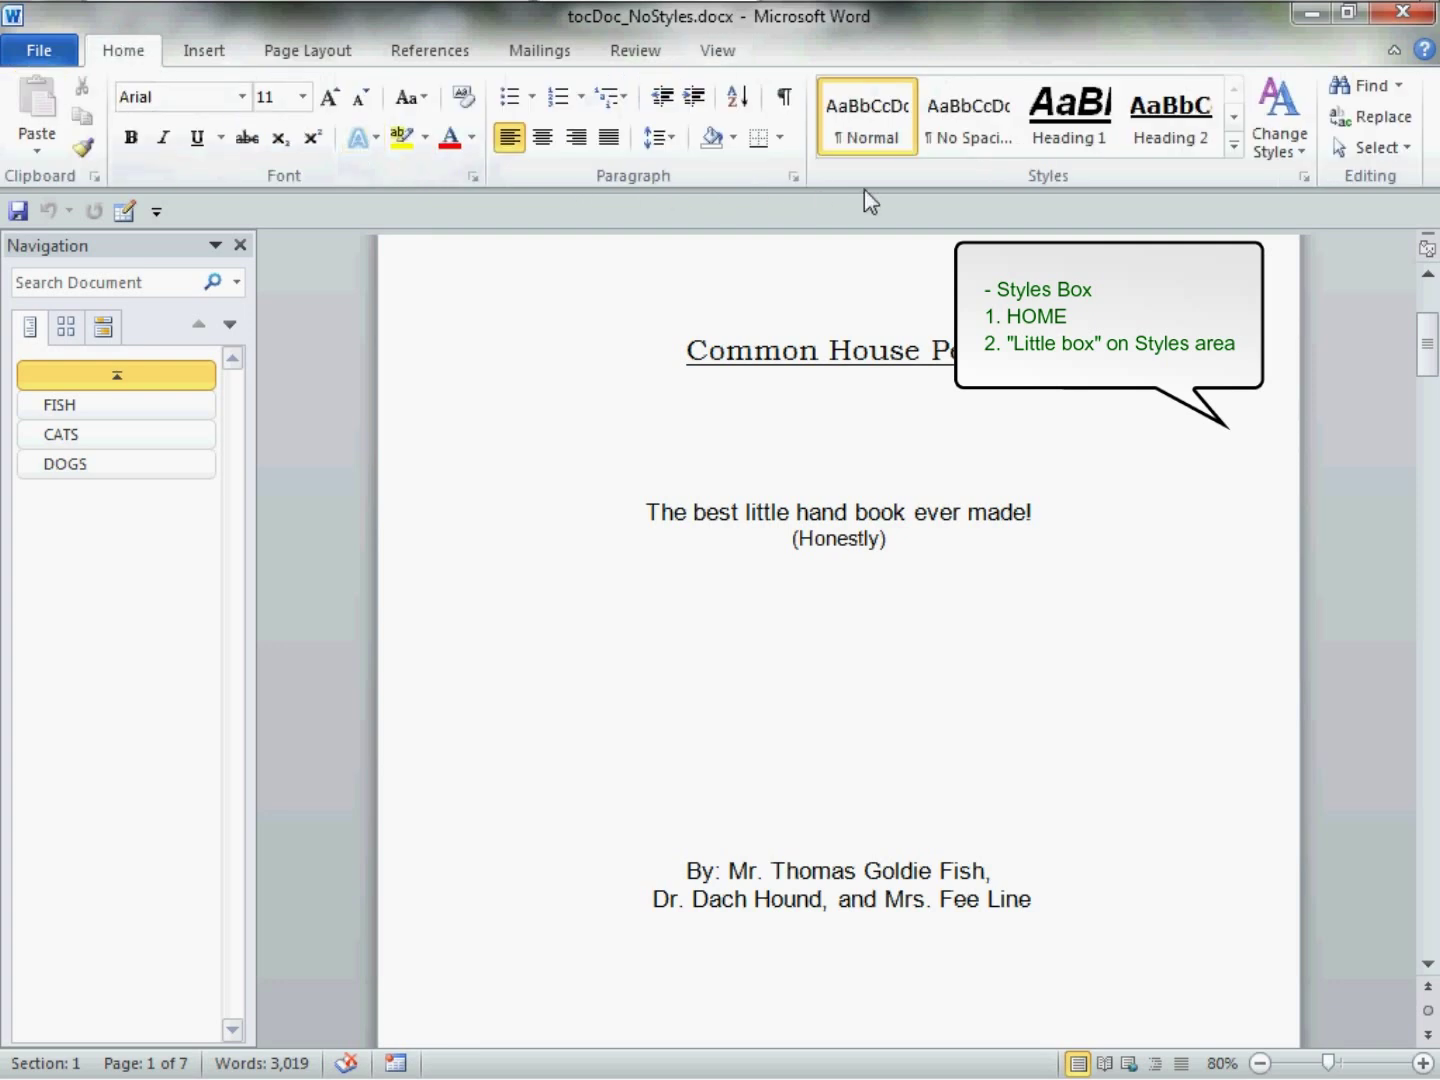
- Show the Styles pane and turn on the display of paragraph marks in the document
click(1305, 180)
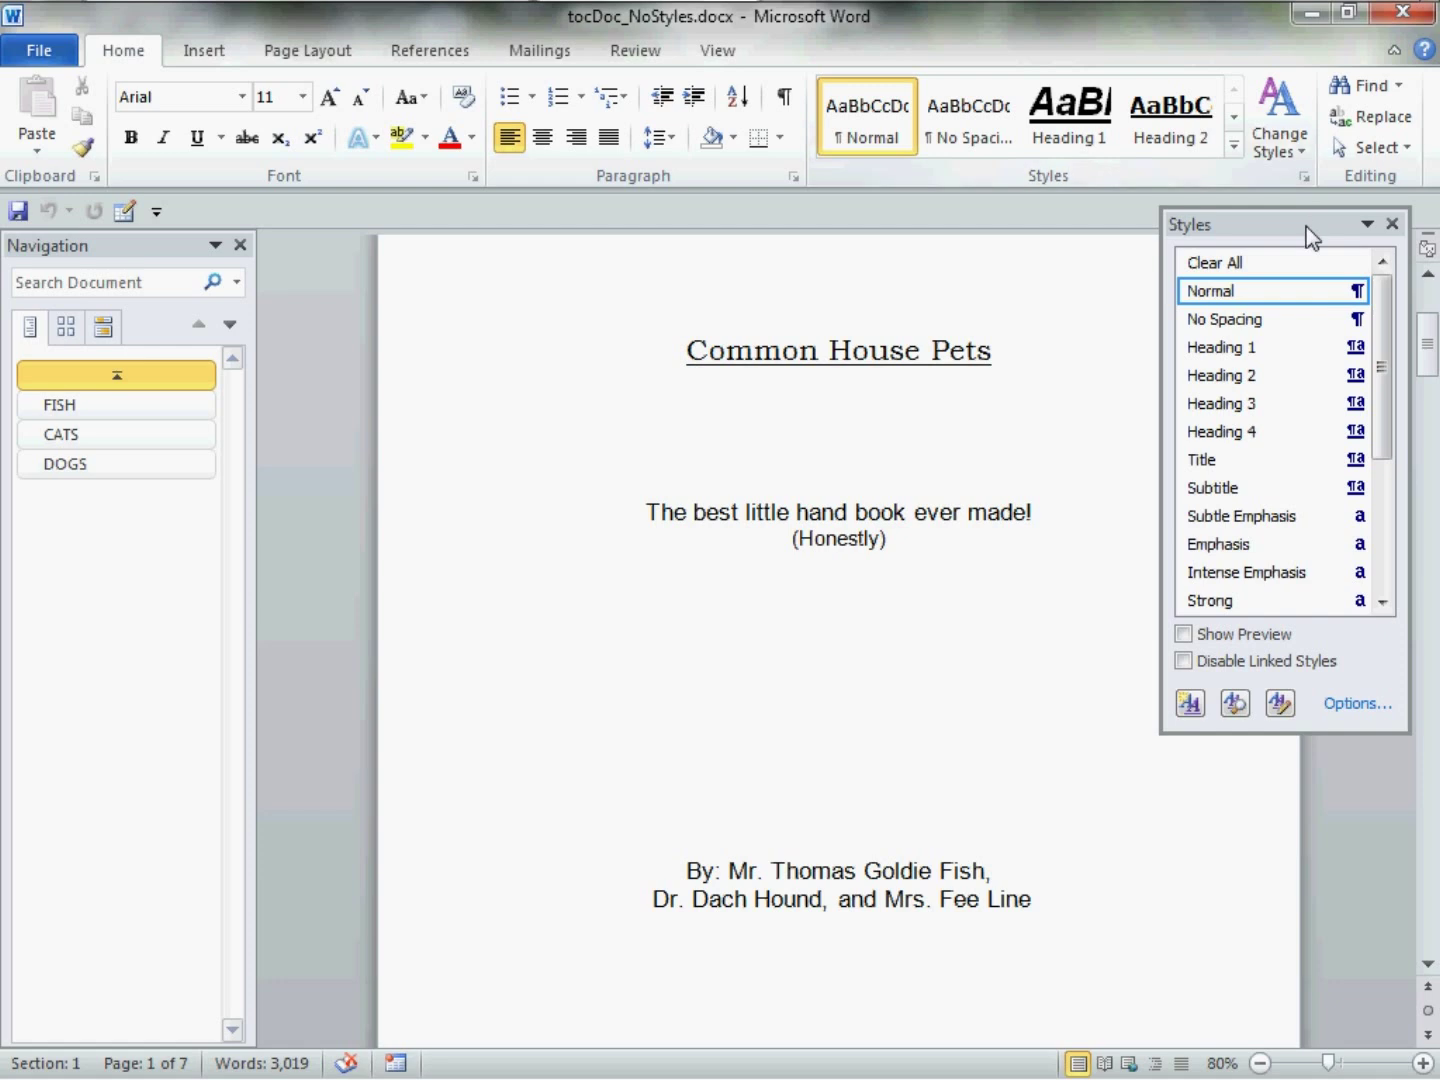
mouse_move(1250, 364)
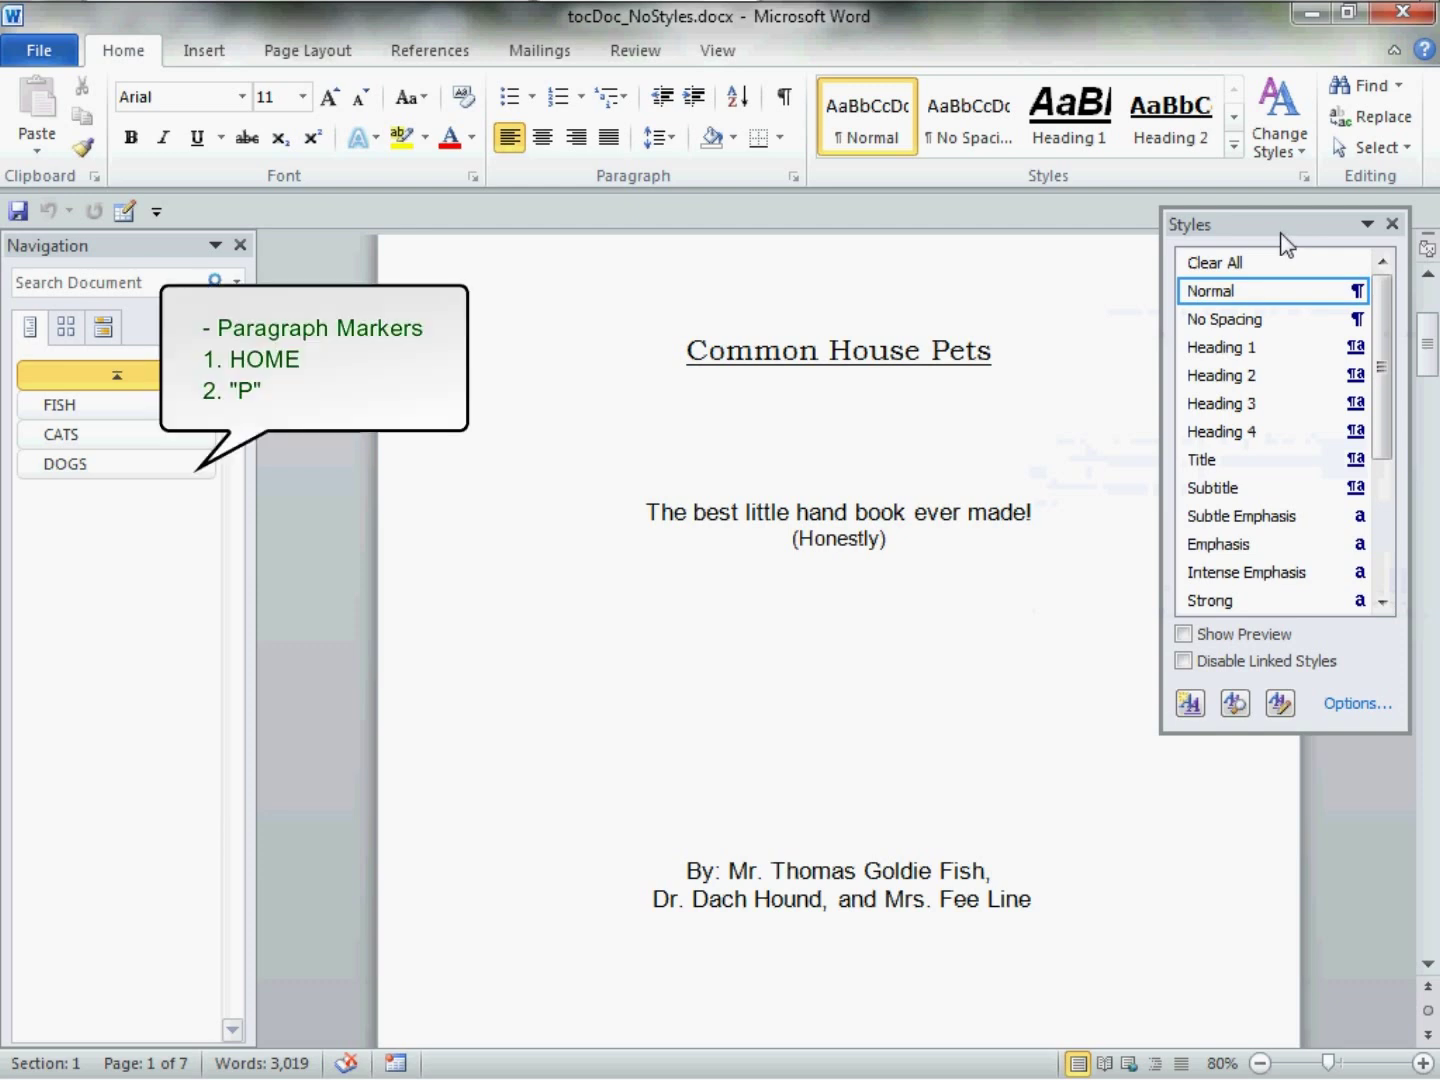
click(784, 101)
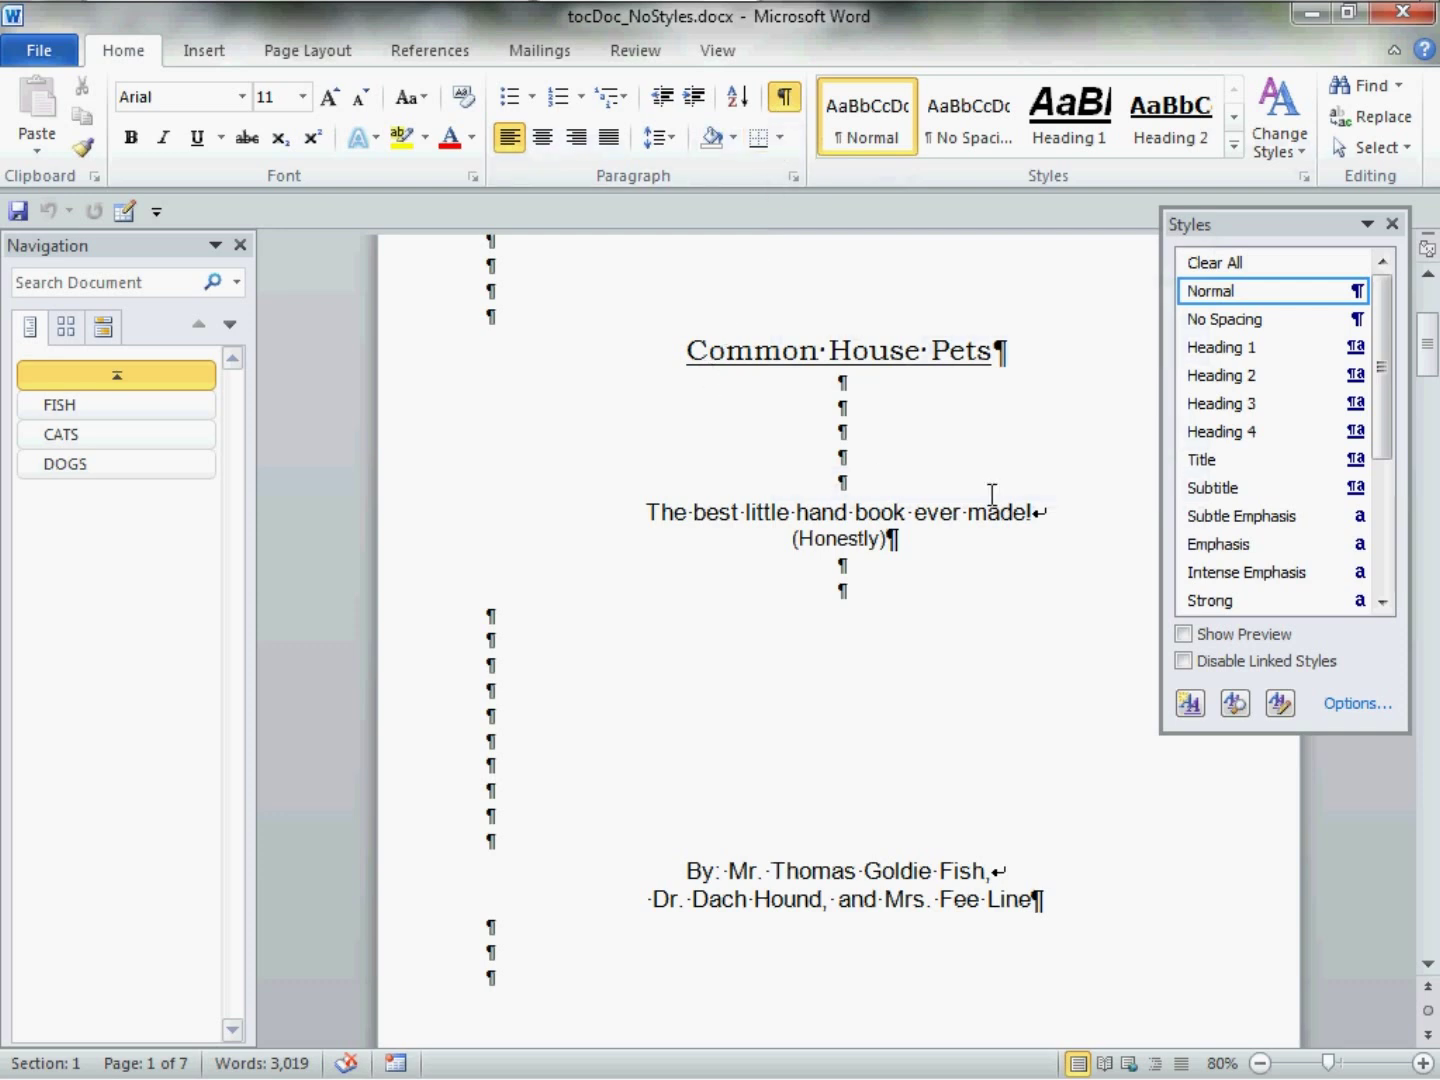
- Update the Heading 2 style to match the "Introduction" heading, including its paragraph mark, in the FISH section
drag(1435, 367, 1432, 453)
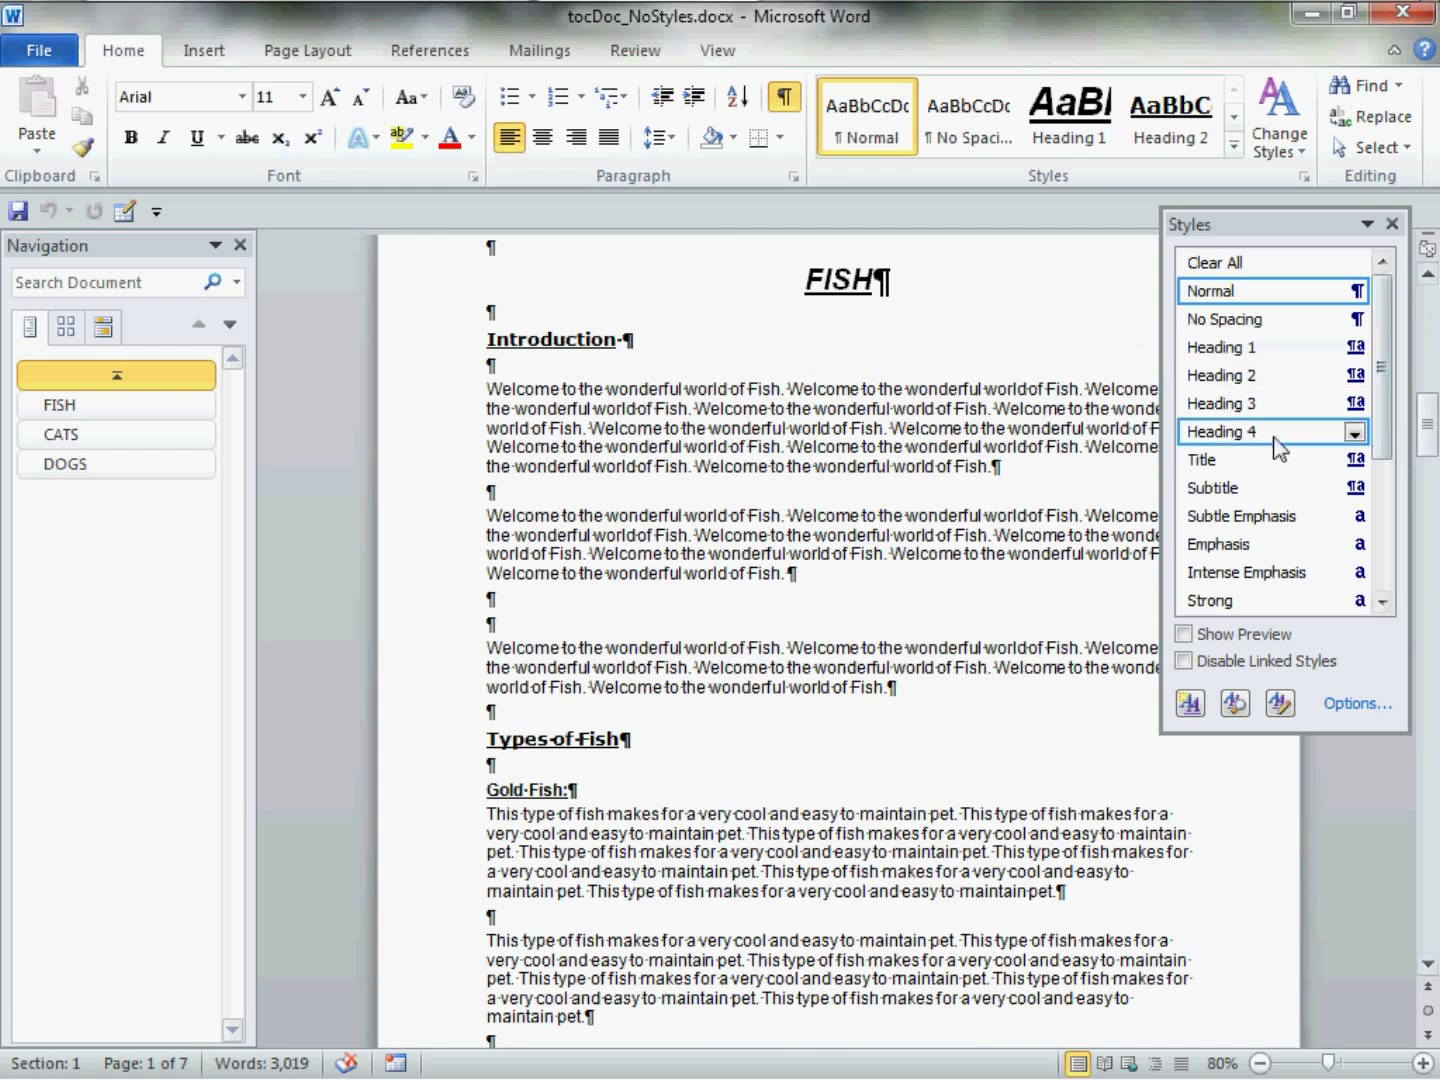
click(176, 407)
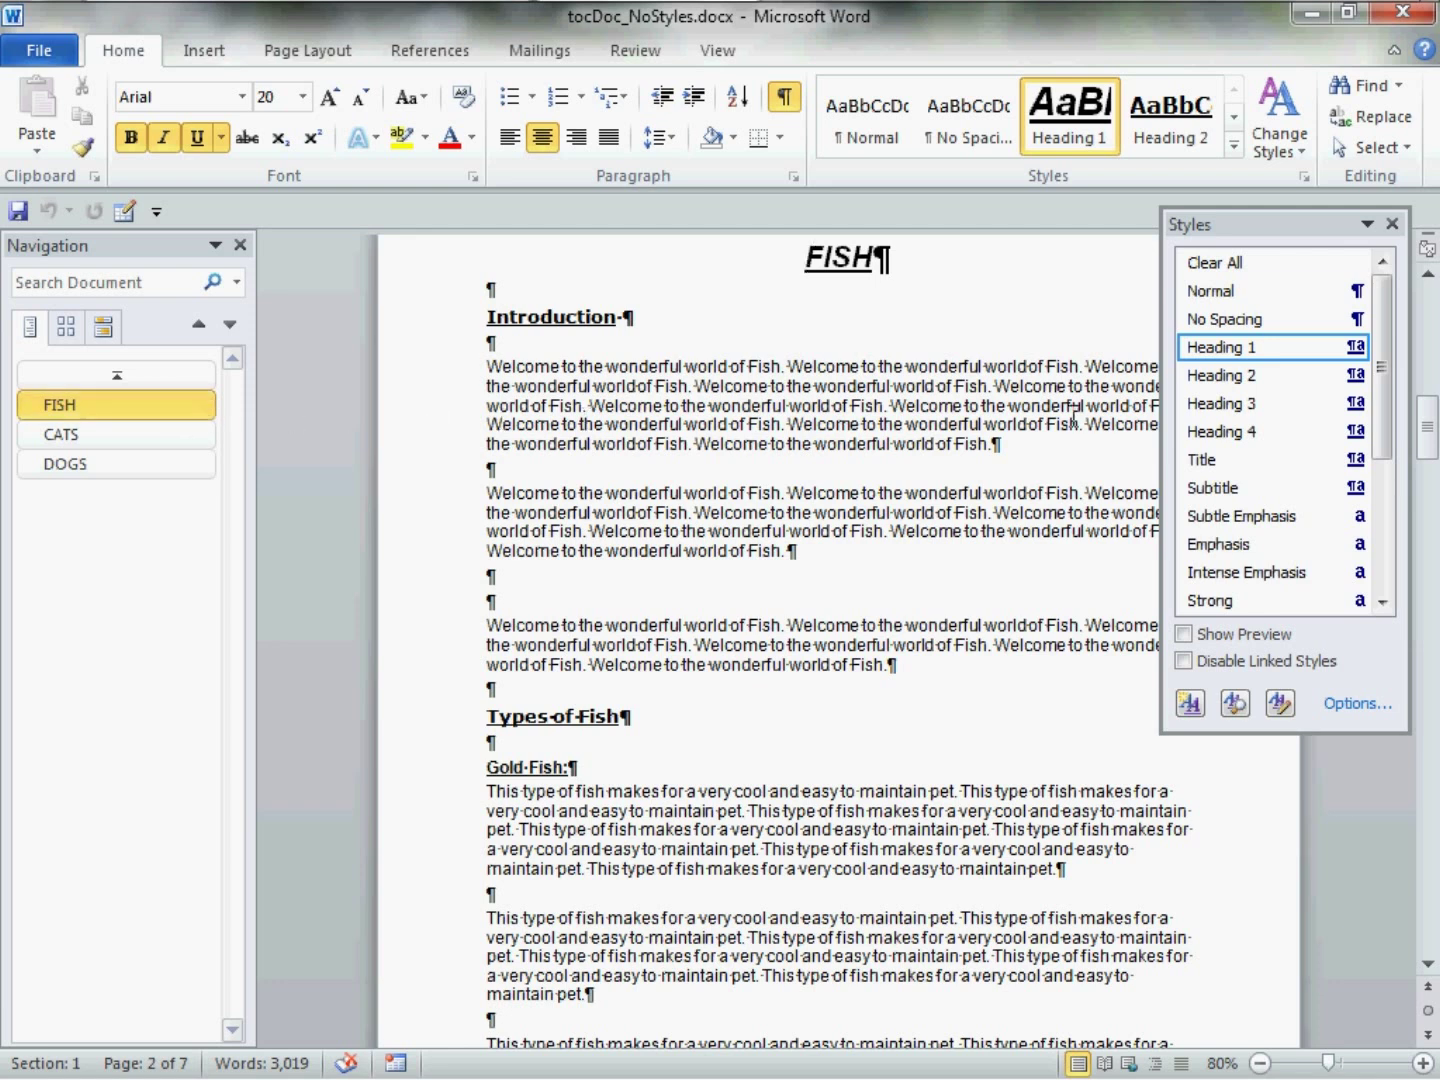
click(838, 271)
click(470, 330)
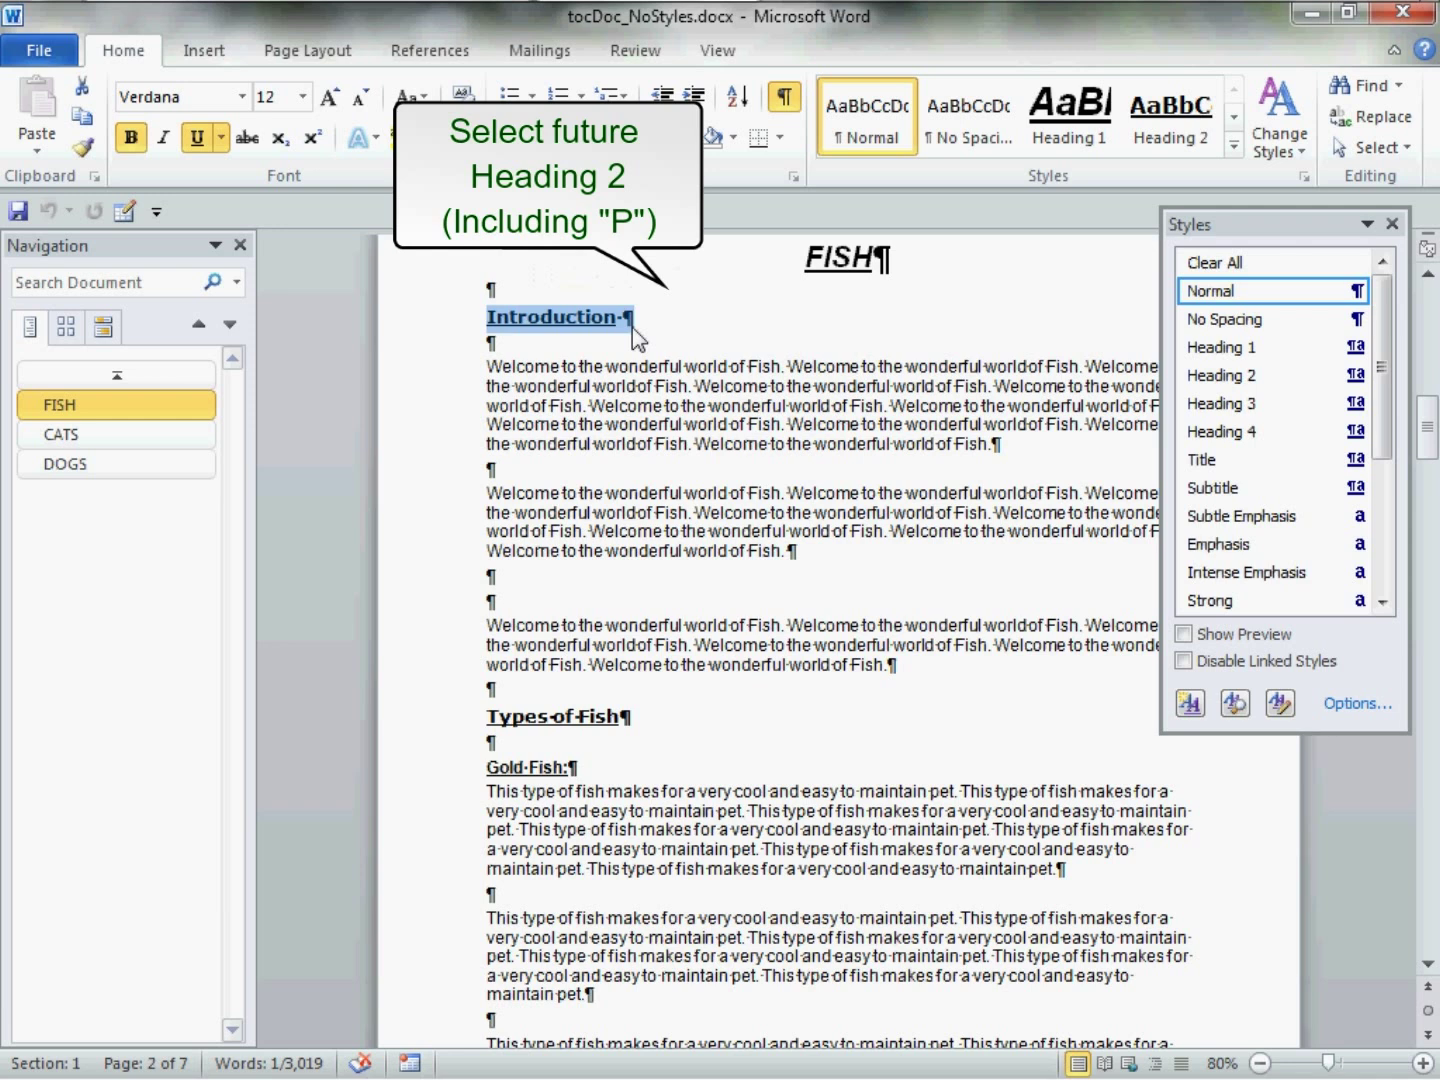
click(1355, 378)
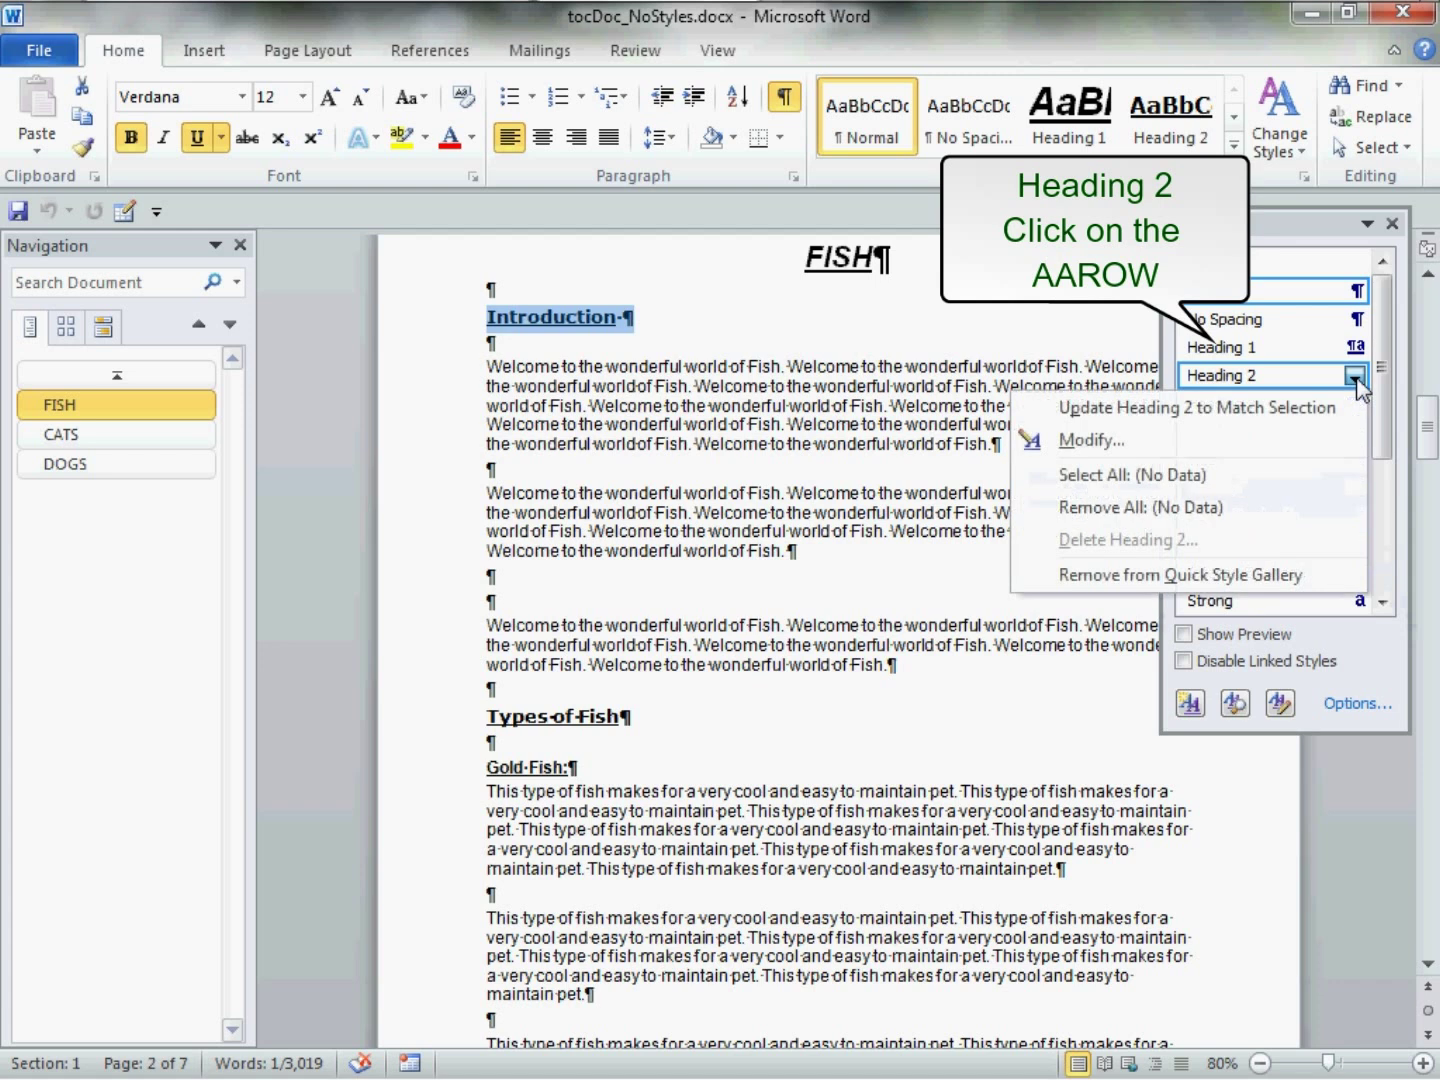
click(1308, 408)
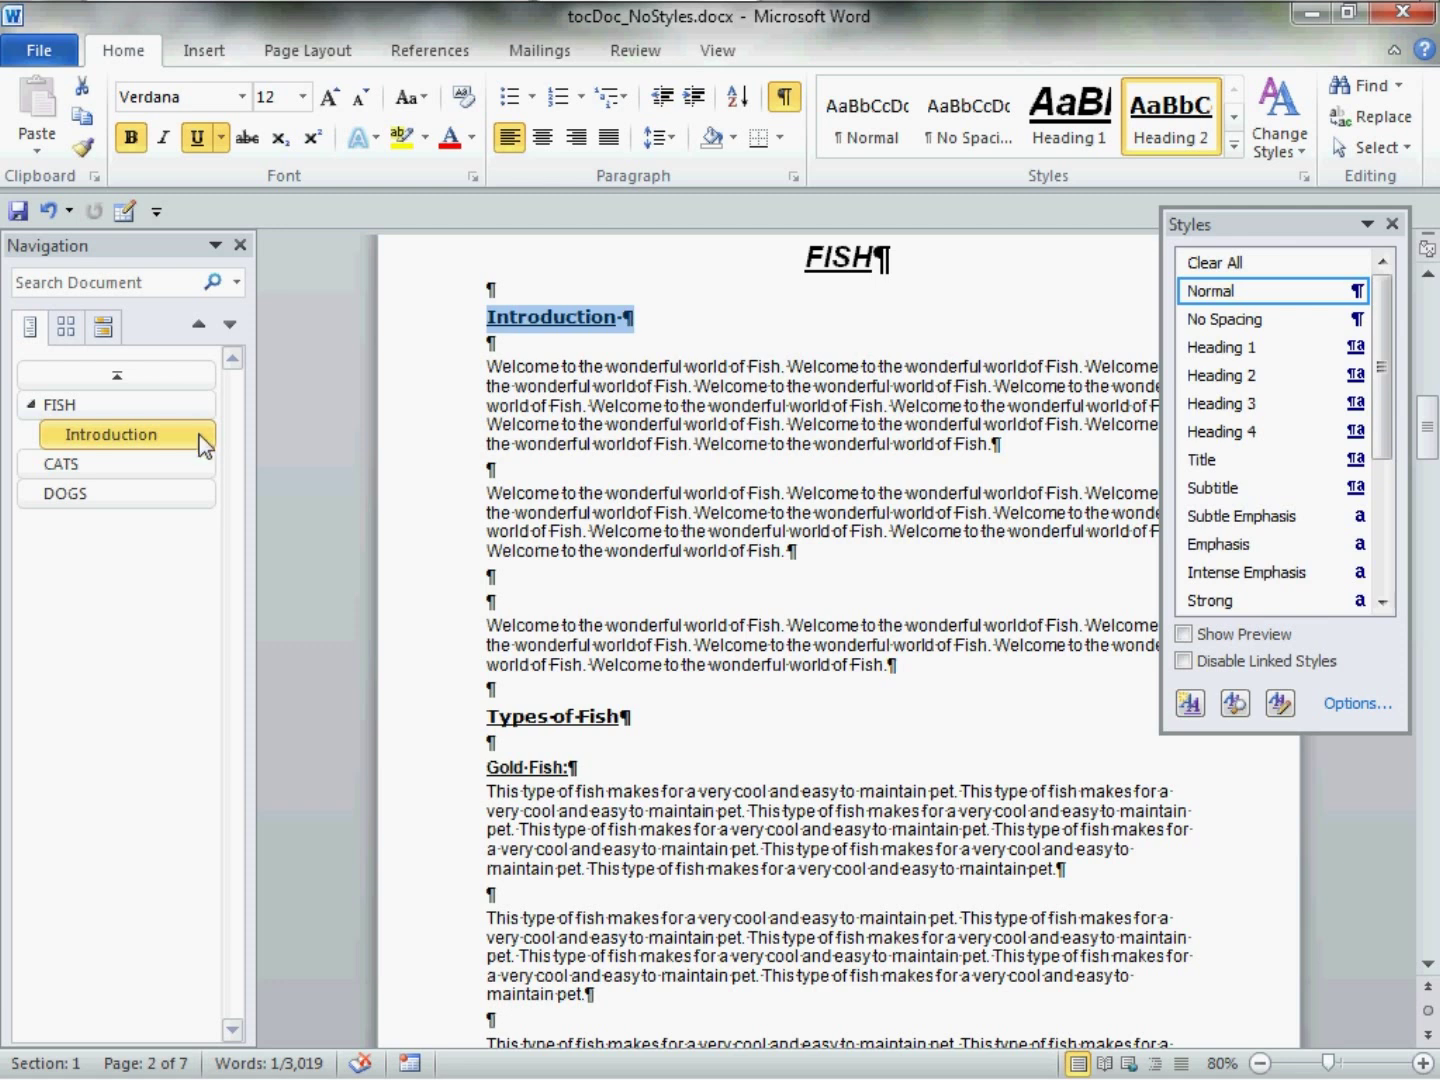
- Apply the Heading 2 style to the "Types of Fish" and "Conclusion:" headings in the FISH section
triple_click(497, 726)
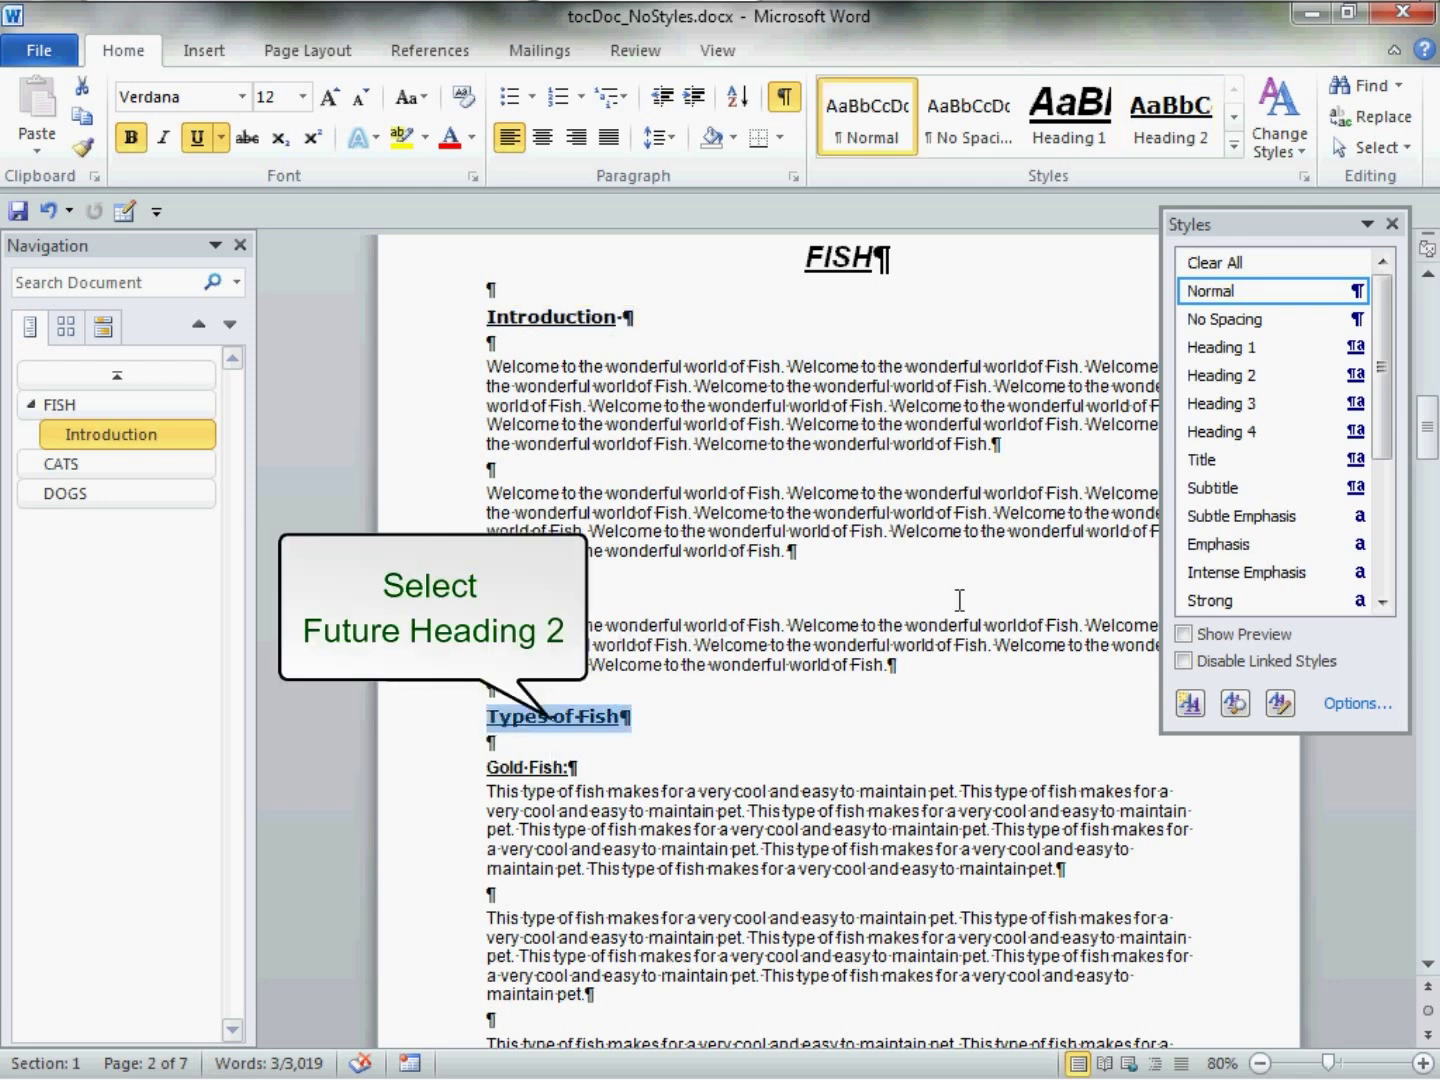
click(1216, 380)
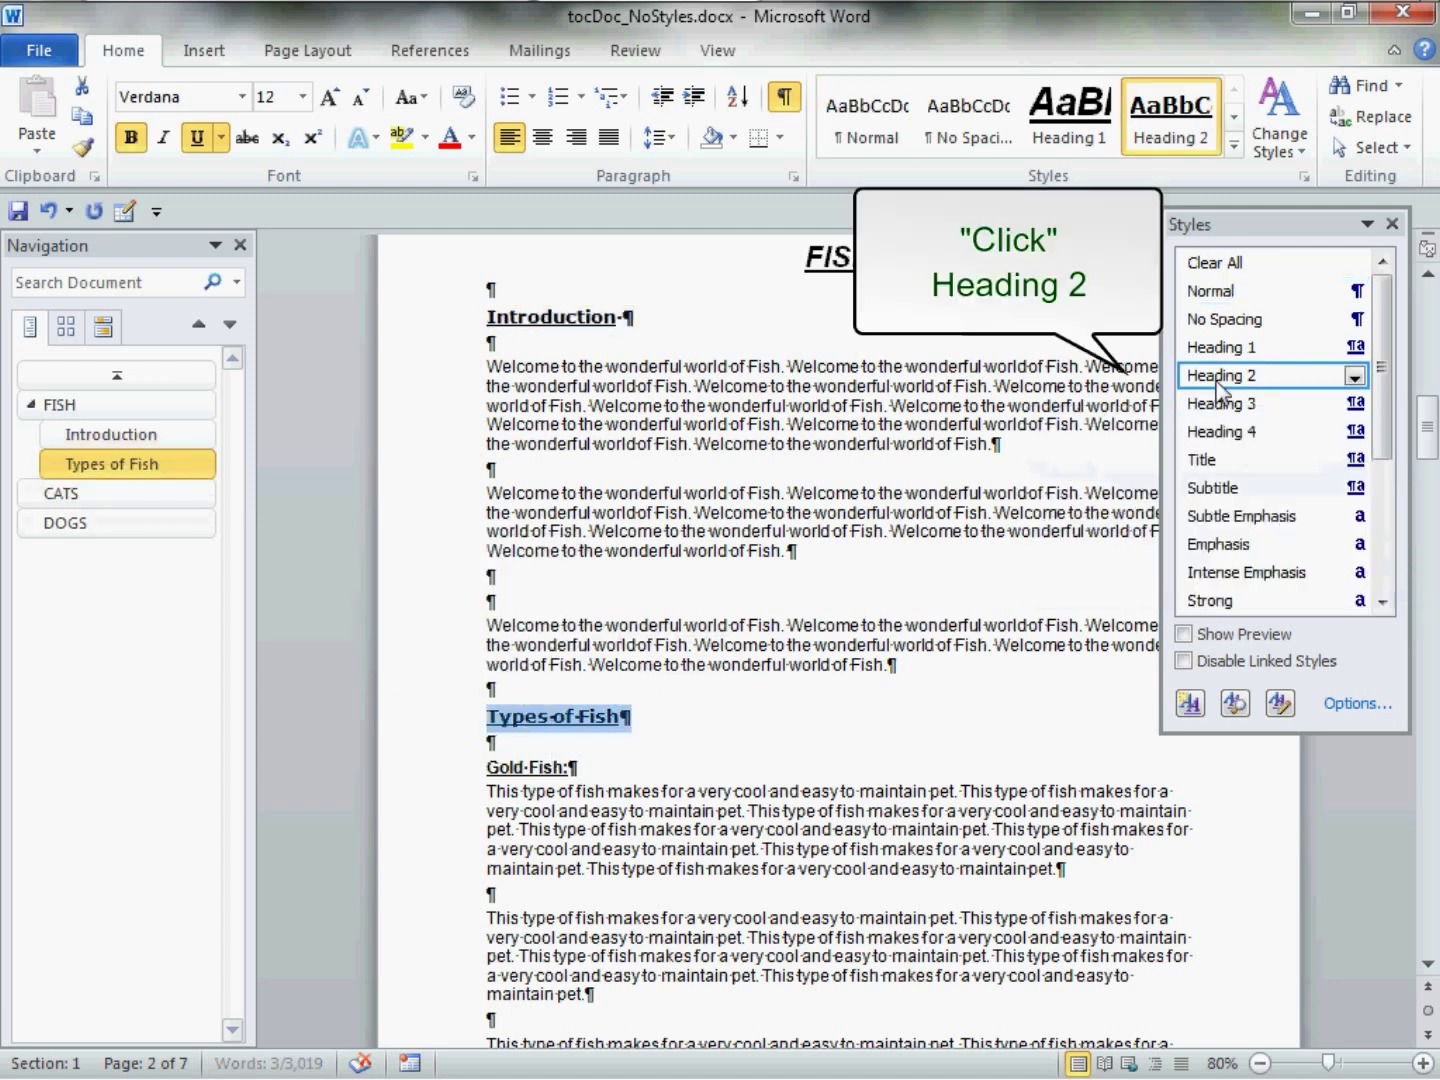
scroll(640, 678, down, 6)
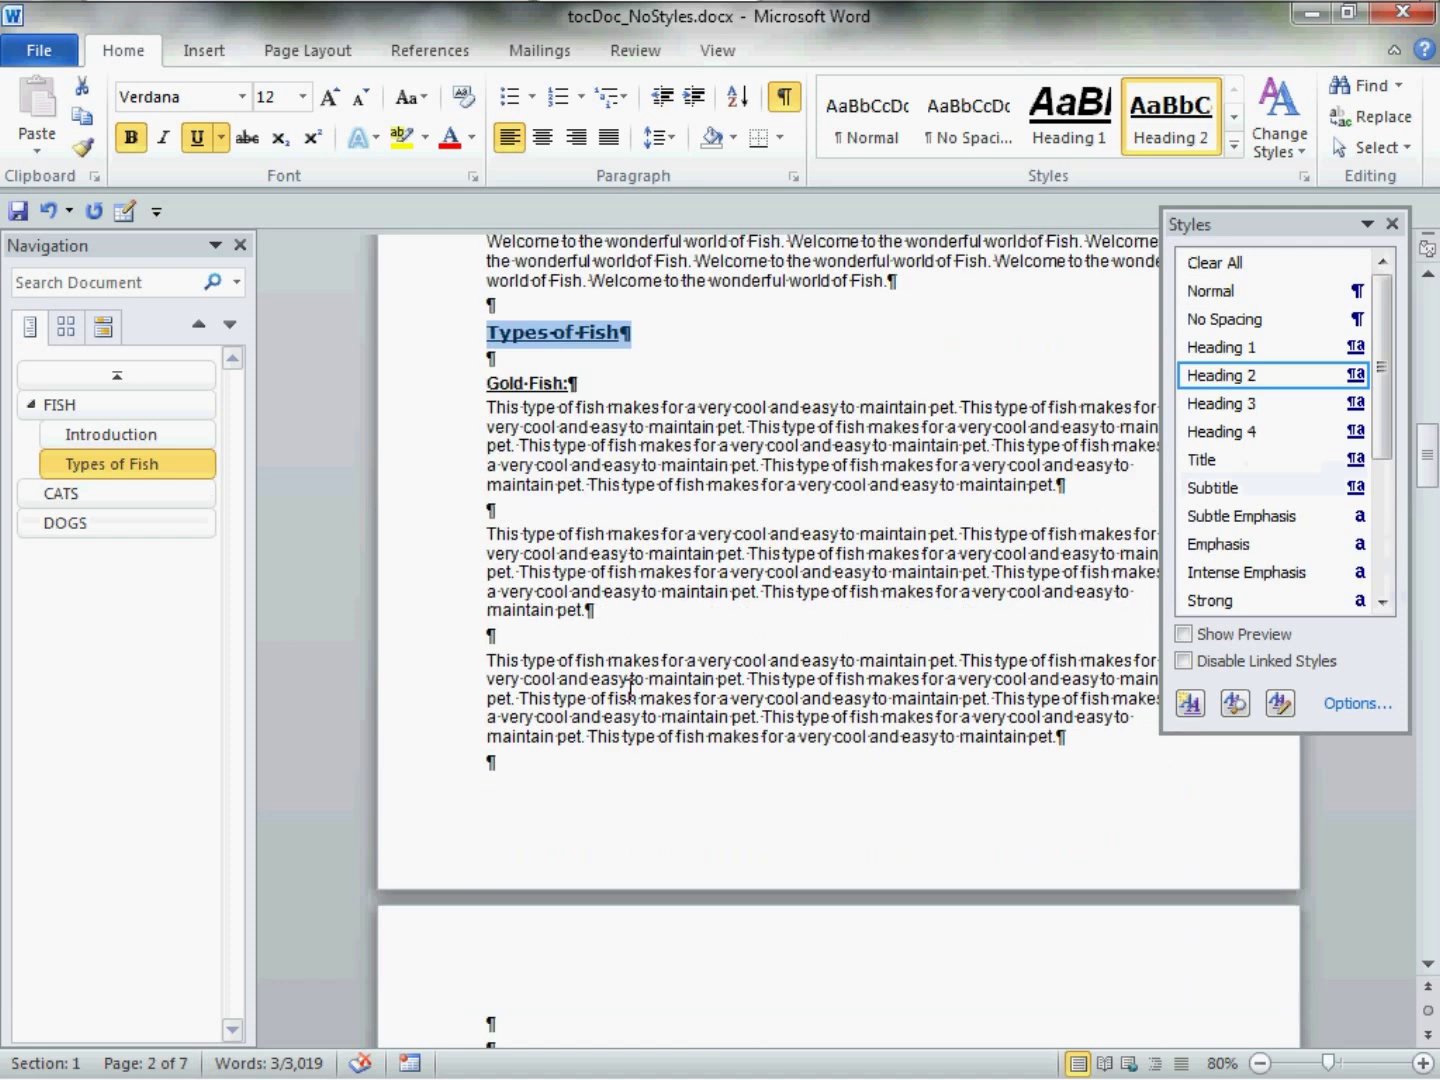
scroll(630, 690, down, 12)
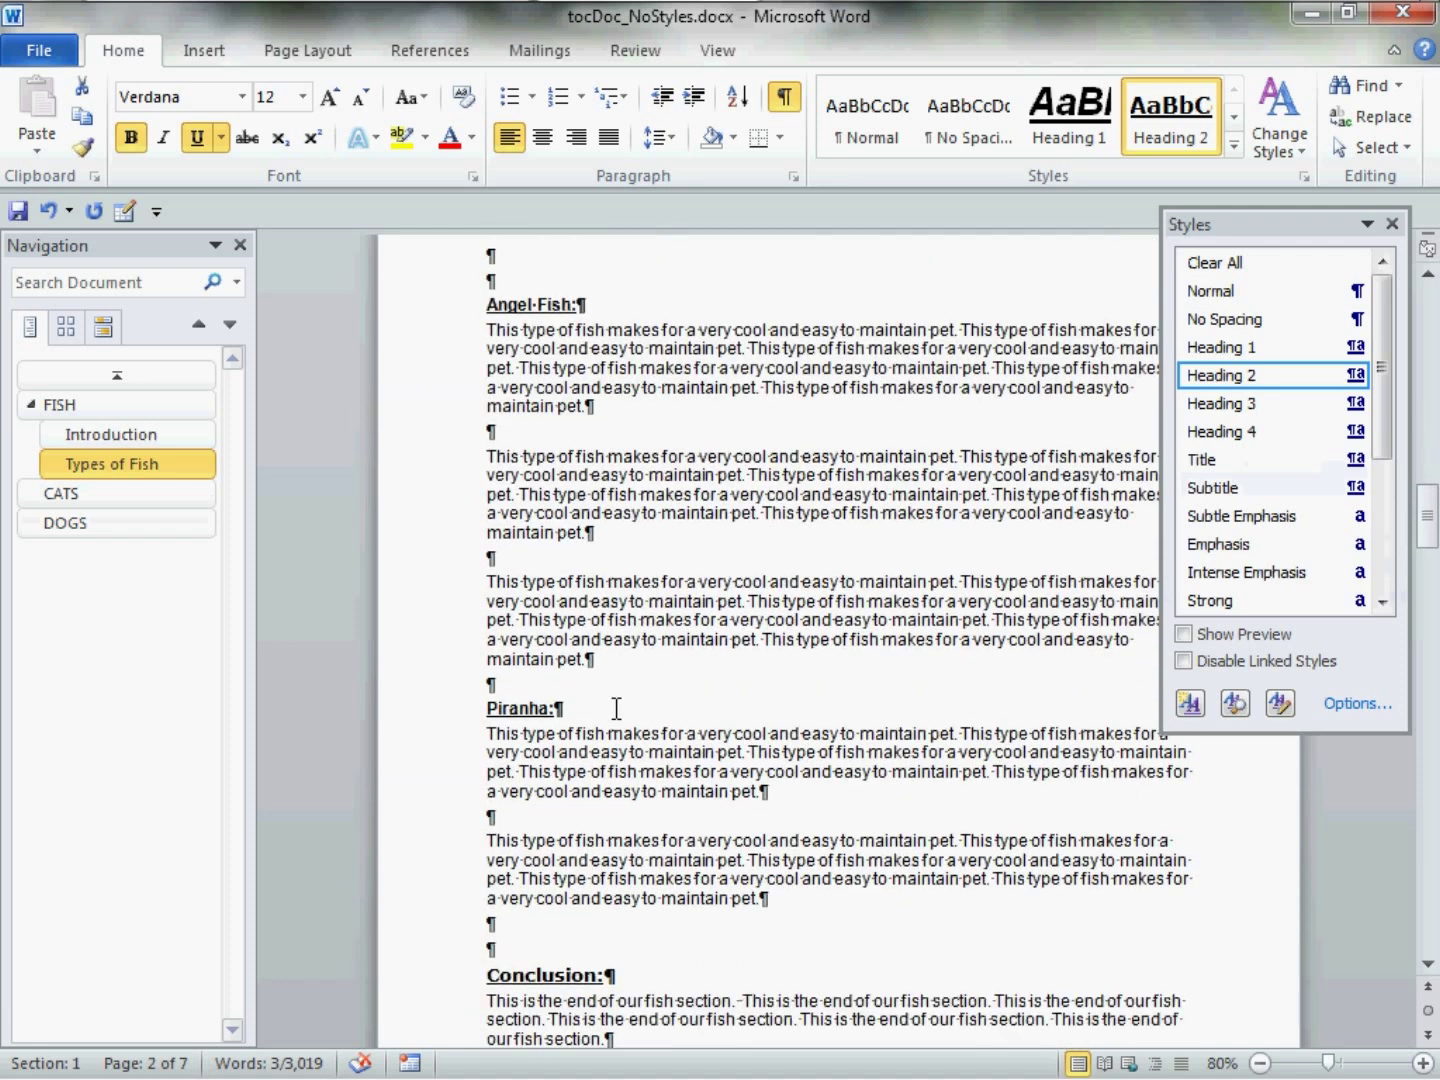
scroll(616, 708, down, 3)
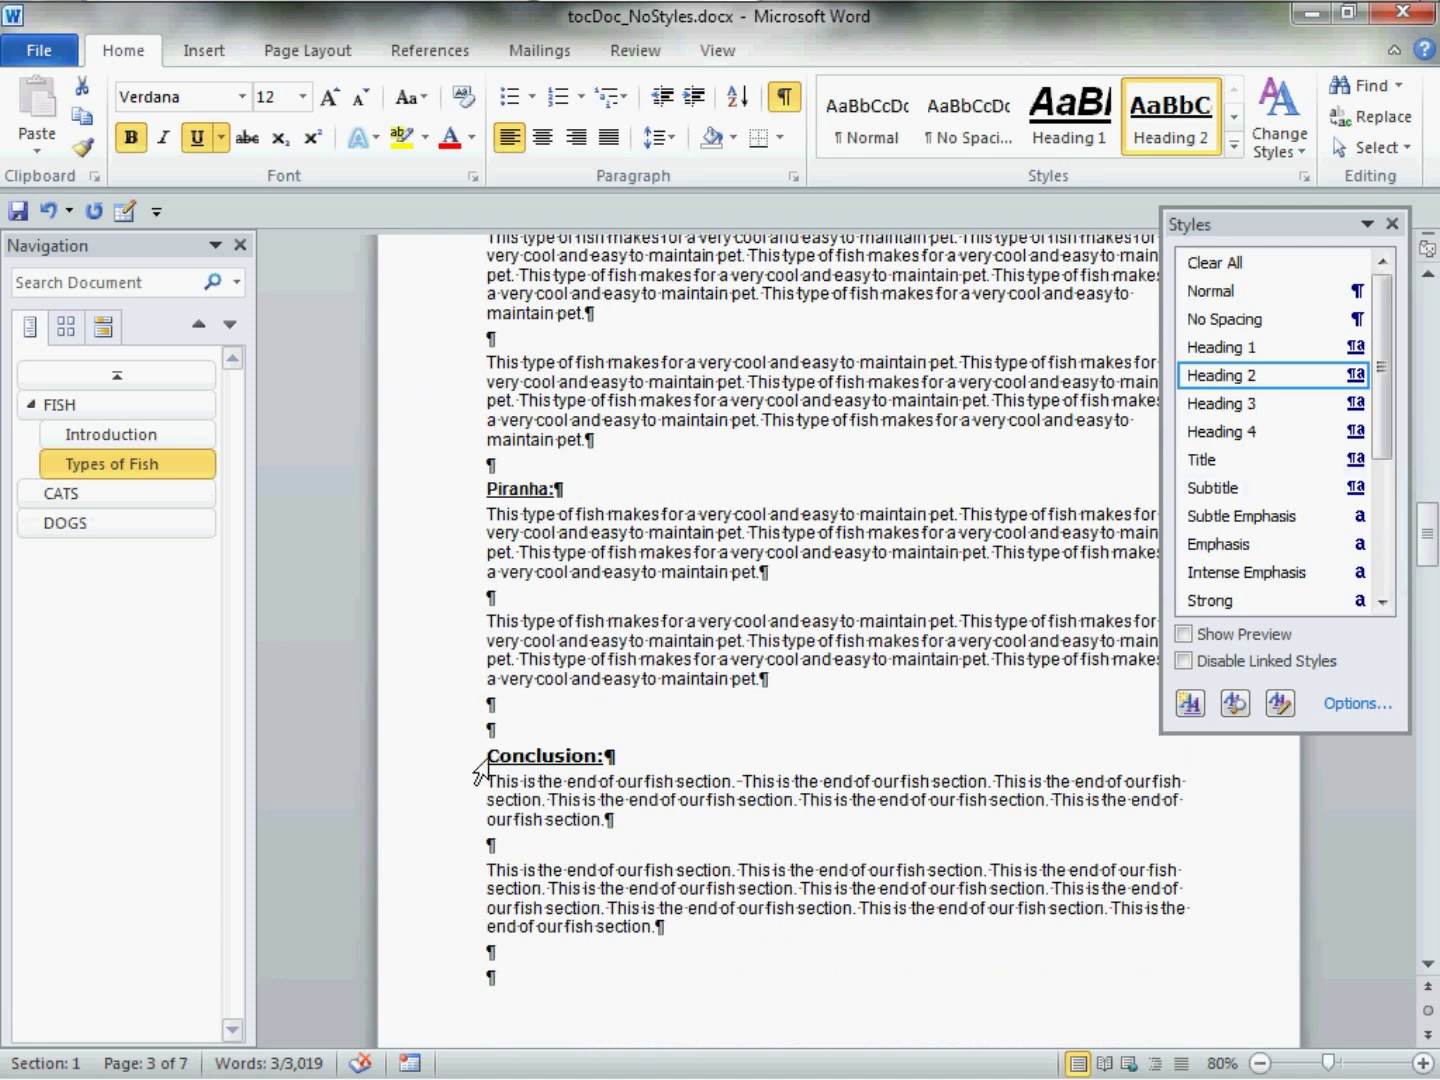
click(482, 767)
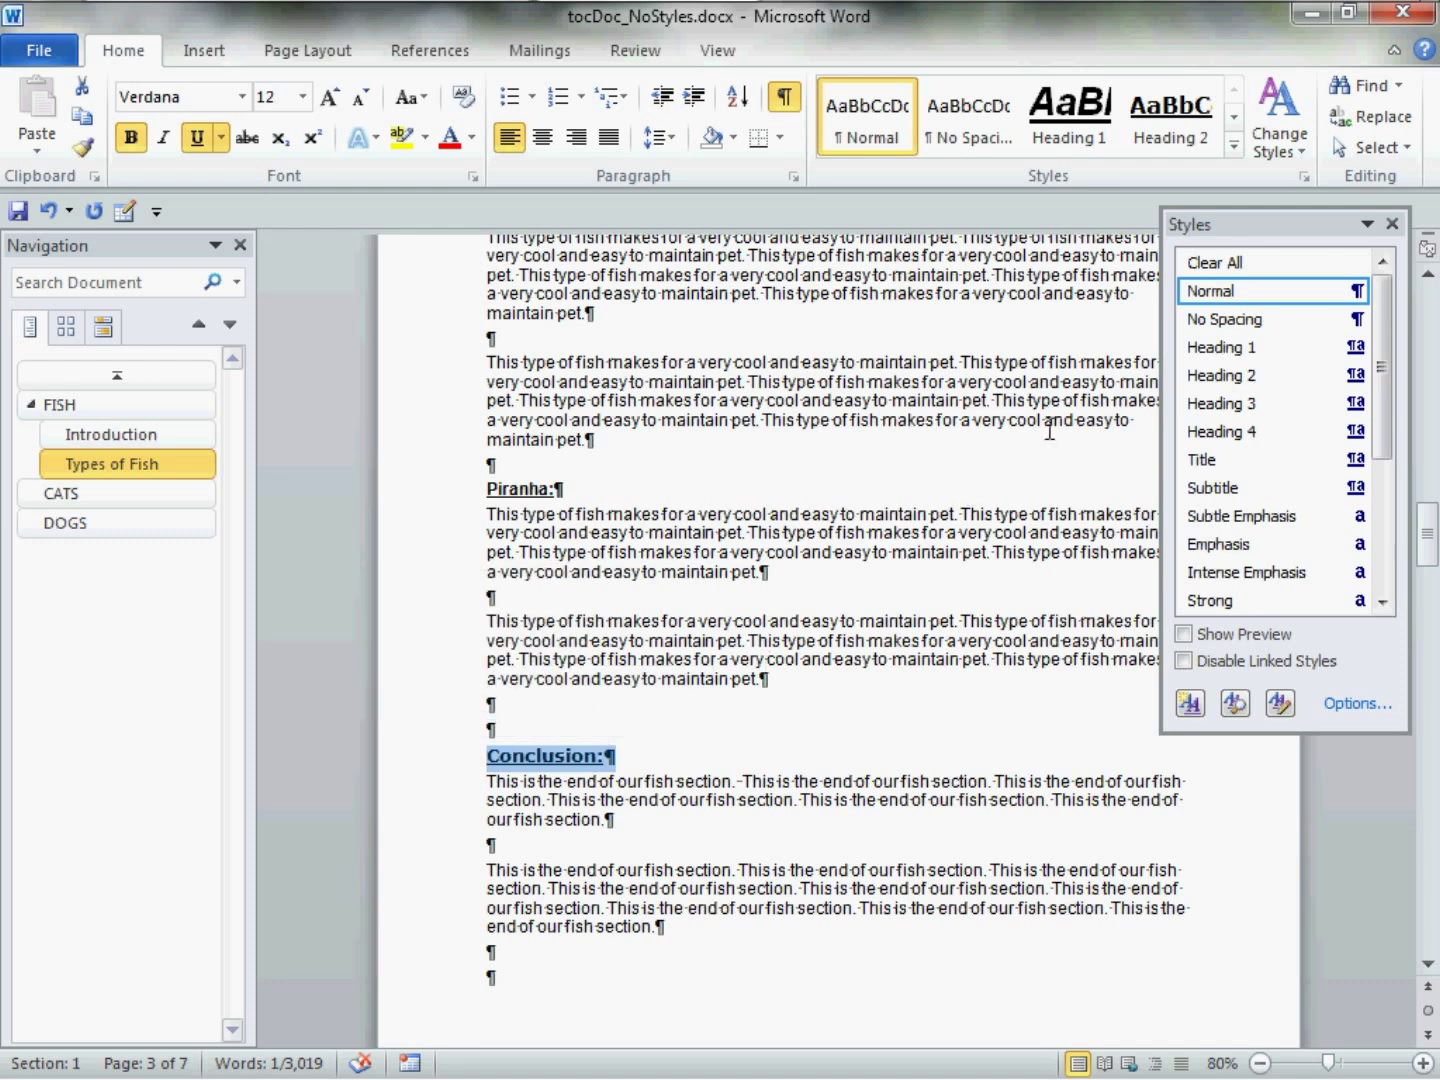
click(1222, 375)
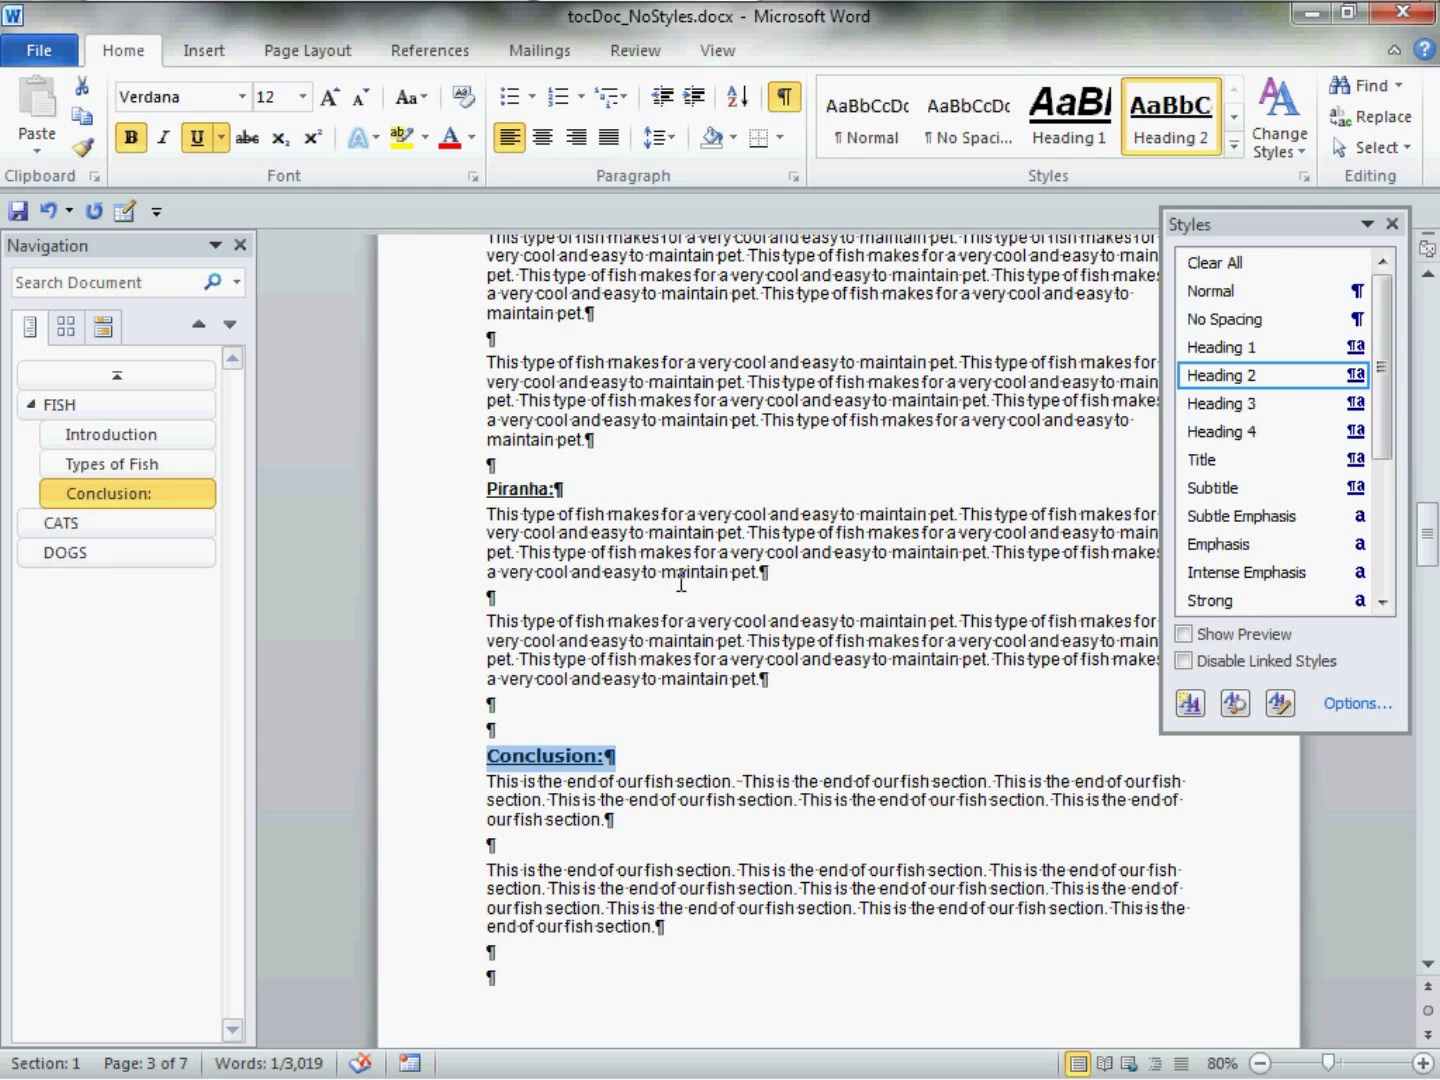
- Update the Heading 3 style to match the "Gold Fish:" subheading, including its paragraph mark
scroll(681, 583, up, 15)
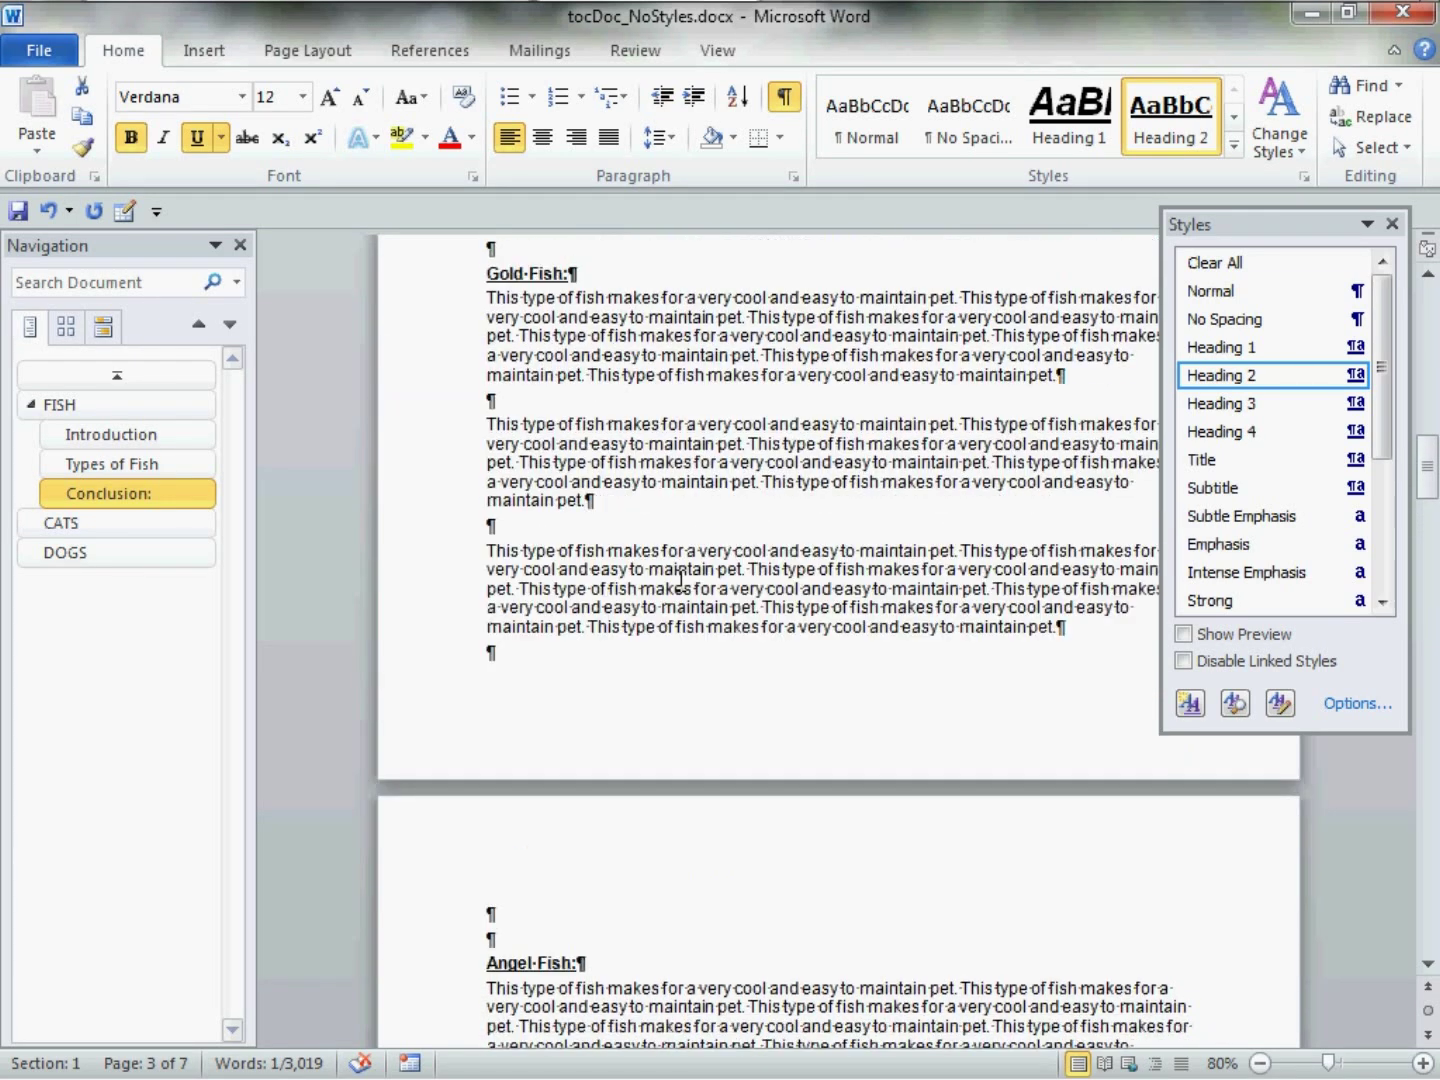
scroll(681, 578, up, 9)
scroll(684, 579, down, 2)
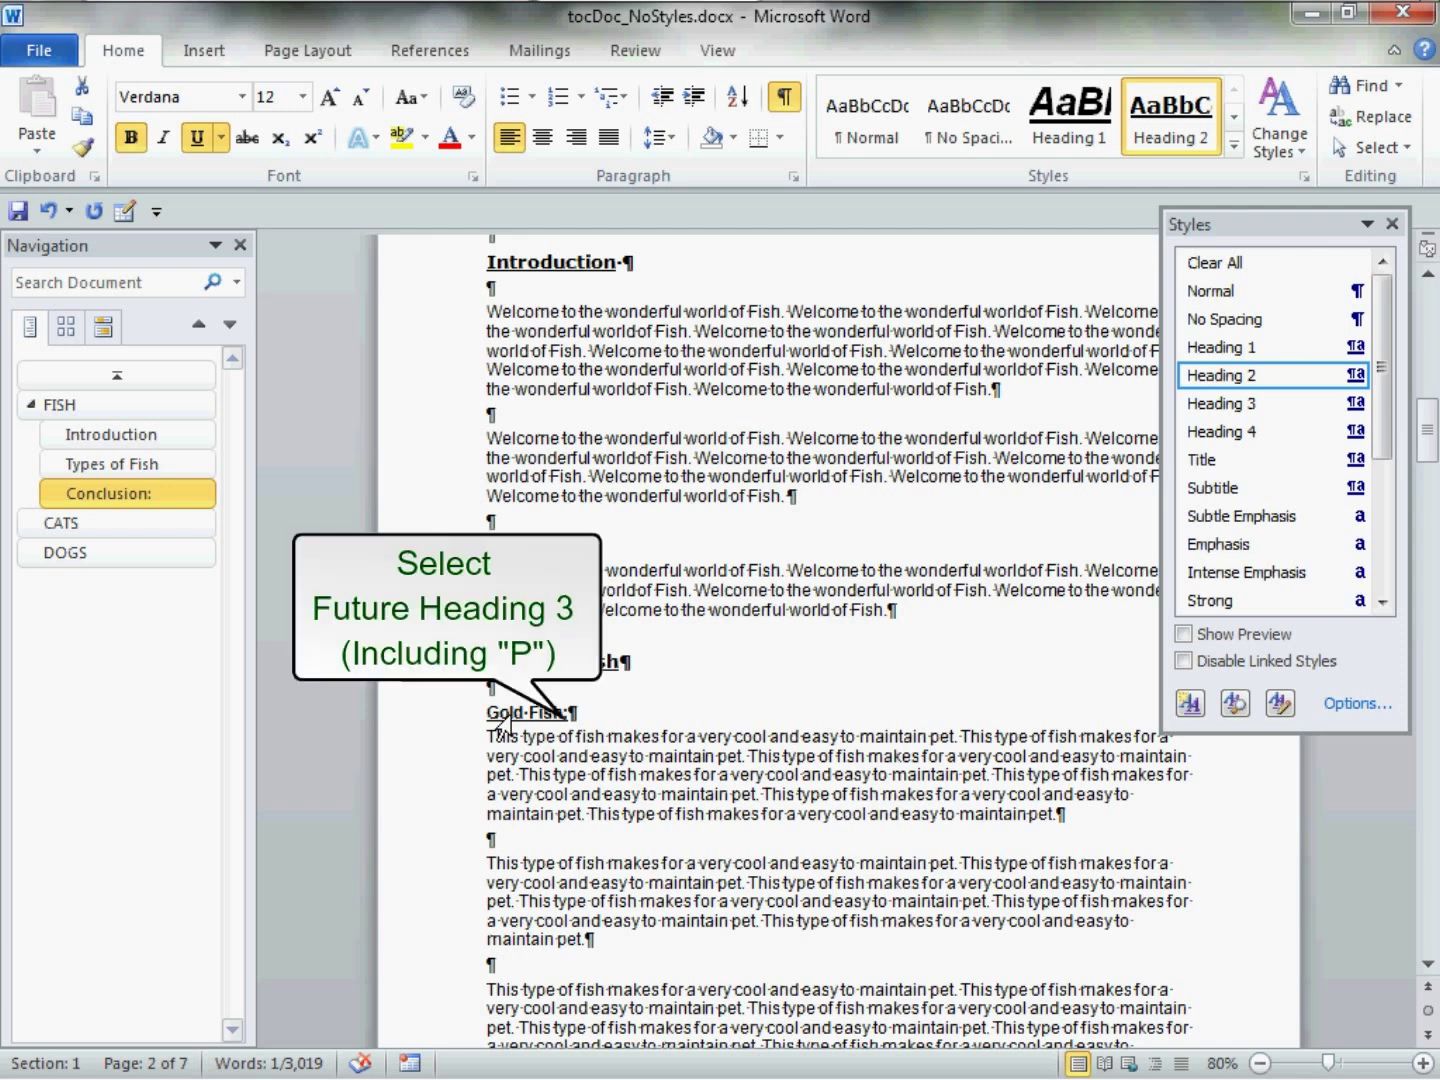
click(497, 718)
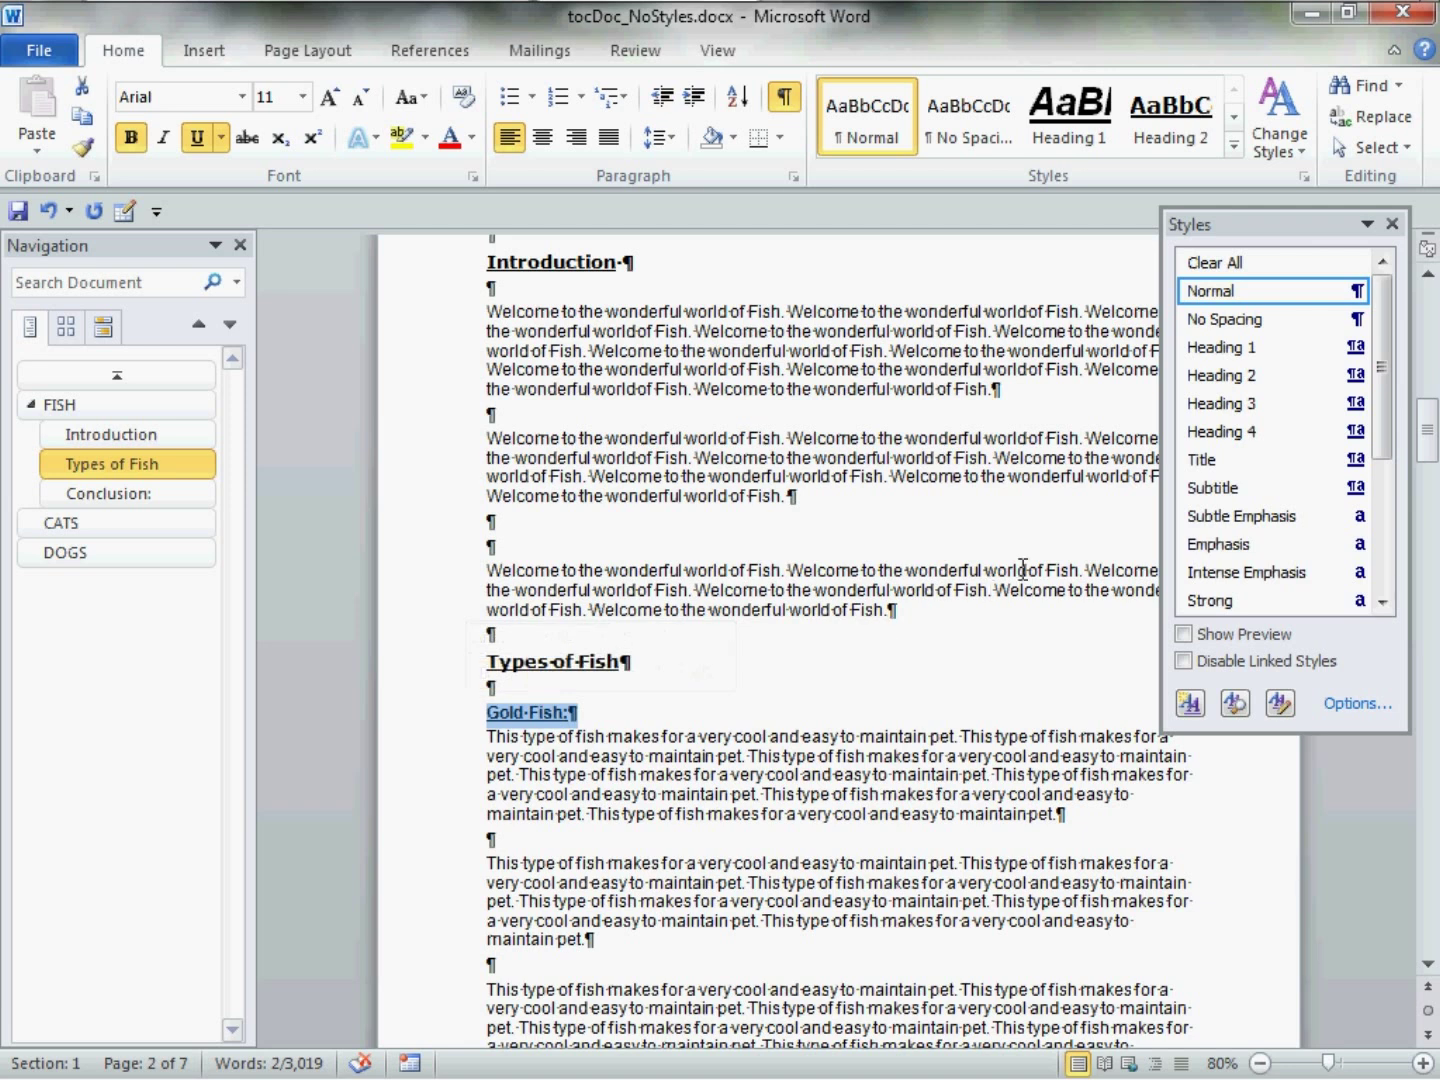
click(1354, 403)
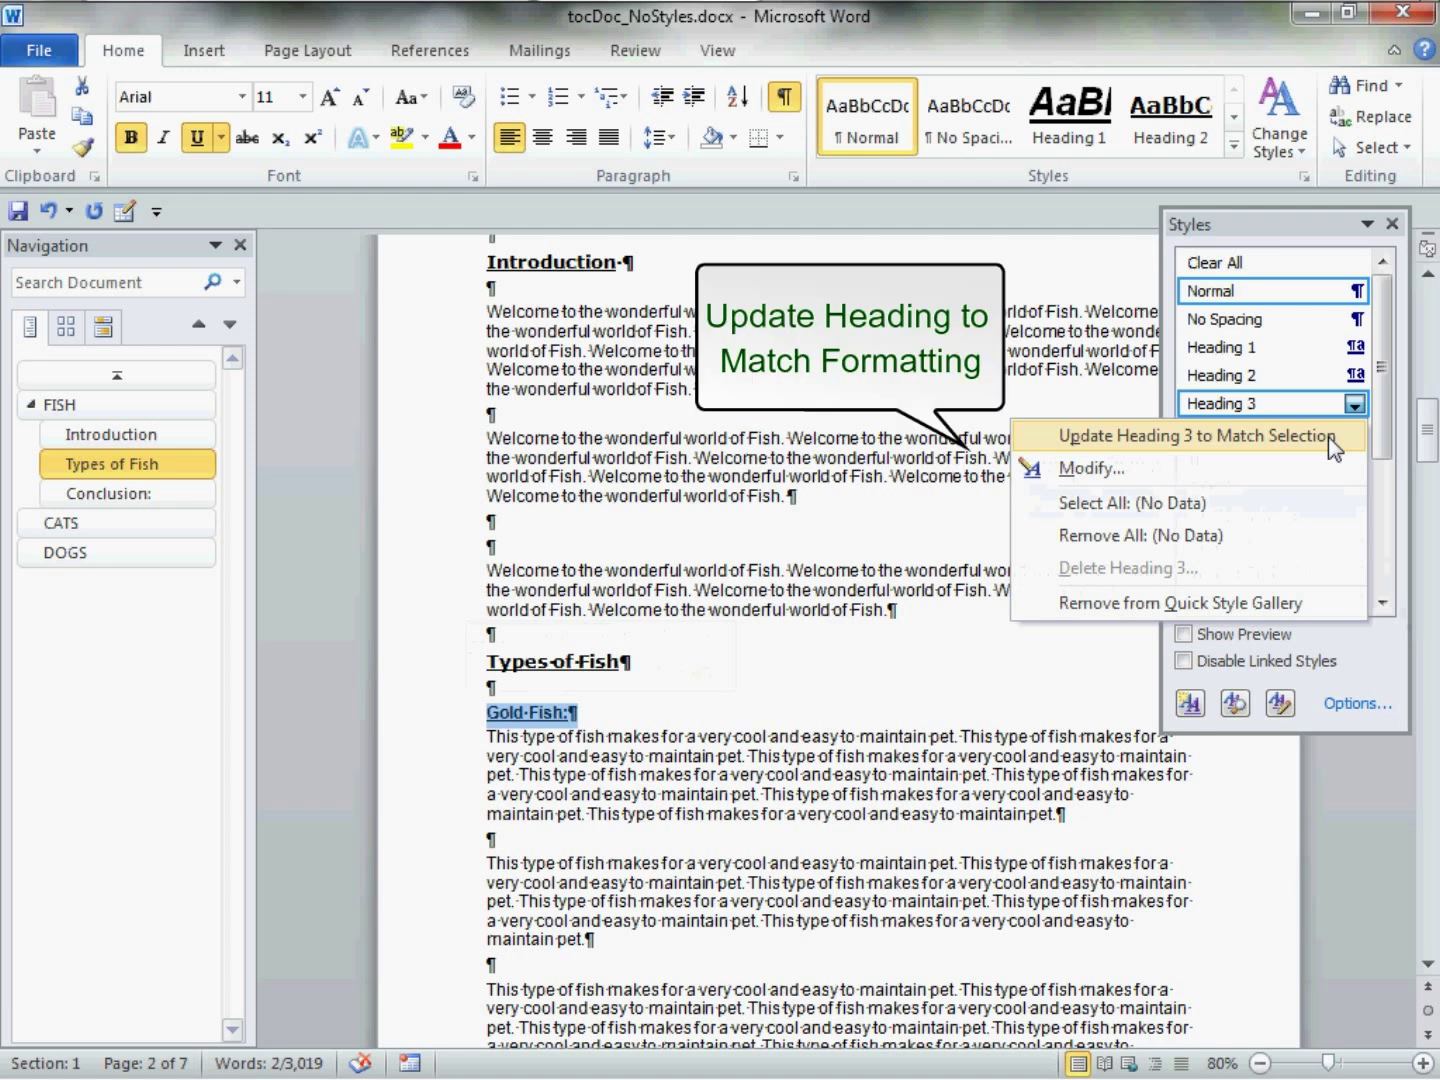
click(1327, 436)
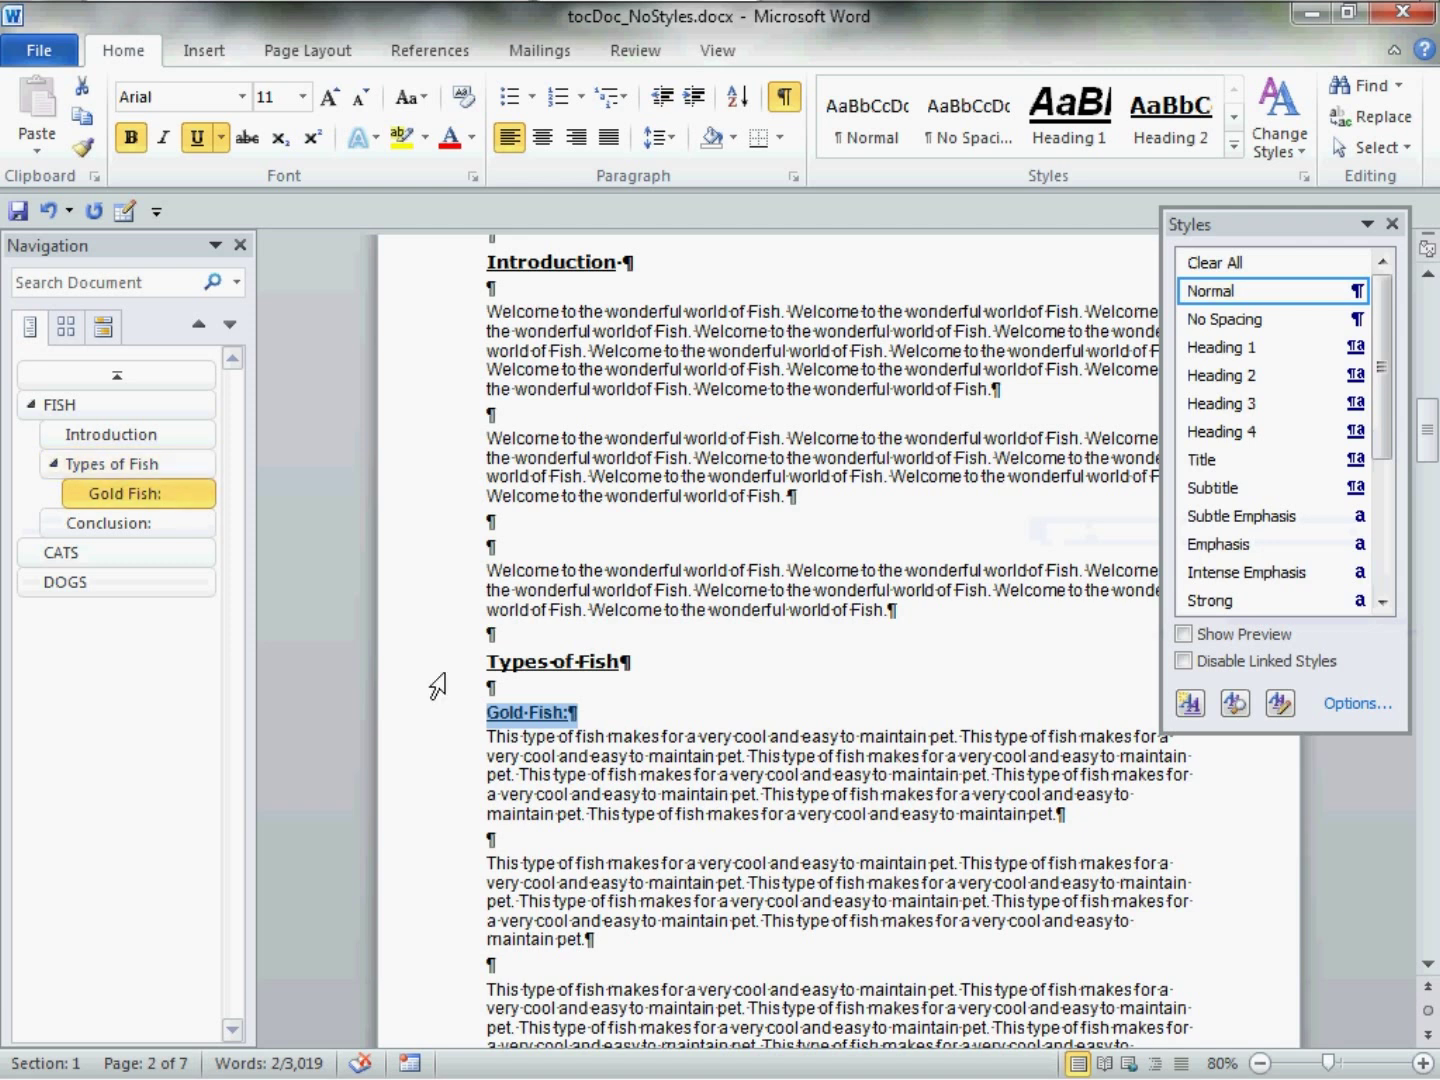
- Apply the Heading 3 style to the "Angel Fish:" and "Piranha:" subheadings under Types of Fish
scroll(478, 770, down, 1)
scroll(478, 769, down, 14)
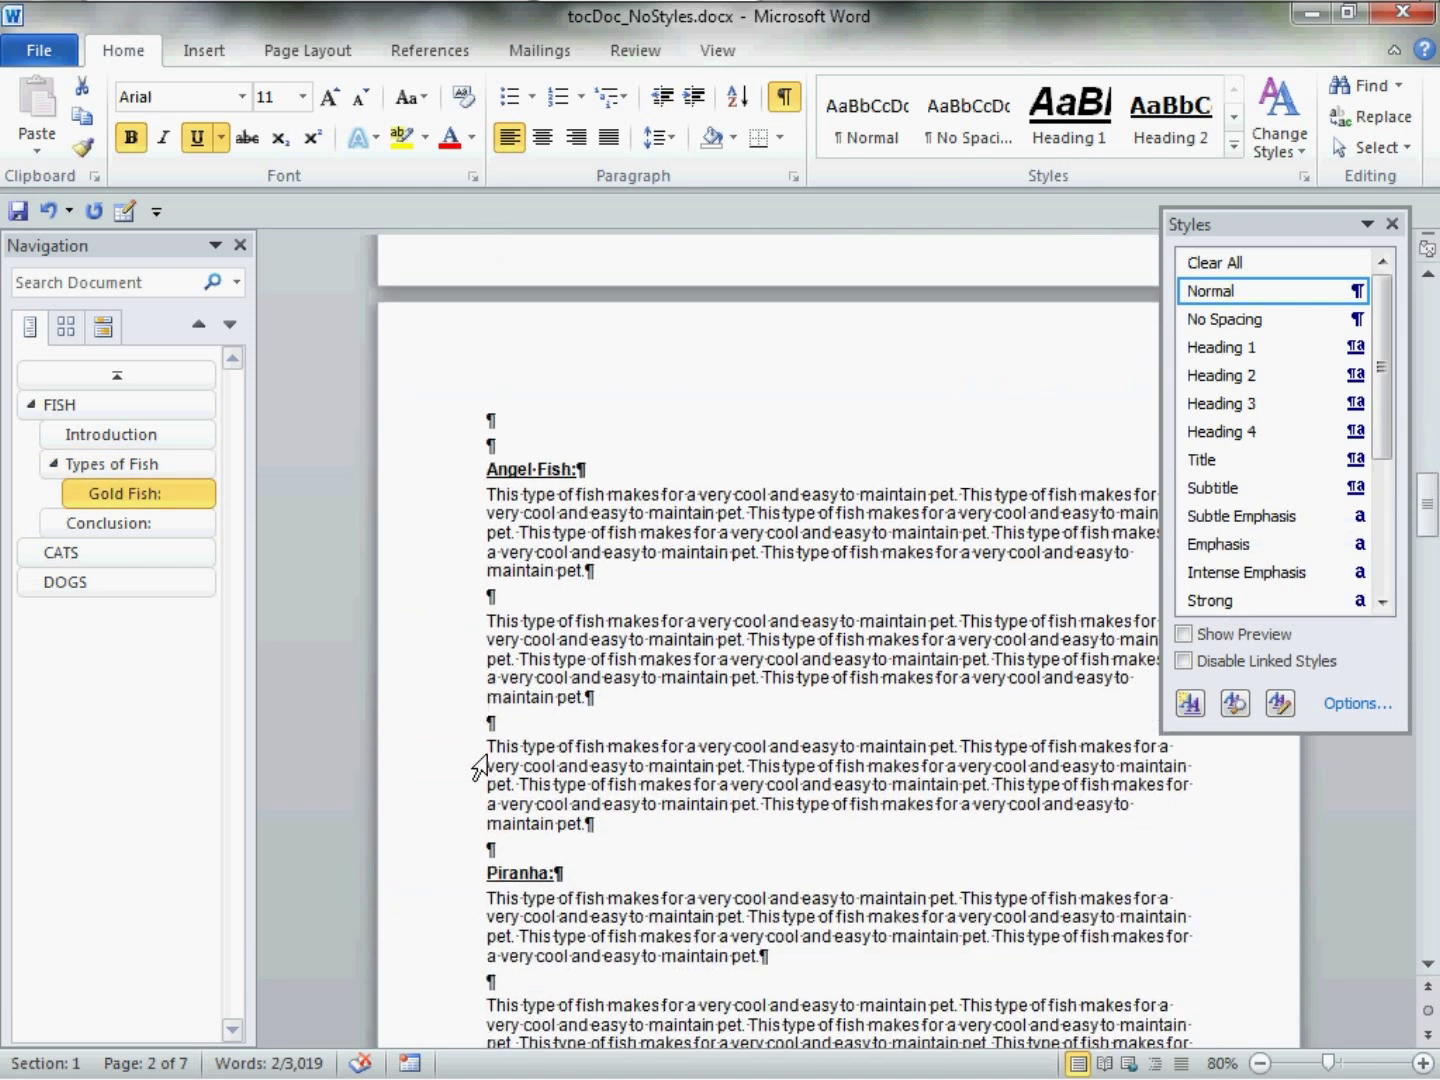
click(486, 476)
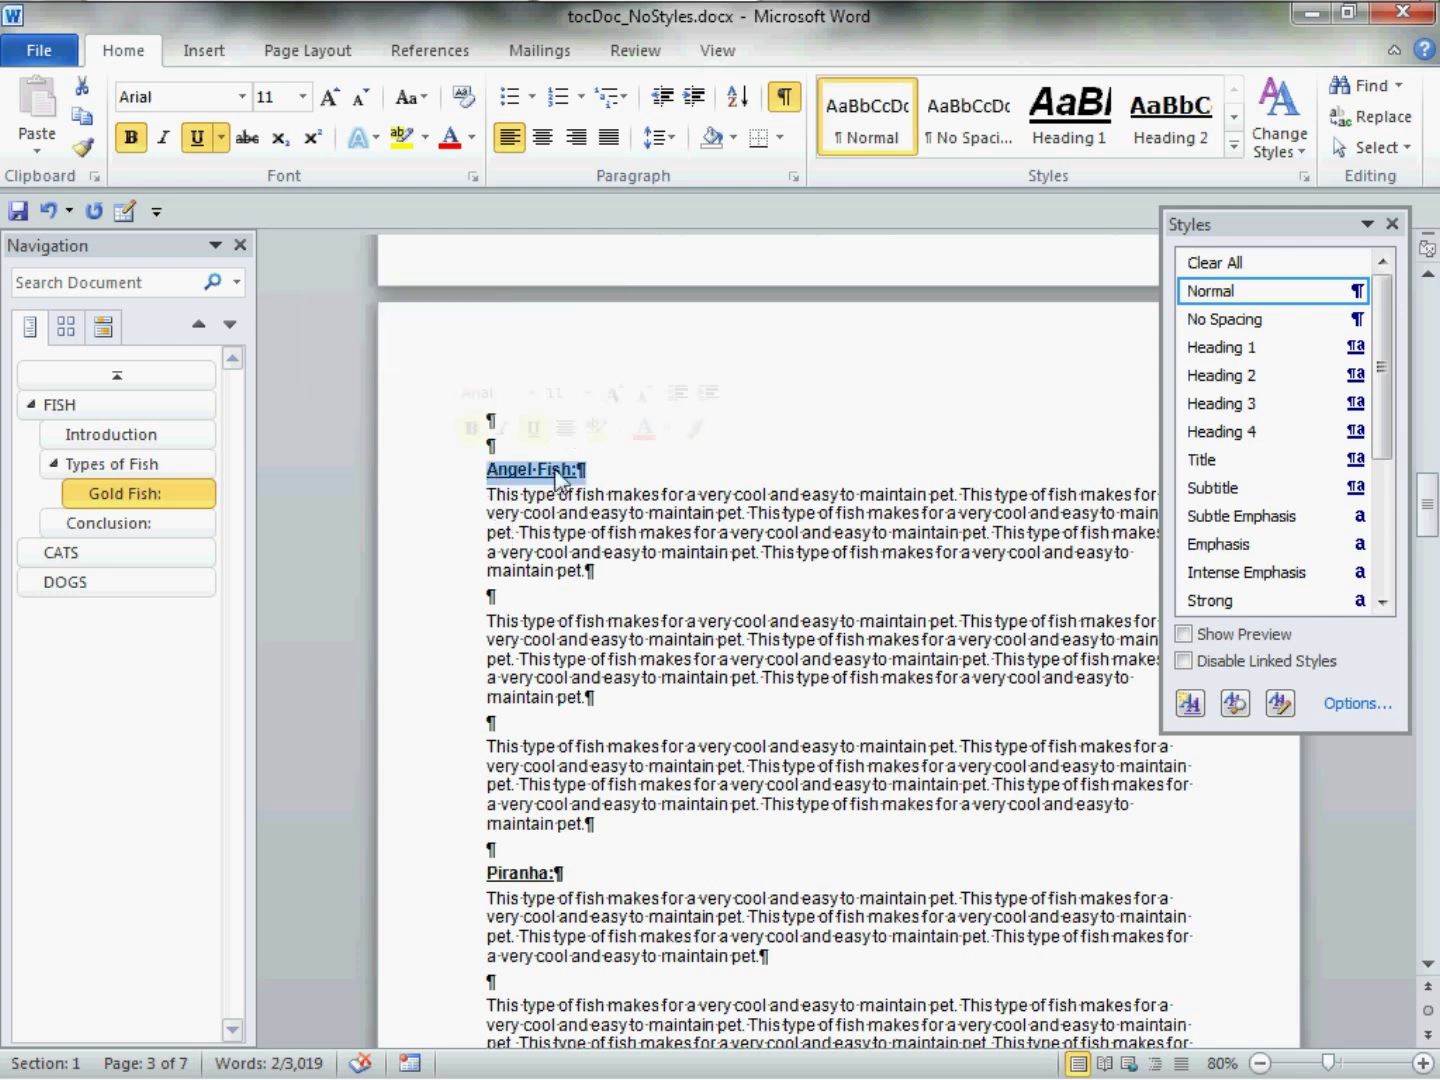
click(1246, 406)
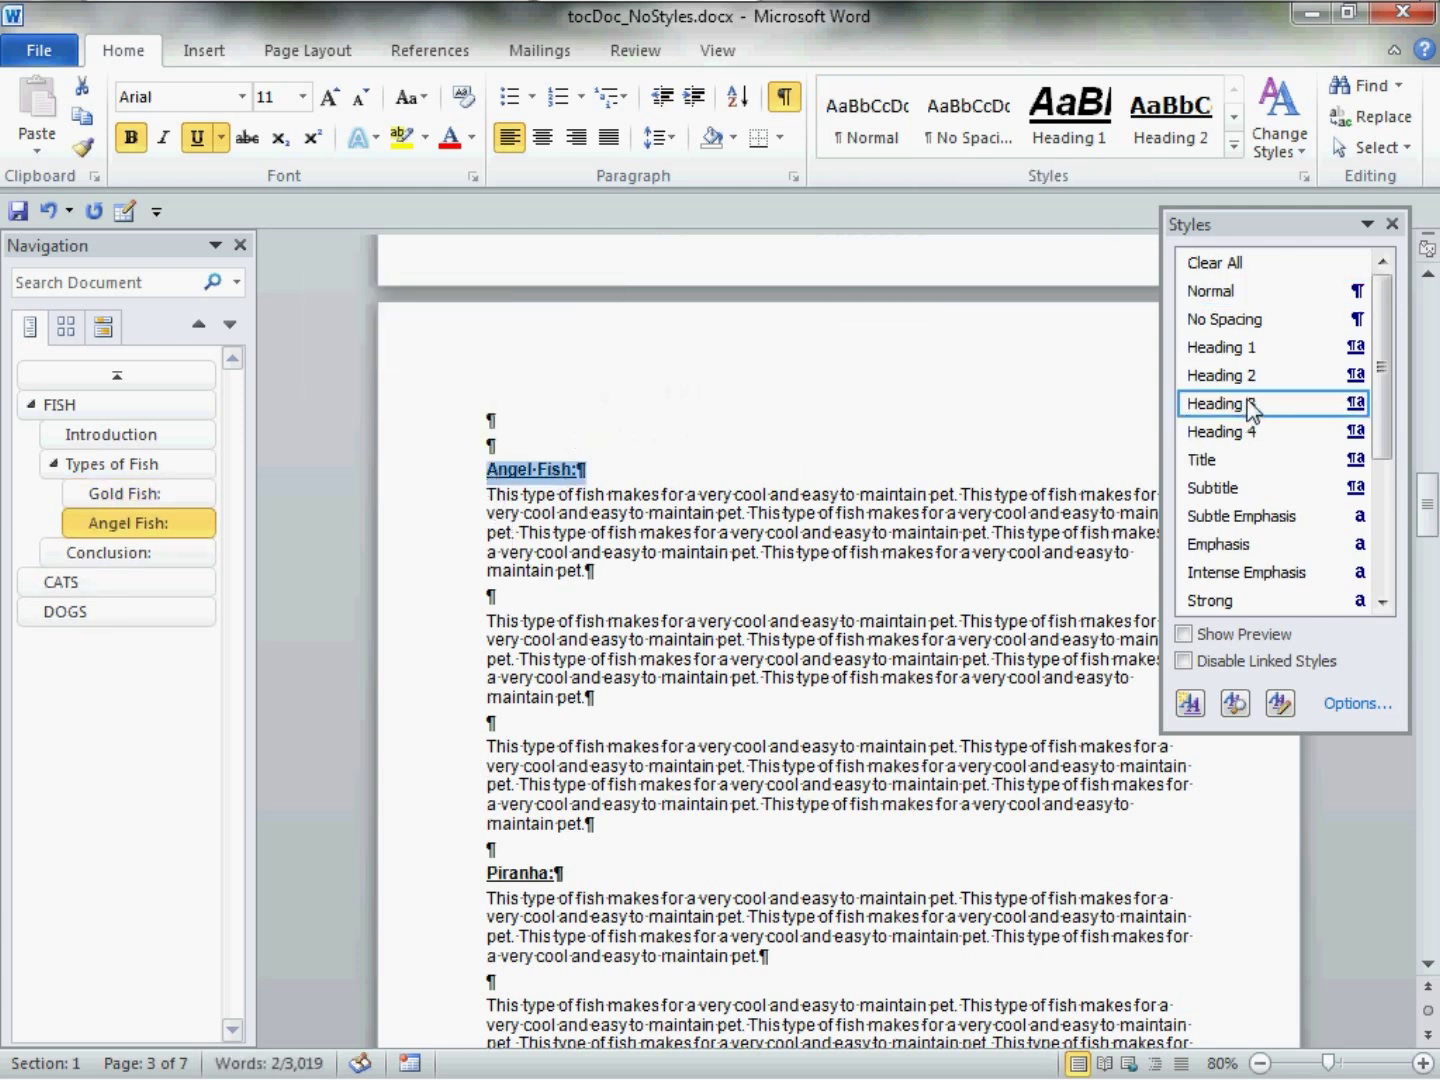
click(471, 879)
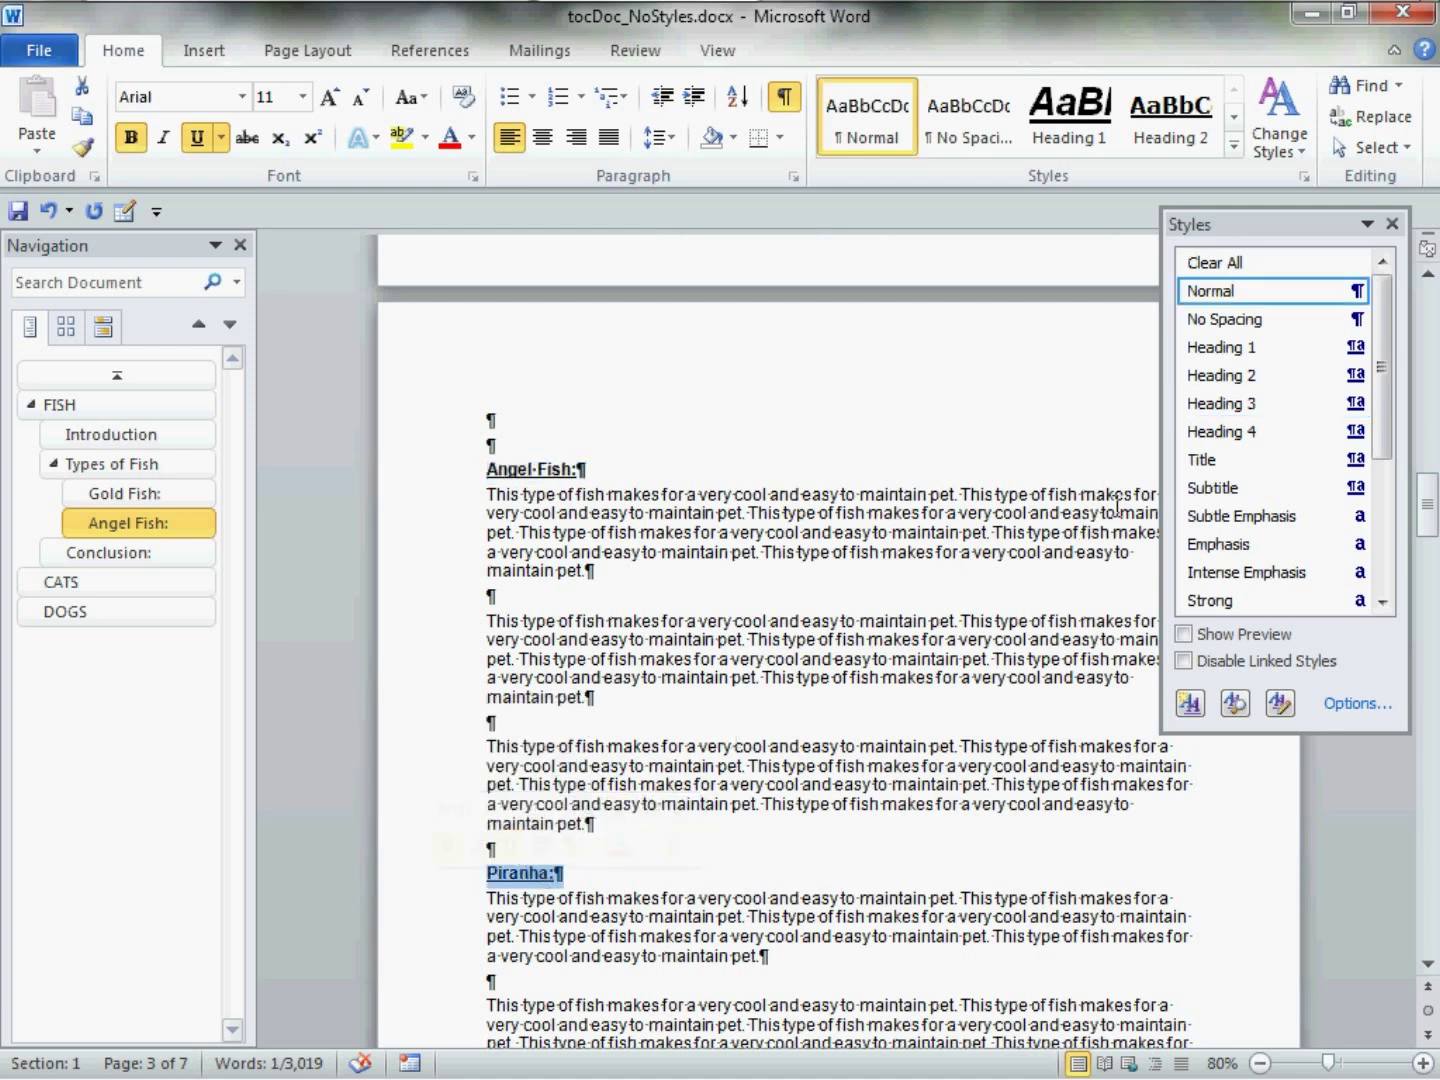
click(1213, 405)
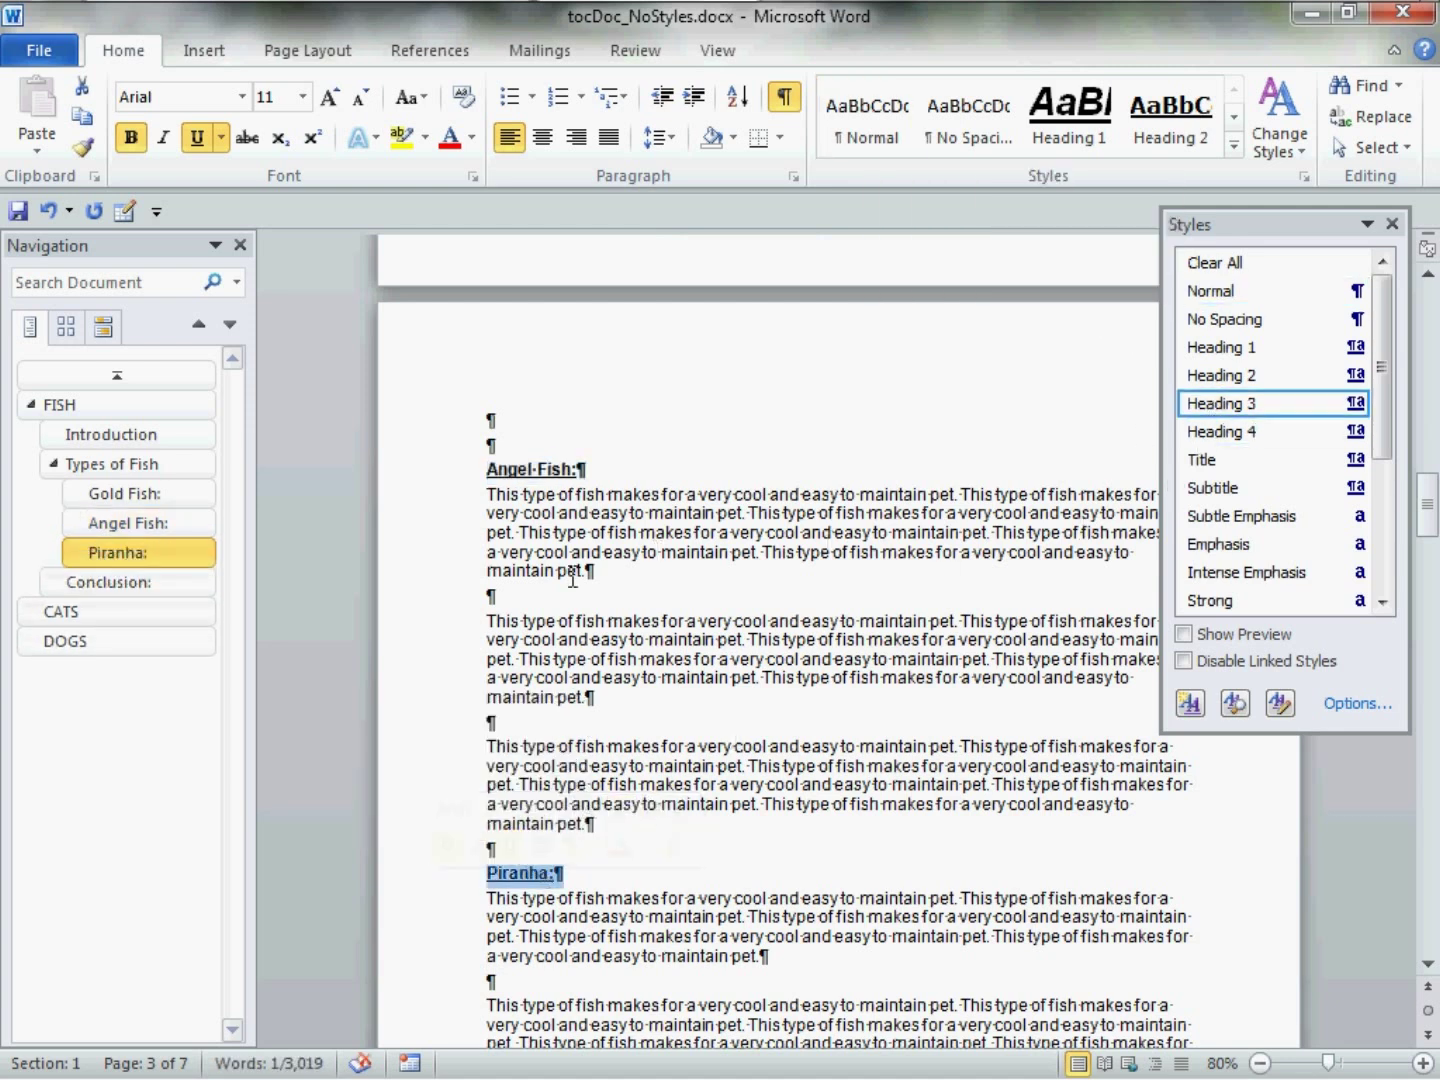
click(532, 581)
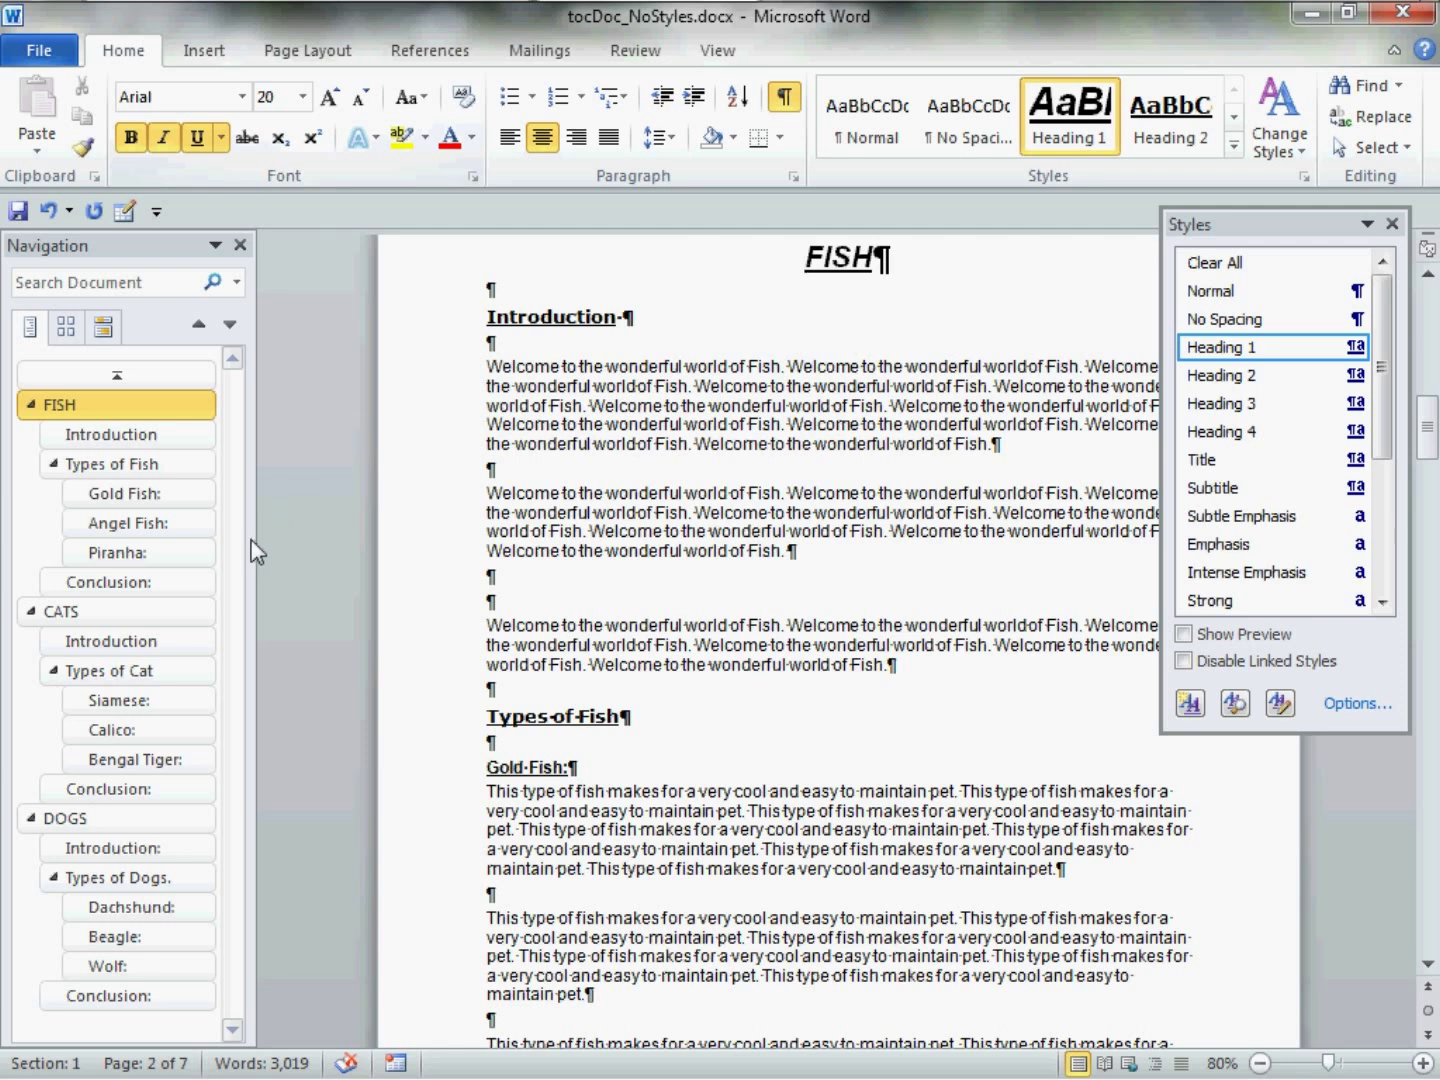
- Widen the Navigation pane to review the heading outline, and close both it and the Styles pane
drag(270, 550, 389, 566)
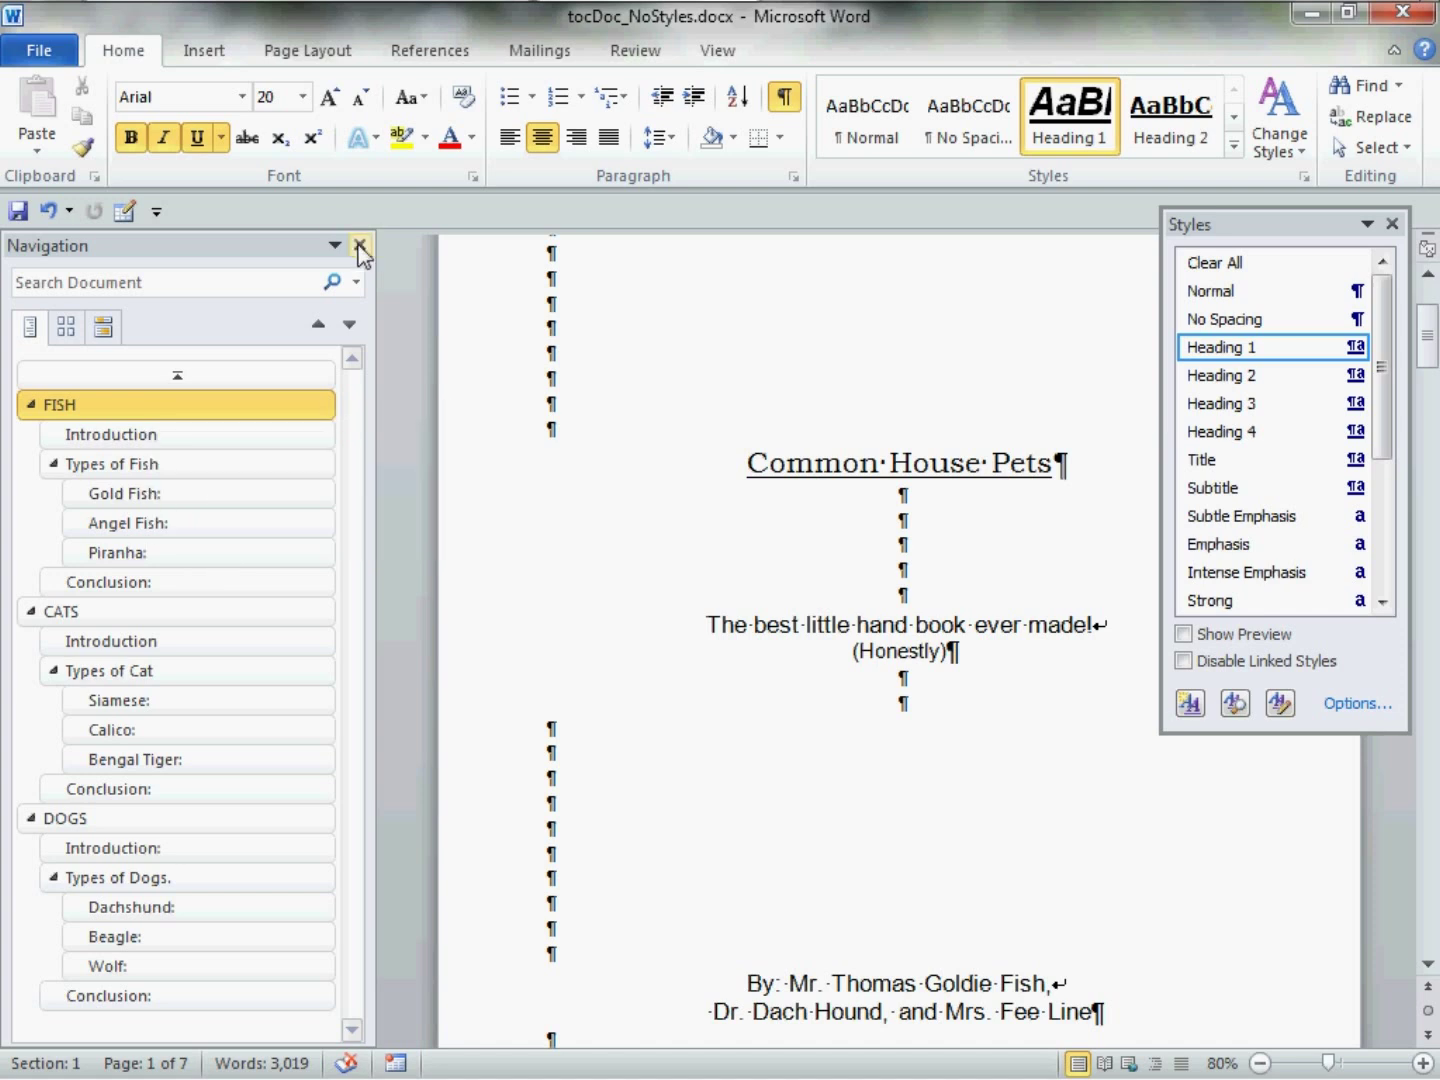
click(360, 247)
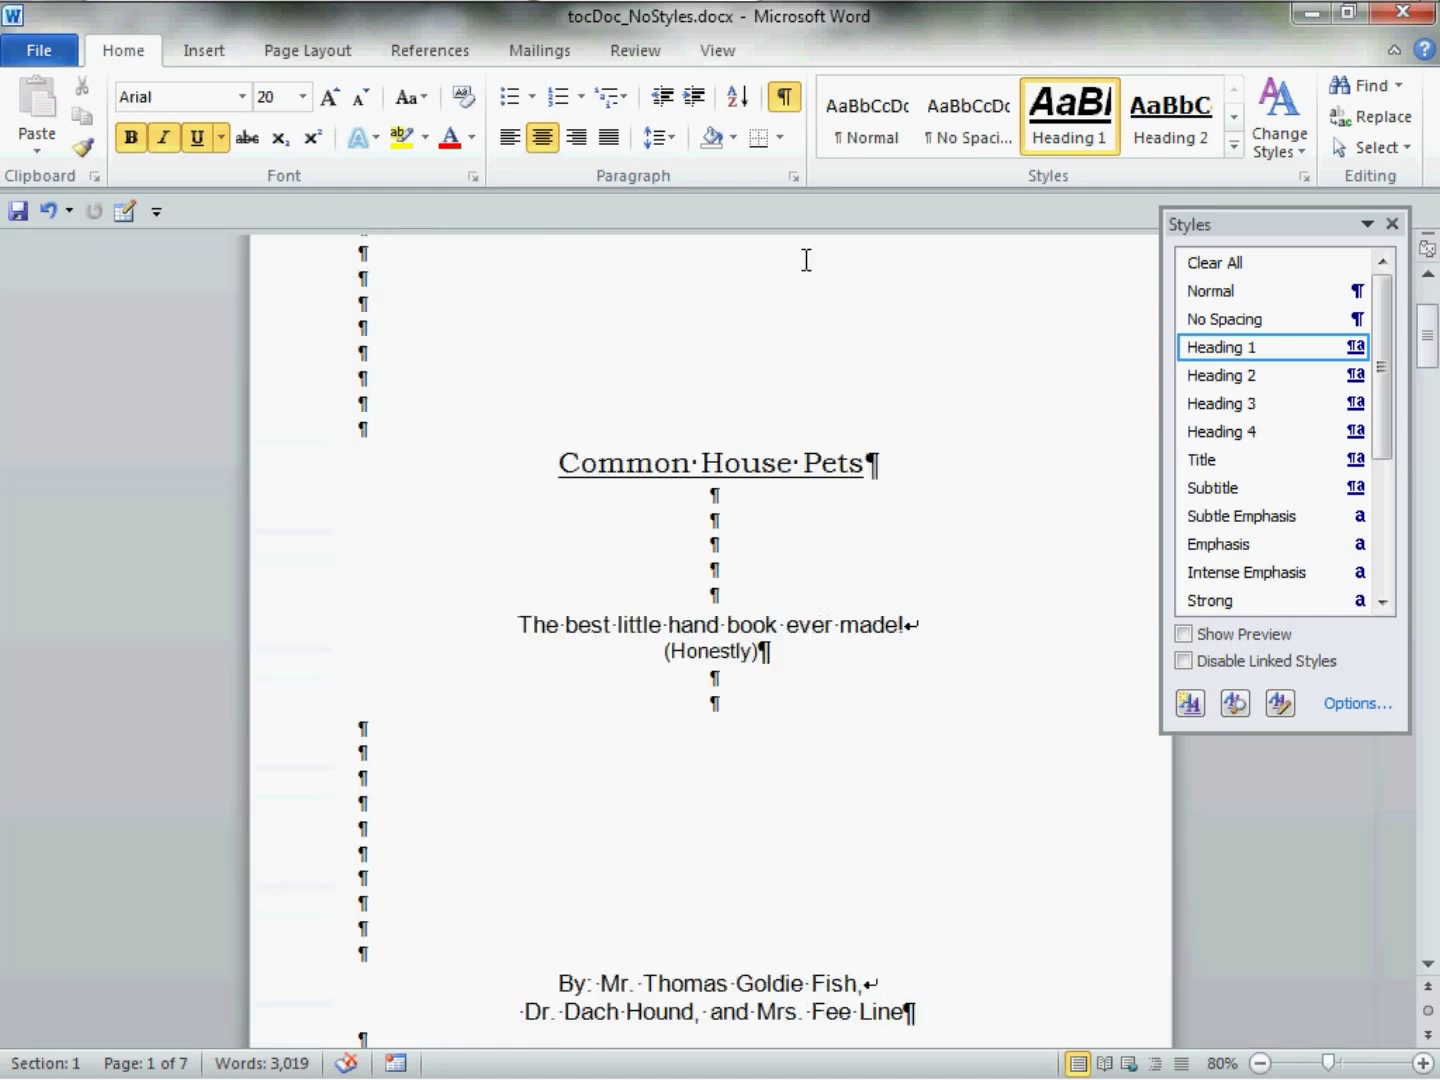
click(1392, 224)
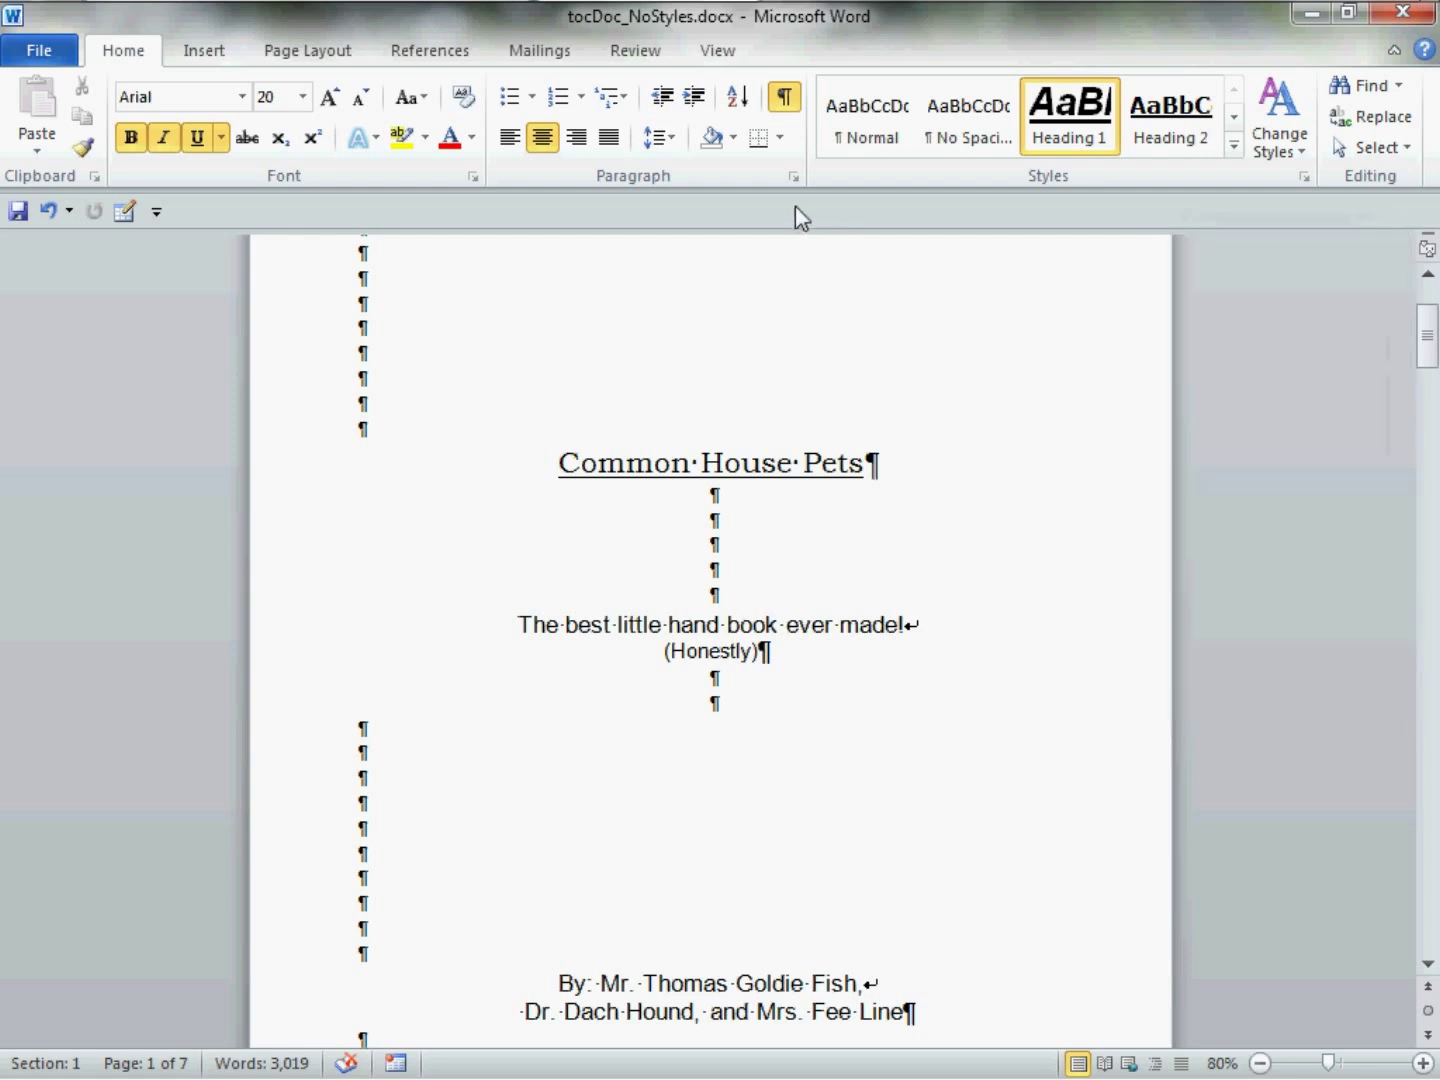
- Insert a Next Page section break at the second blank line below the author names on the cover page
scroll(500, 470, down, 4)
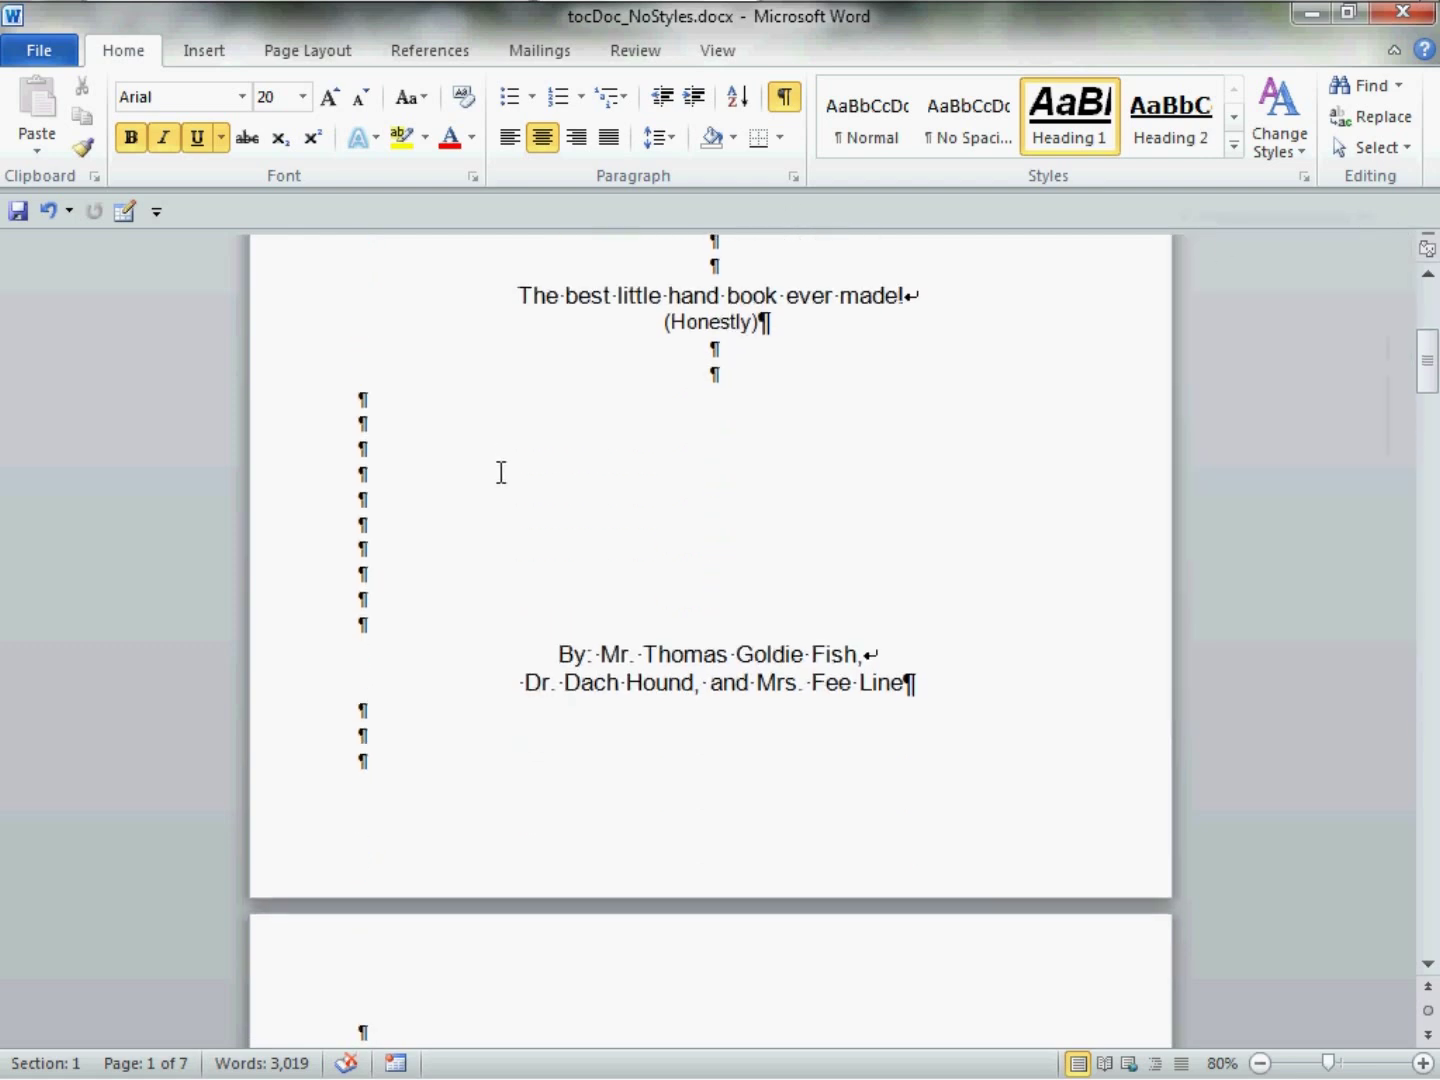
scroll(501, 473, down, 3)
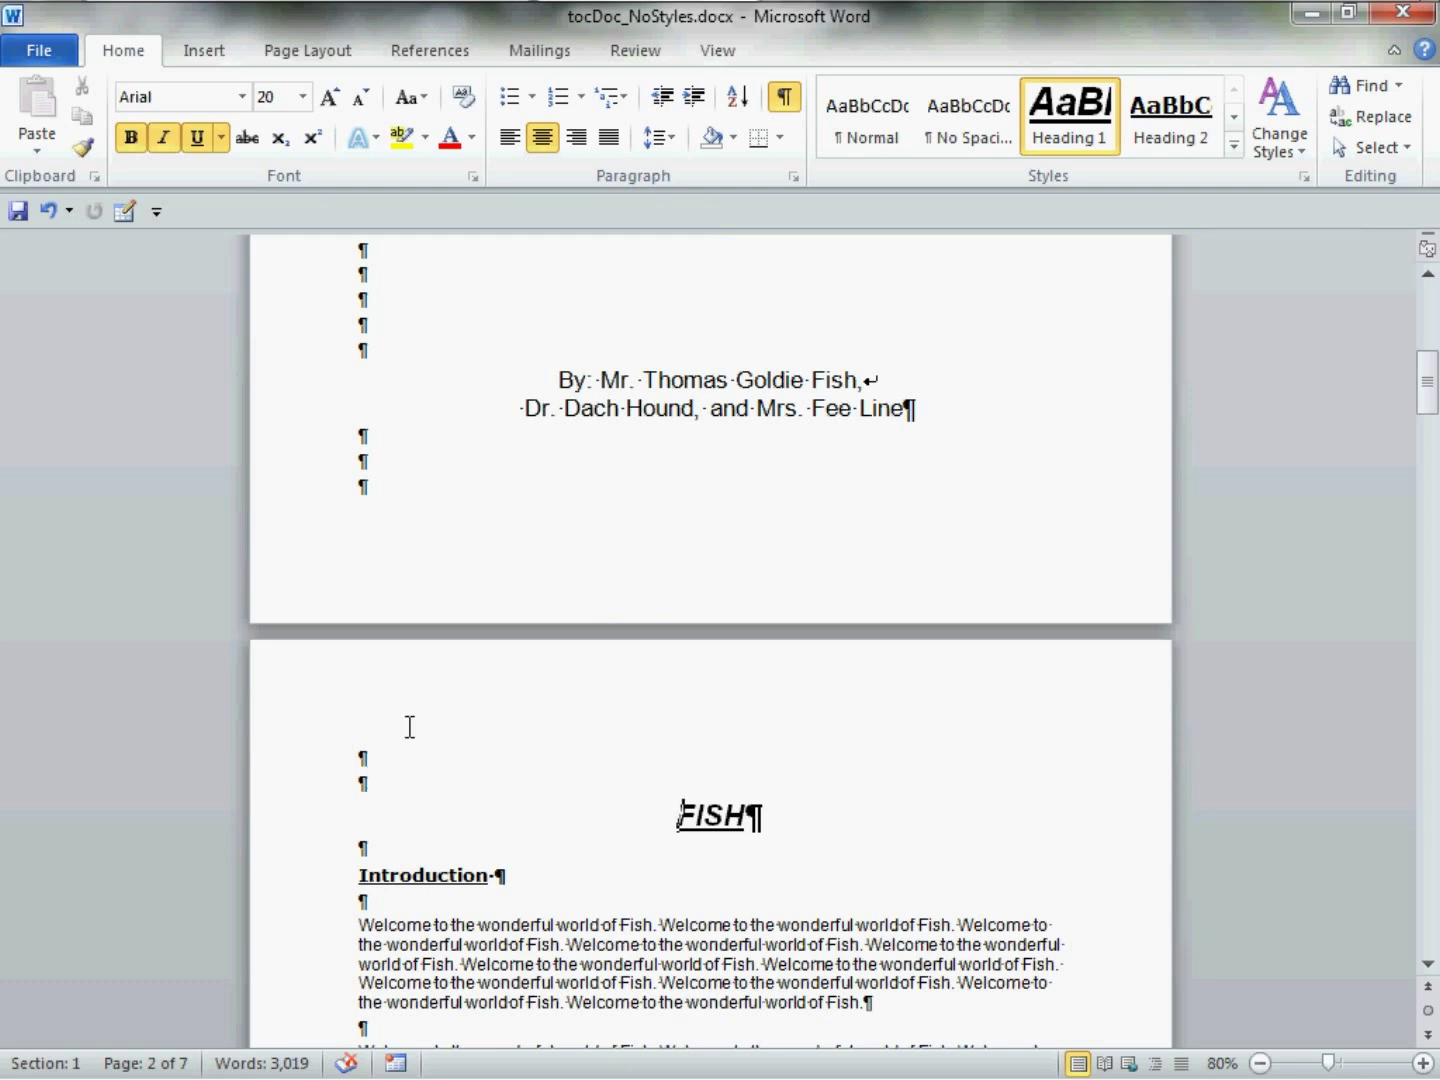
click(388, 491)
click(393, 471)
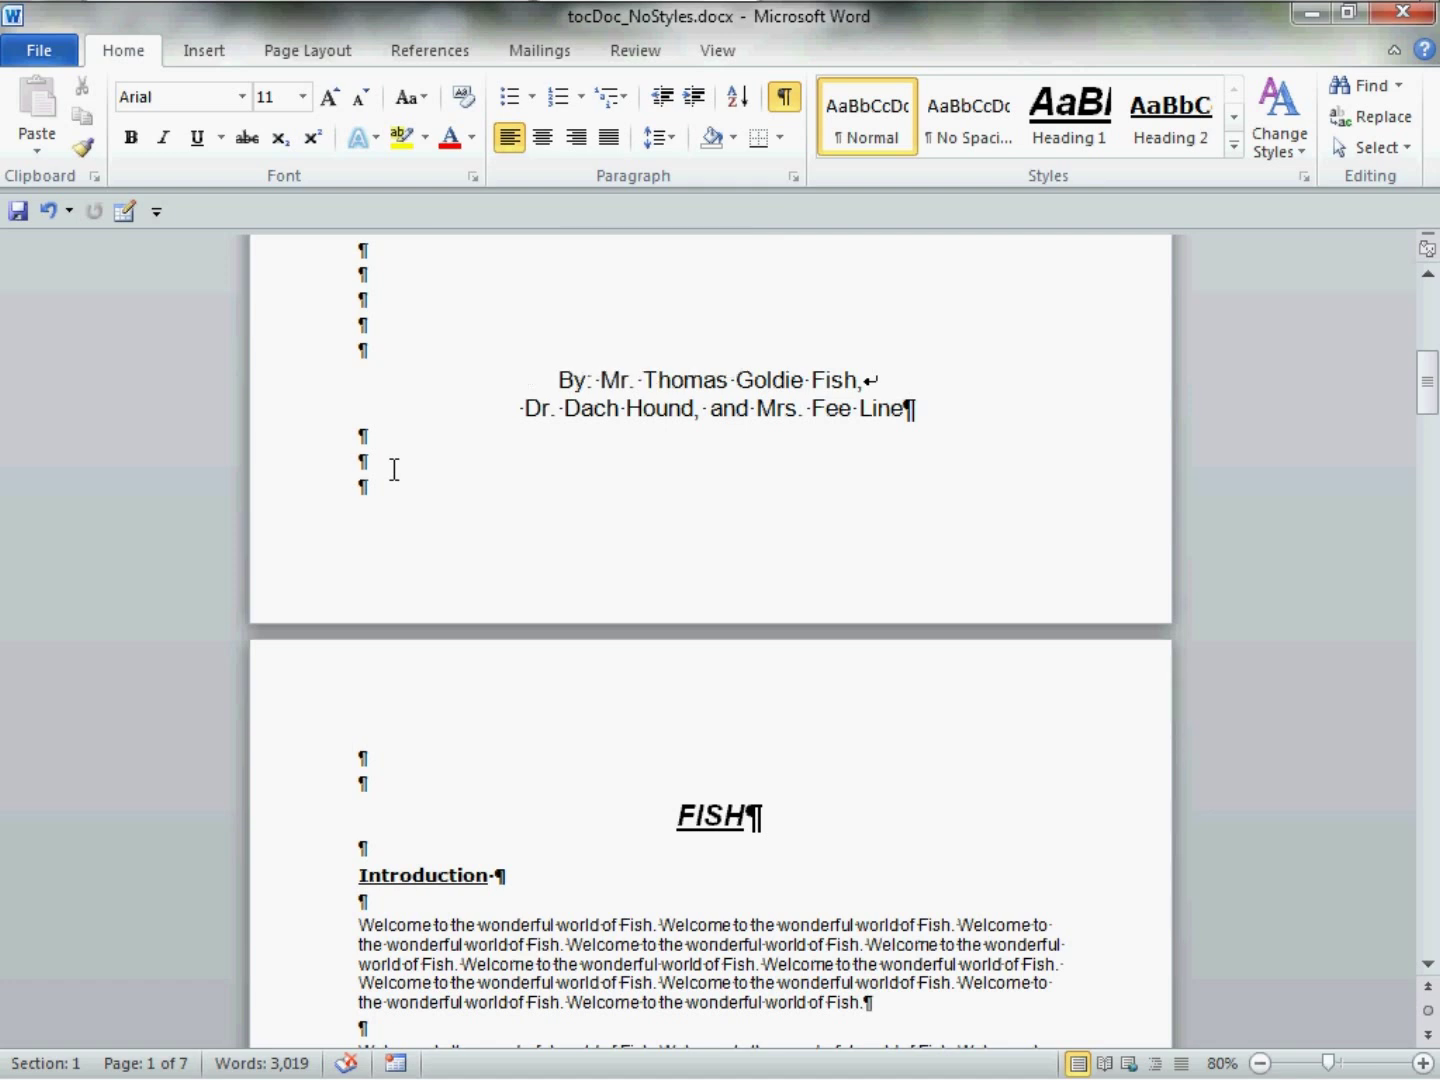
click(350, 55)
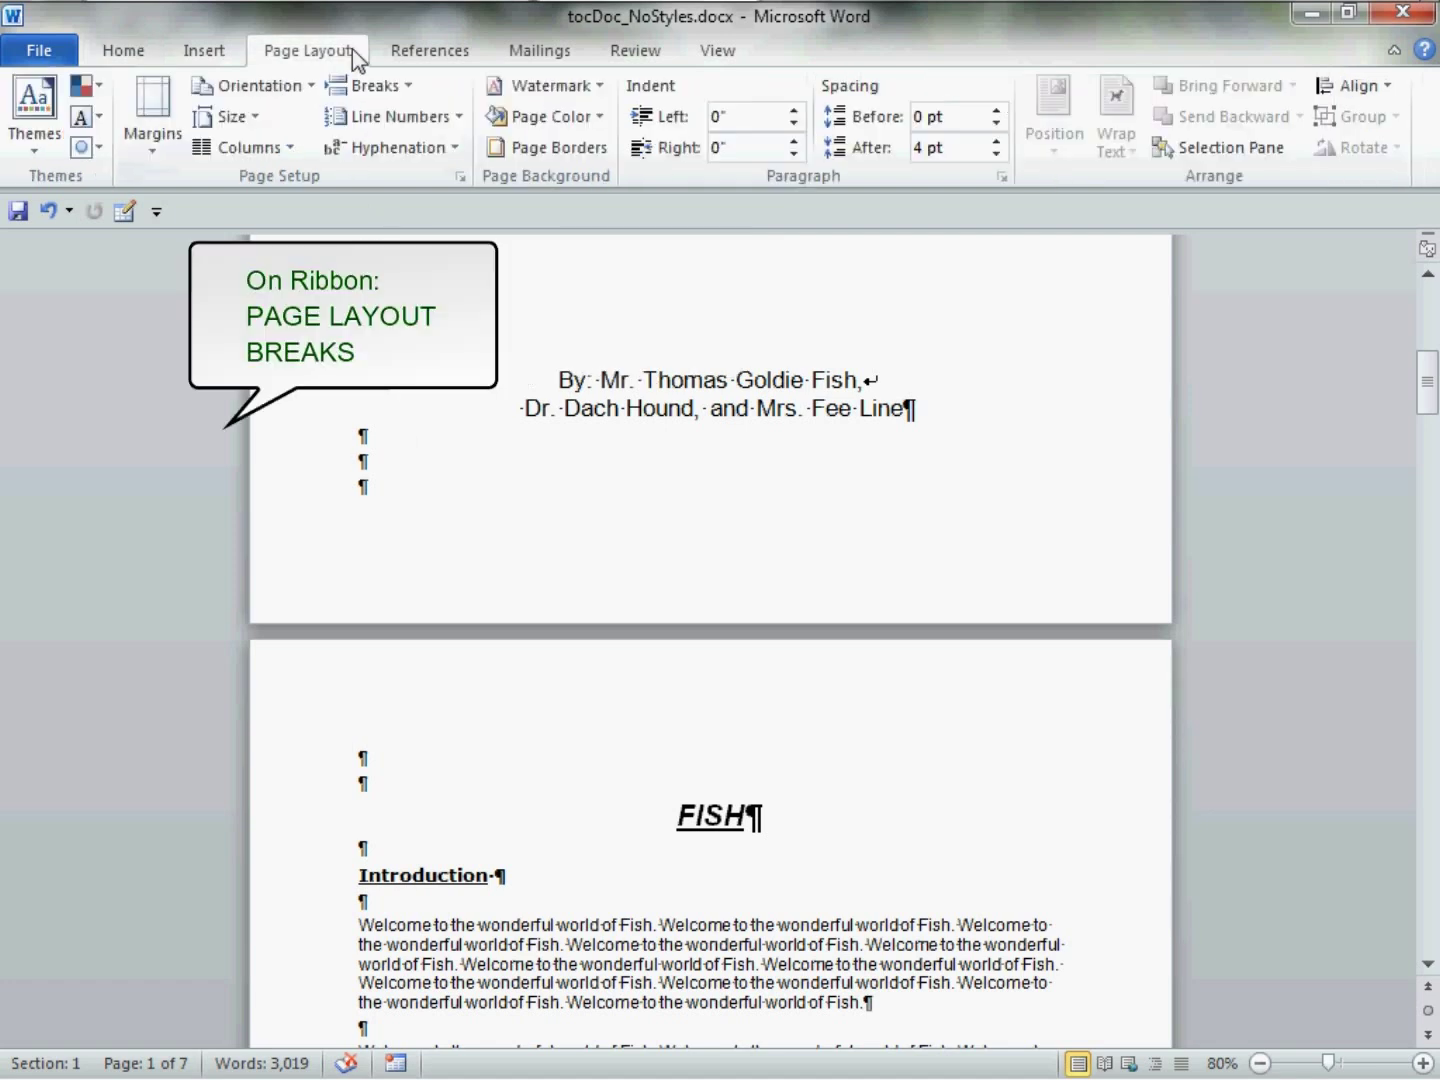
click(413, 92)
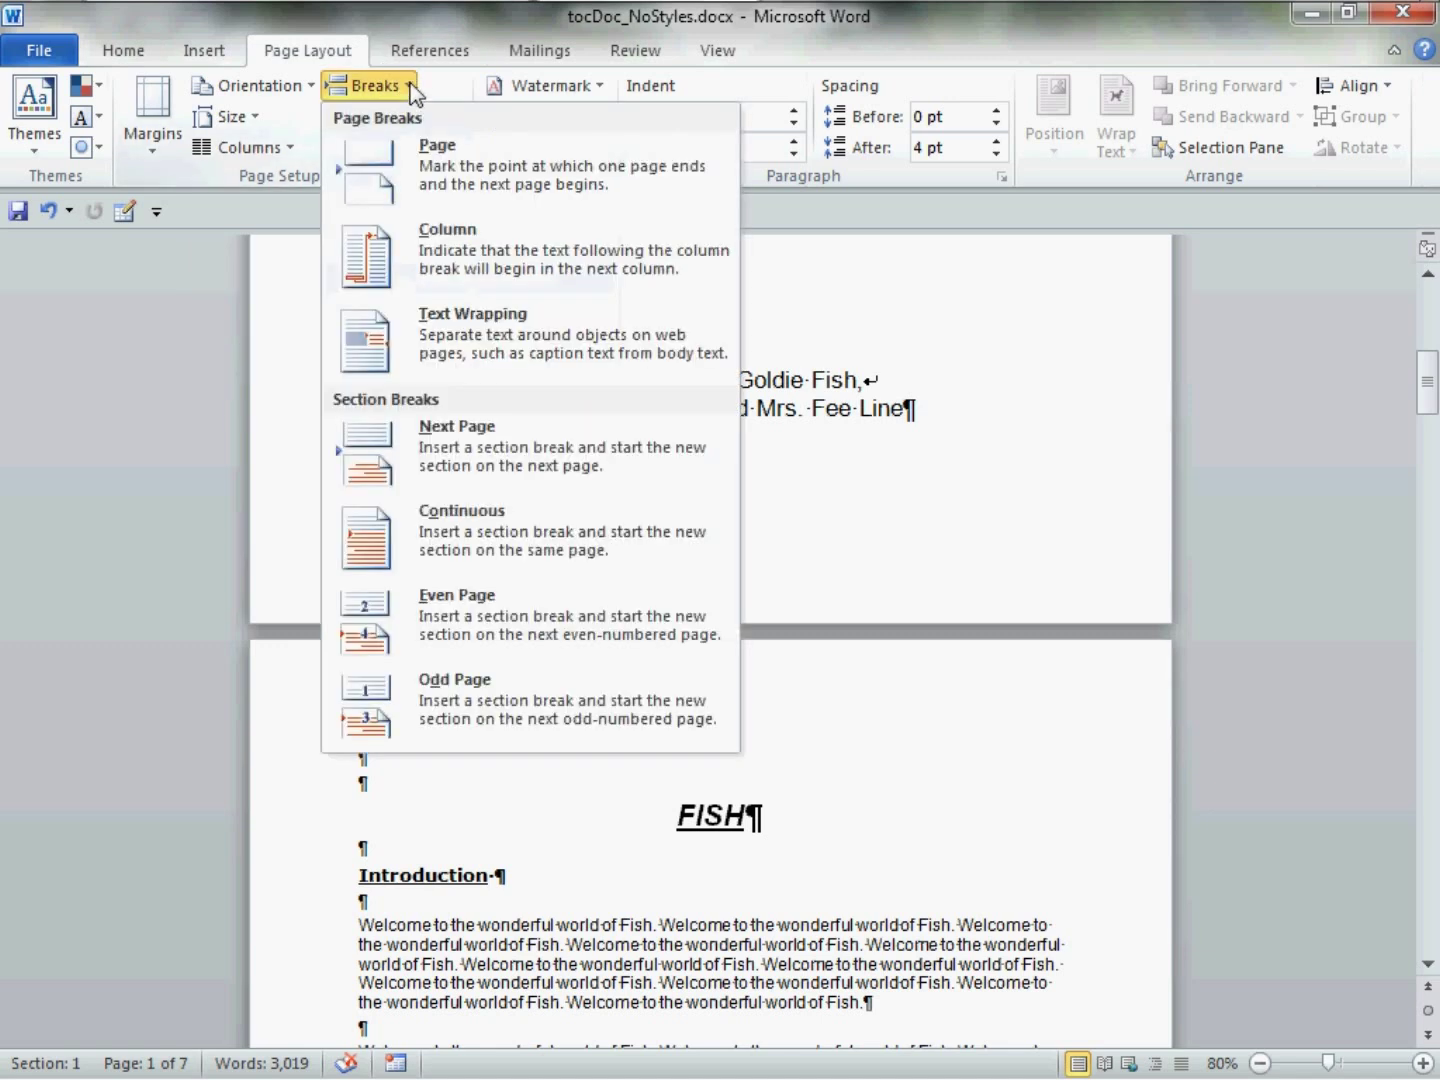
click(675, 453)
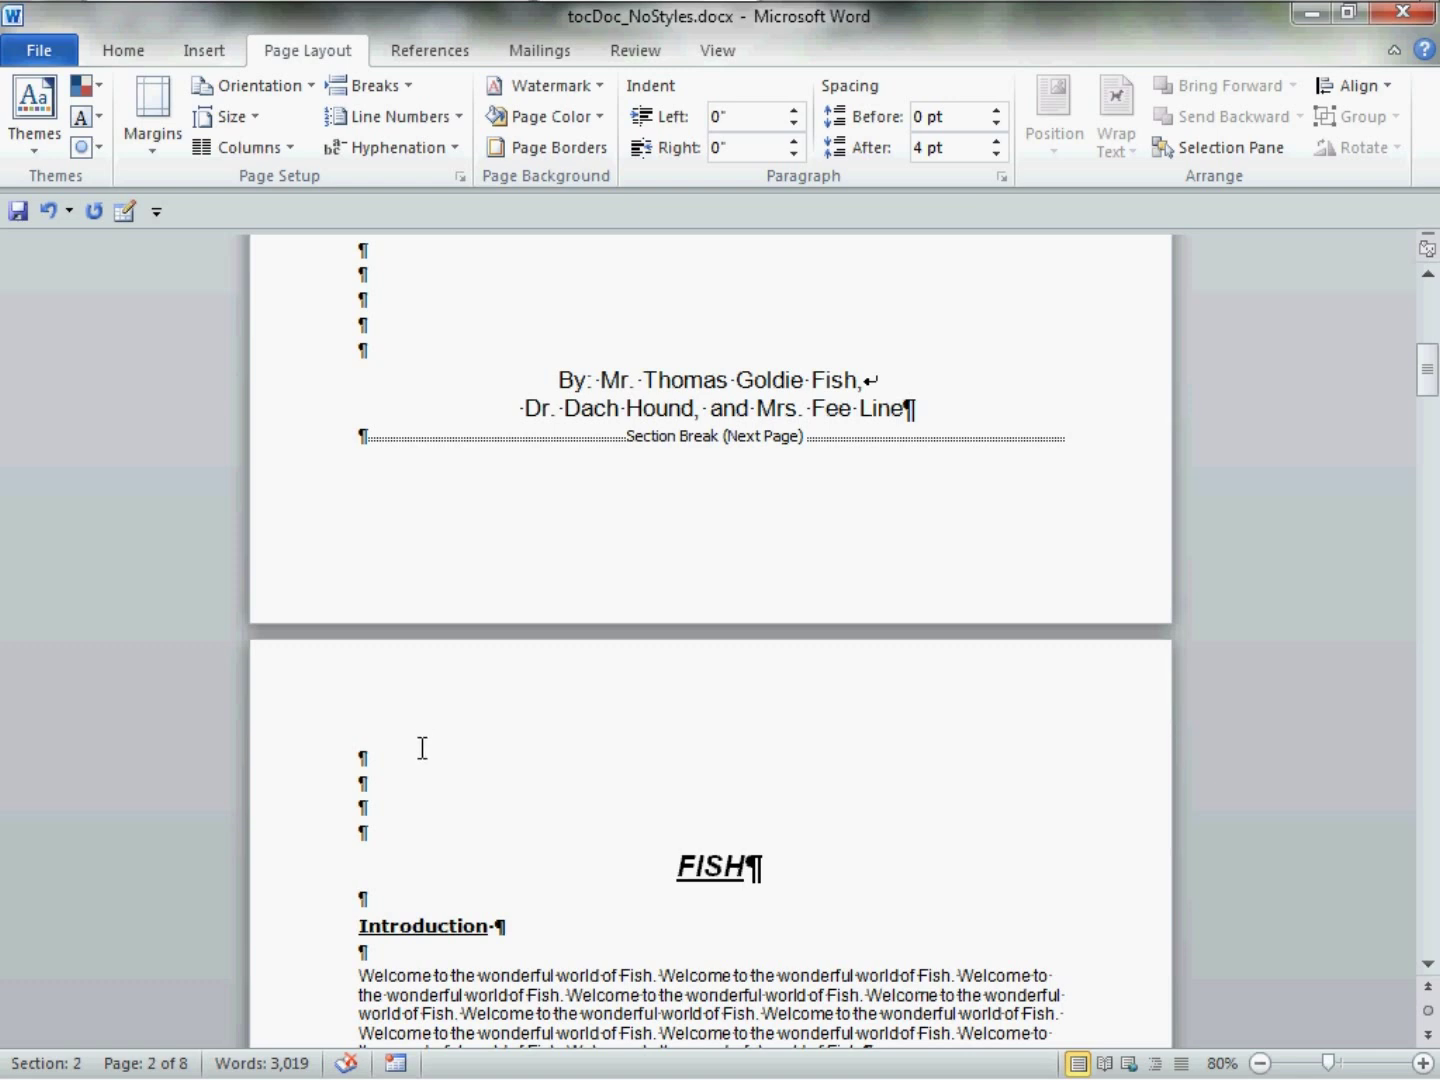
- Insert a Next Page section break at the third blank line above the FISH heading
click(398, 817)
click(410, 85)
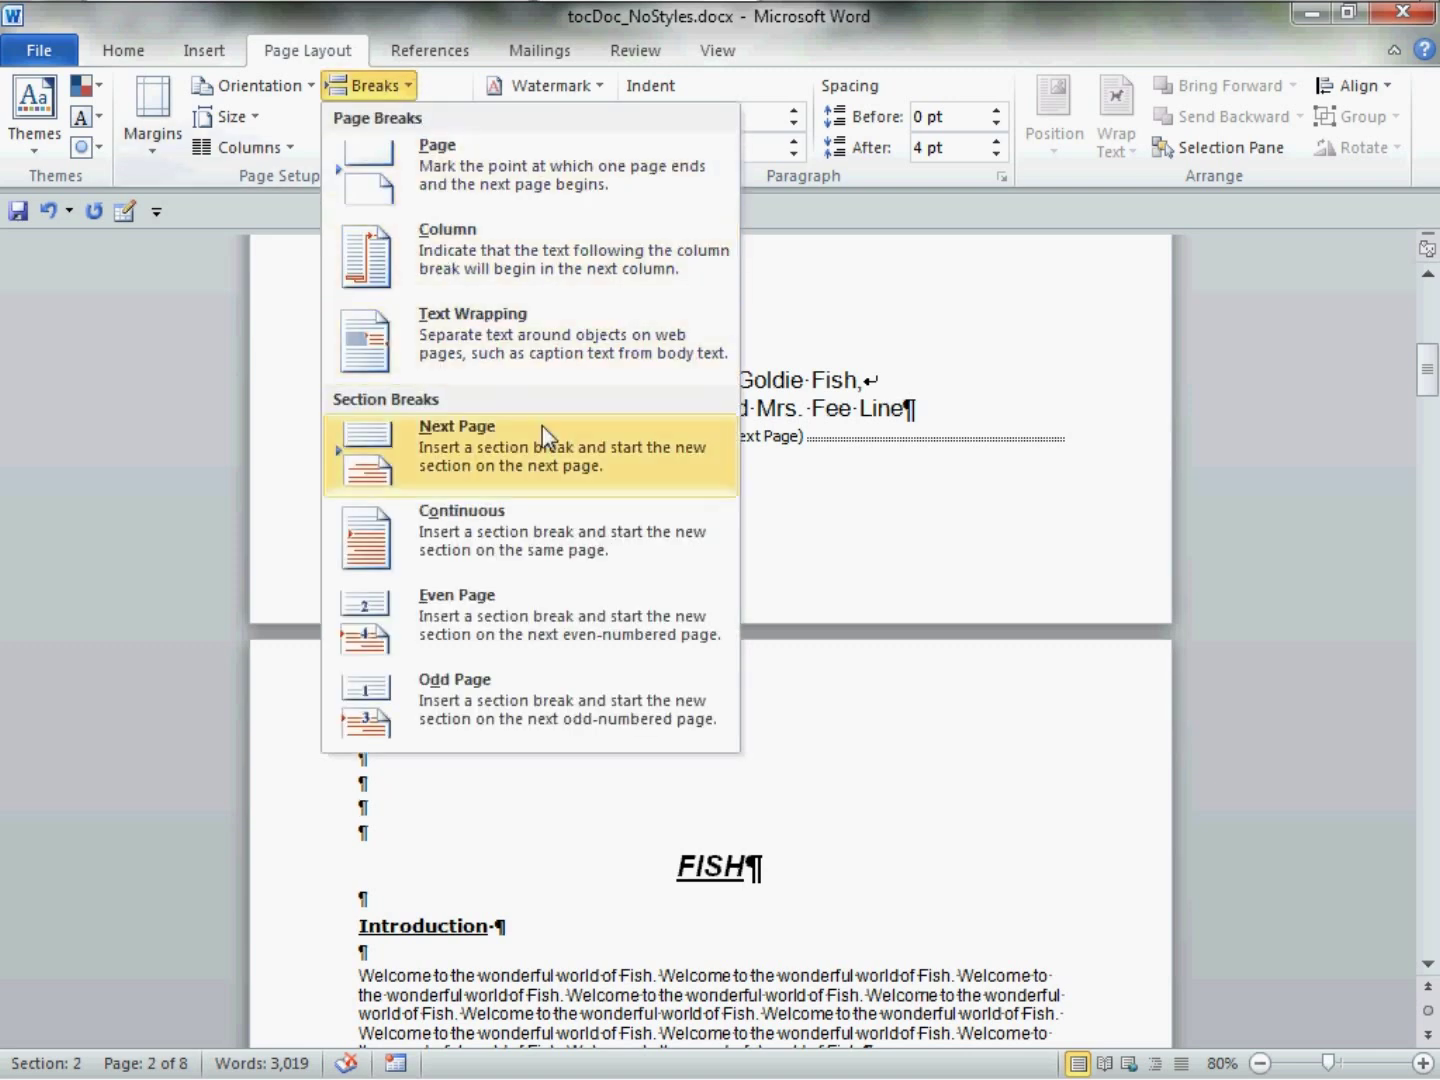
click(604, 471)
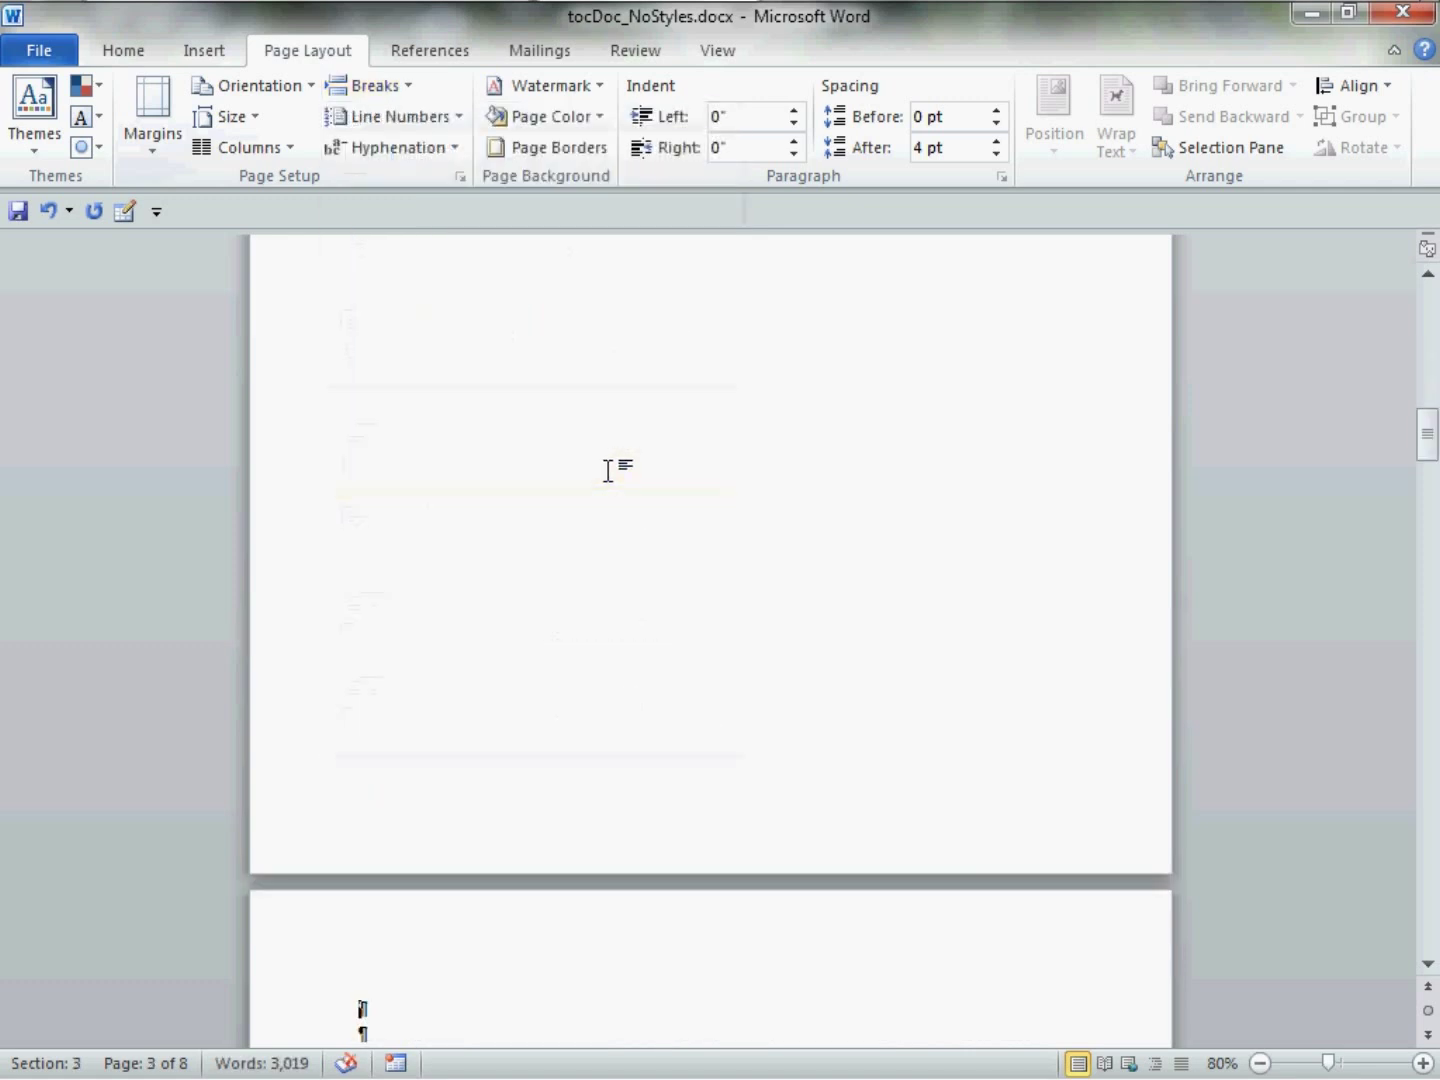
- Add 21 blank lines above the section break on the new page between the cover page and the FISH chapter
scroll(613, 470, up, 10)
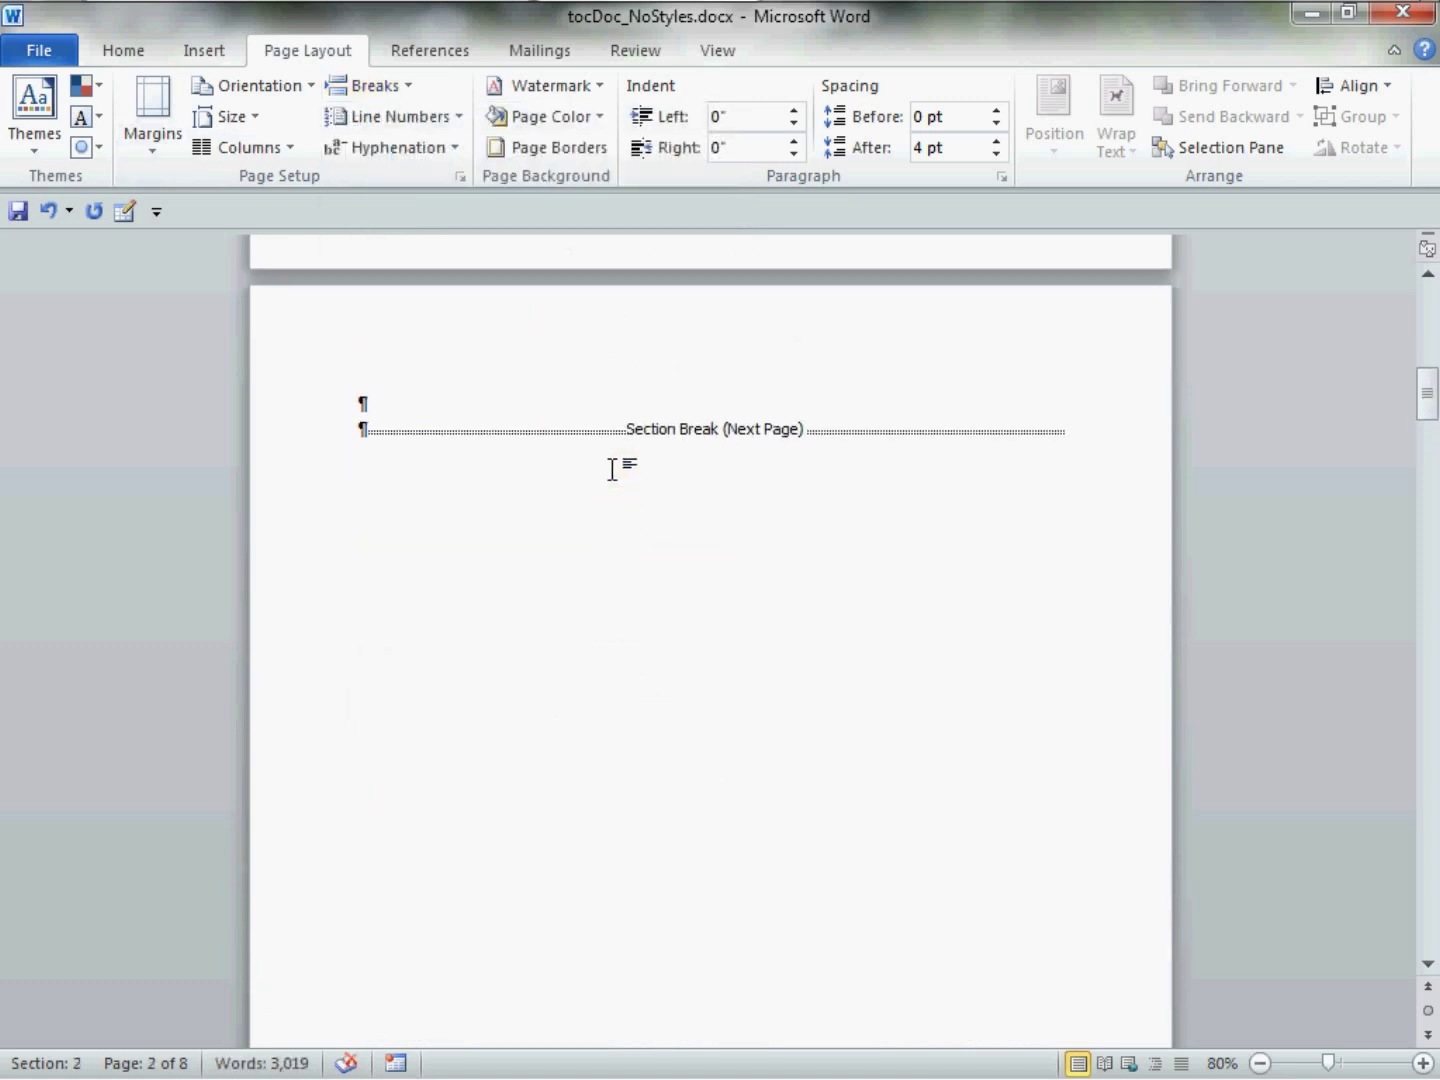
scroll(621, 469, up, 3)
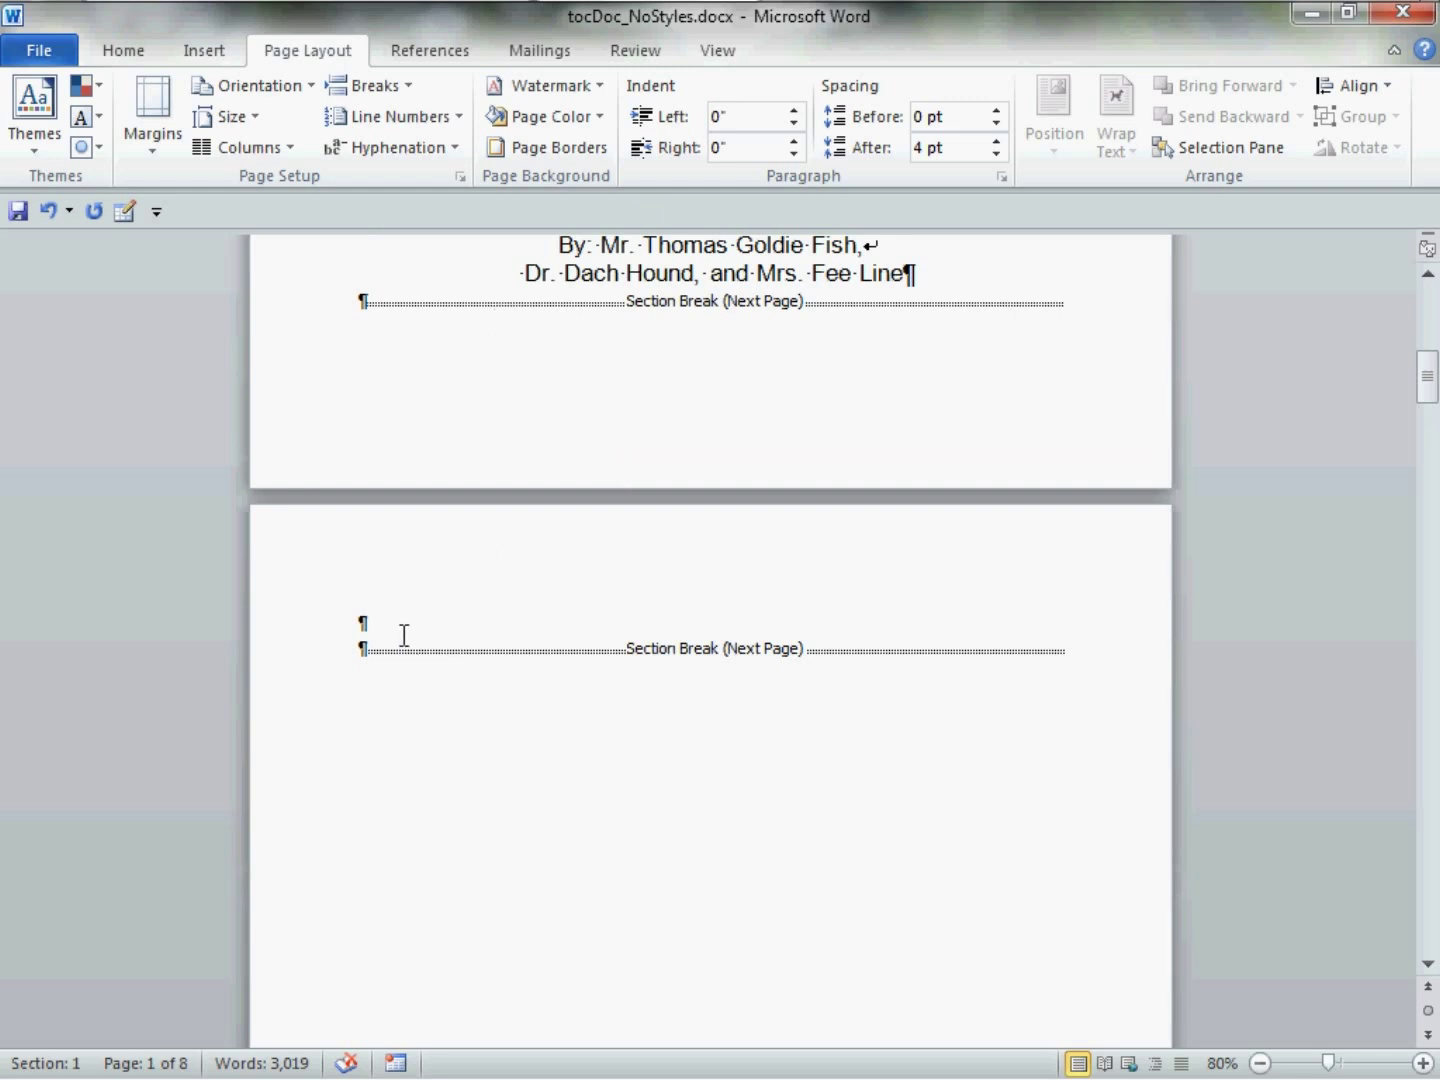
click(480, 633)
key(Return)
key(Return)
key(Return)
key(Return)
key(Return)
key(Return)
key(Return)
key(Return)
key(Return)
key(Return)
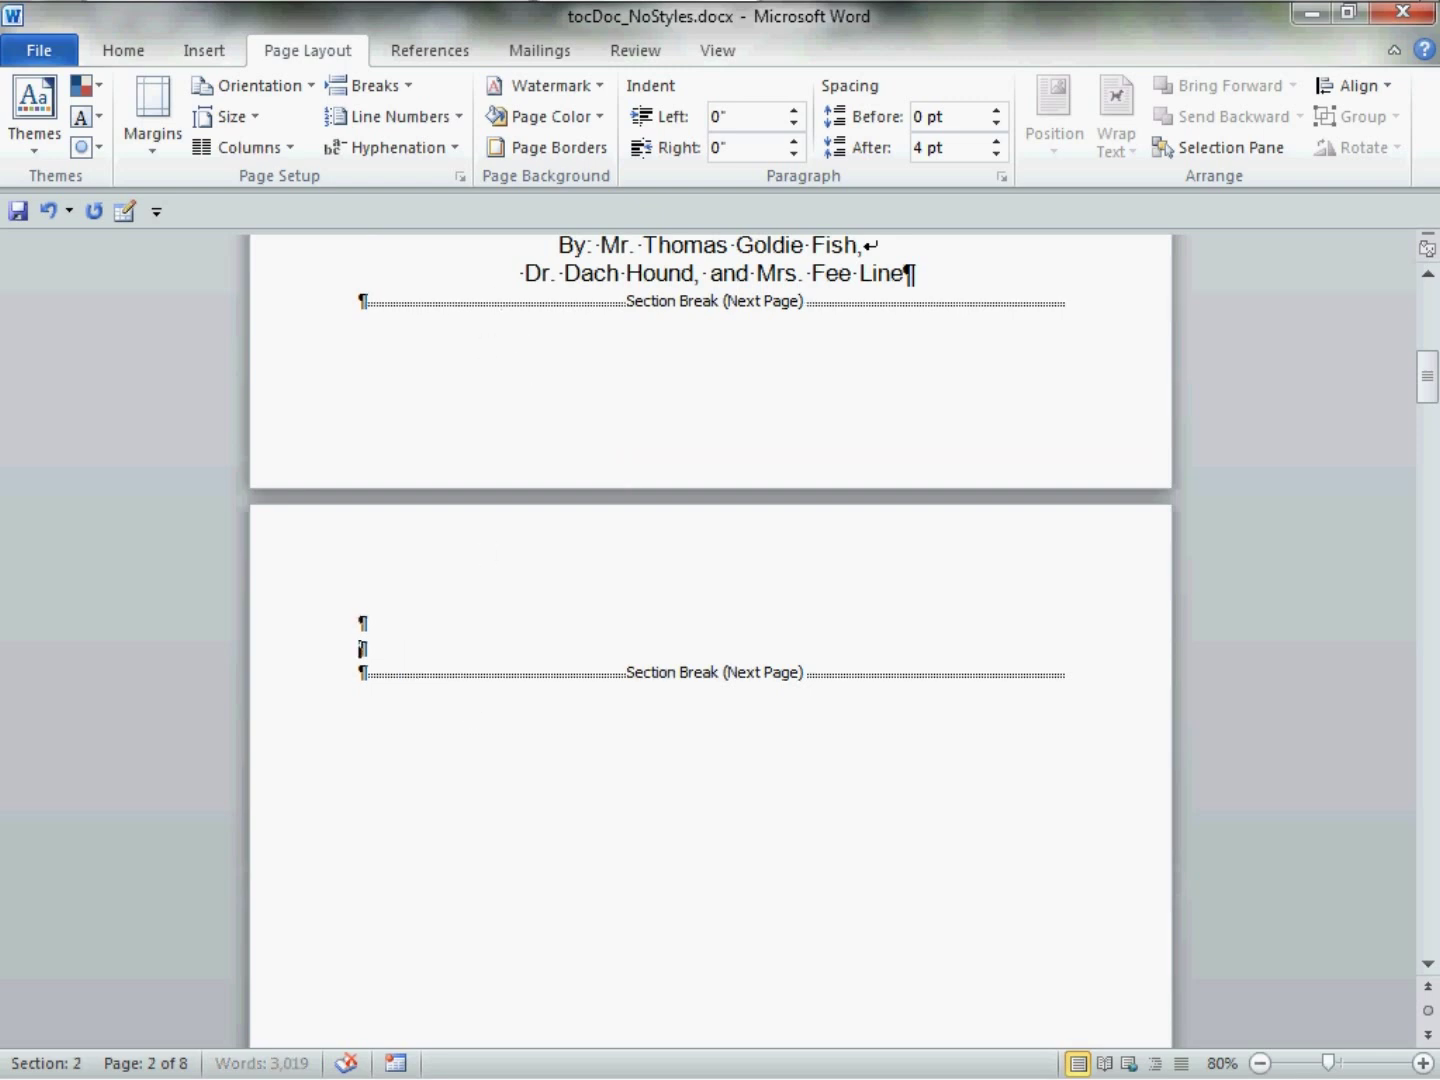
key(Return)
key(Return)
key(Return)
key(Return)
key(Return)
key(Return)
key(Return)
key(Return)
key(Return)
key(Return)
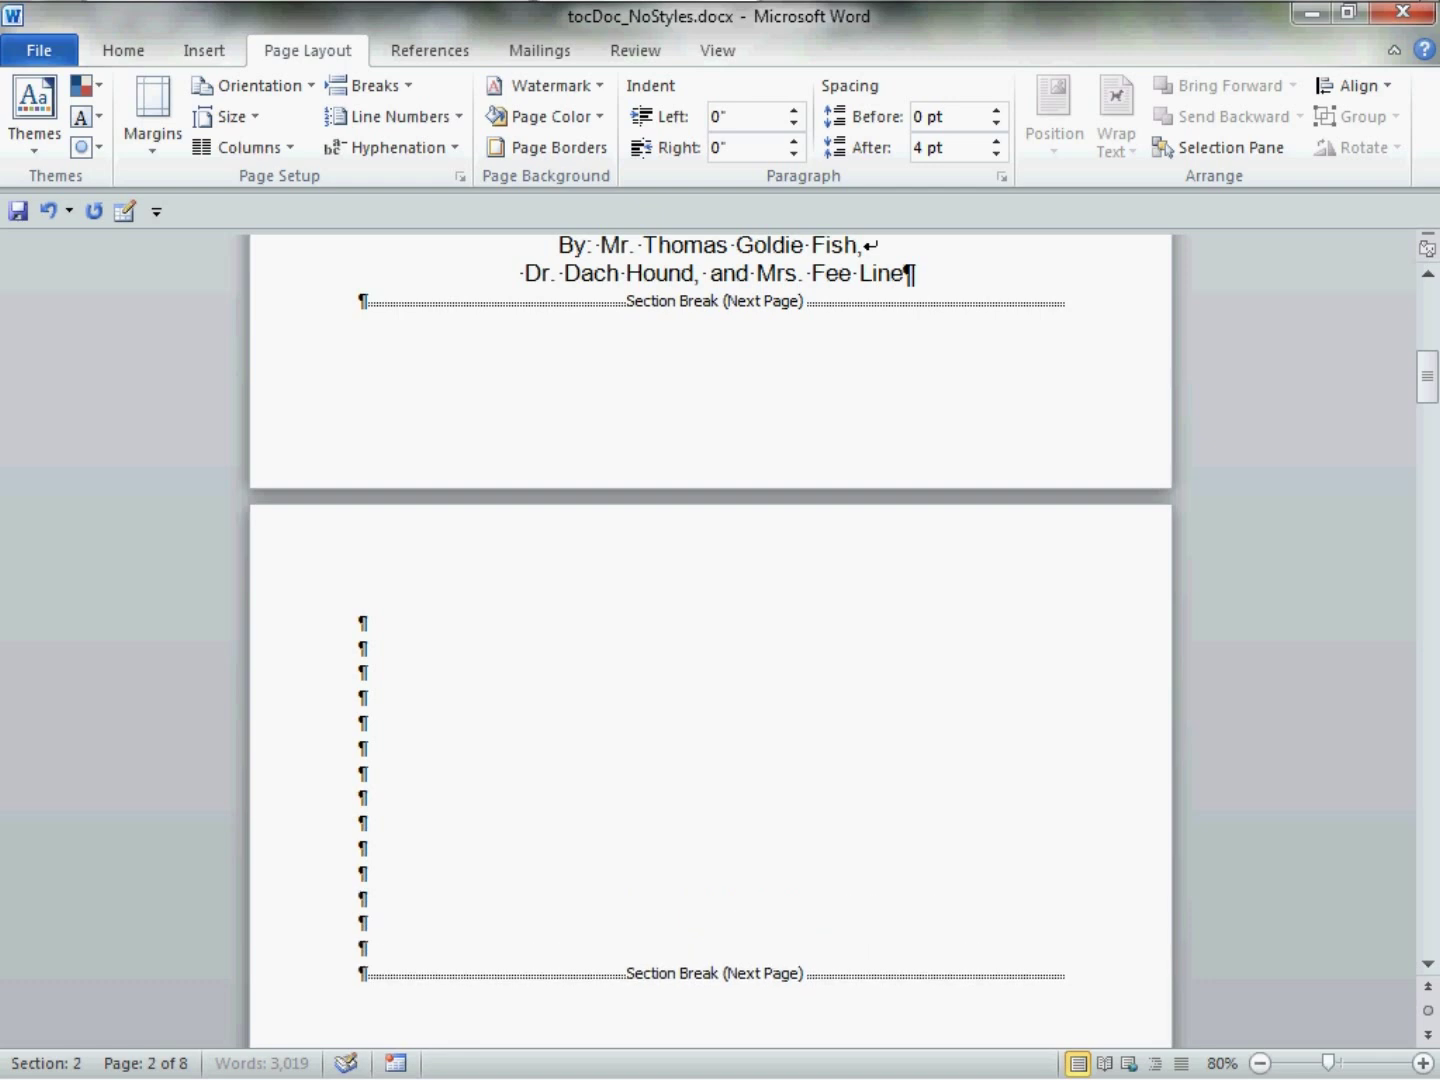
key(Return)
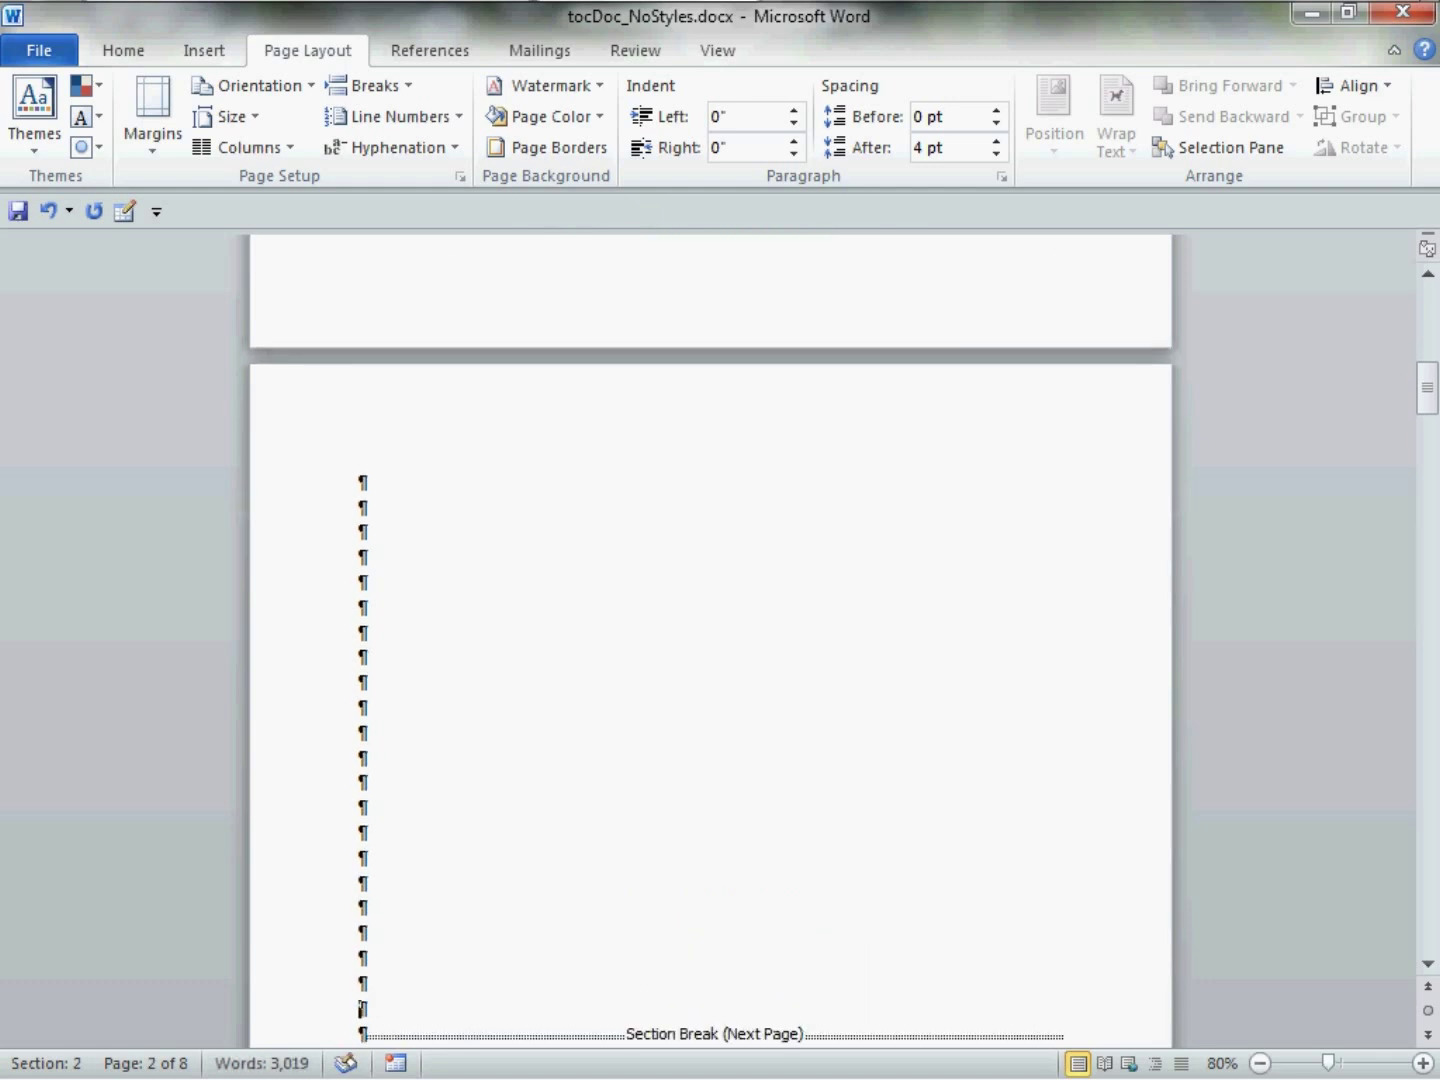
- Start a custom table of contents at the new page's second blank line, built from outline levels only, with Styles turned off
scroll(491, 631, up, 6)
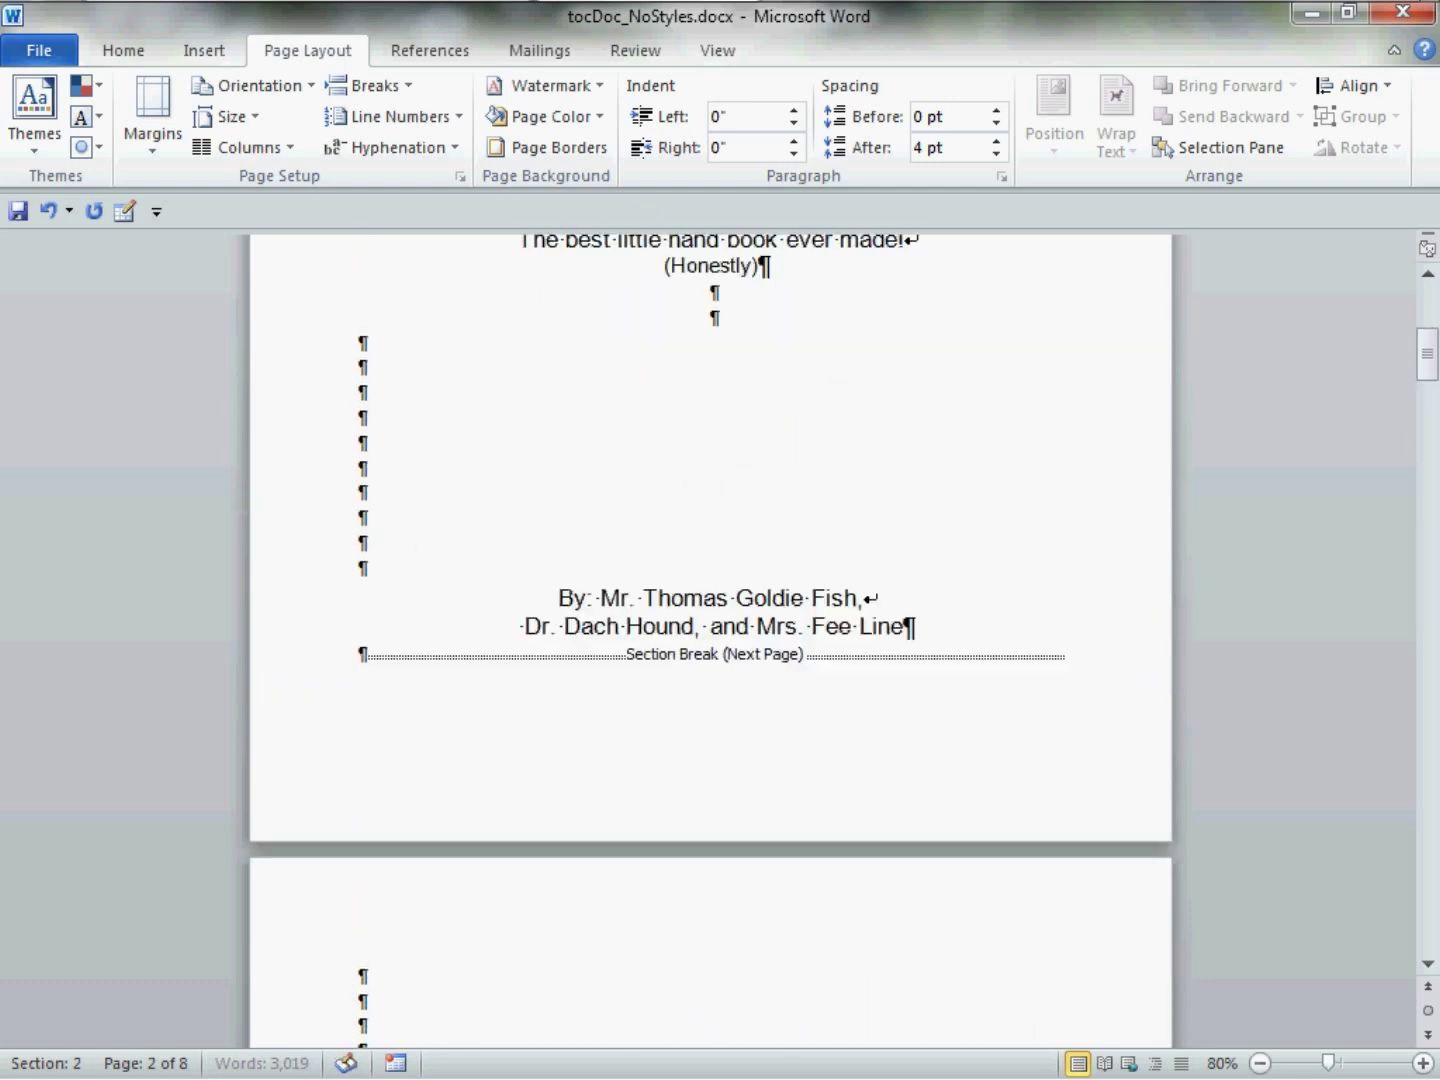
scroll(490, 631, down, 14)
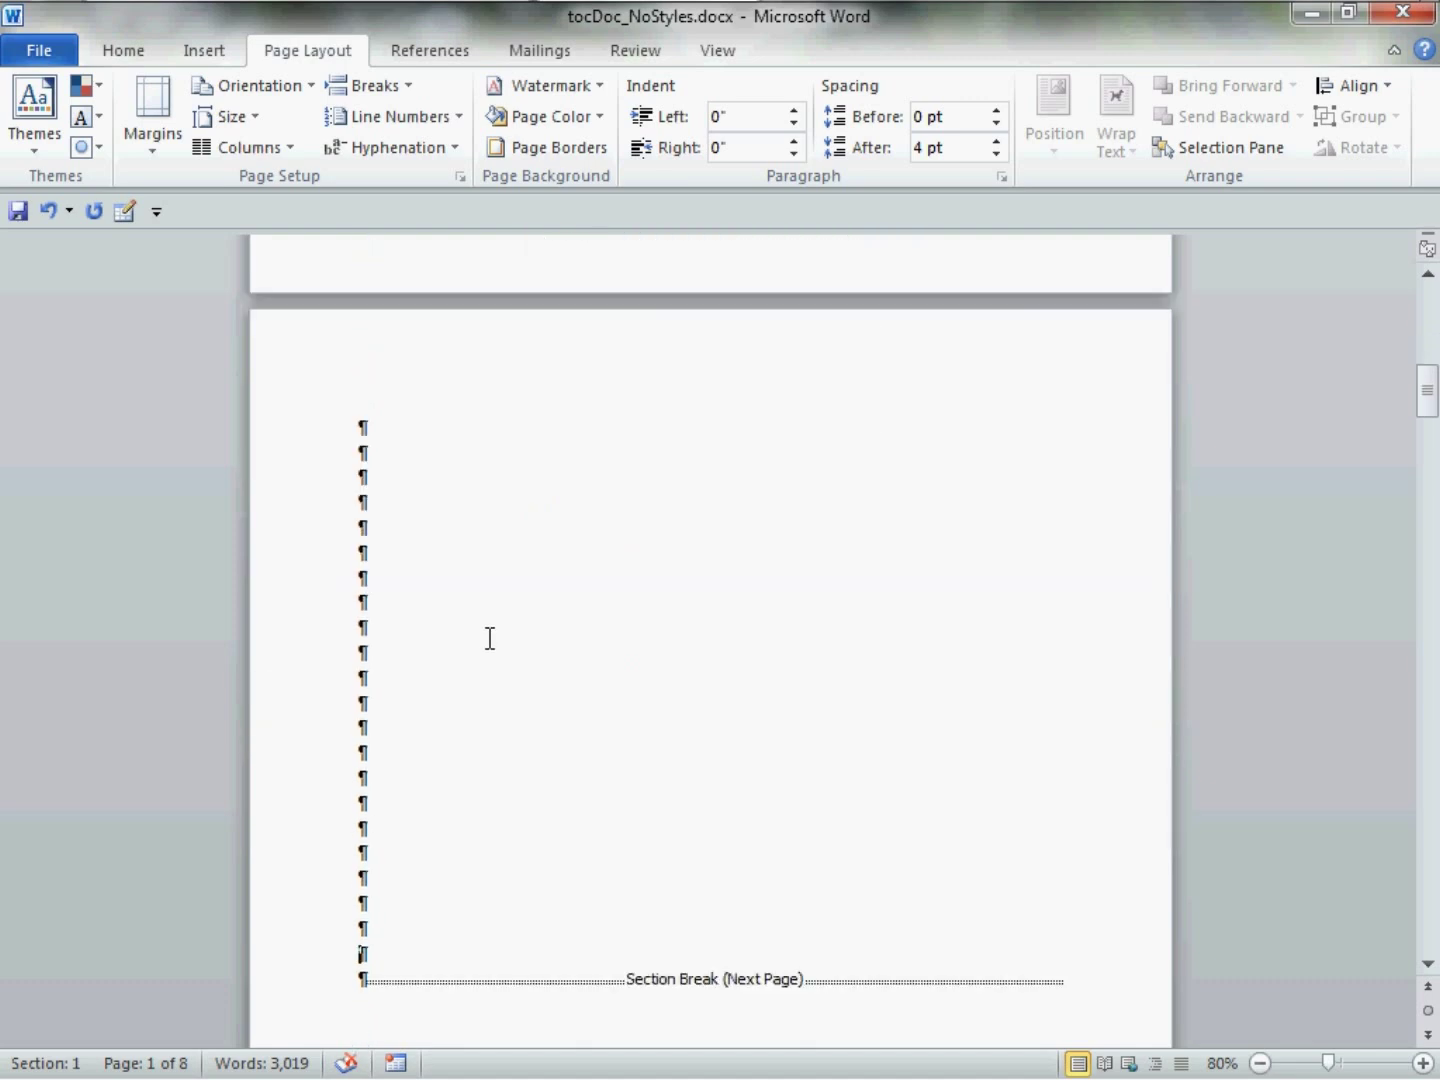
scroll(504, 572, down, 1)
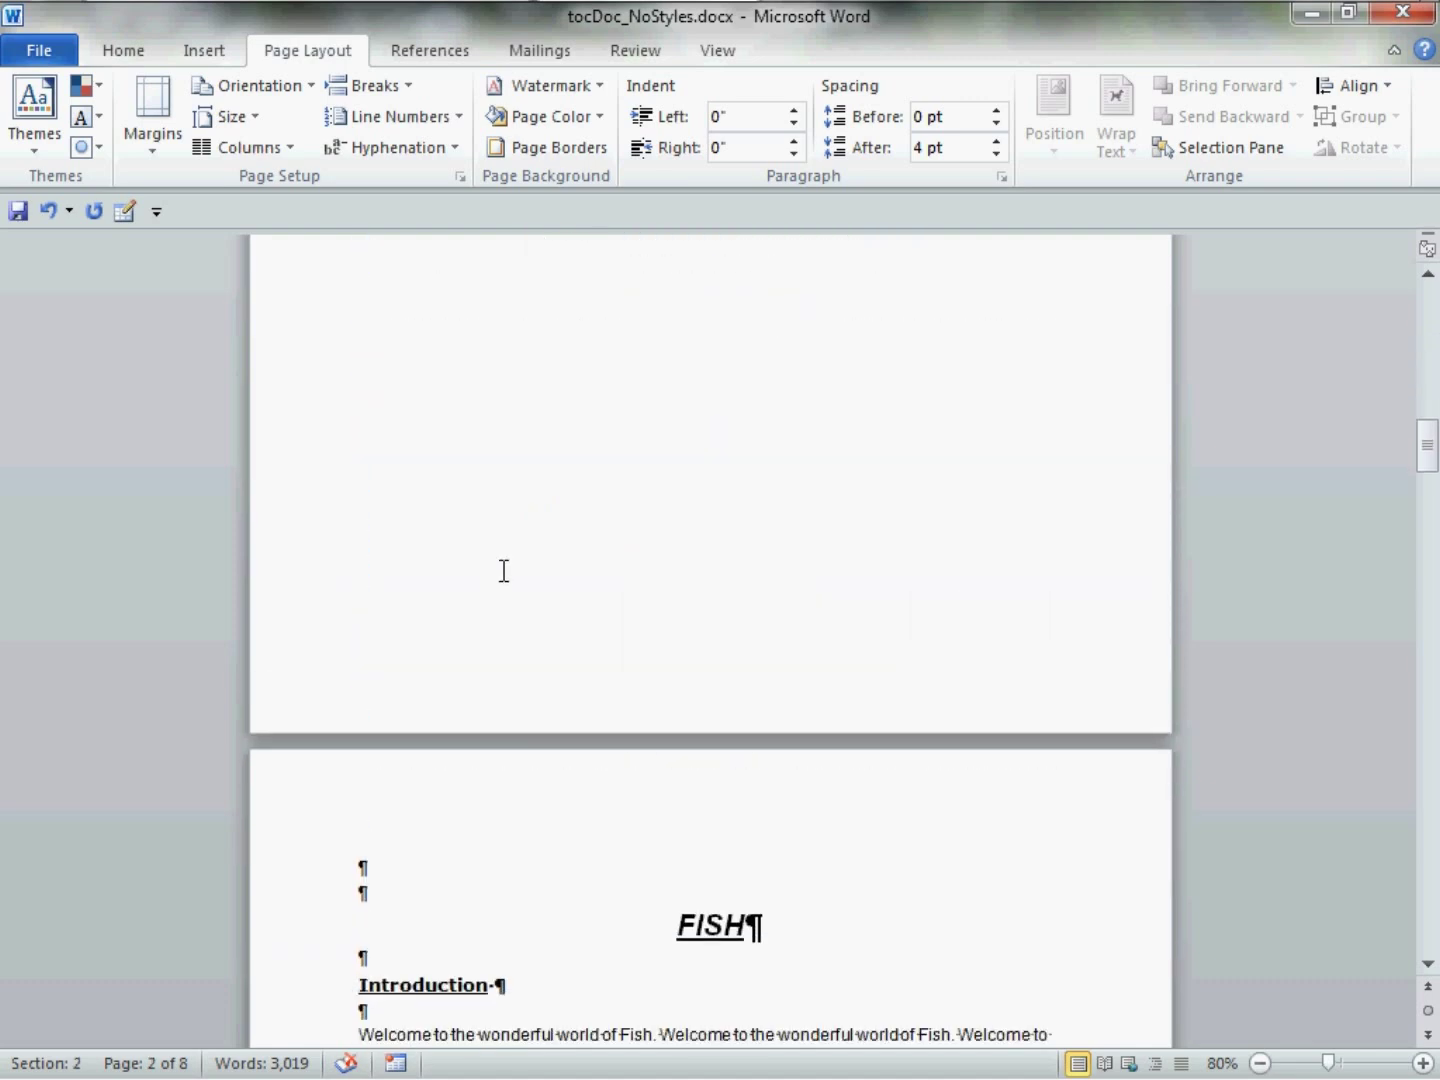
scroll(504, 571, up, 7)
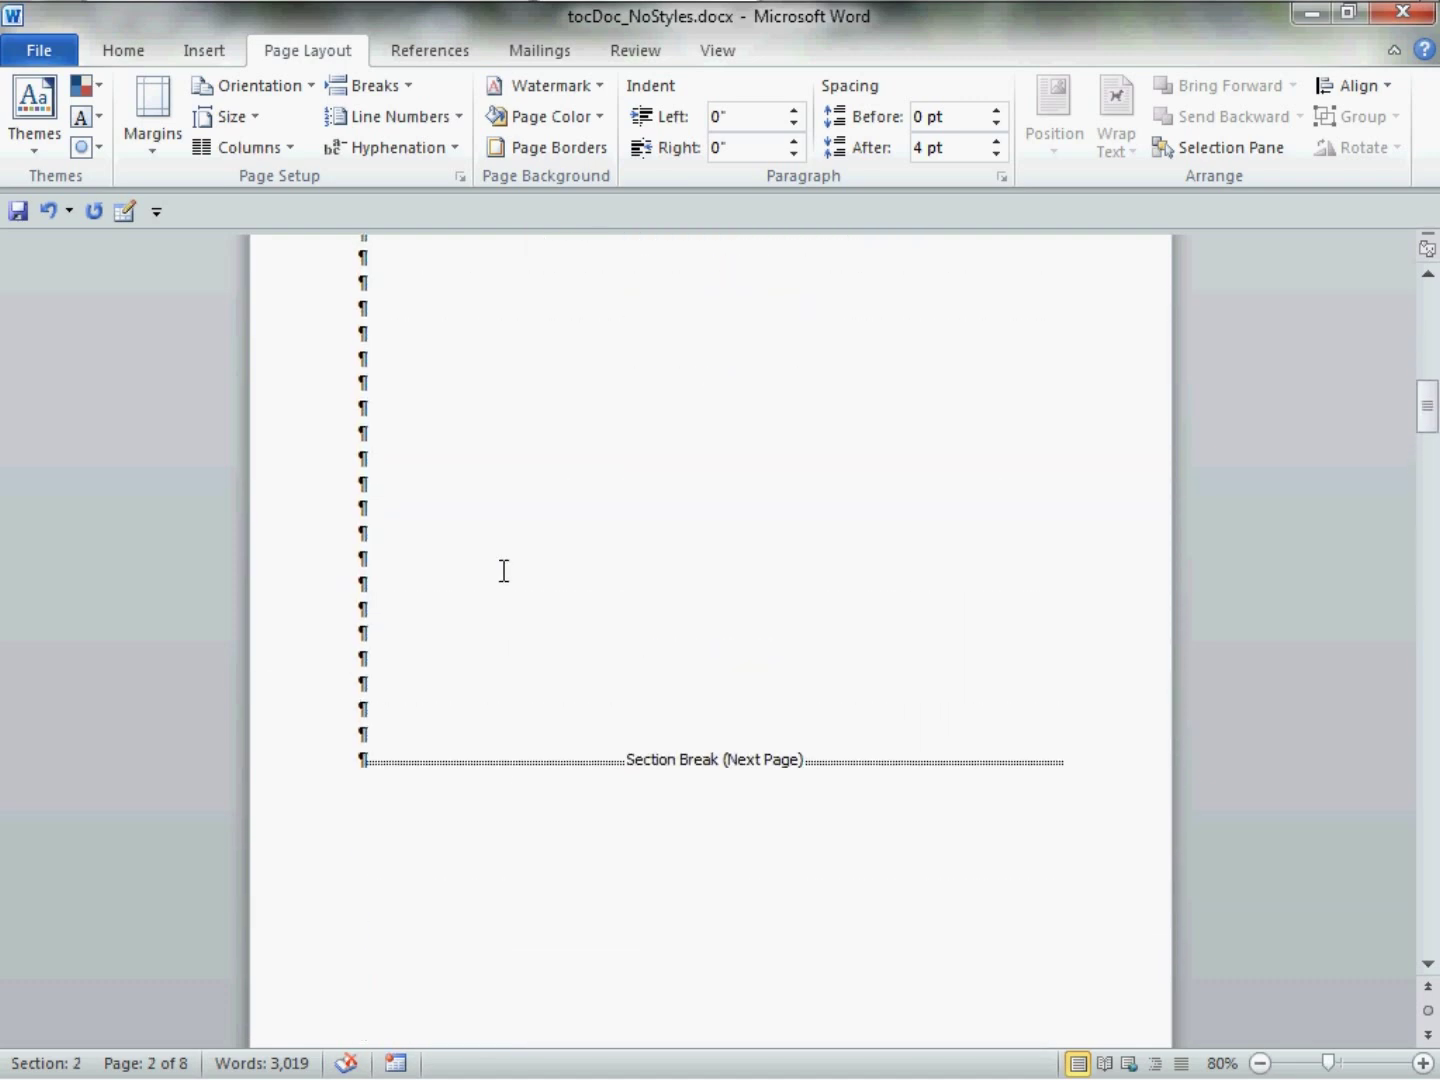
scroll(504, 572, up, 1)
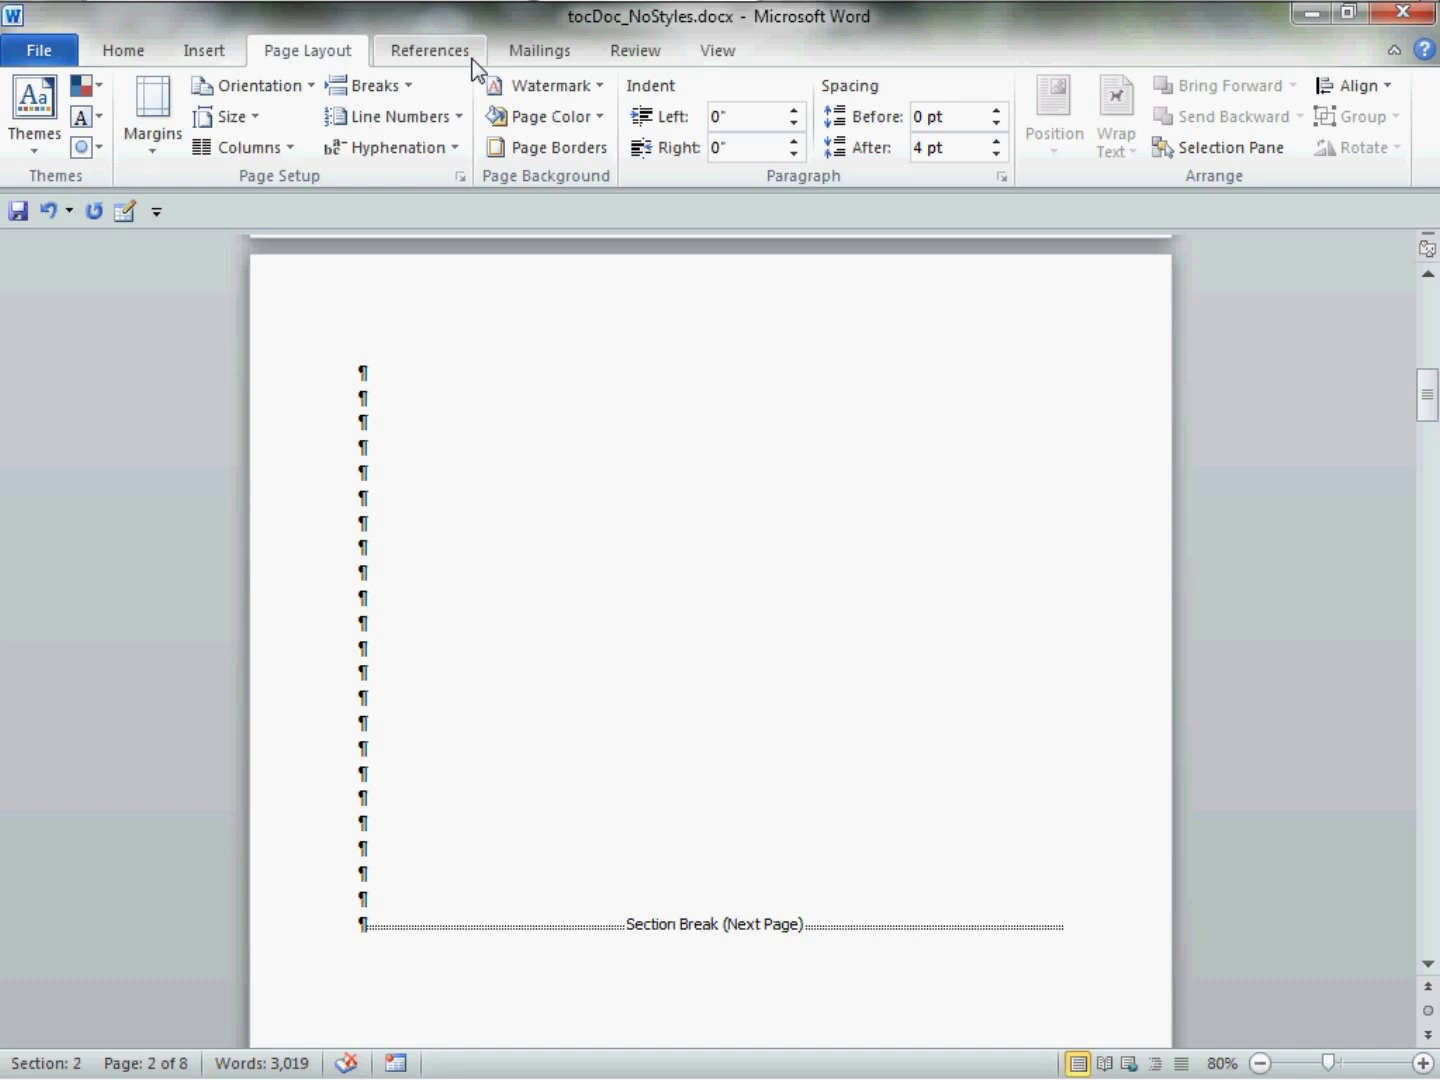
click(430, 50)
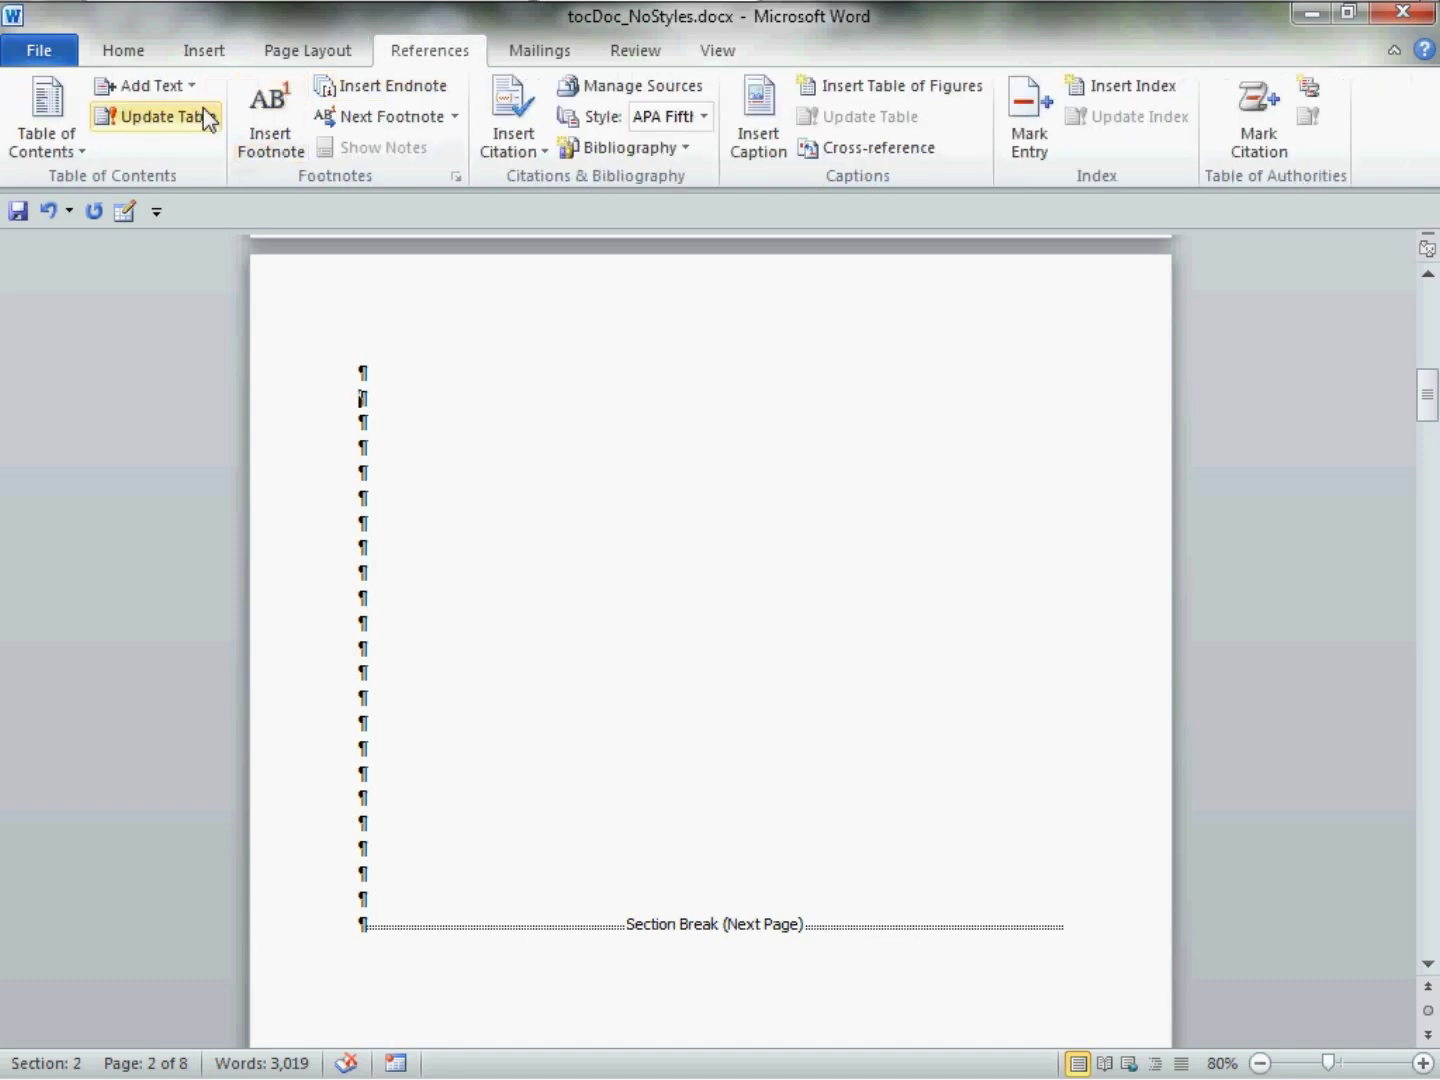
click(62, 147)
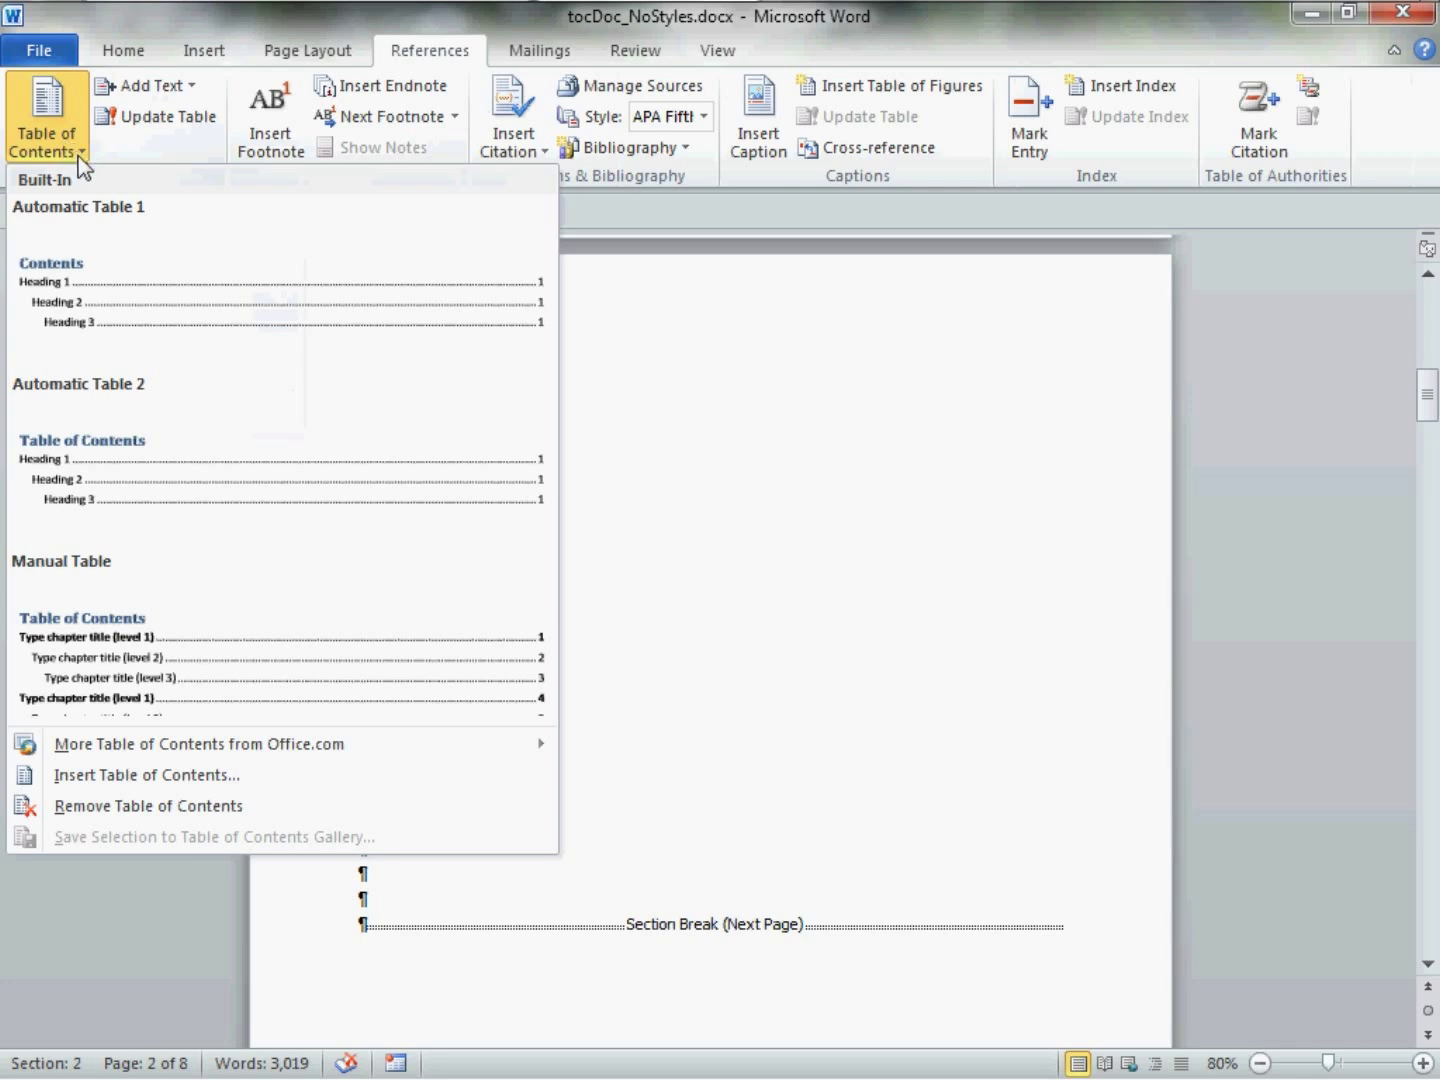
click(261, 777)
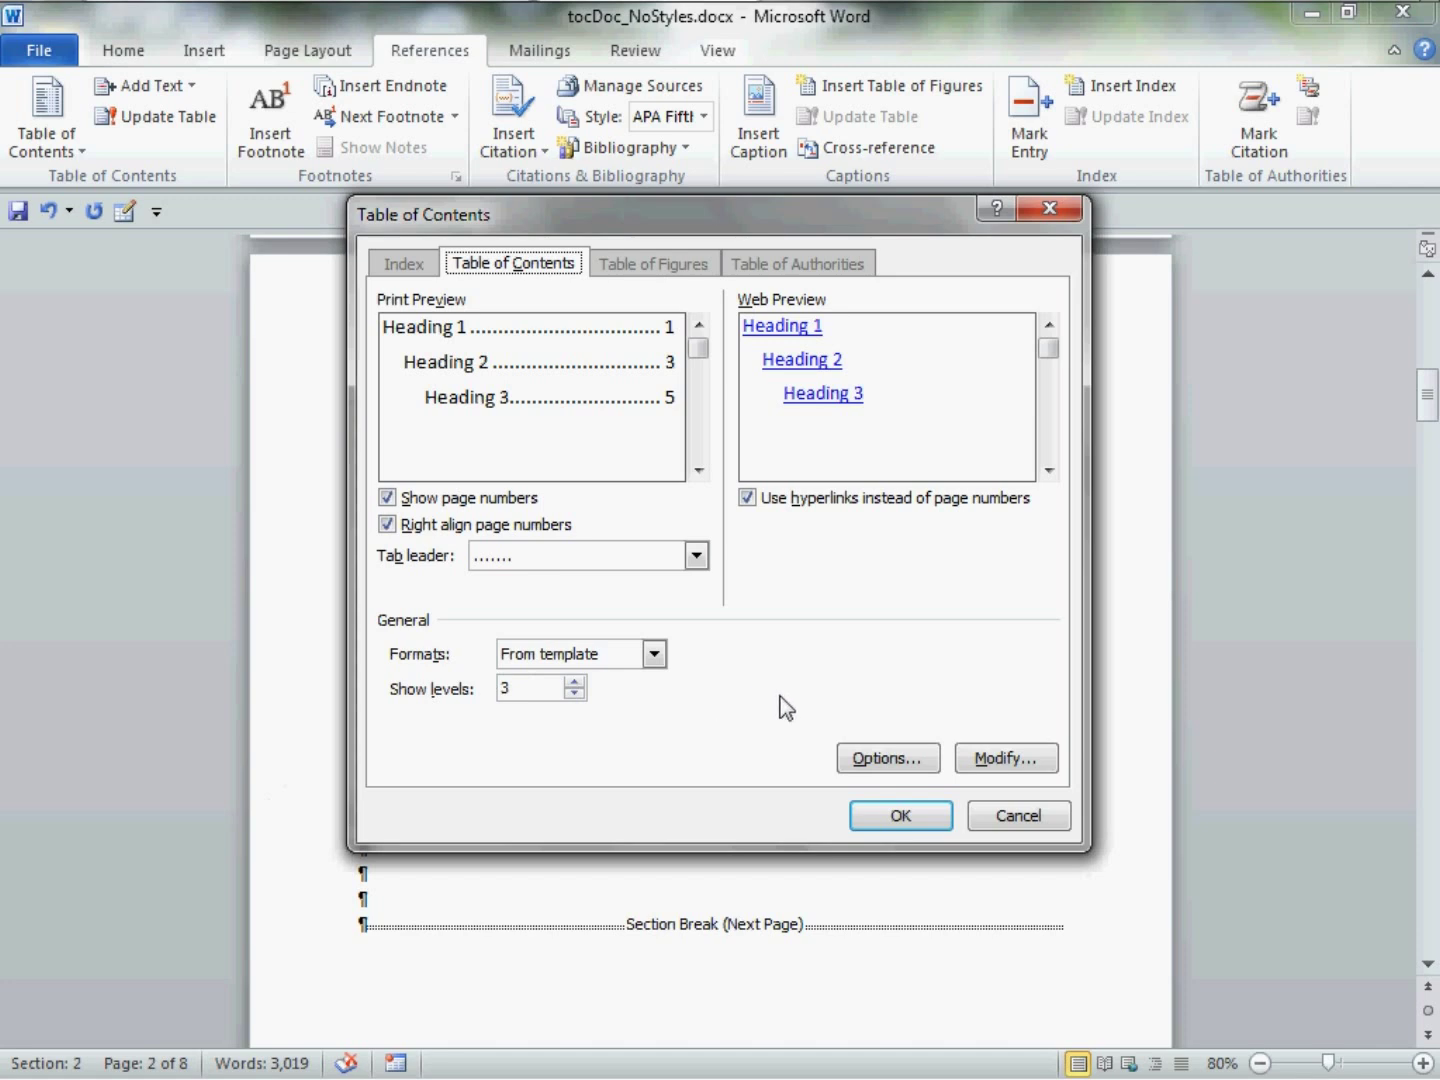
click(926, 763)
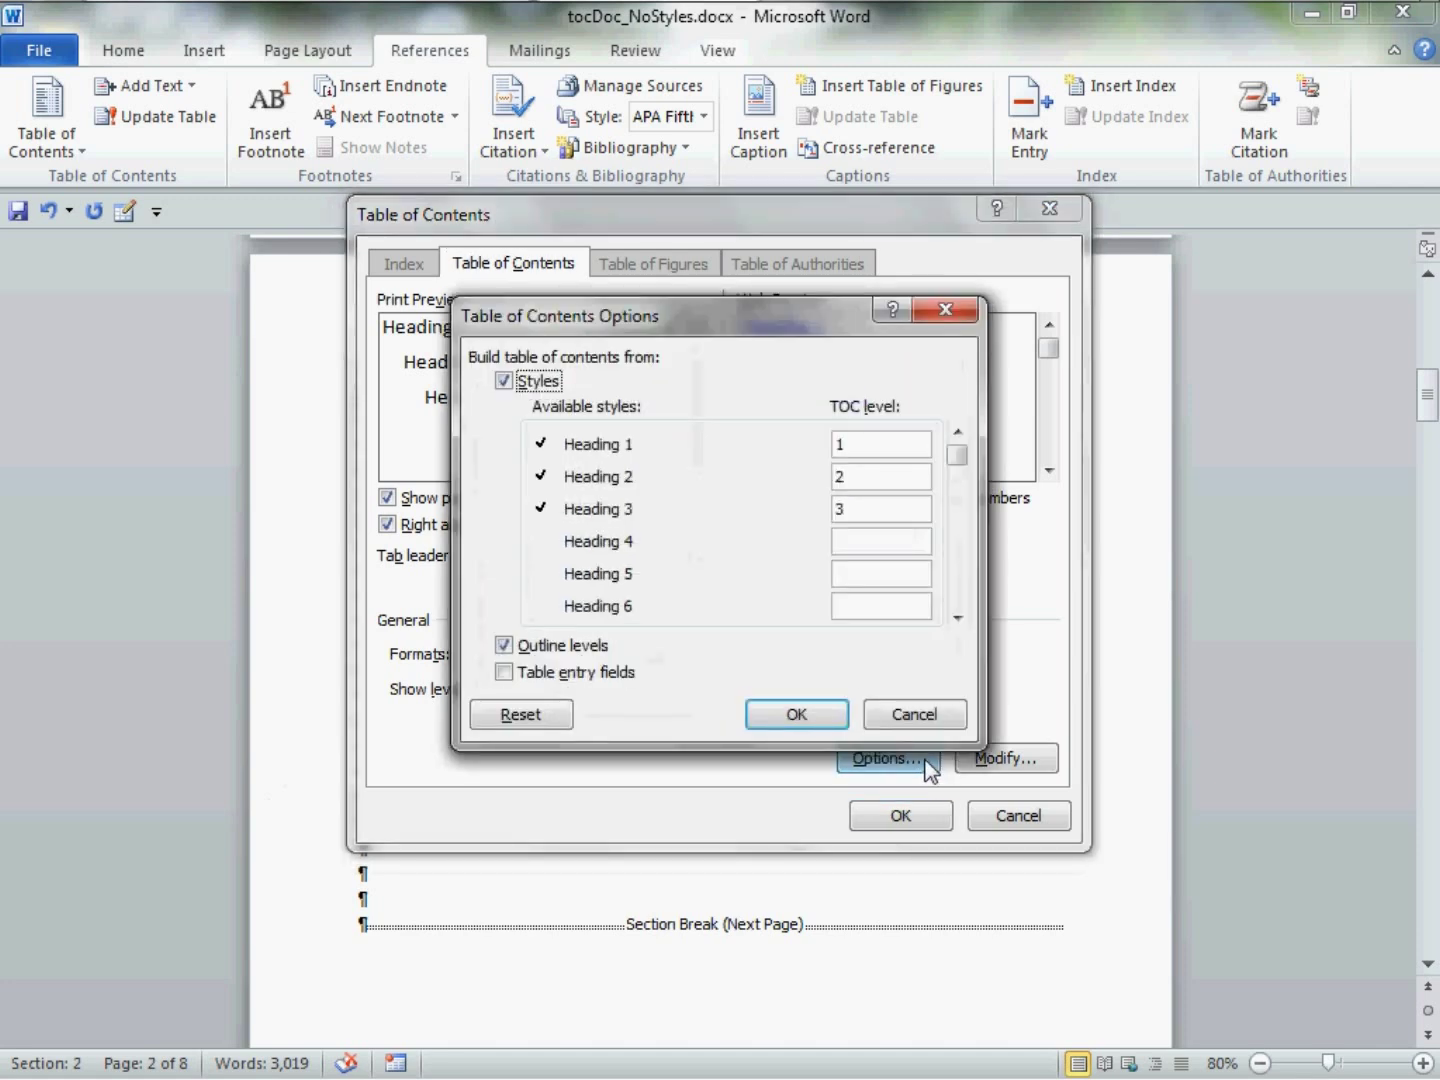
click(551, 384)
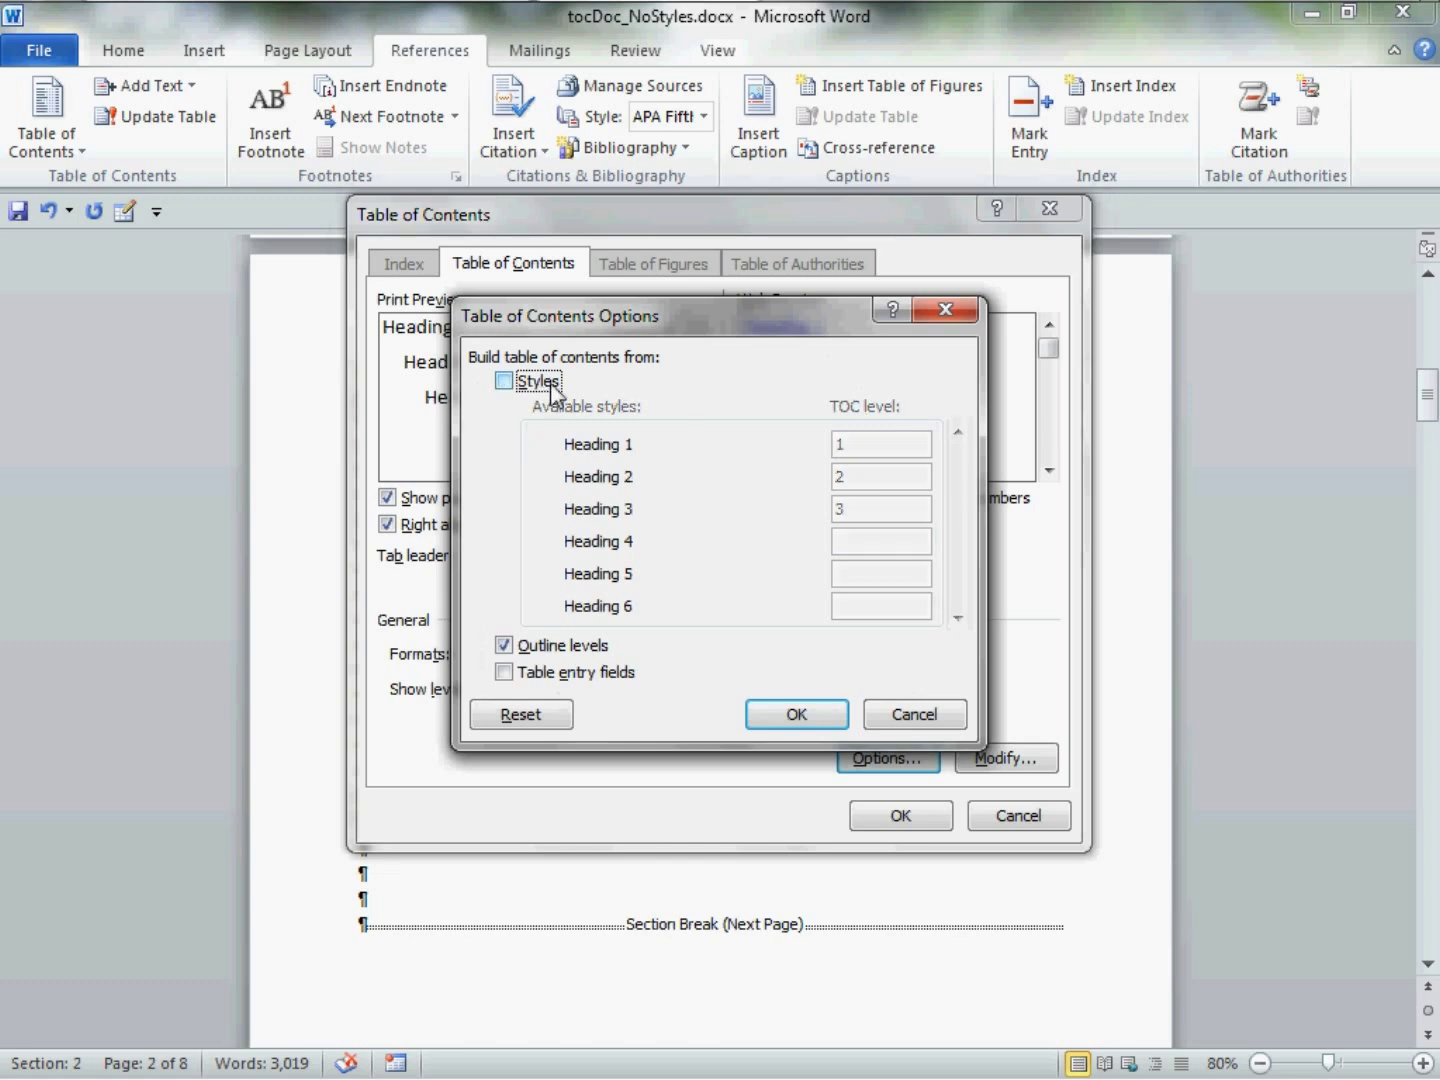
click(566, 653)
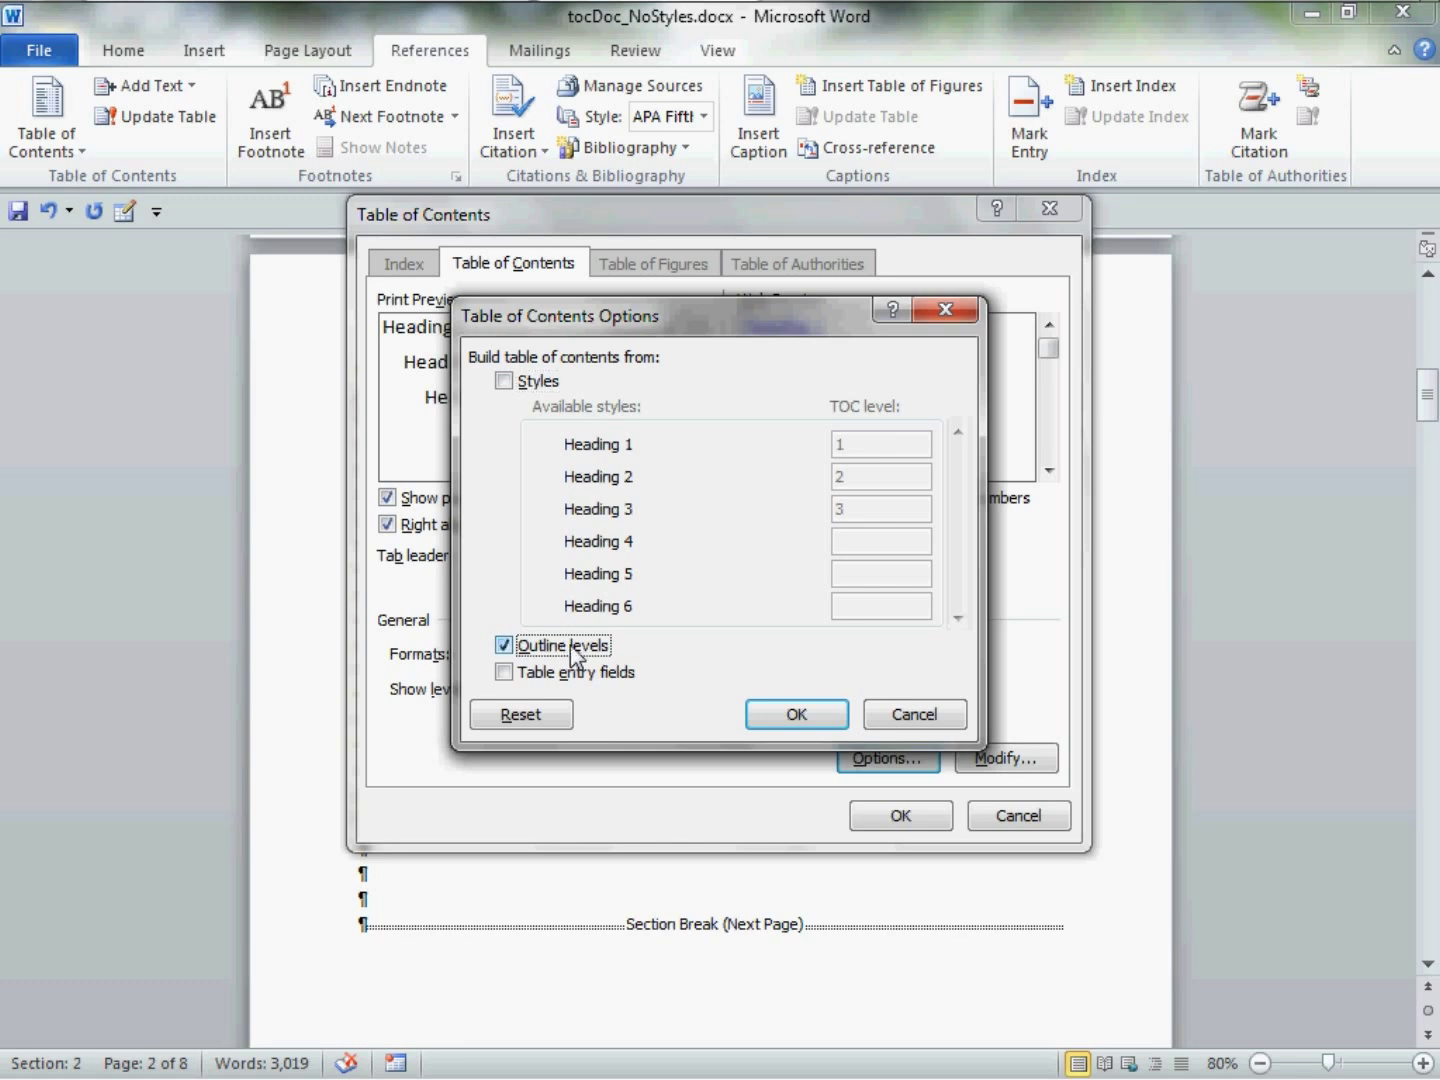
click(796, 714)
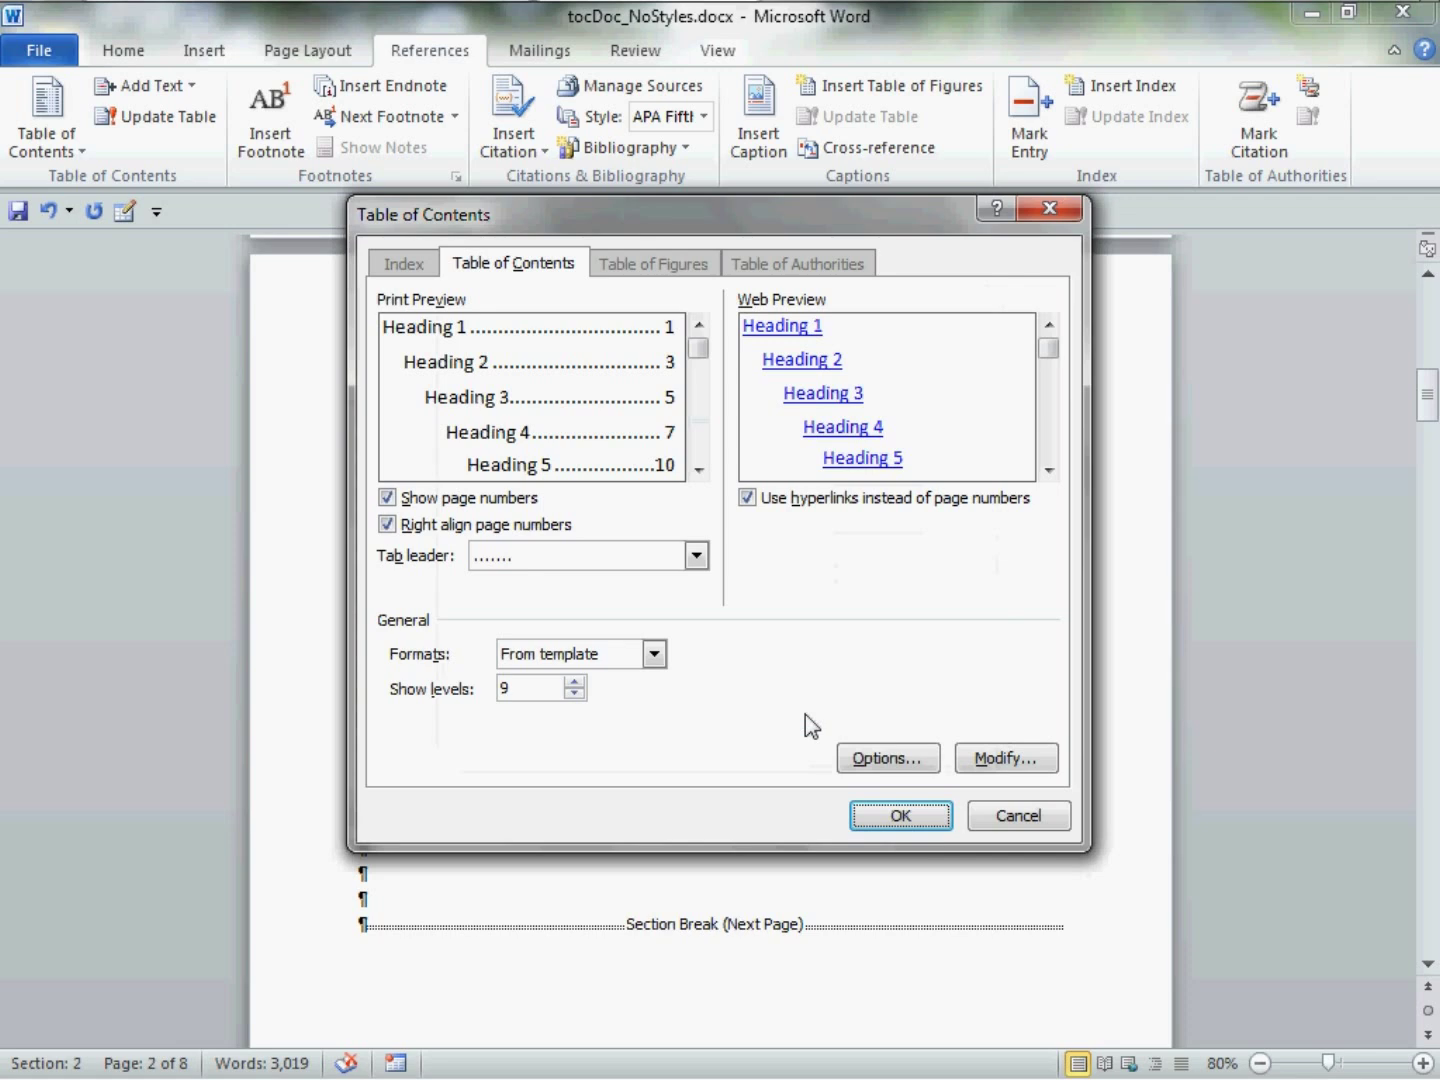
- Turn off hyperlinks instead of page numbers, show 3 levels, keep the dotted tab leader, and insert the table of contents
click(745, 499)
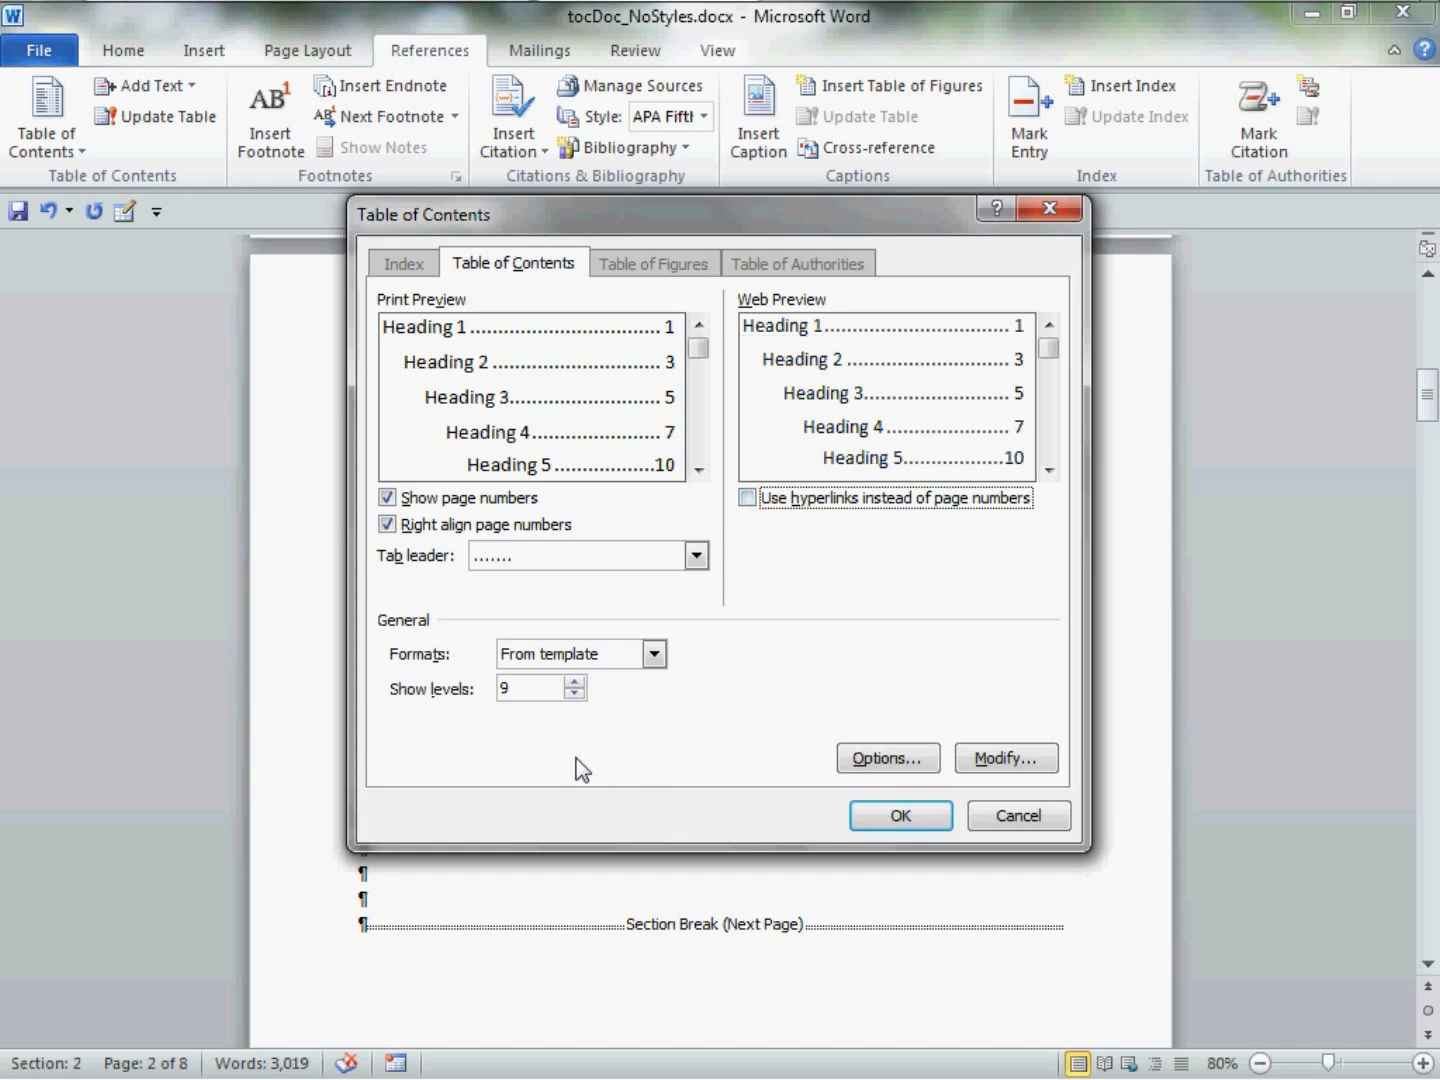
double_click(536, 699)
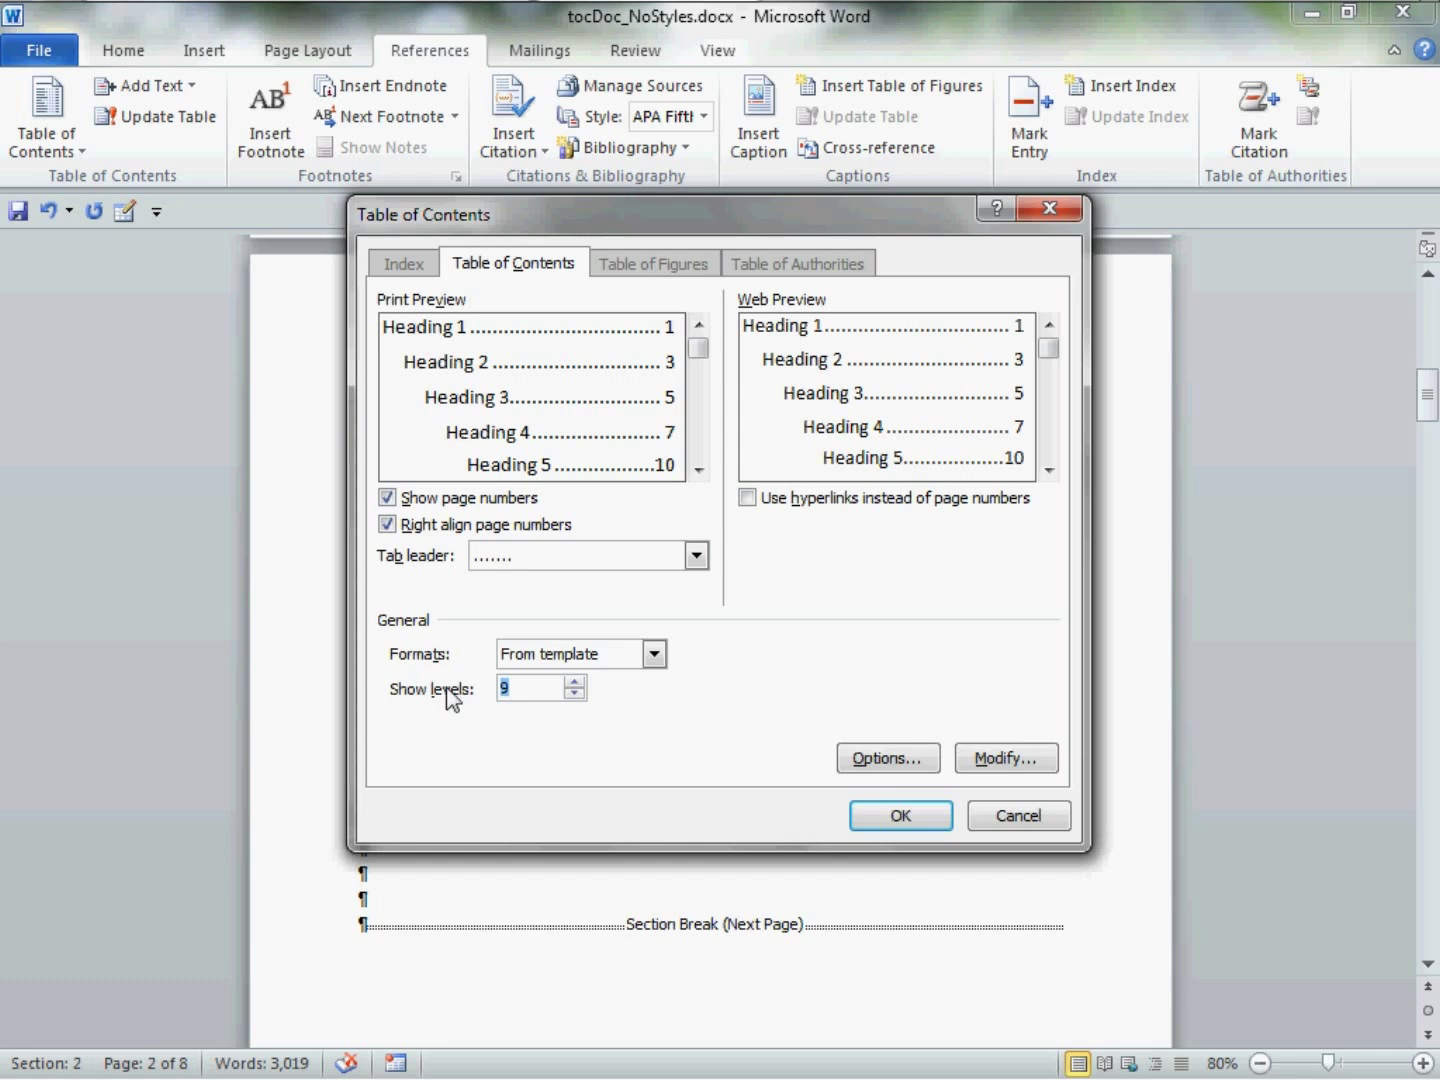
text(3)
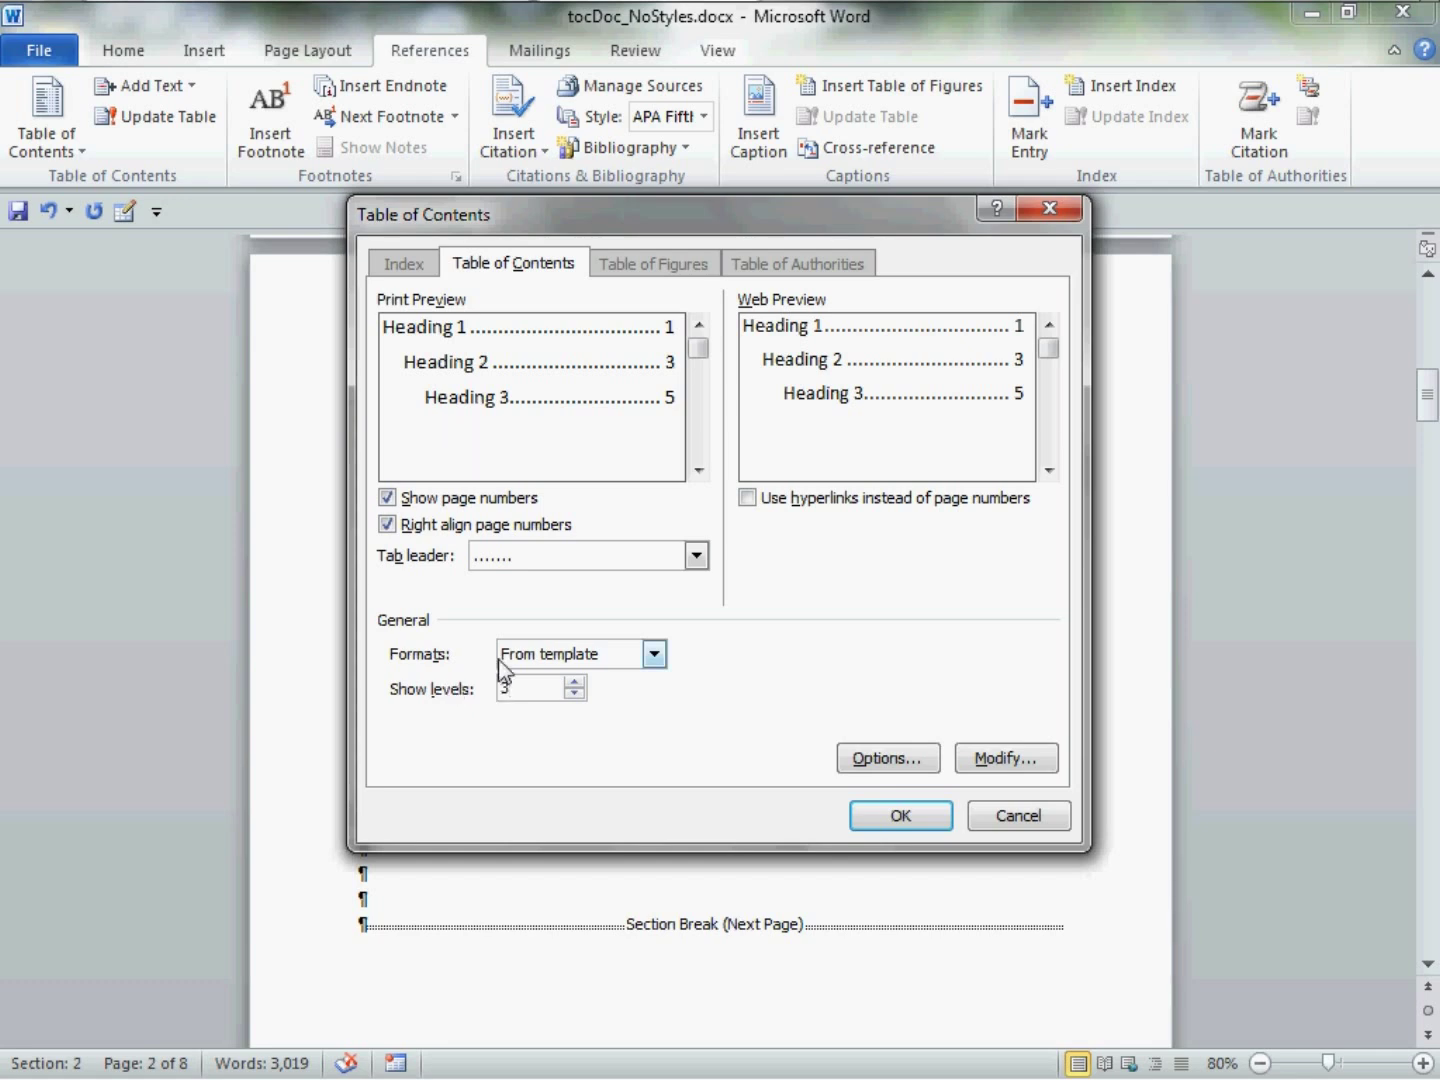
click(569, 554)
click(577, 604)
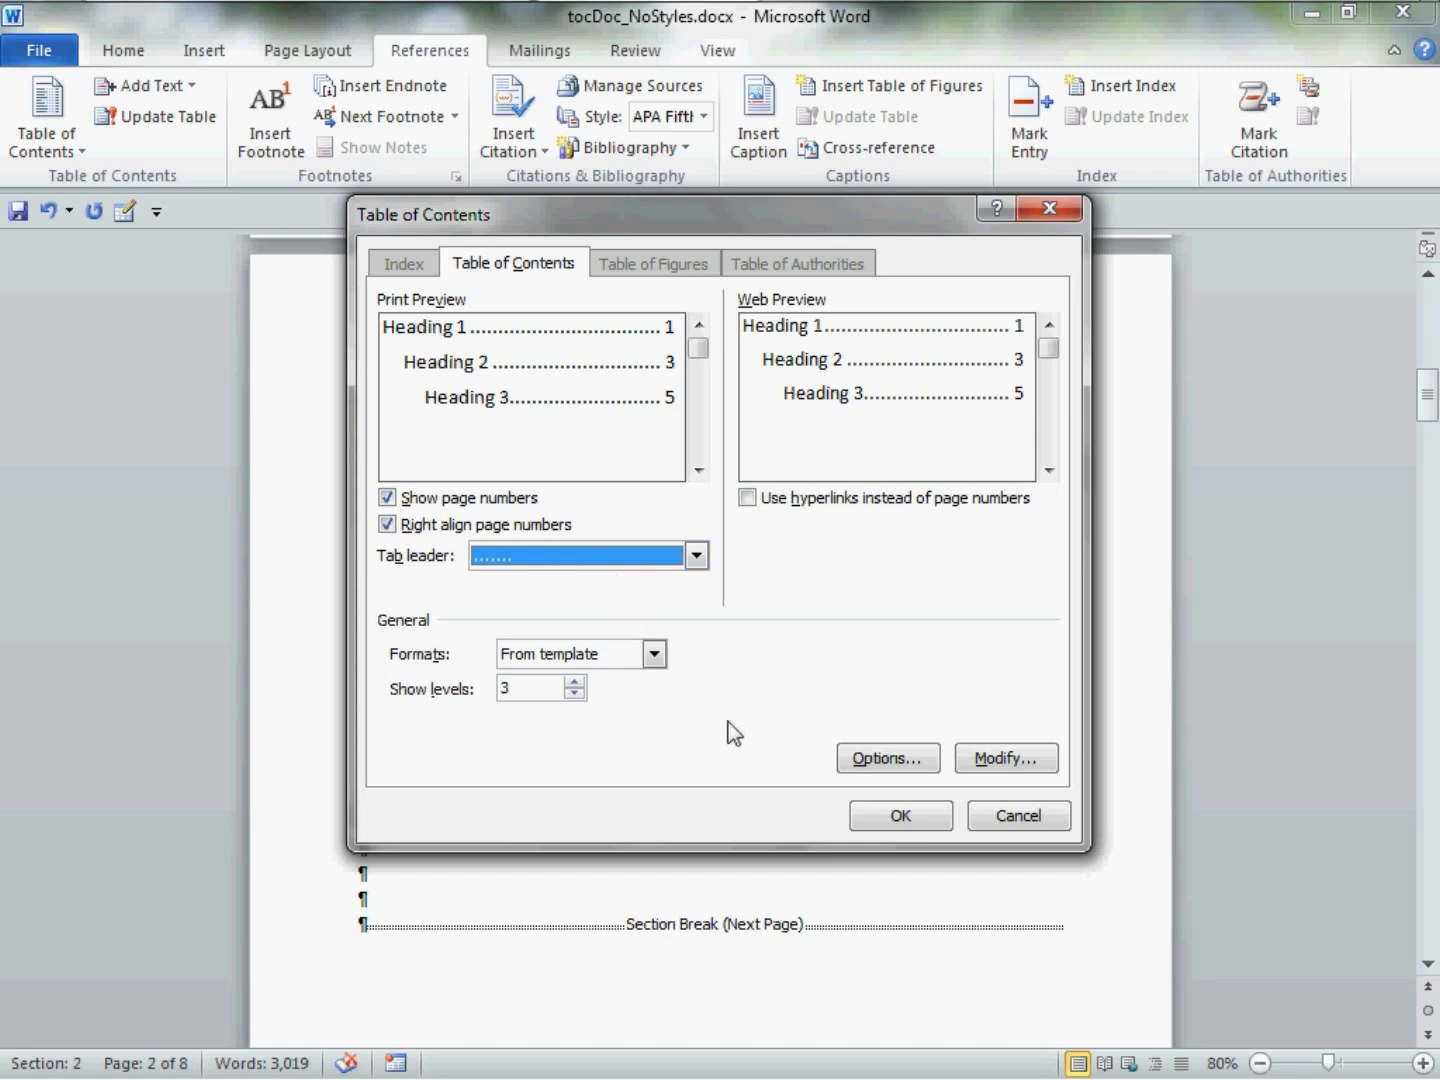
click(926, 816)
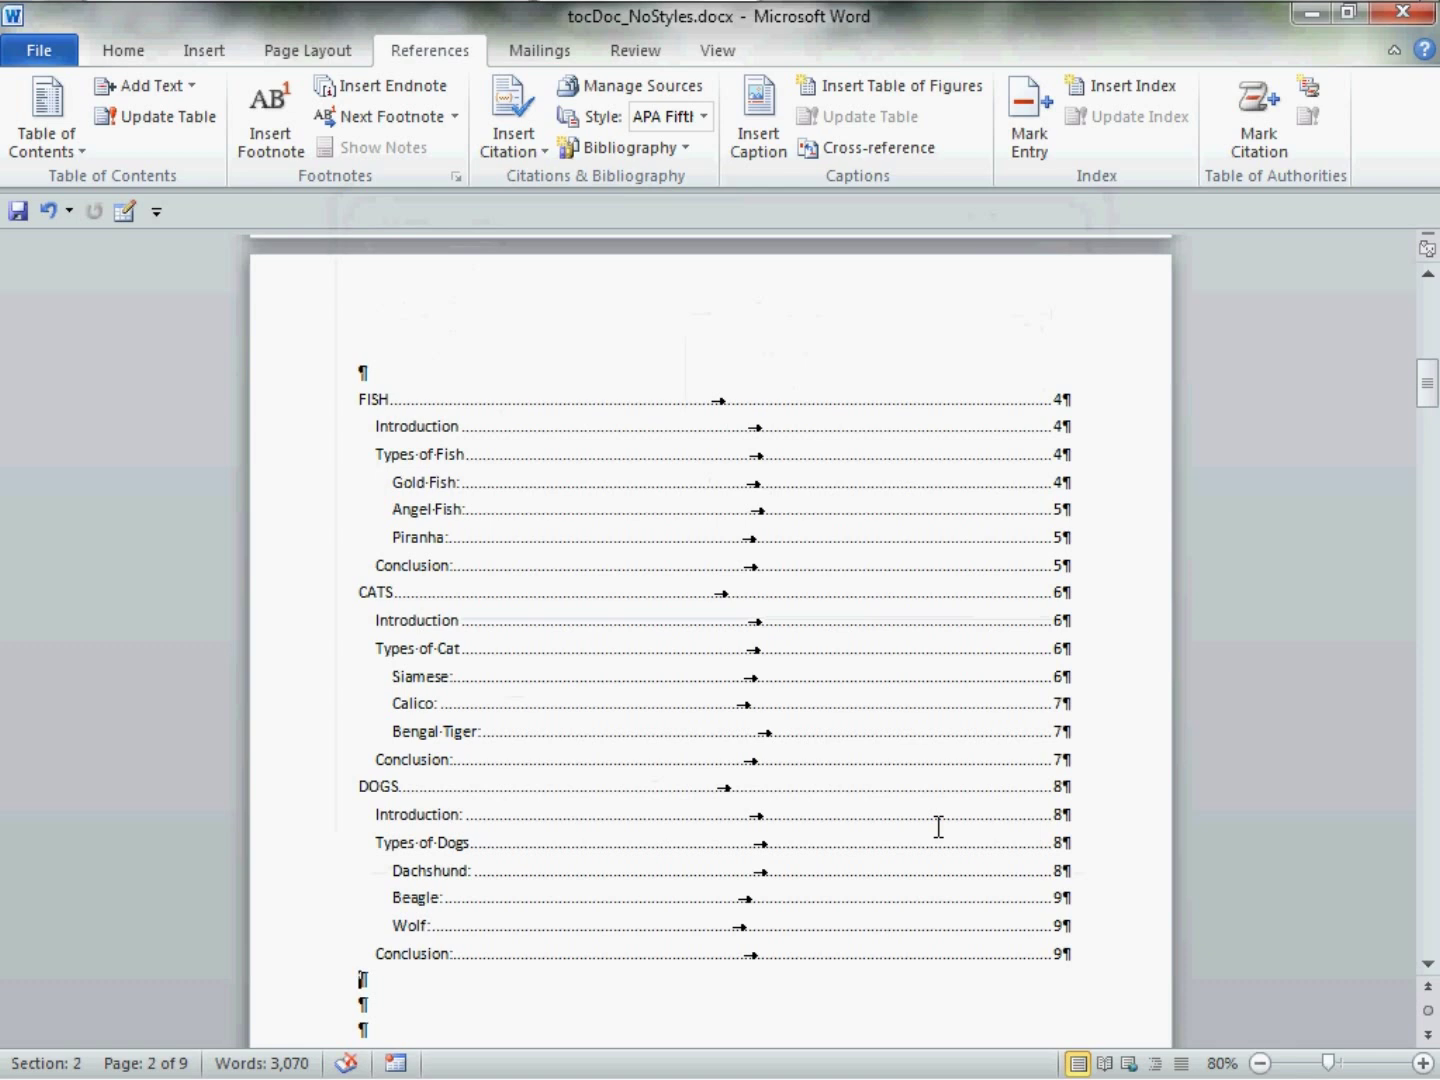
scroll(938, 826, down, 1)
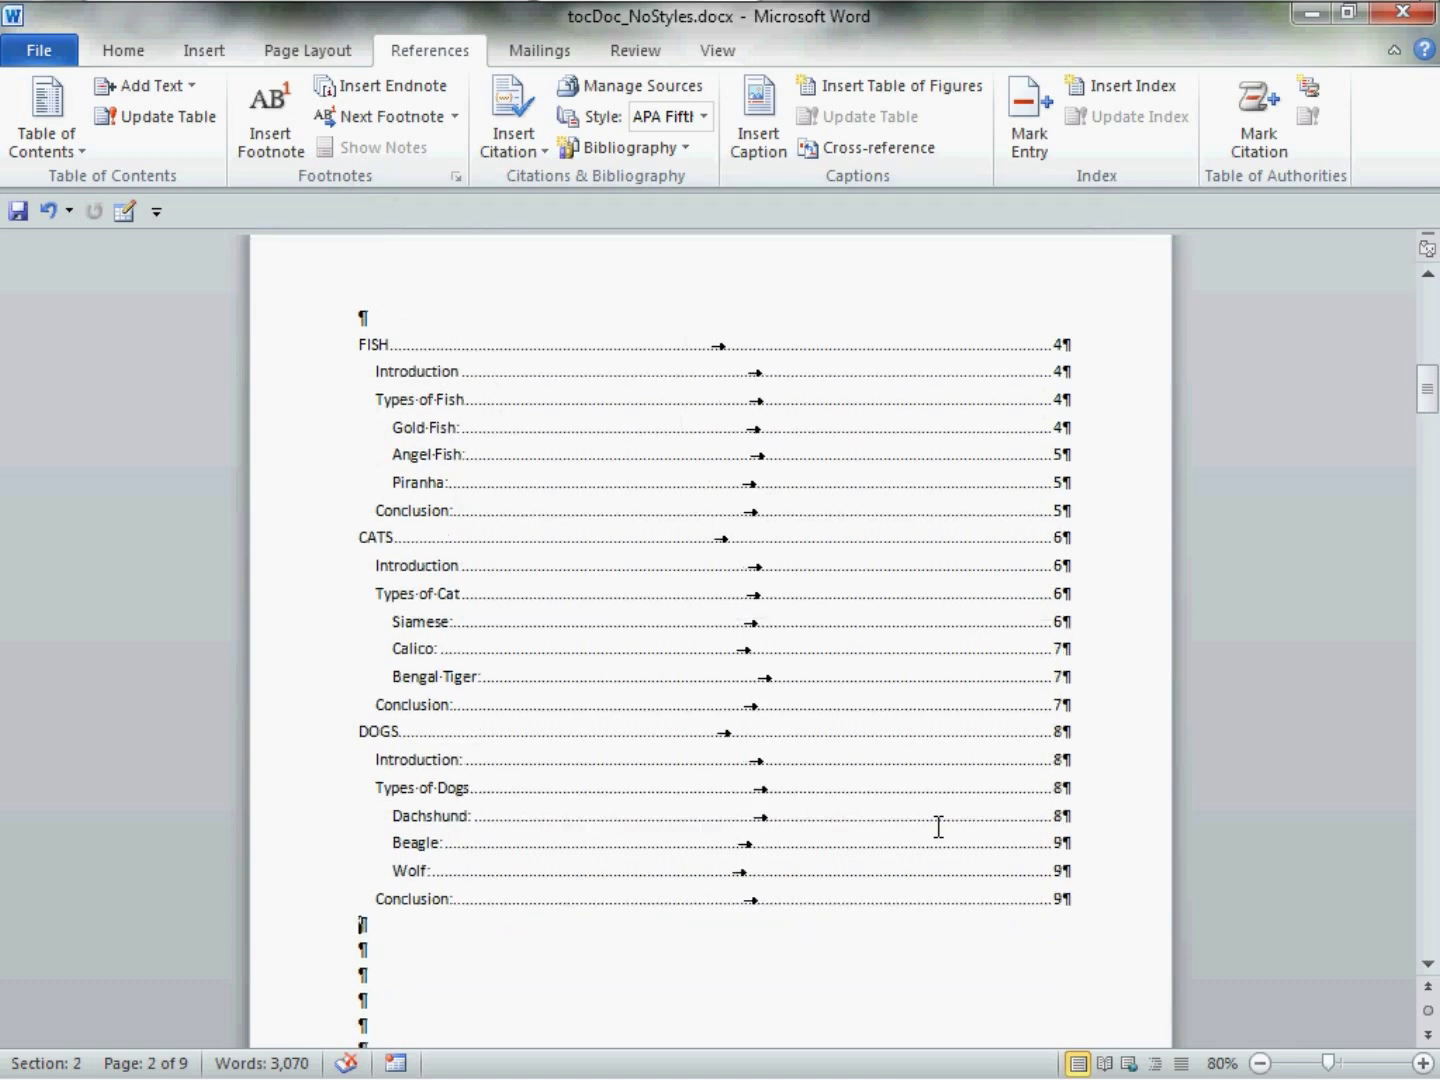
scroll(938, 825, up, 8)
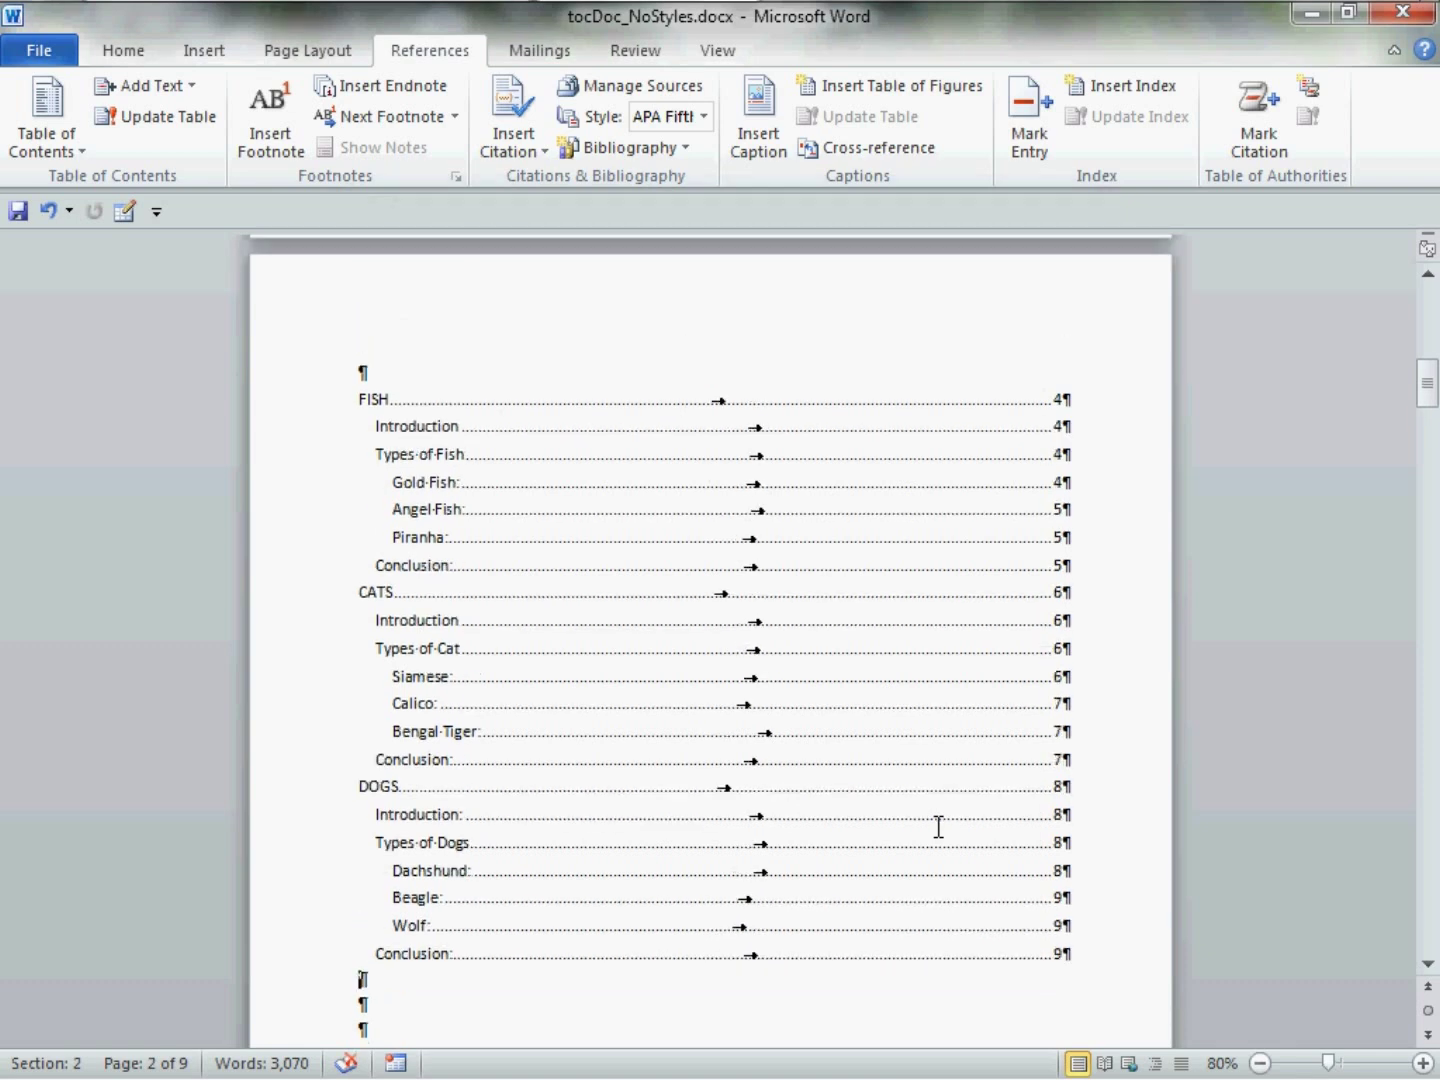
scroll(938, 826, down, 8)
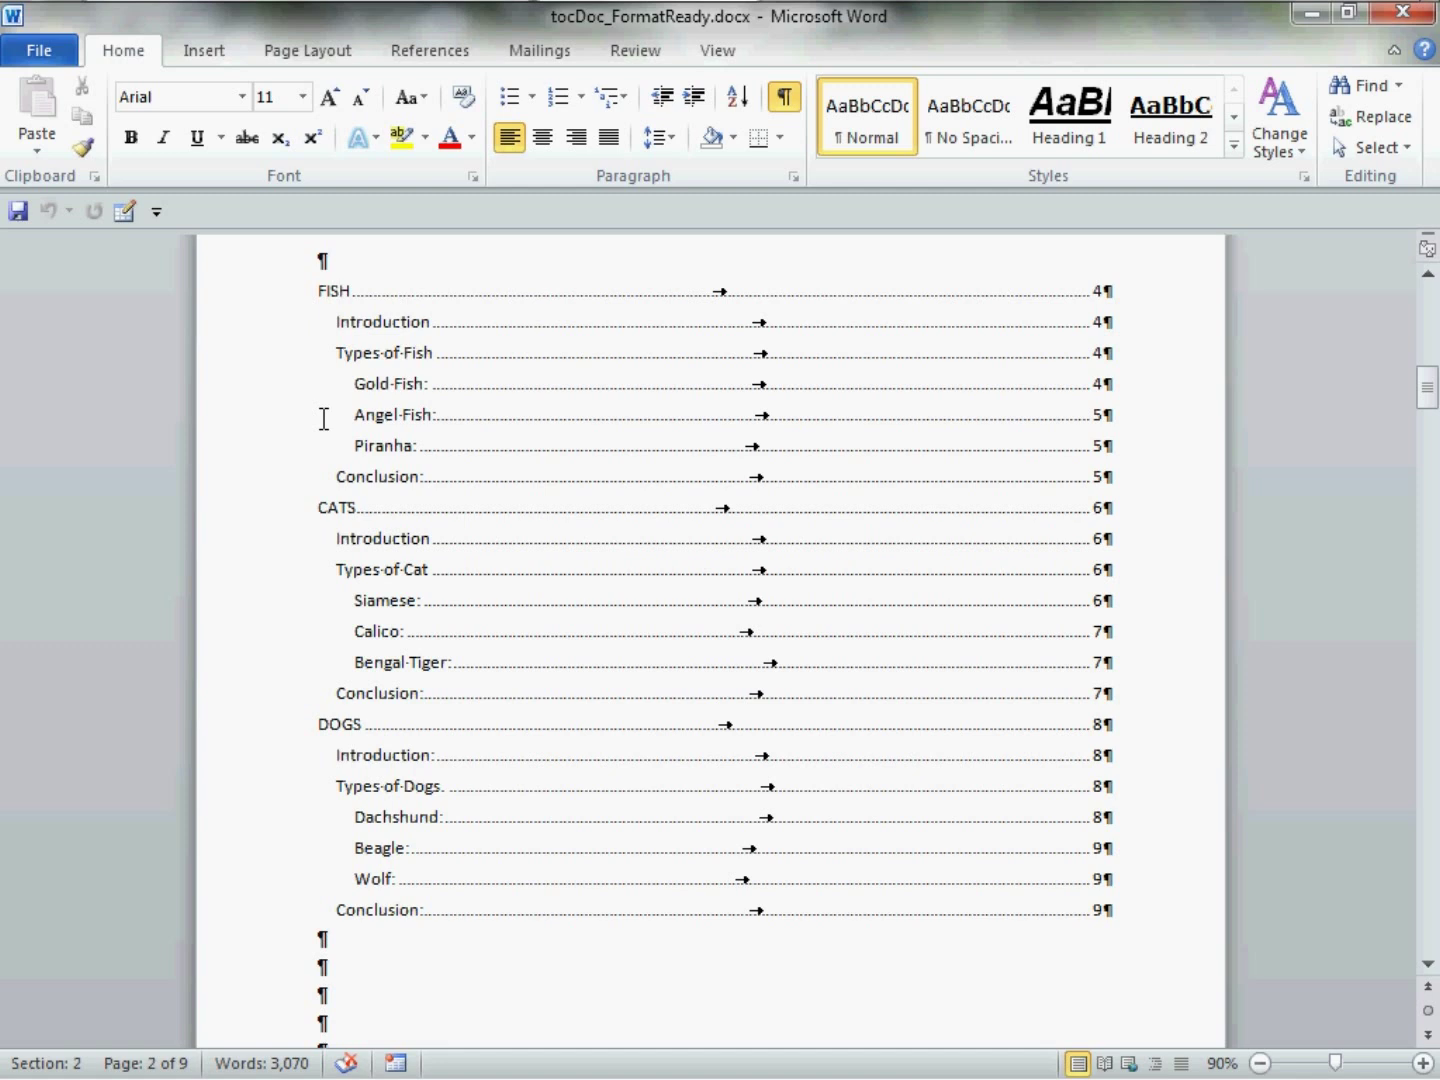
- Set the left and right page margins to 2.3 inches for the table of contents section only
scroll(341, 411, up, 1)
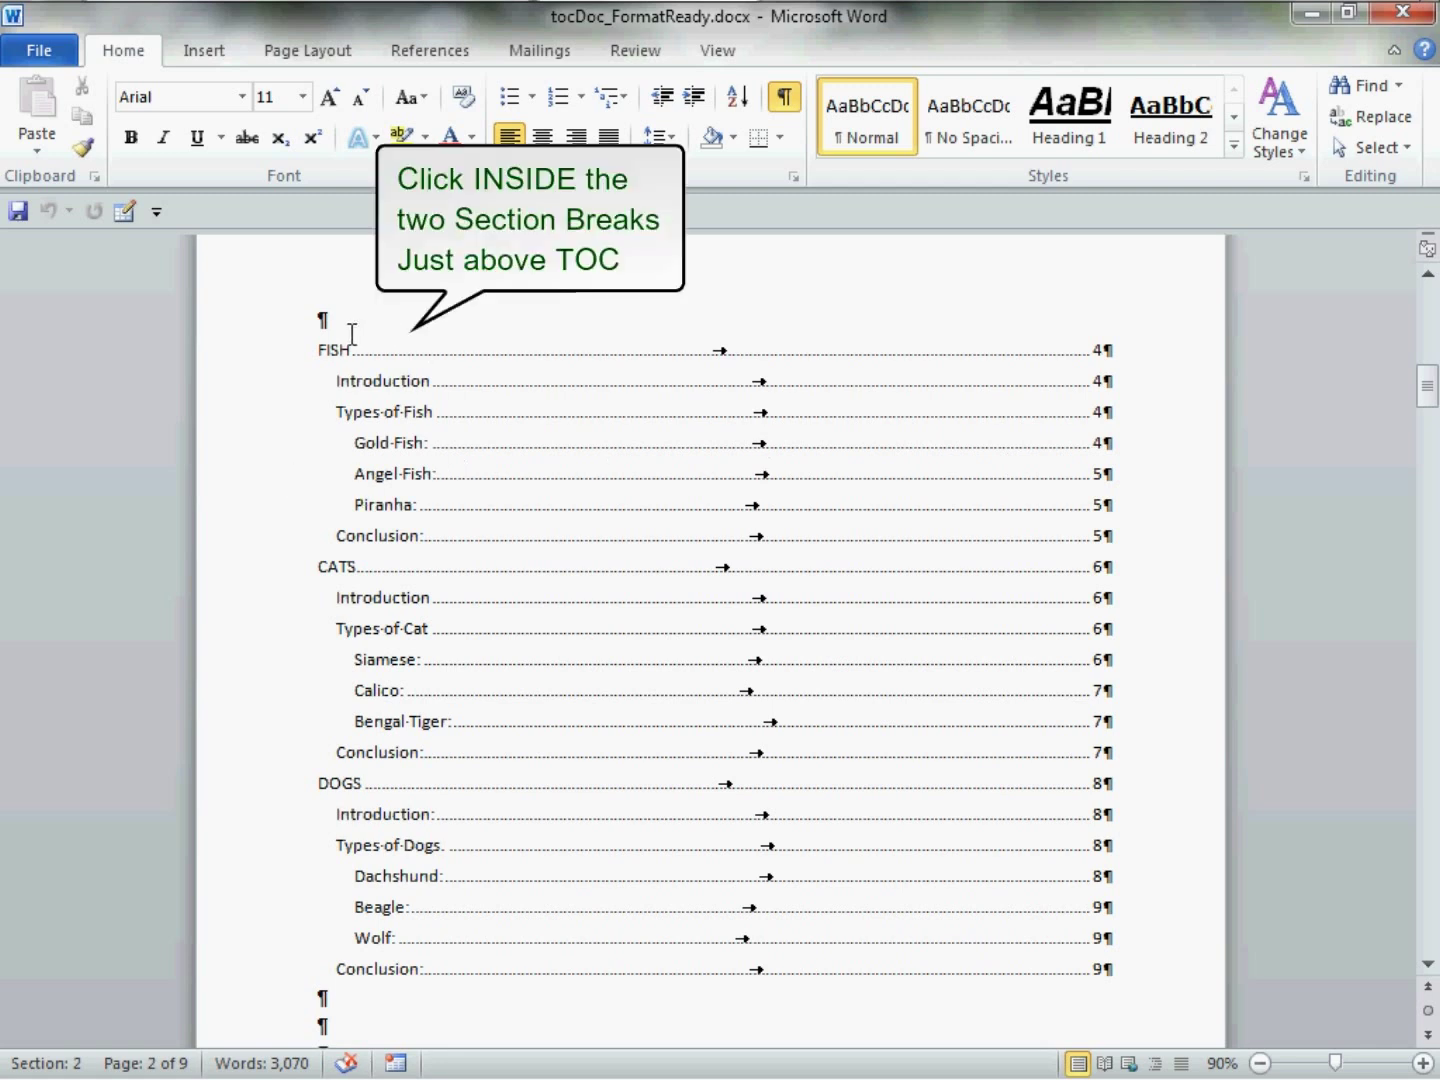
click(353, 333)
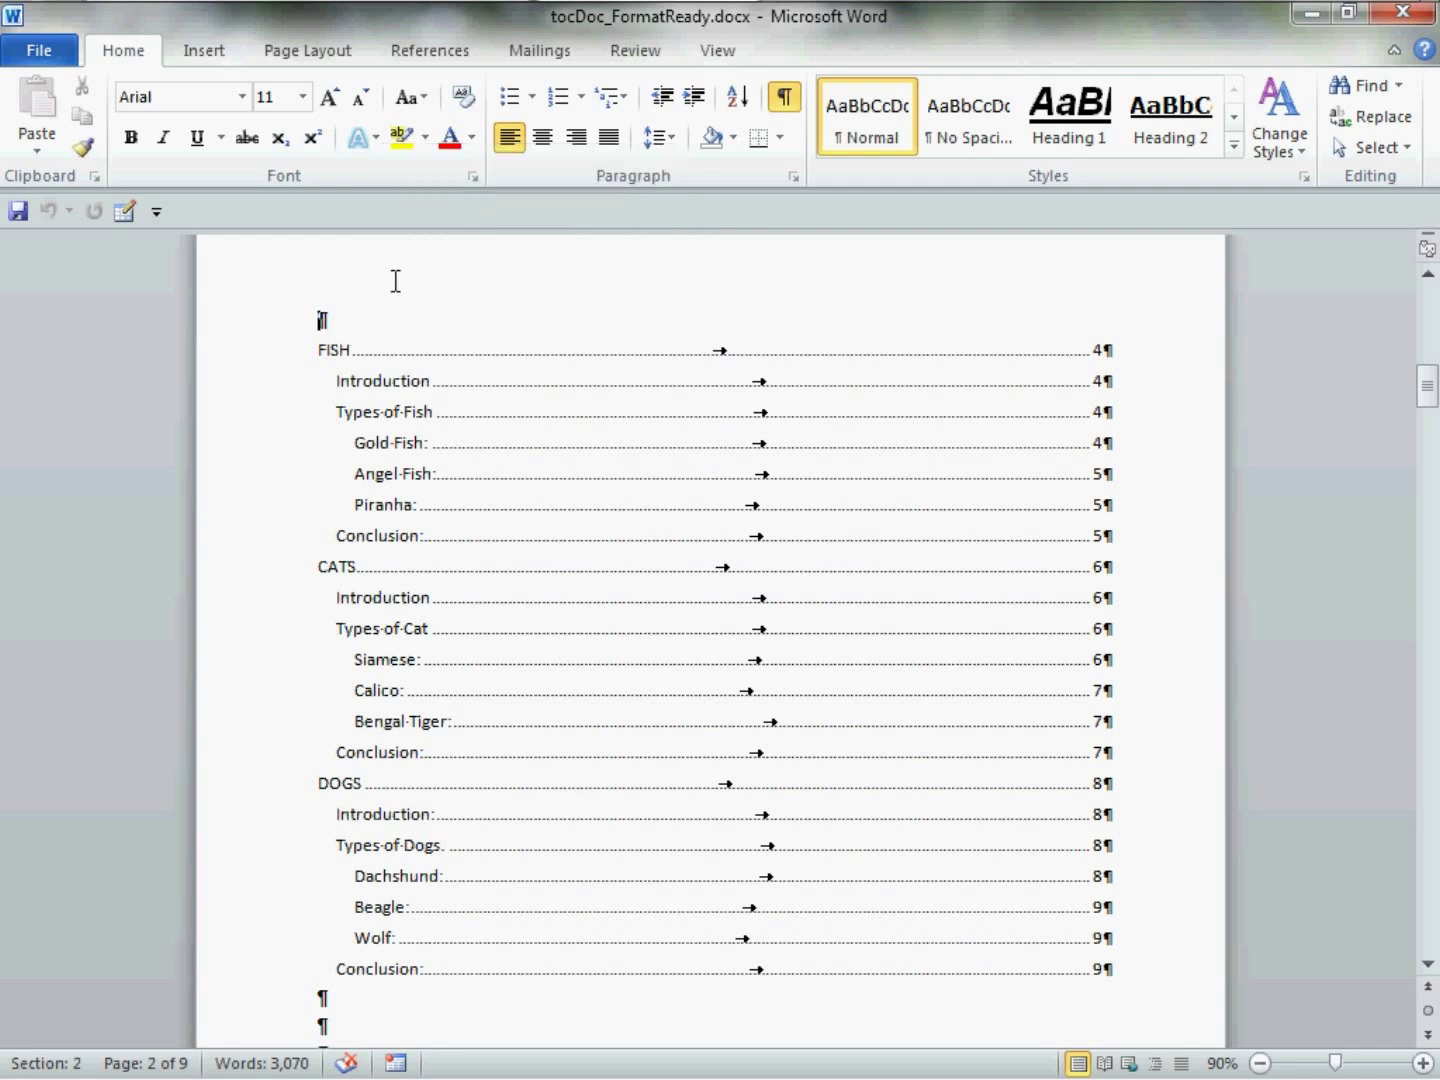
click(340, 52)
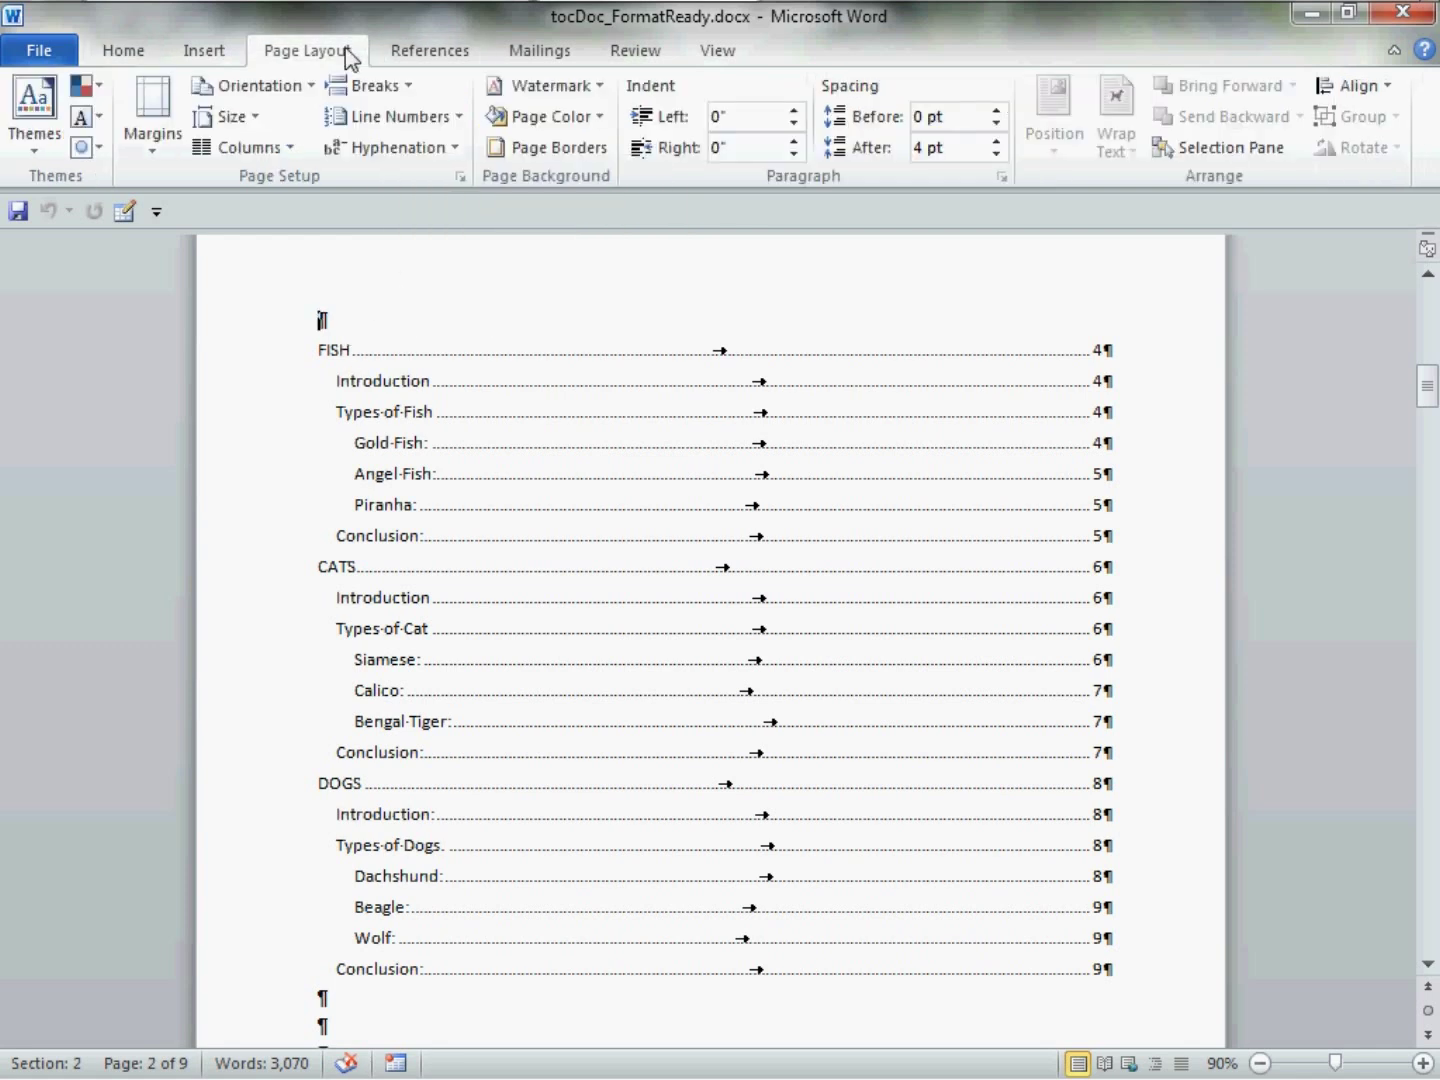
click(463, 171)
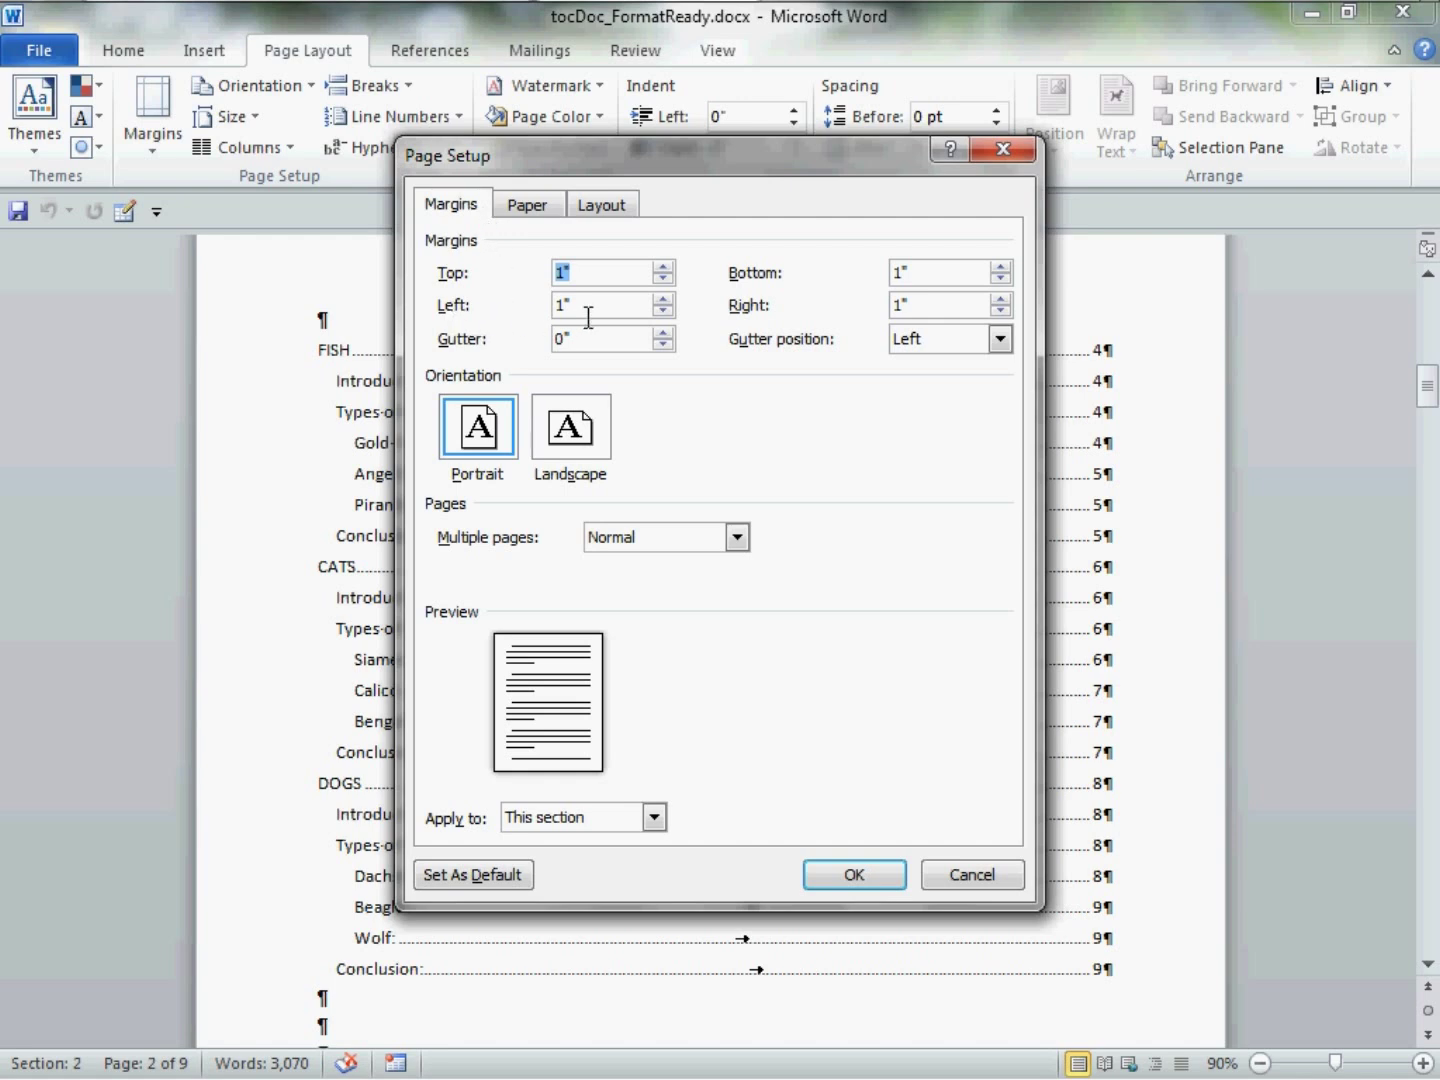
drag(589, 315, 546, 316)
text(2.3)
drag(929, 307, 881, 305)
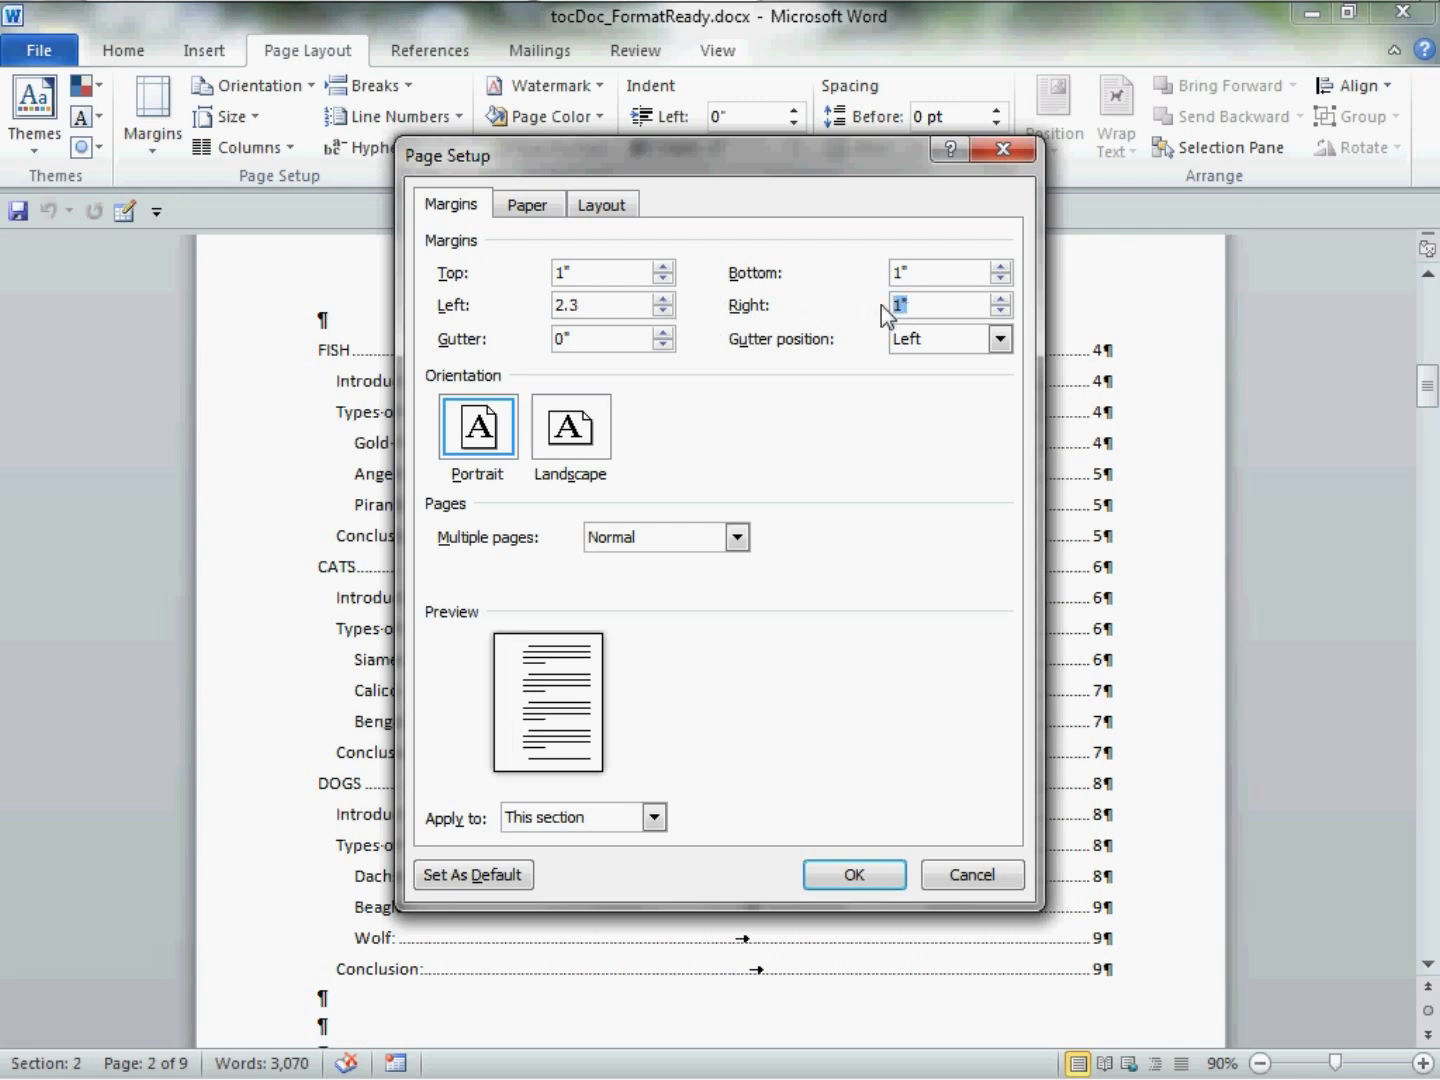
text(2.3)
click(599, 821)
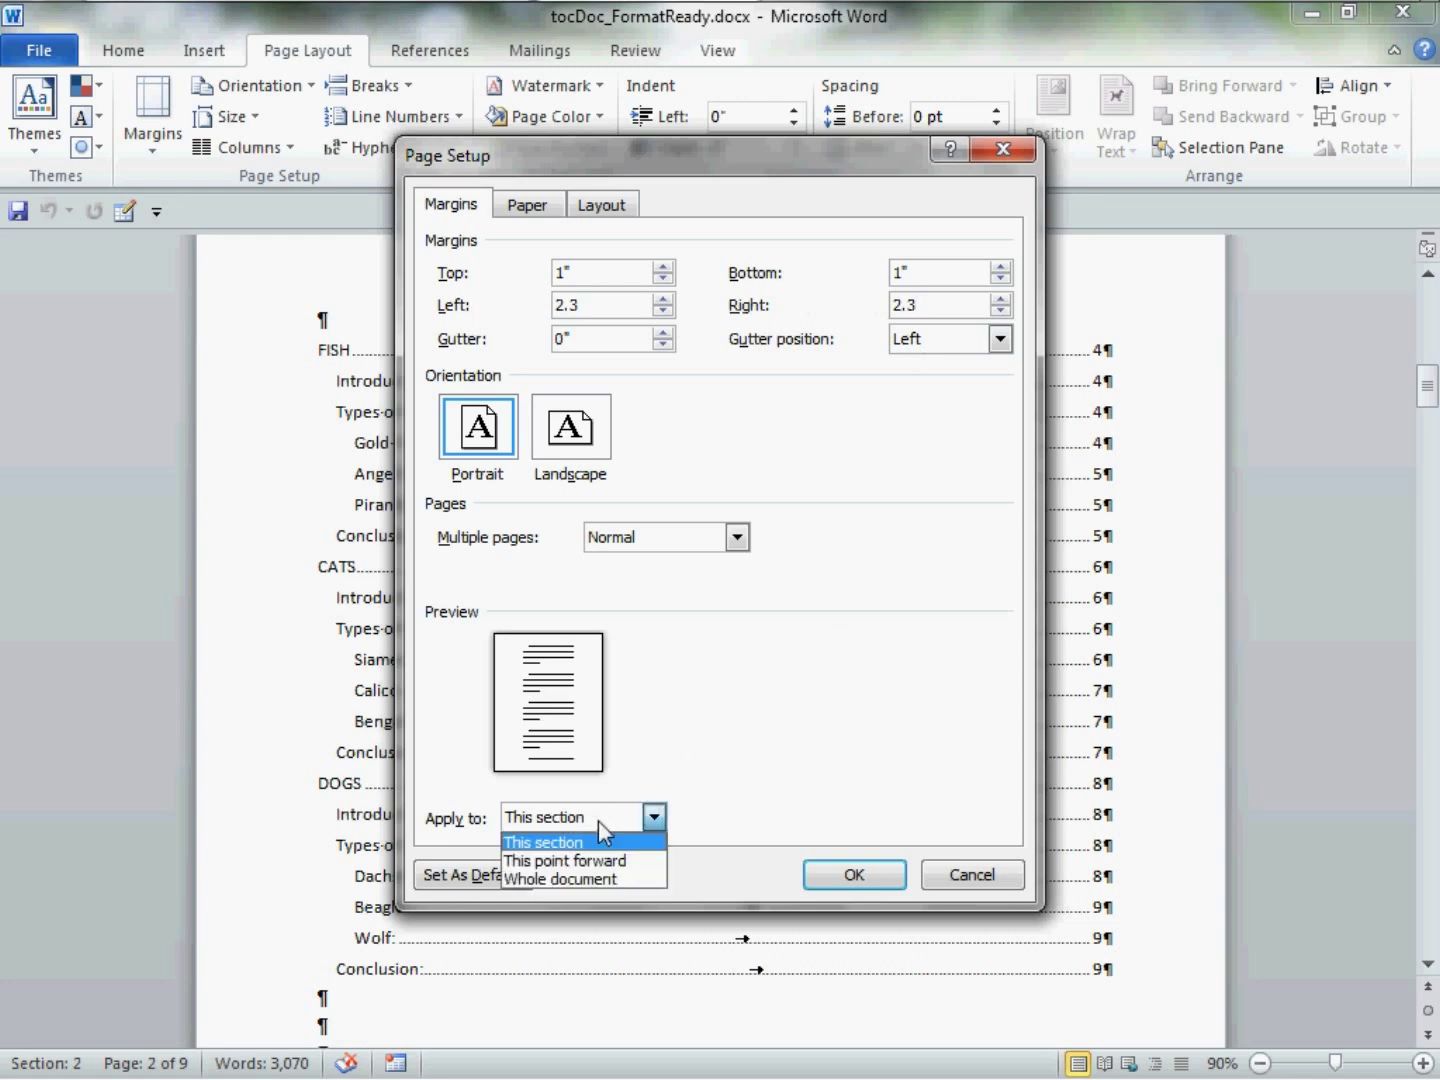
click(599, 820)
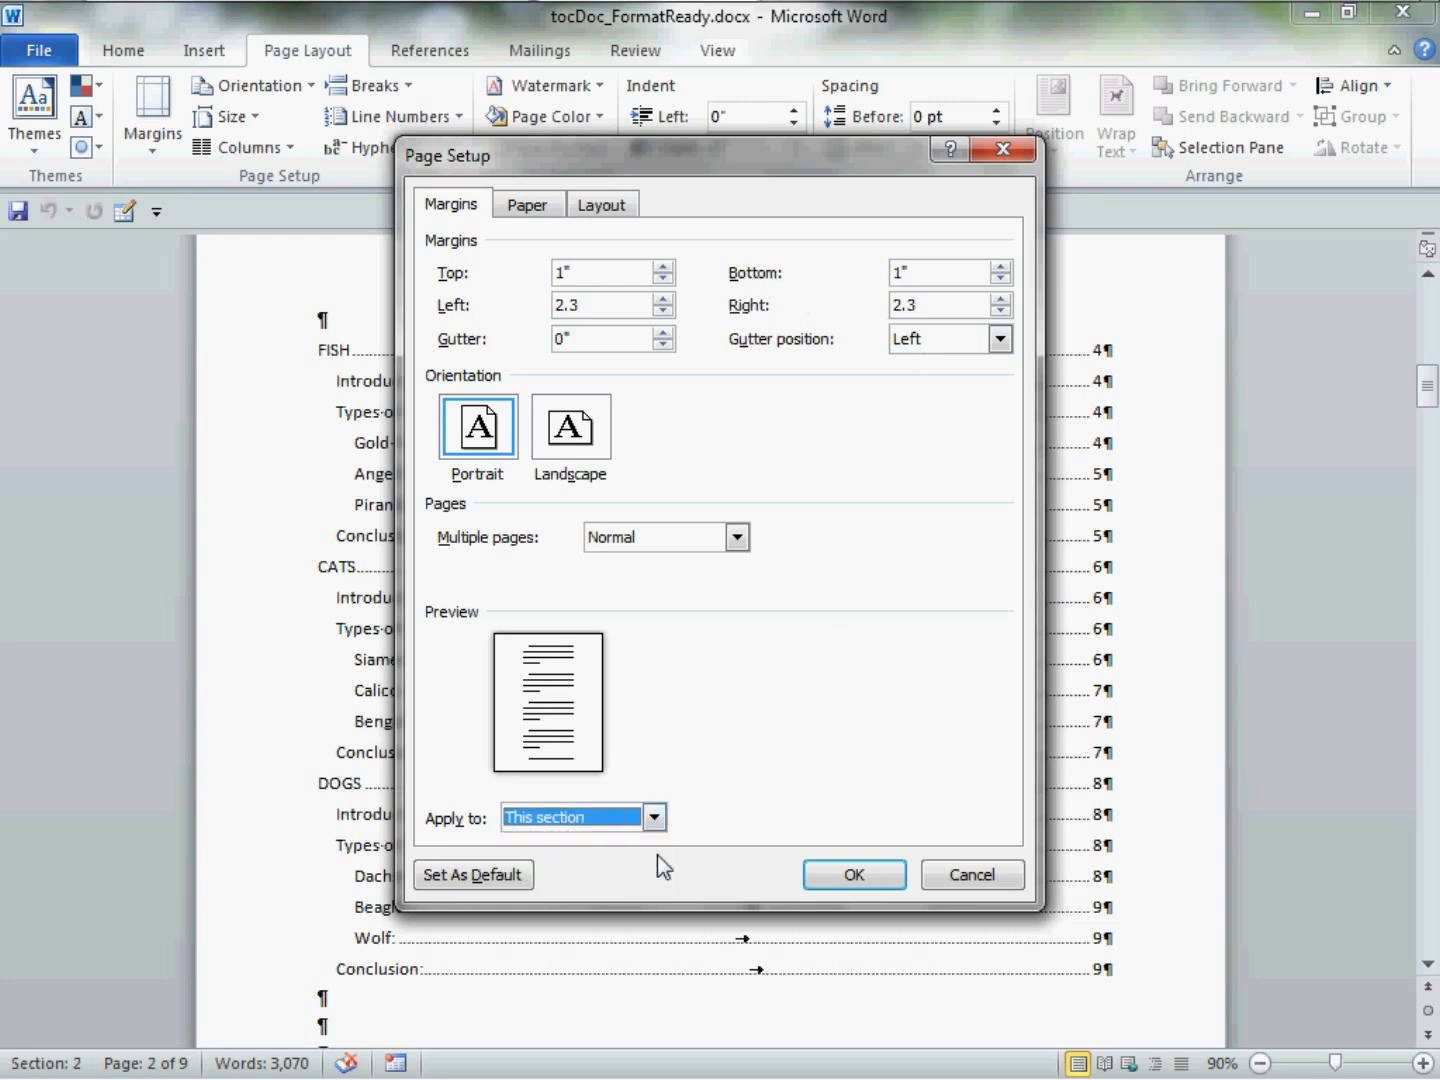
click(895, 880)
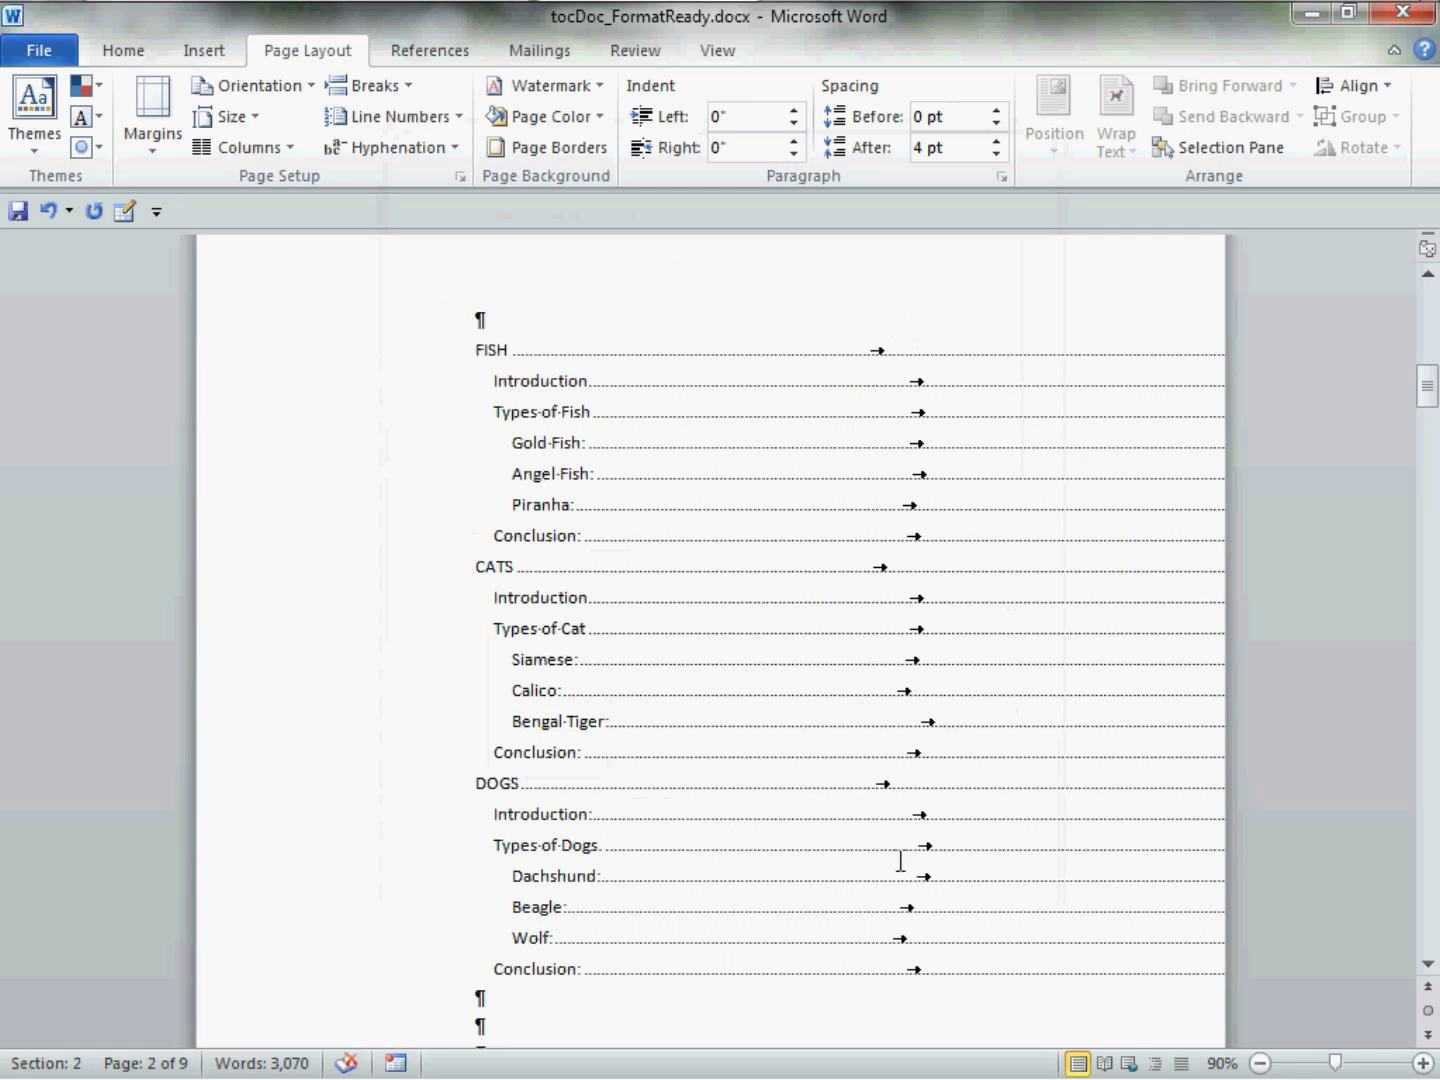
- Update the table of contents field, choosing to update the entire table
click(732, 533)
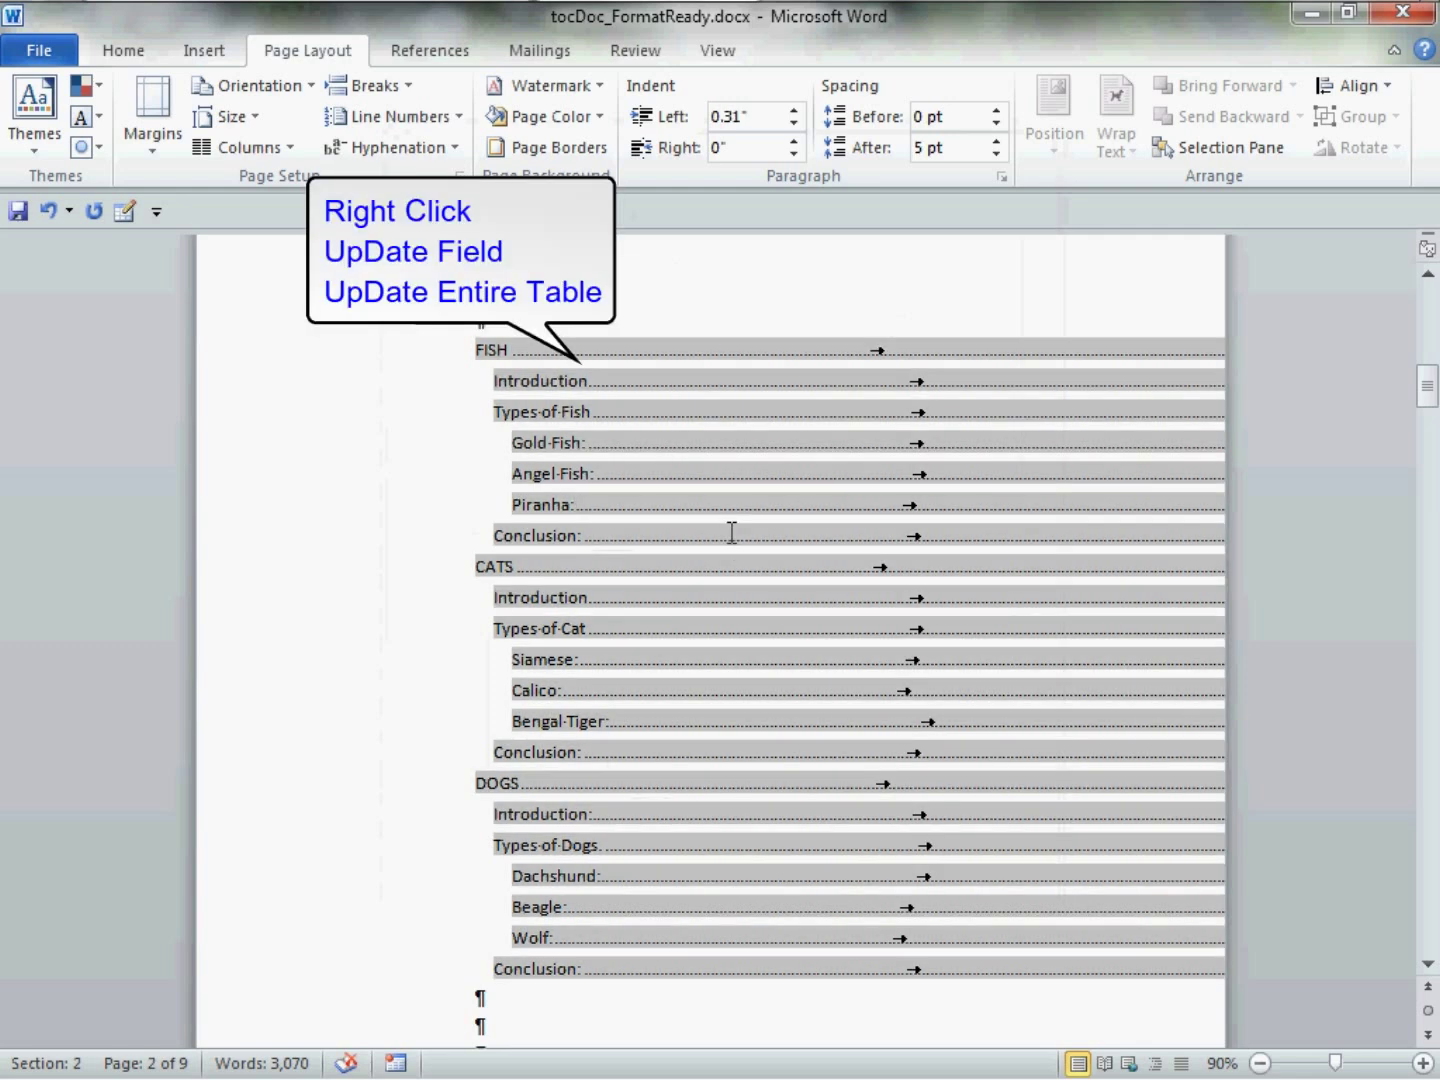
right_click(719, 522)
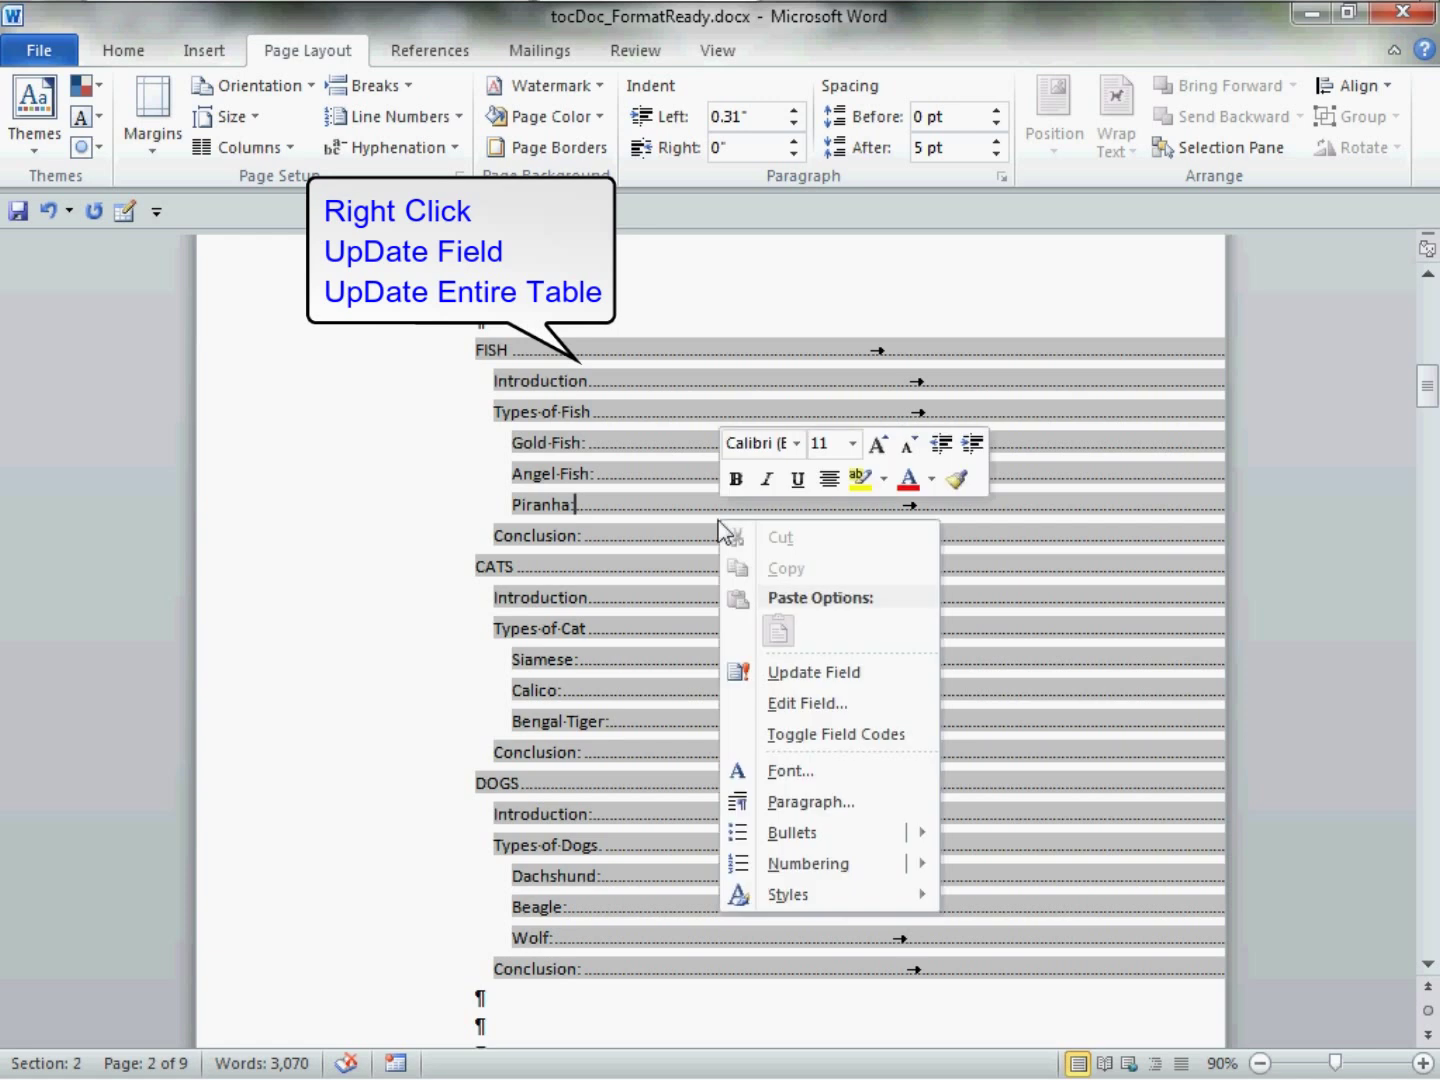
click(861, 679)
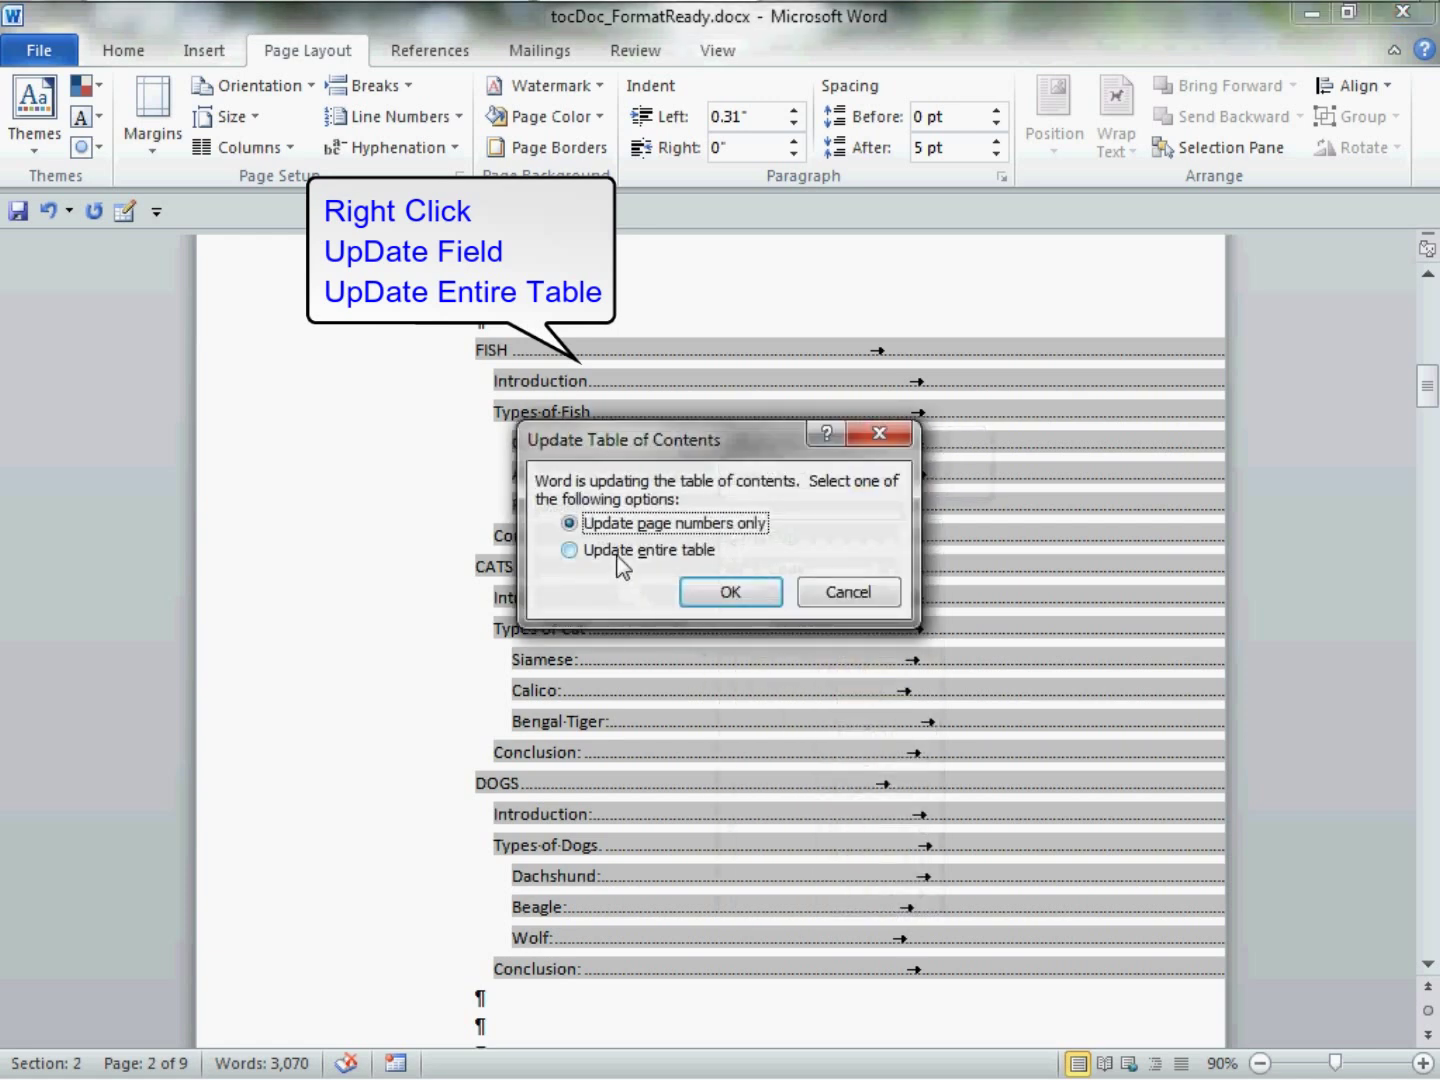
click(619, 562)
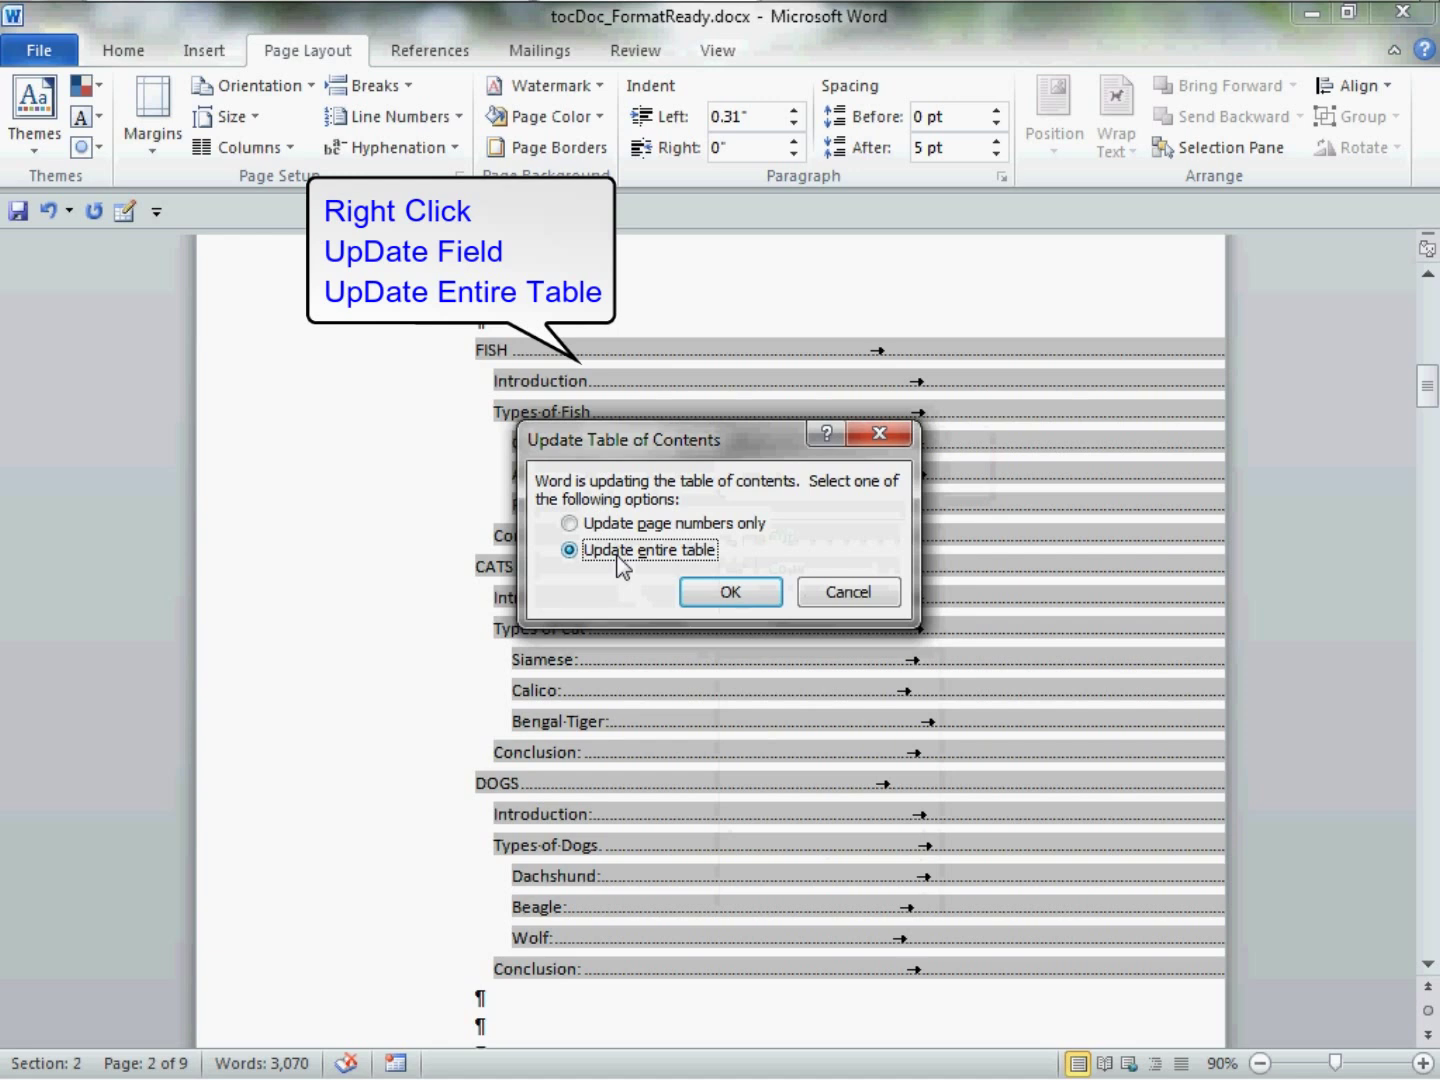
click(765, 598)
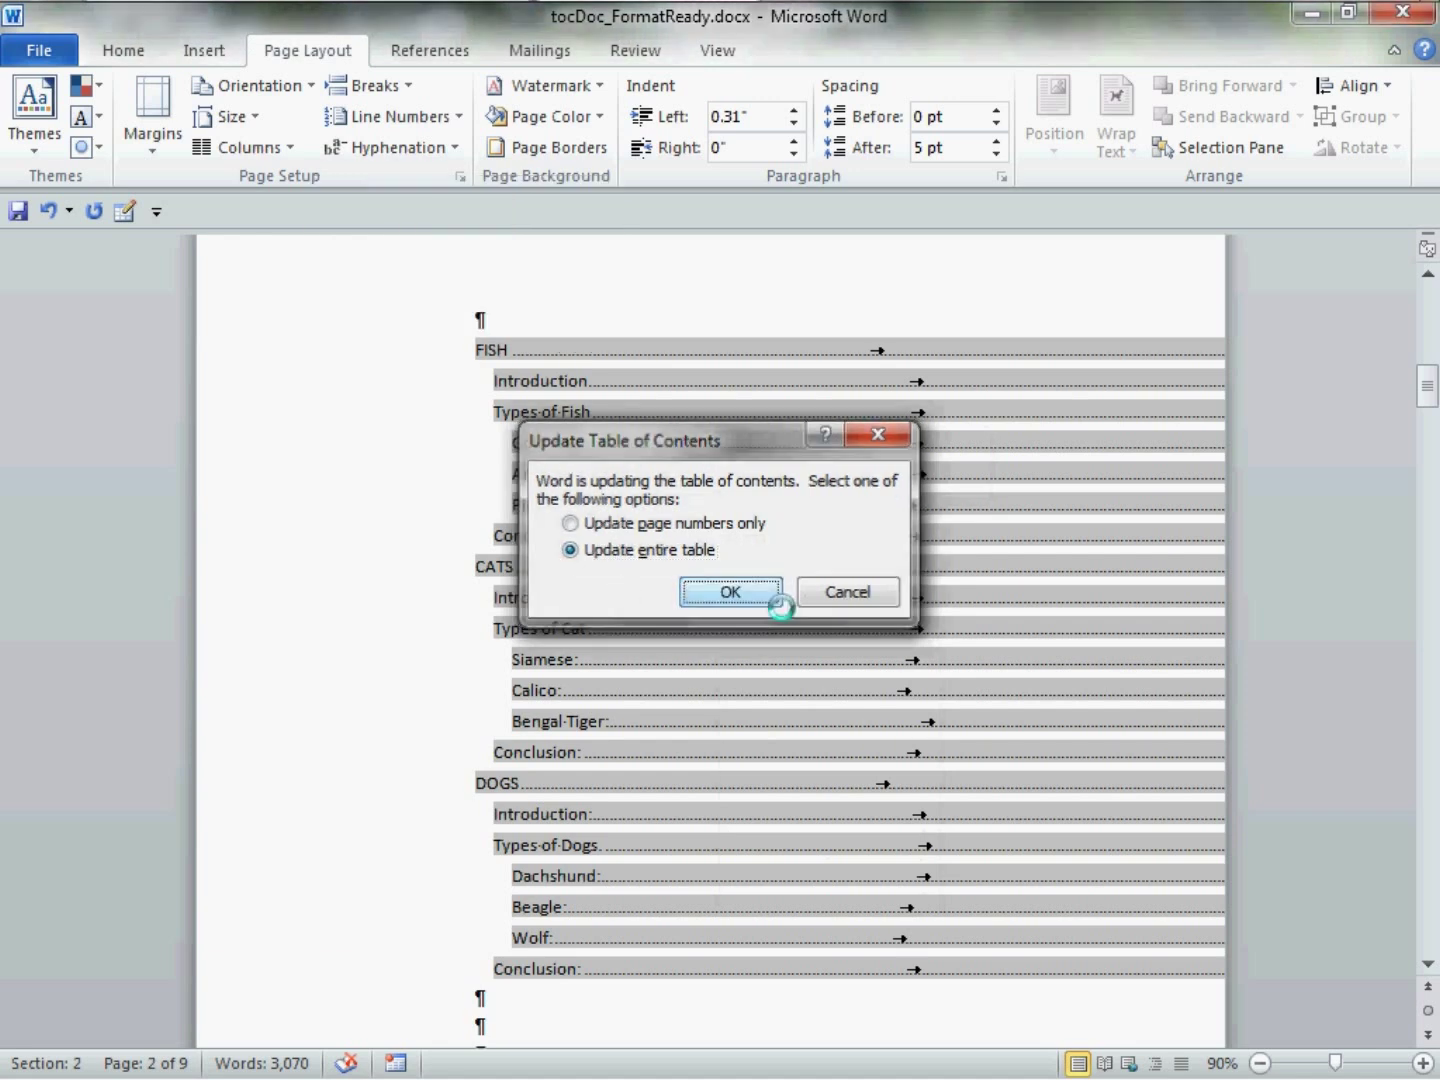
click(536, 338)
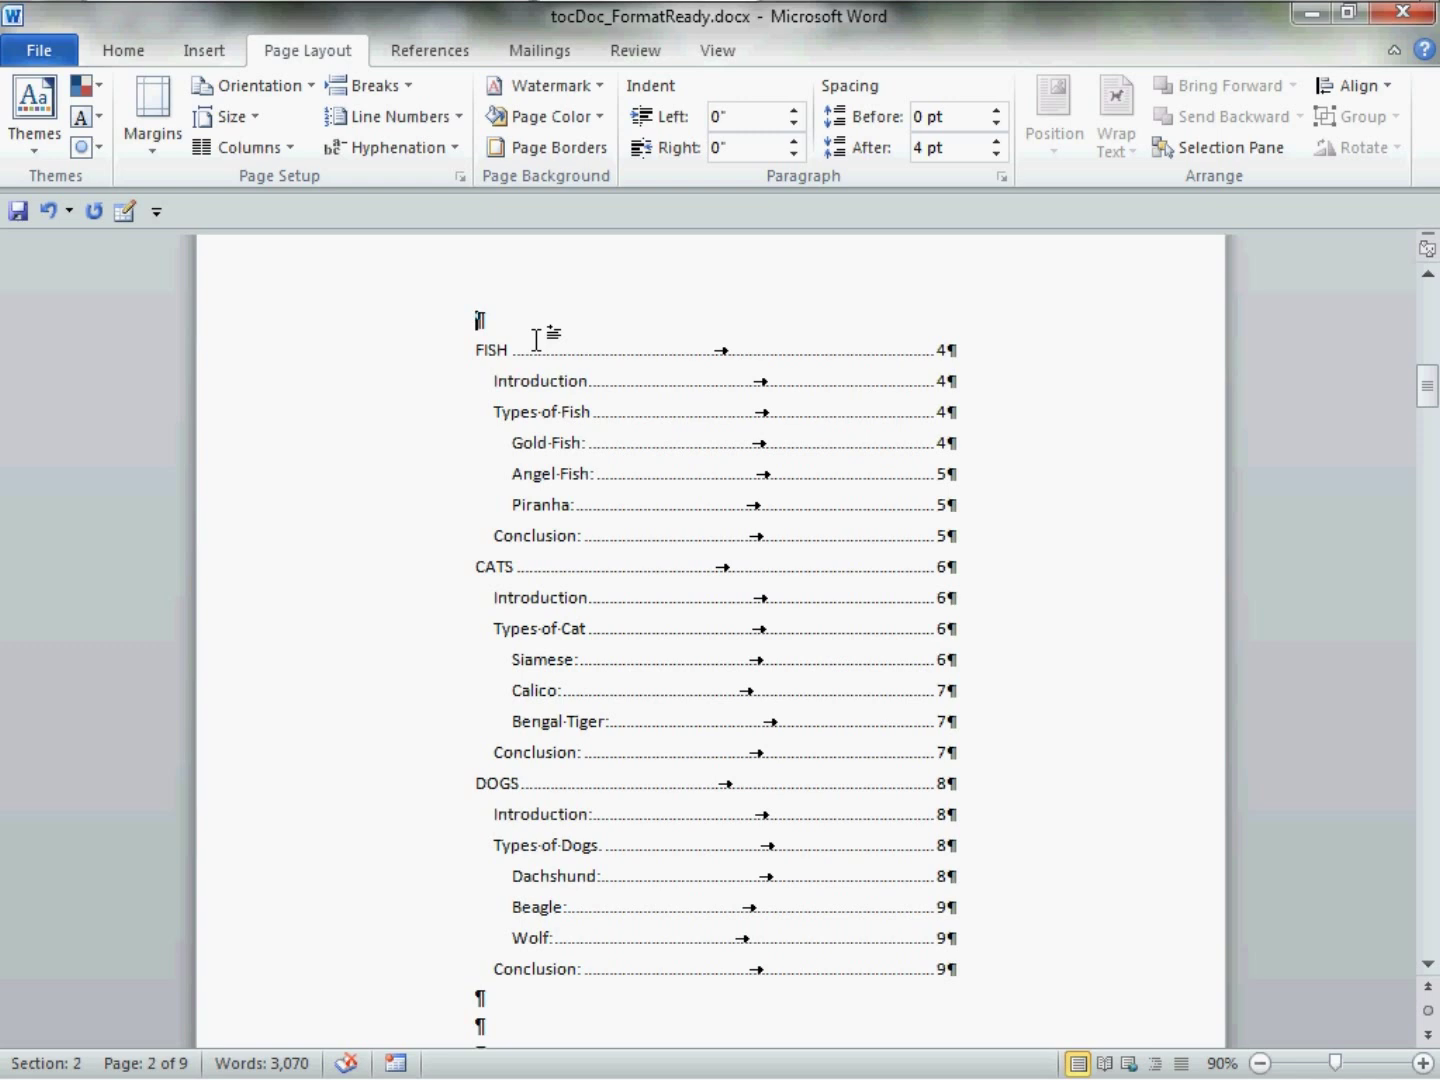
- Edit the table of contents field so that formatting is preserved during updates
click(530, 352)
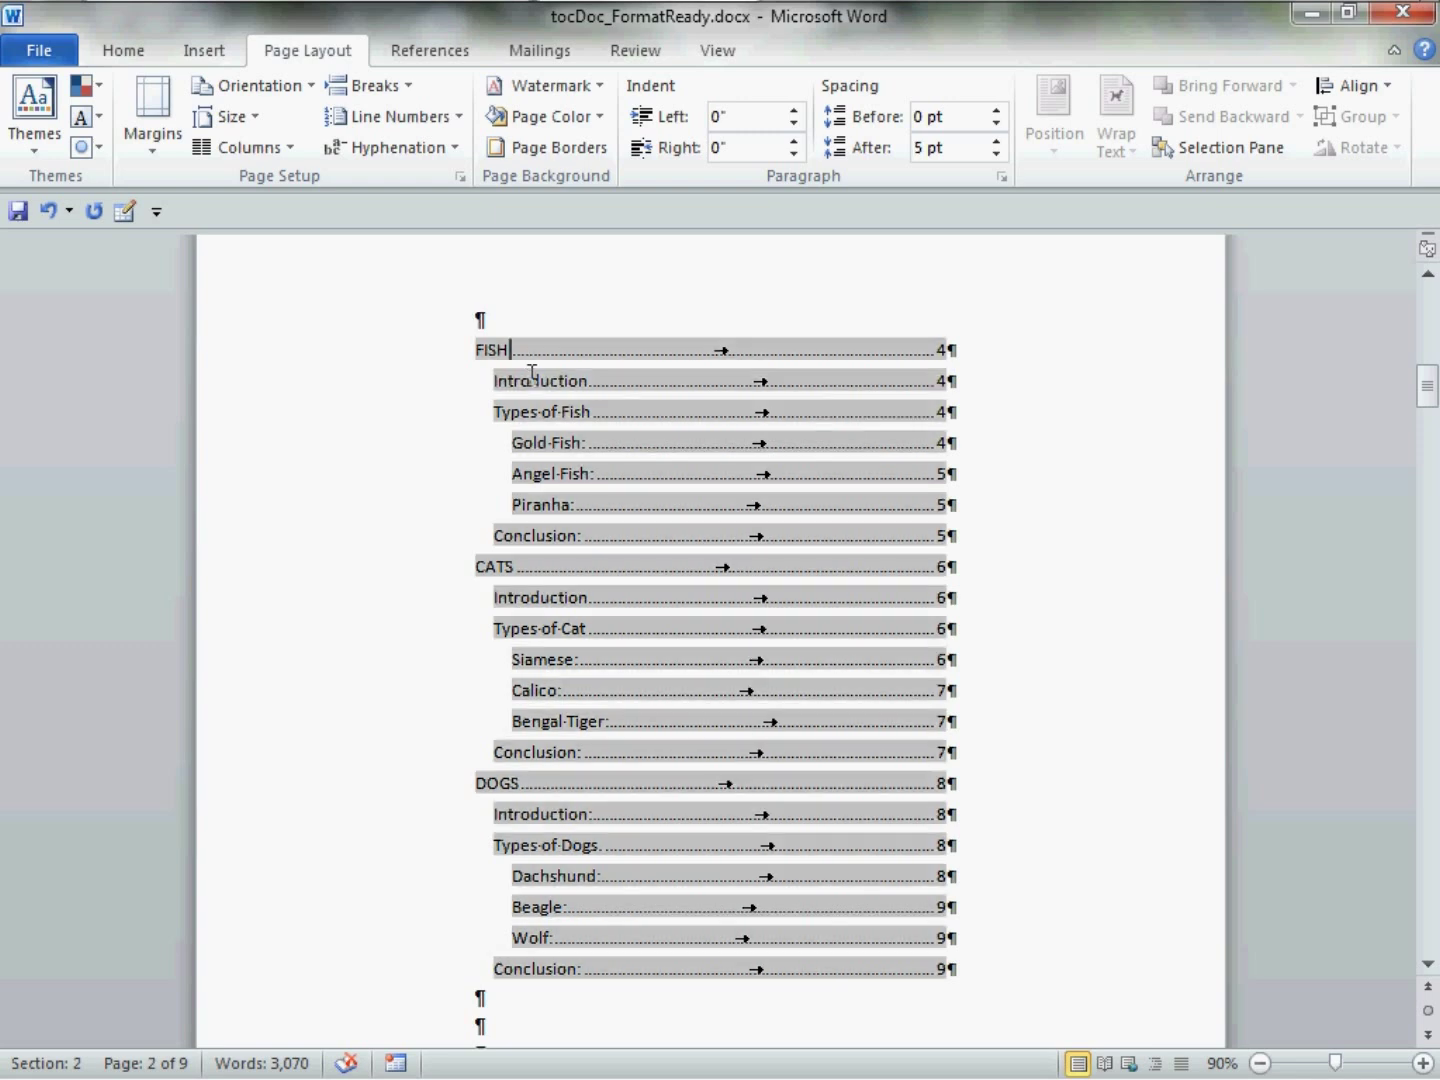
right_click(601, 420)
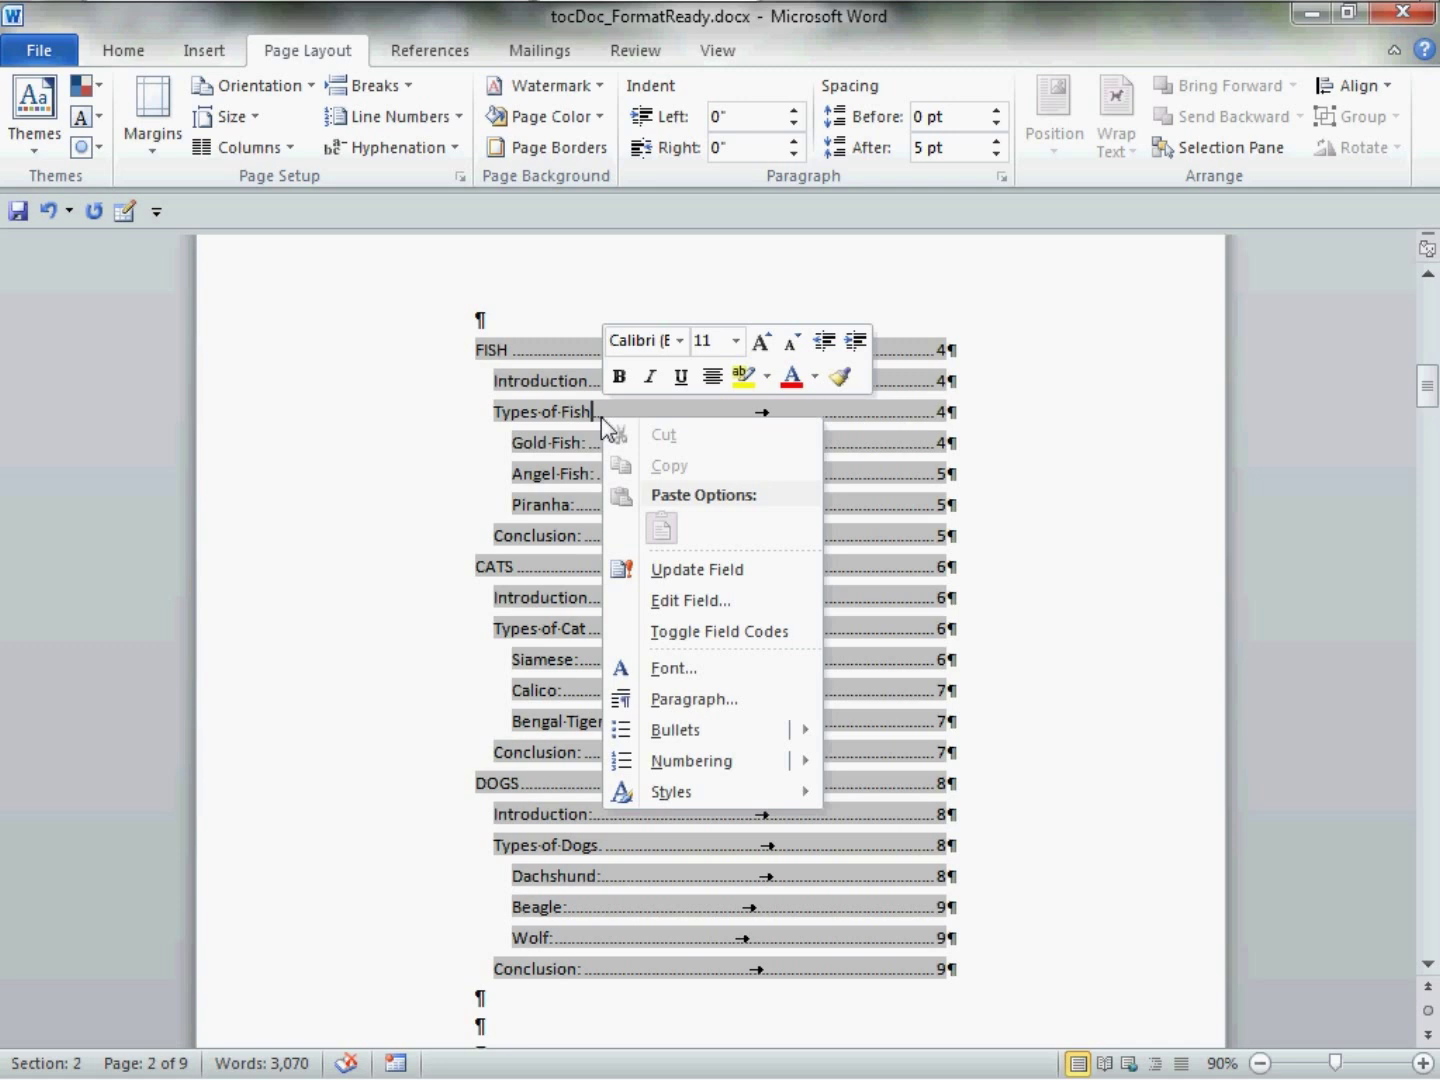
click(743, 603)
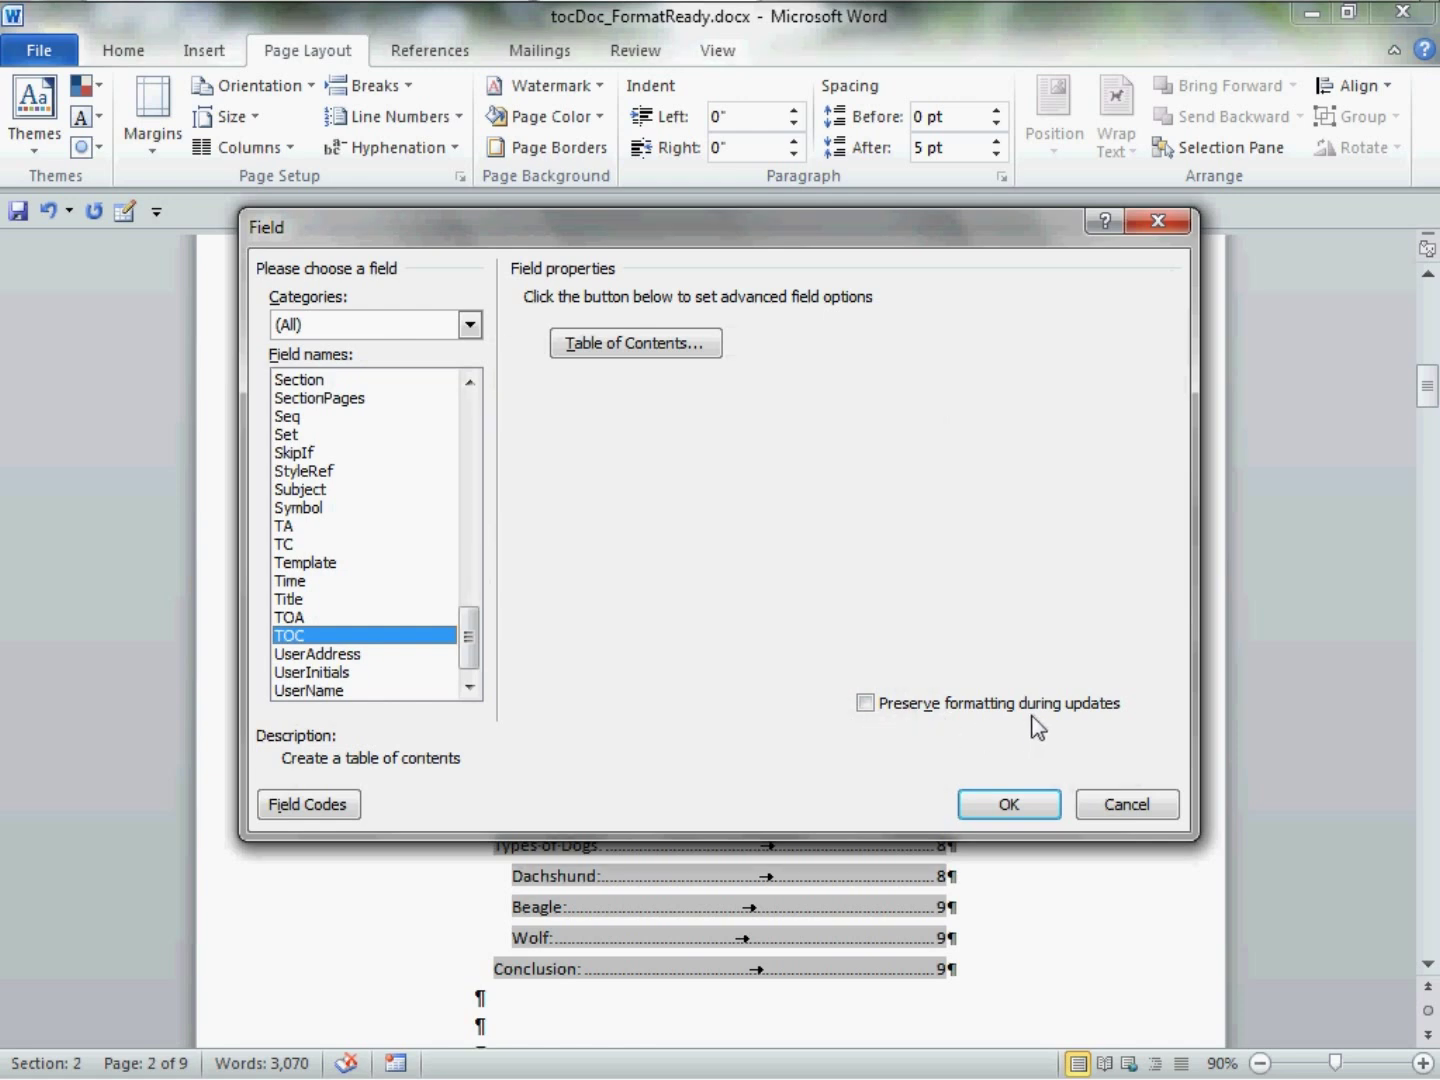
click(866, 702)
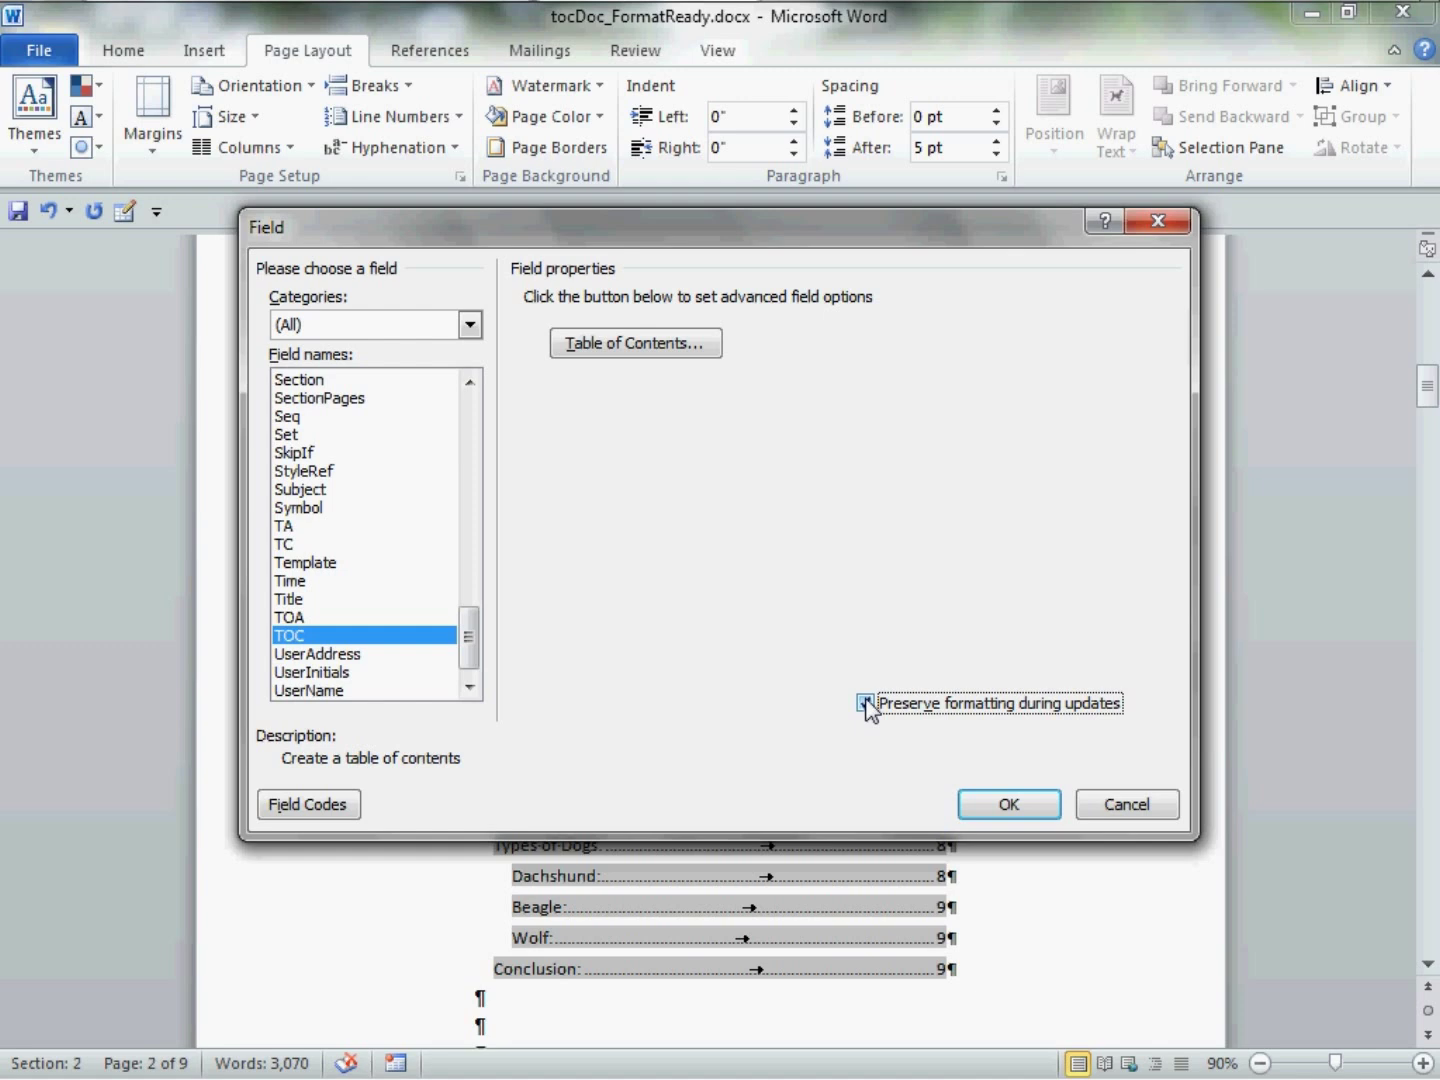
click(1047, 803)
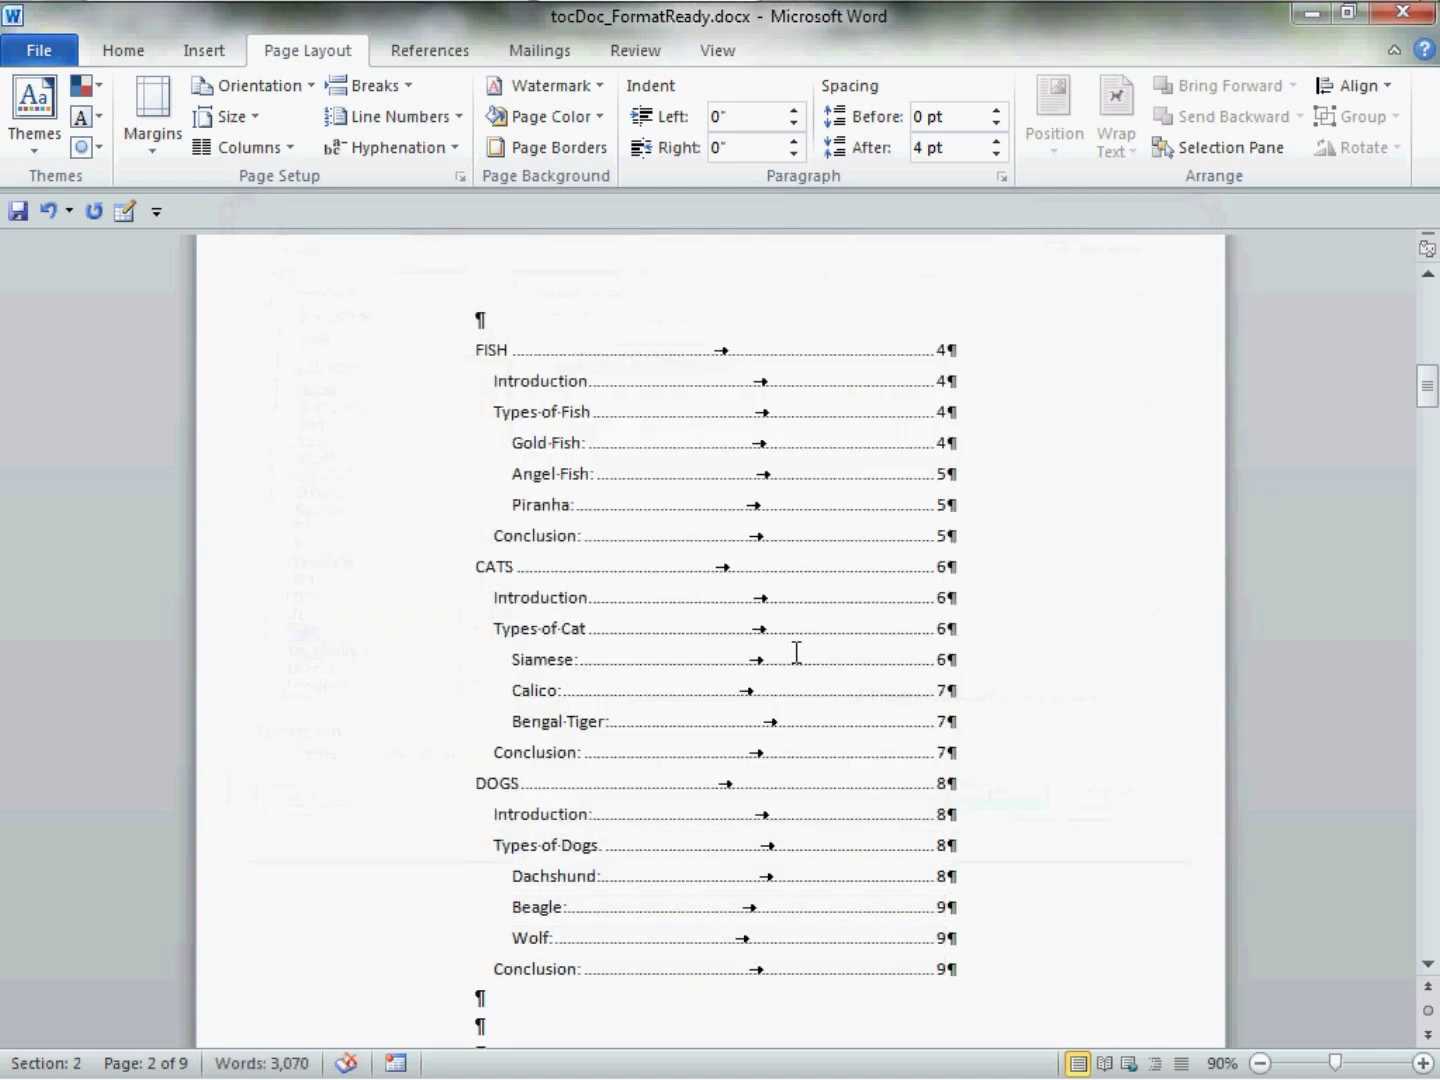
- Format the whole FISH line in the table of contents, including its paragraph mark, as bold 16-point Verdana
click(485, 365)
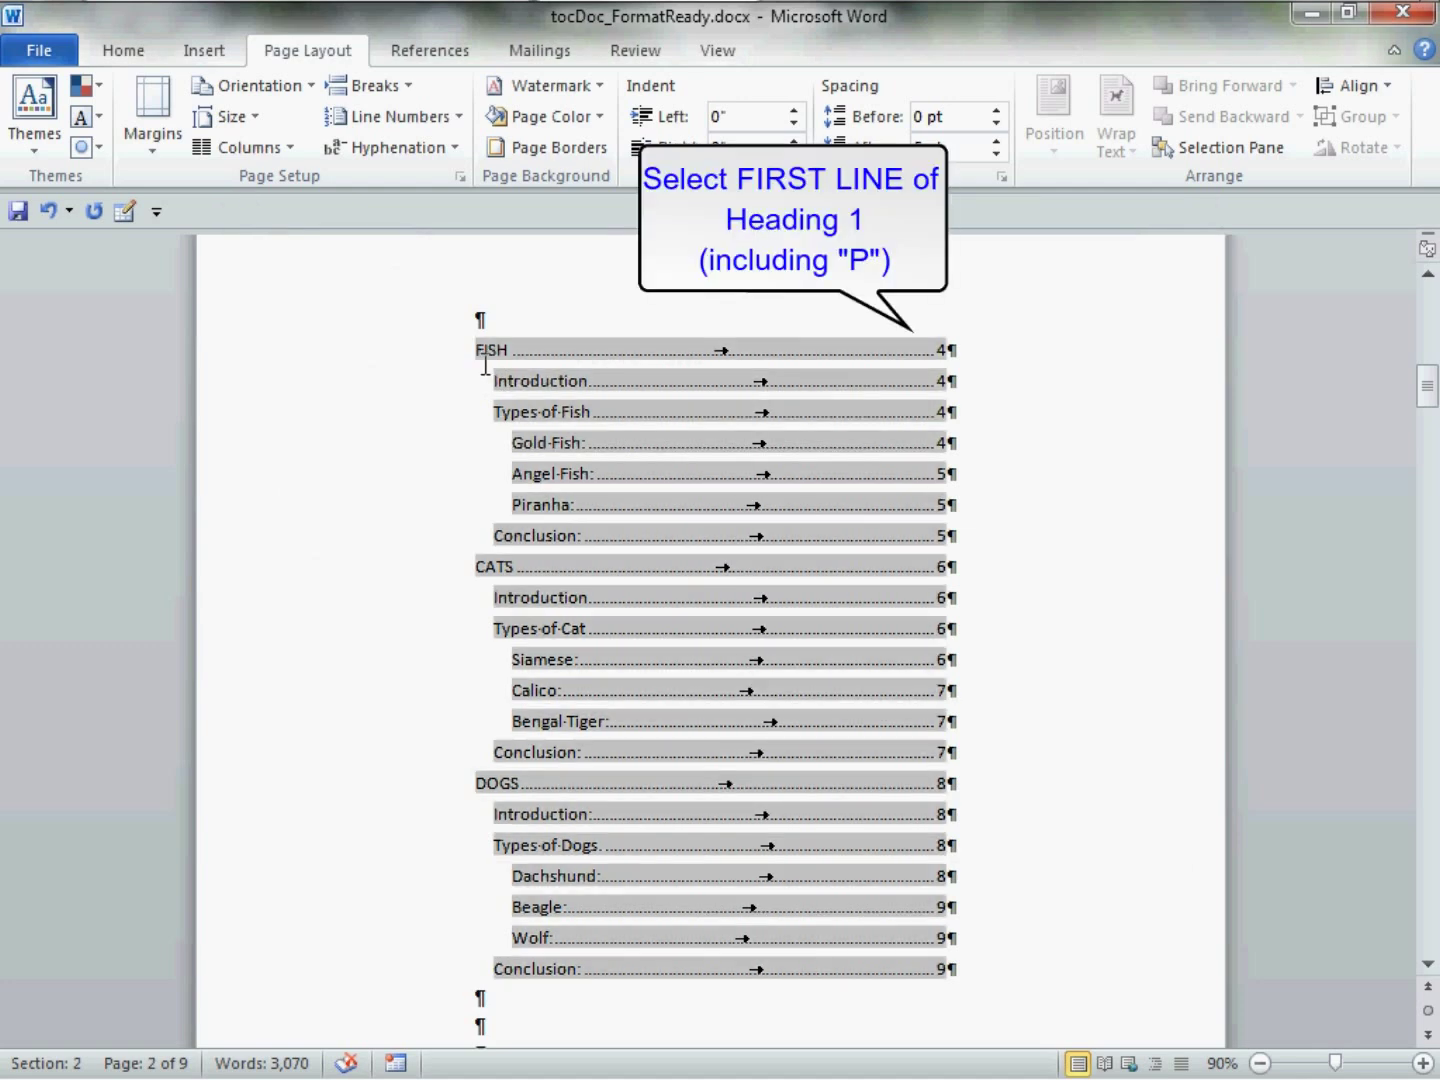
drag(485, 365, 973, 369)
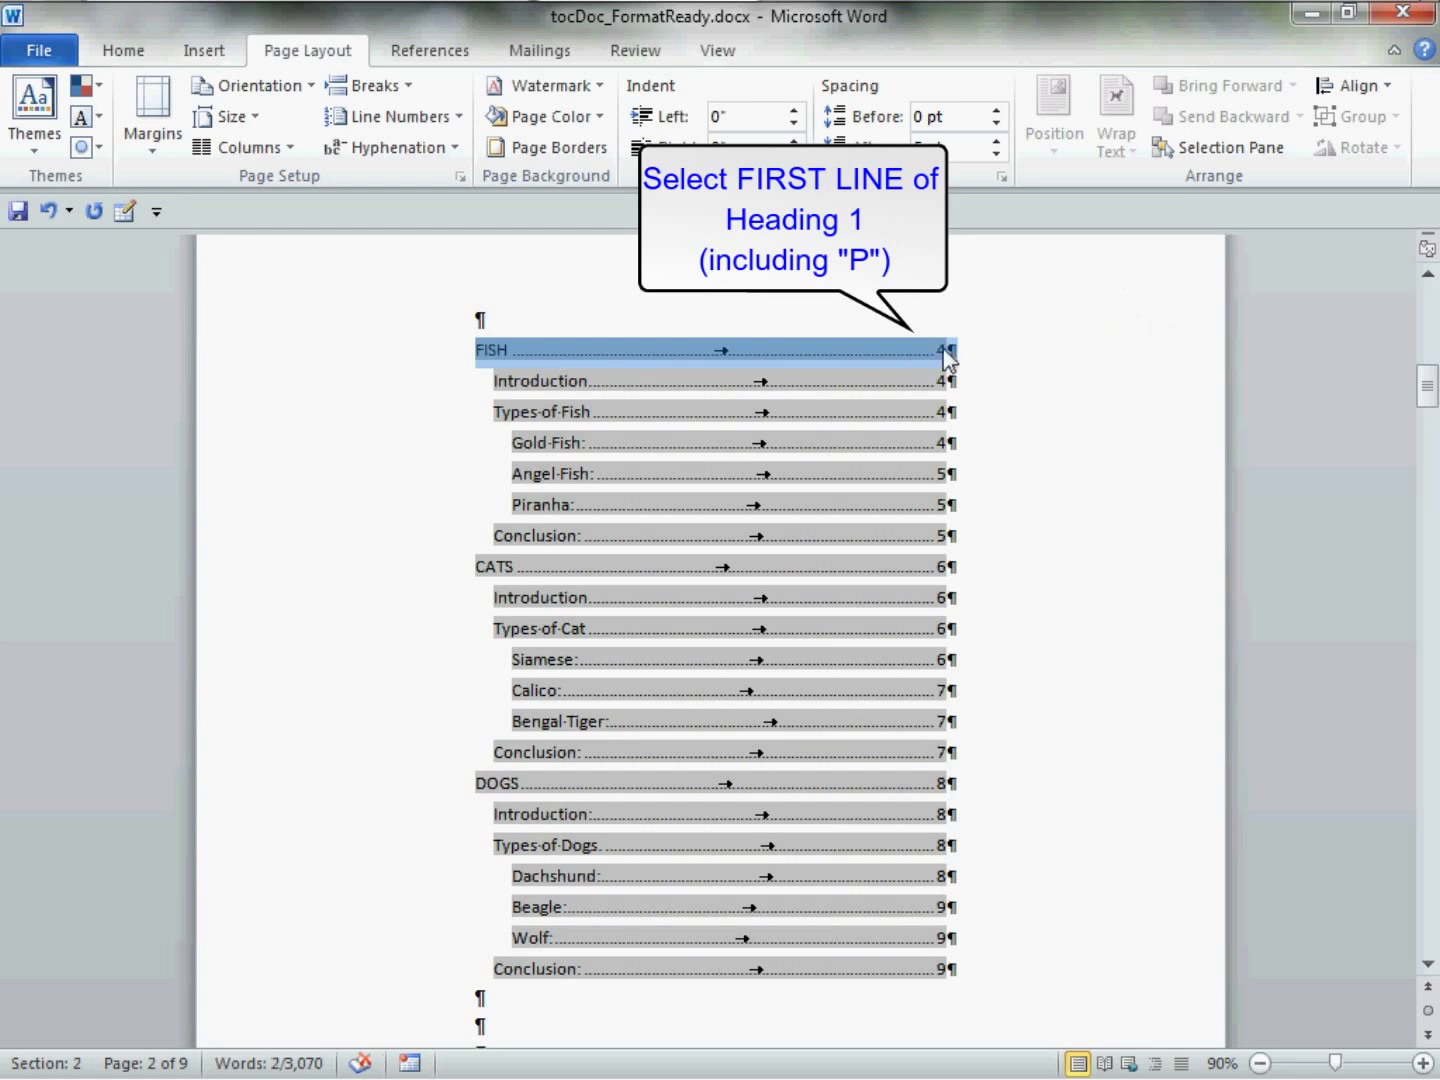
mouse_move(980, 356)
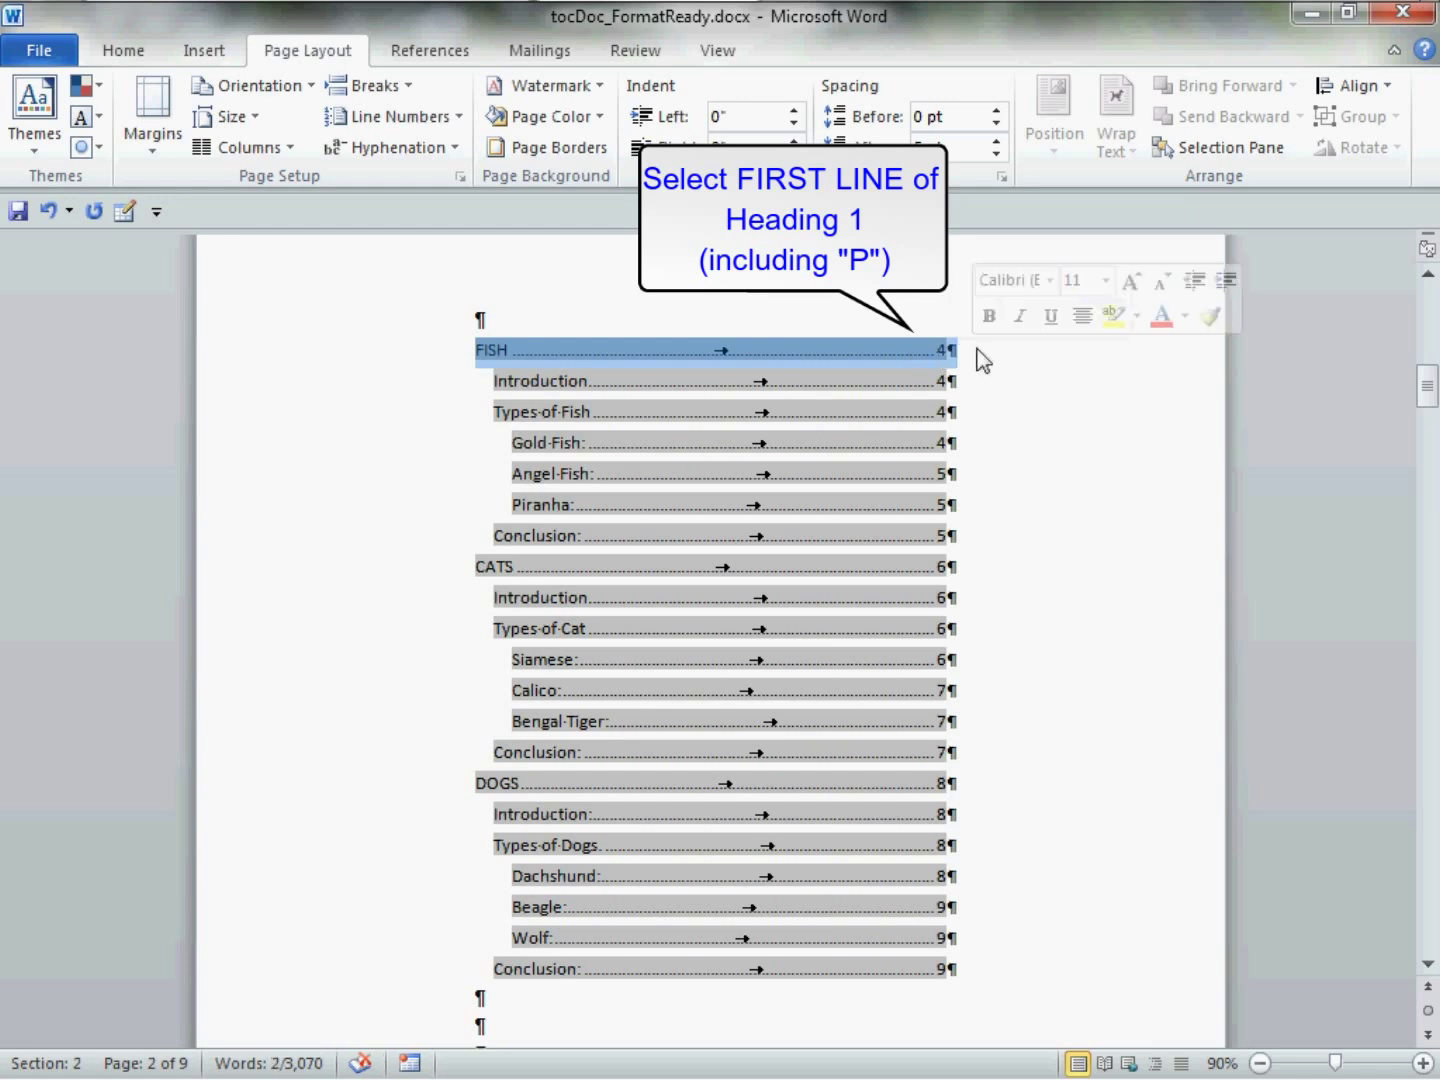
click(1050, 283)
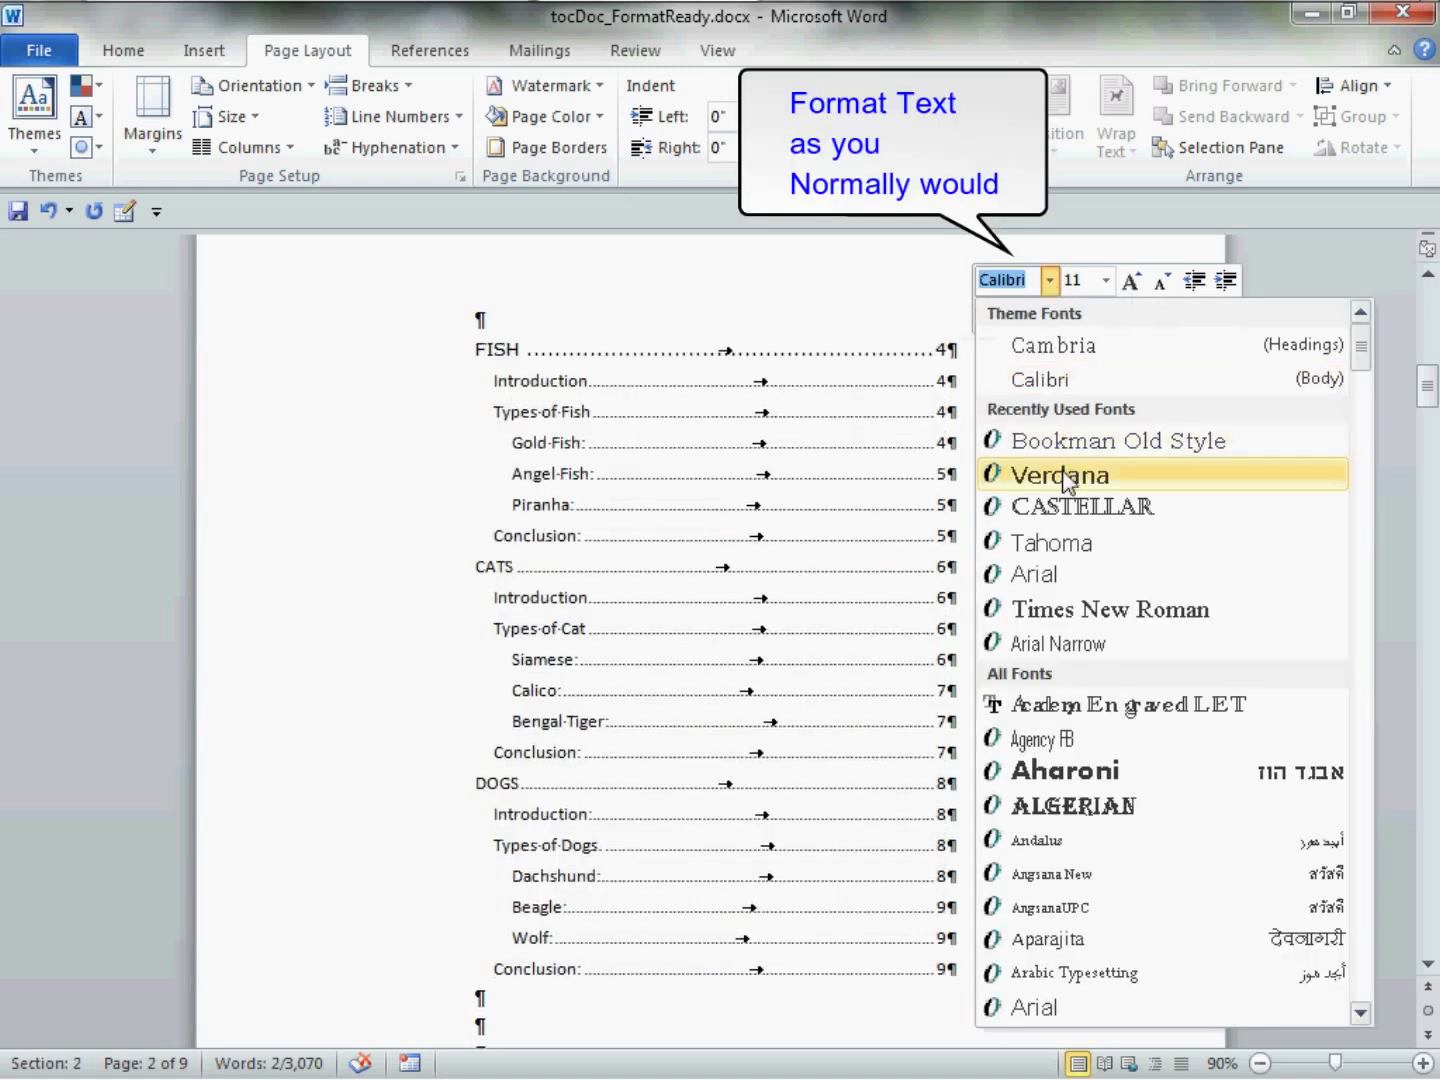
click(1062, 472)
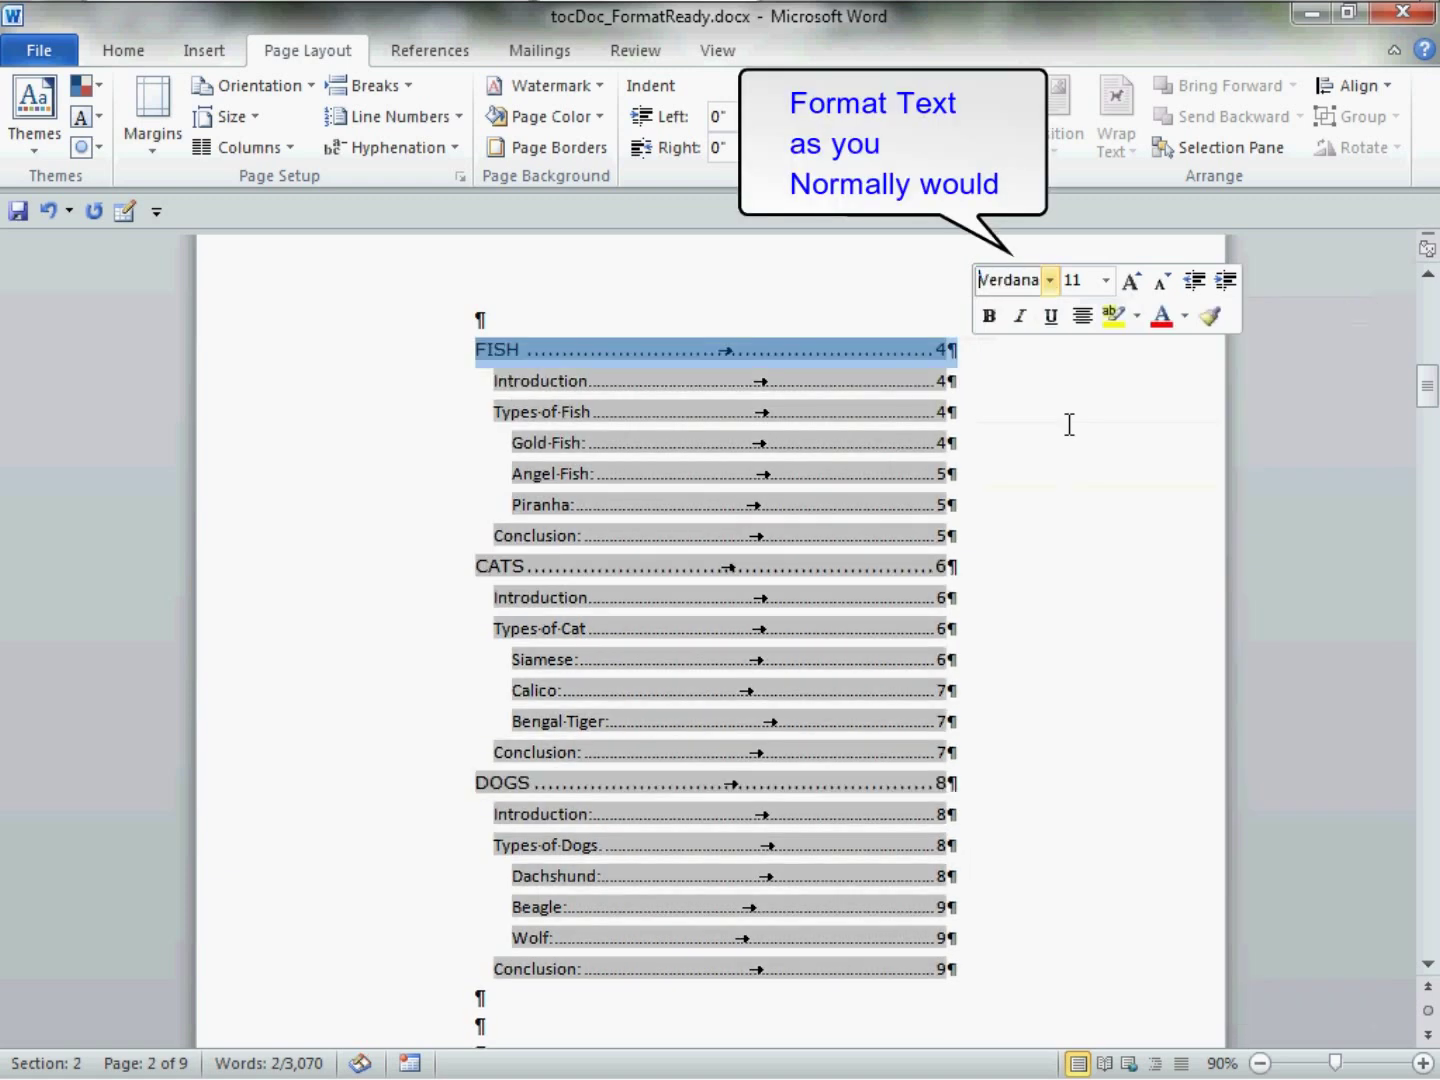
click(1106, 283)
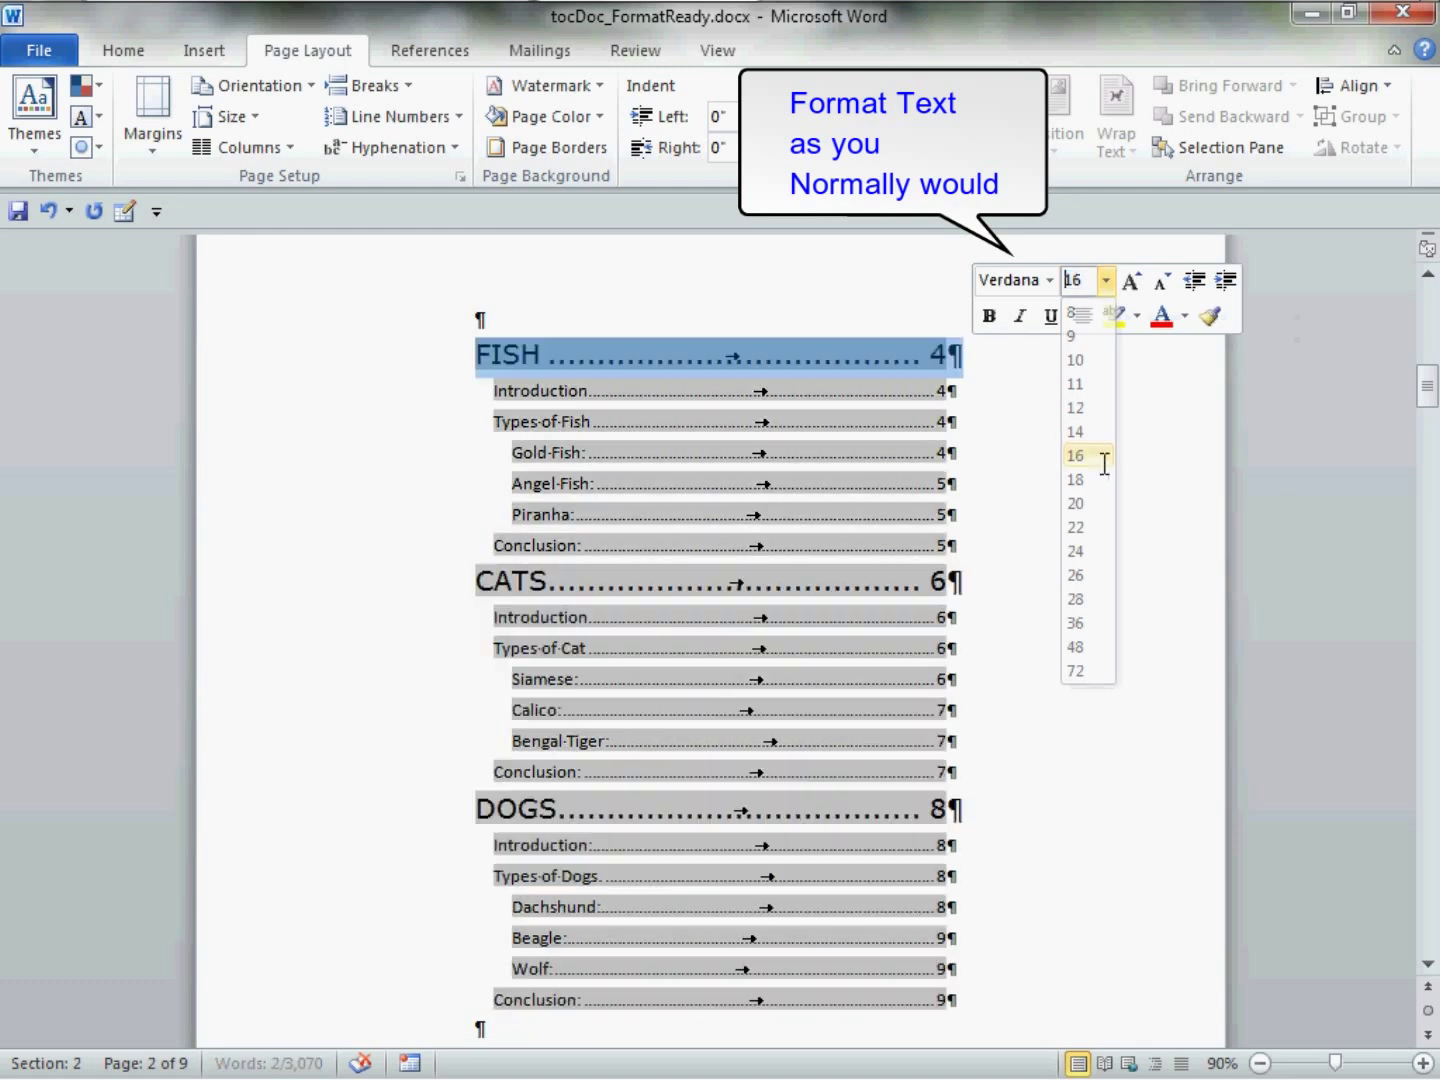
click(1090, 457)
click(990, 318)
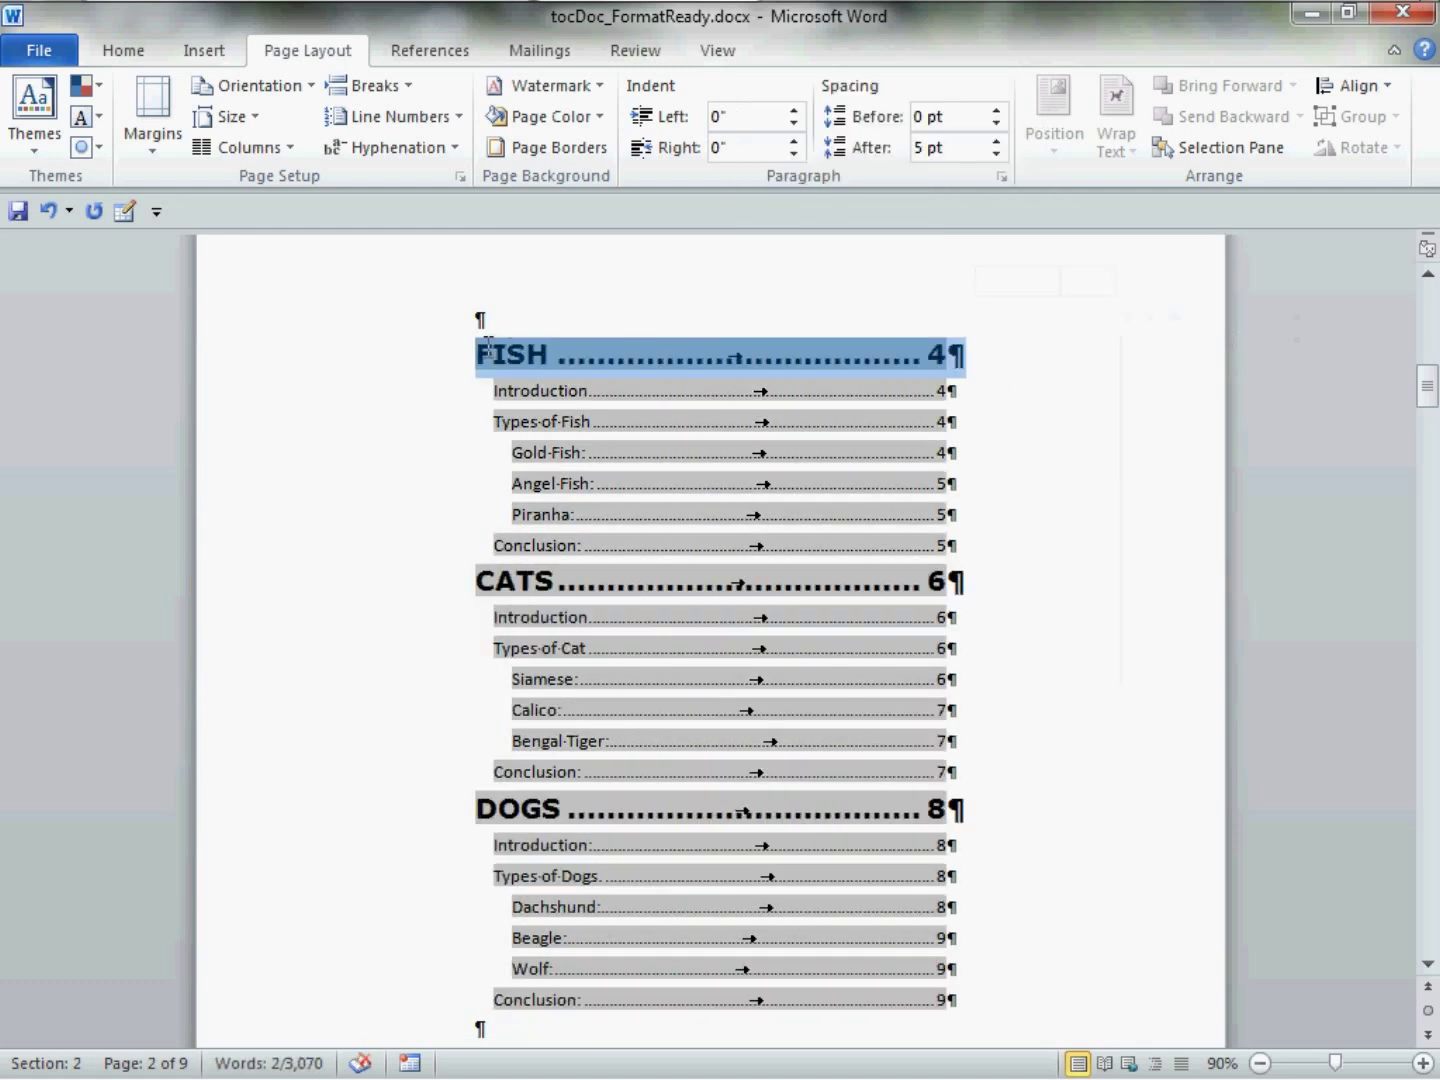
click(510, 333)
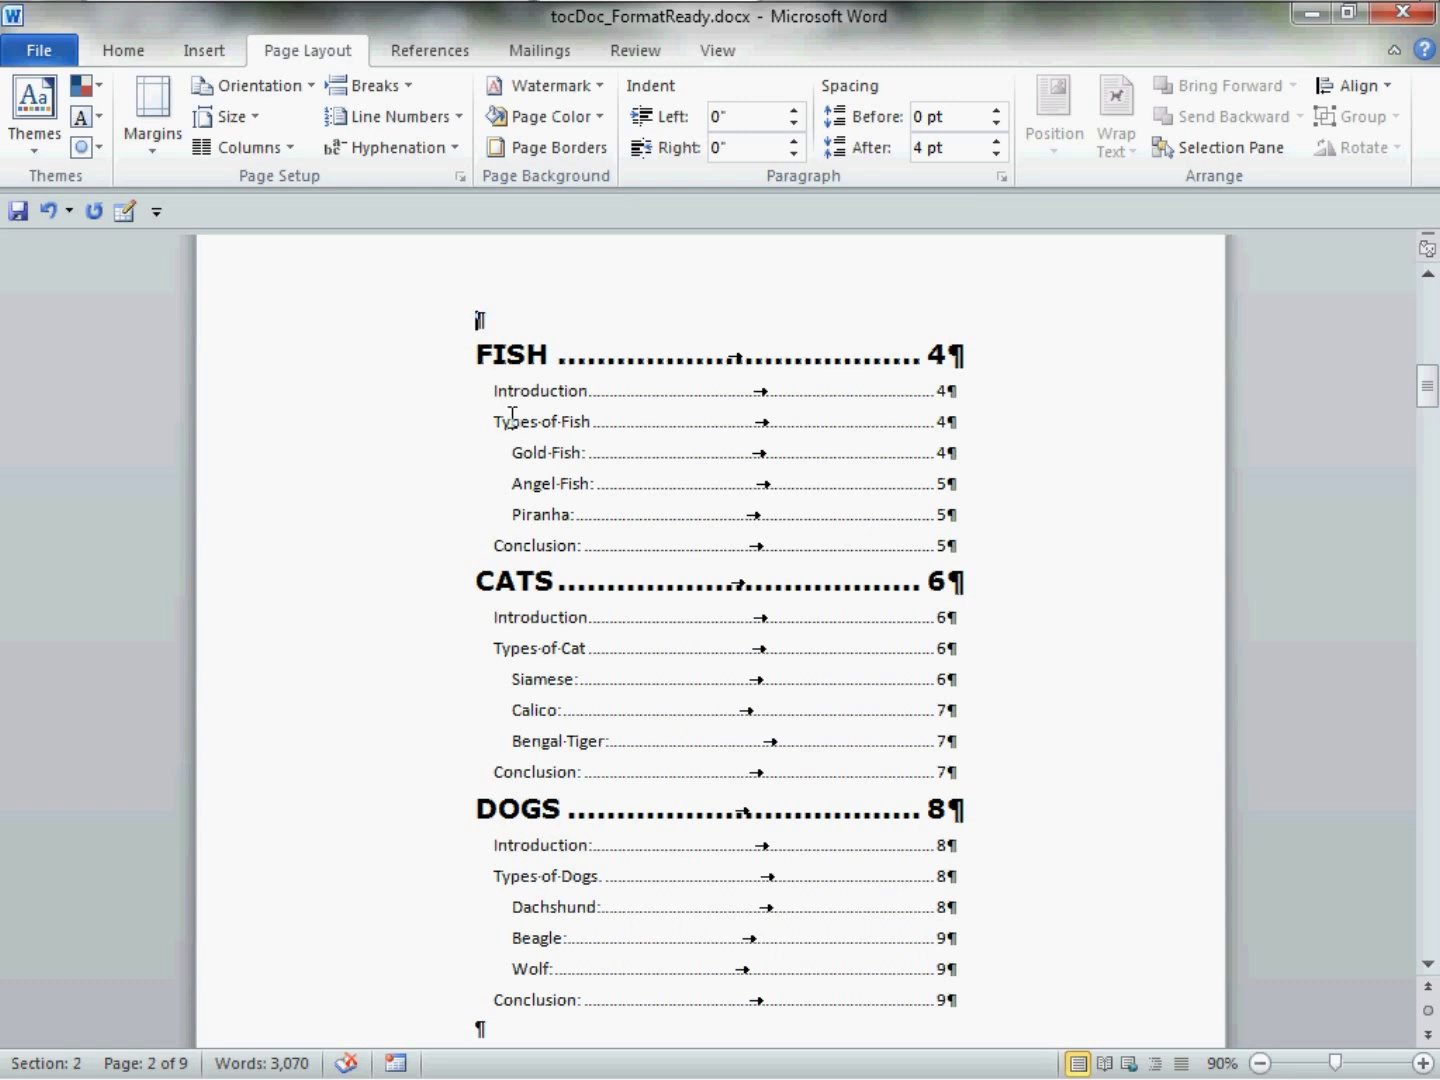
- Format the Introduction line under FISH, including its paragraph mark, as 12-point Arial
mouse_move(494, 391)
mouse_down()
mouse_move(508, 404)
mouse_move(975, 403)
mouse_up()
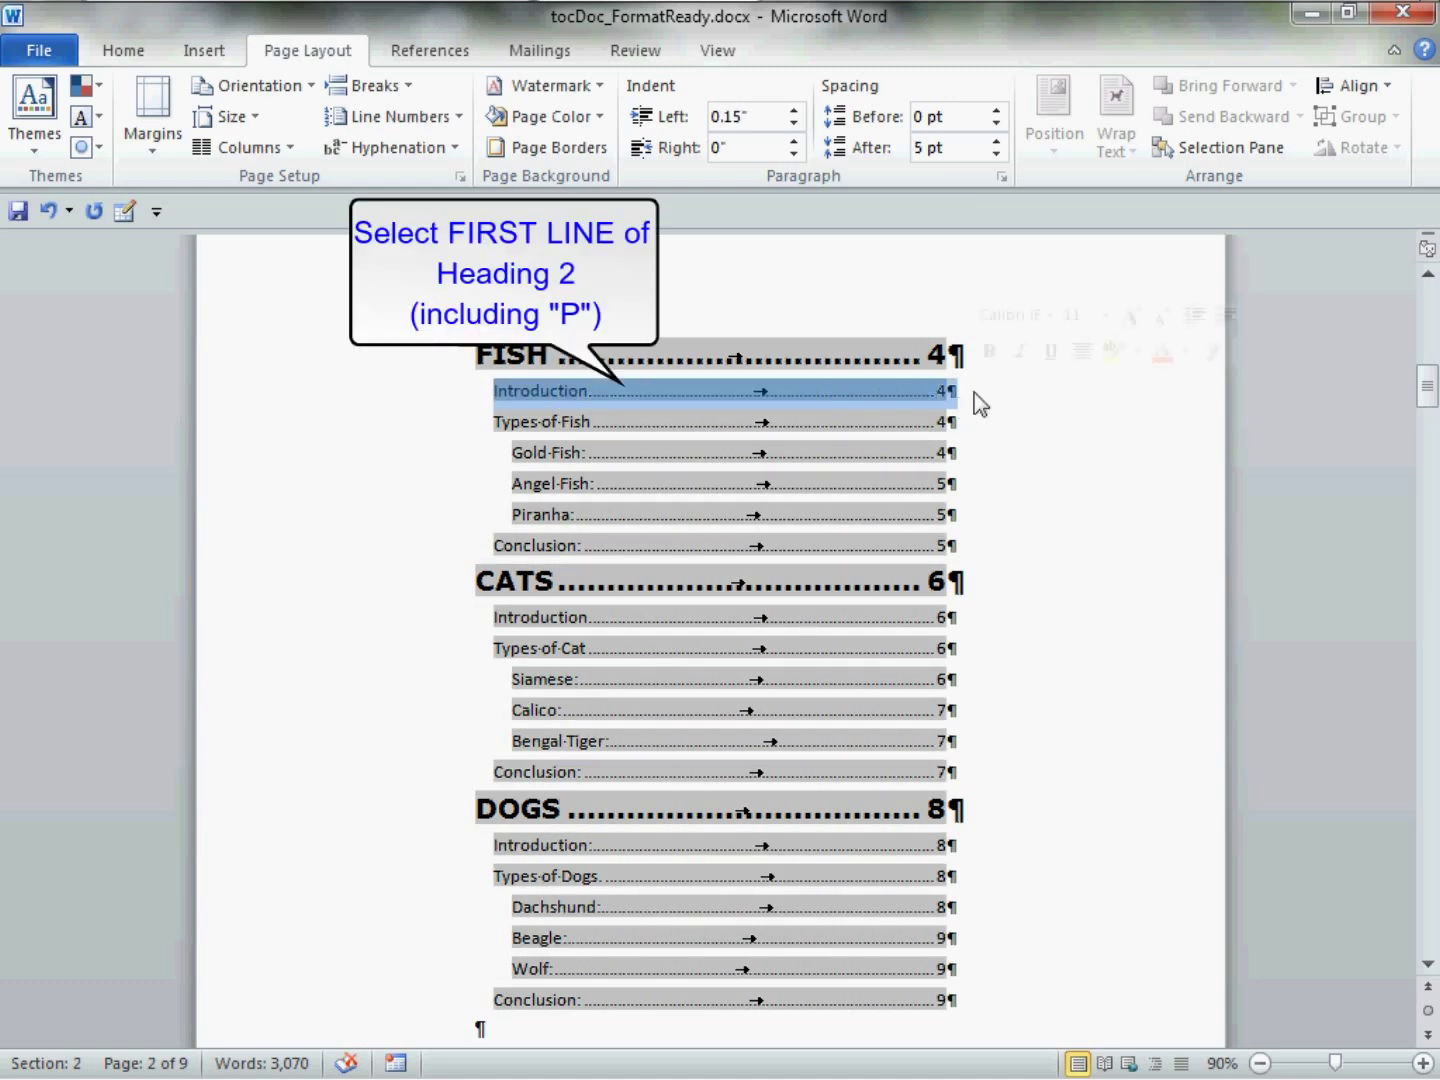
click(1053, 318)
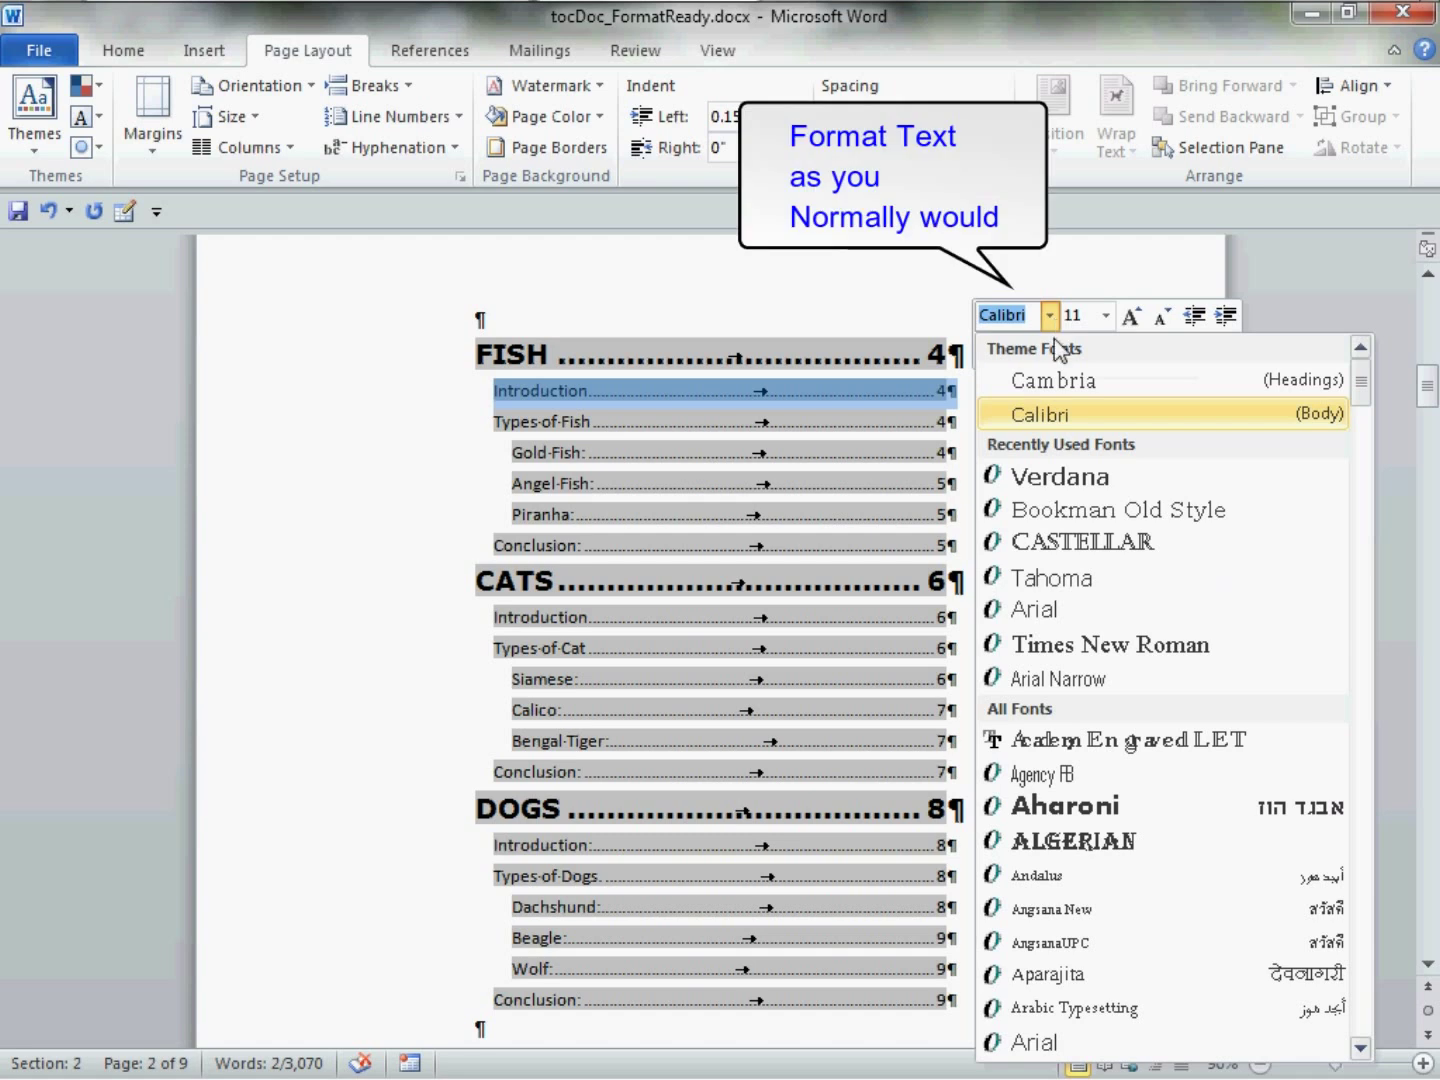
click(1040, 609)
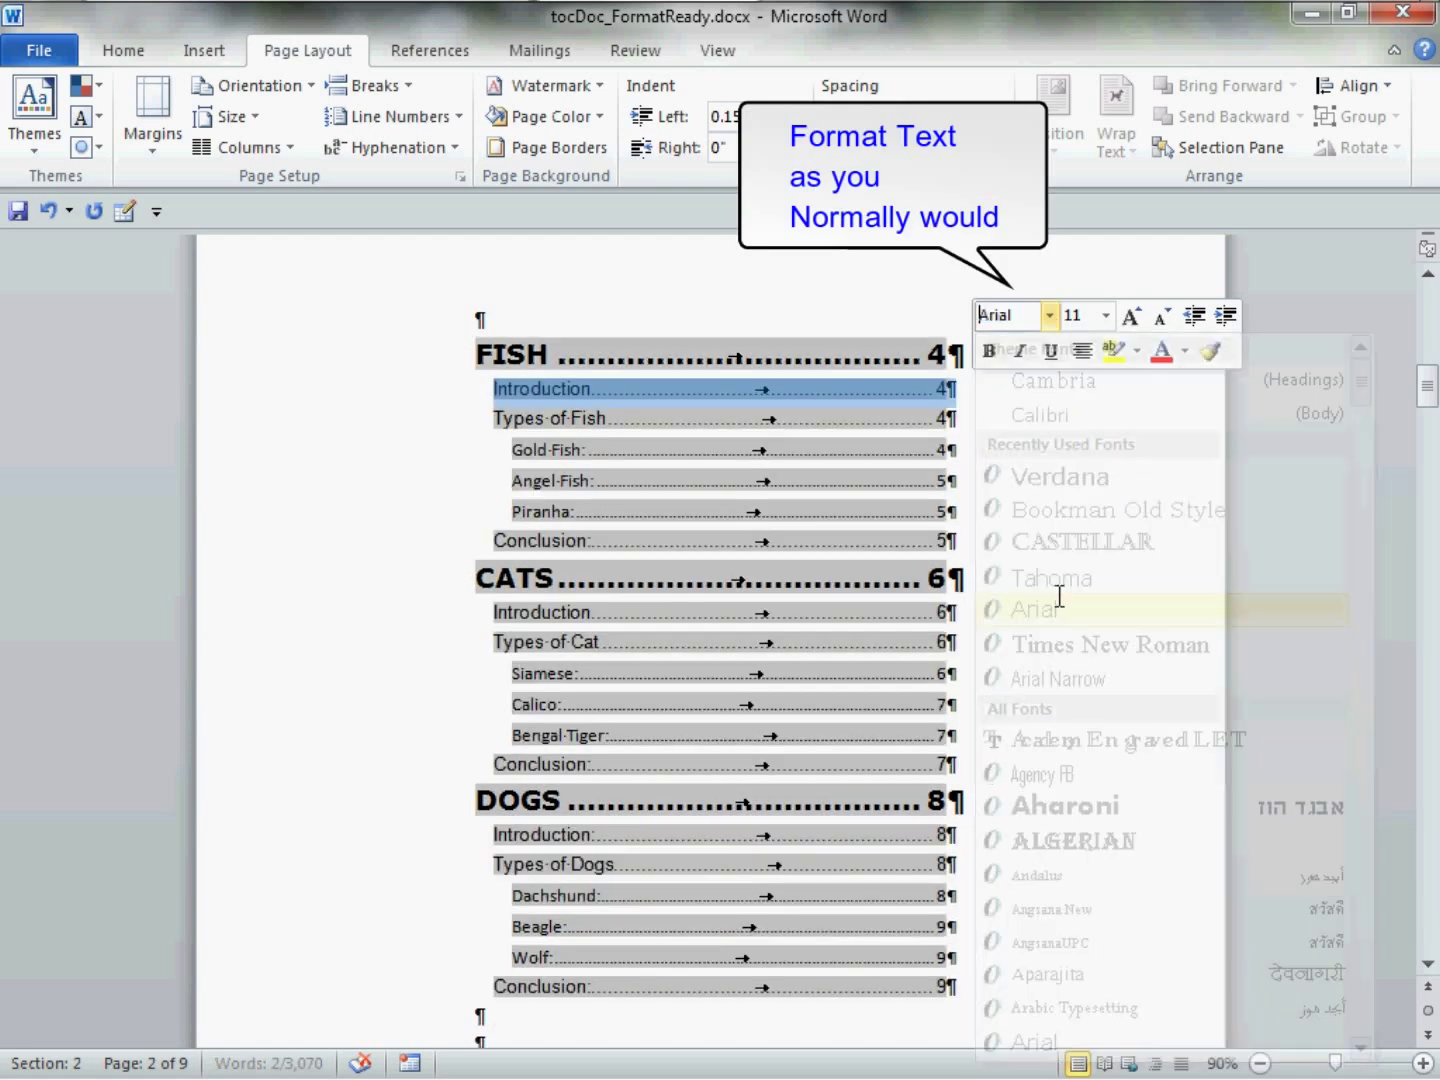
click(1107, 319)
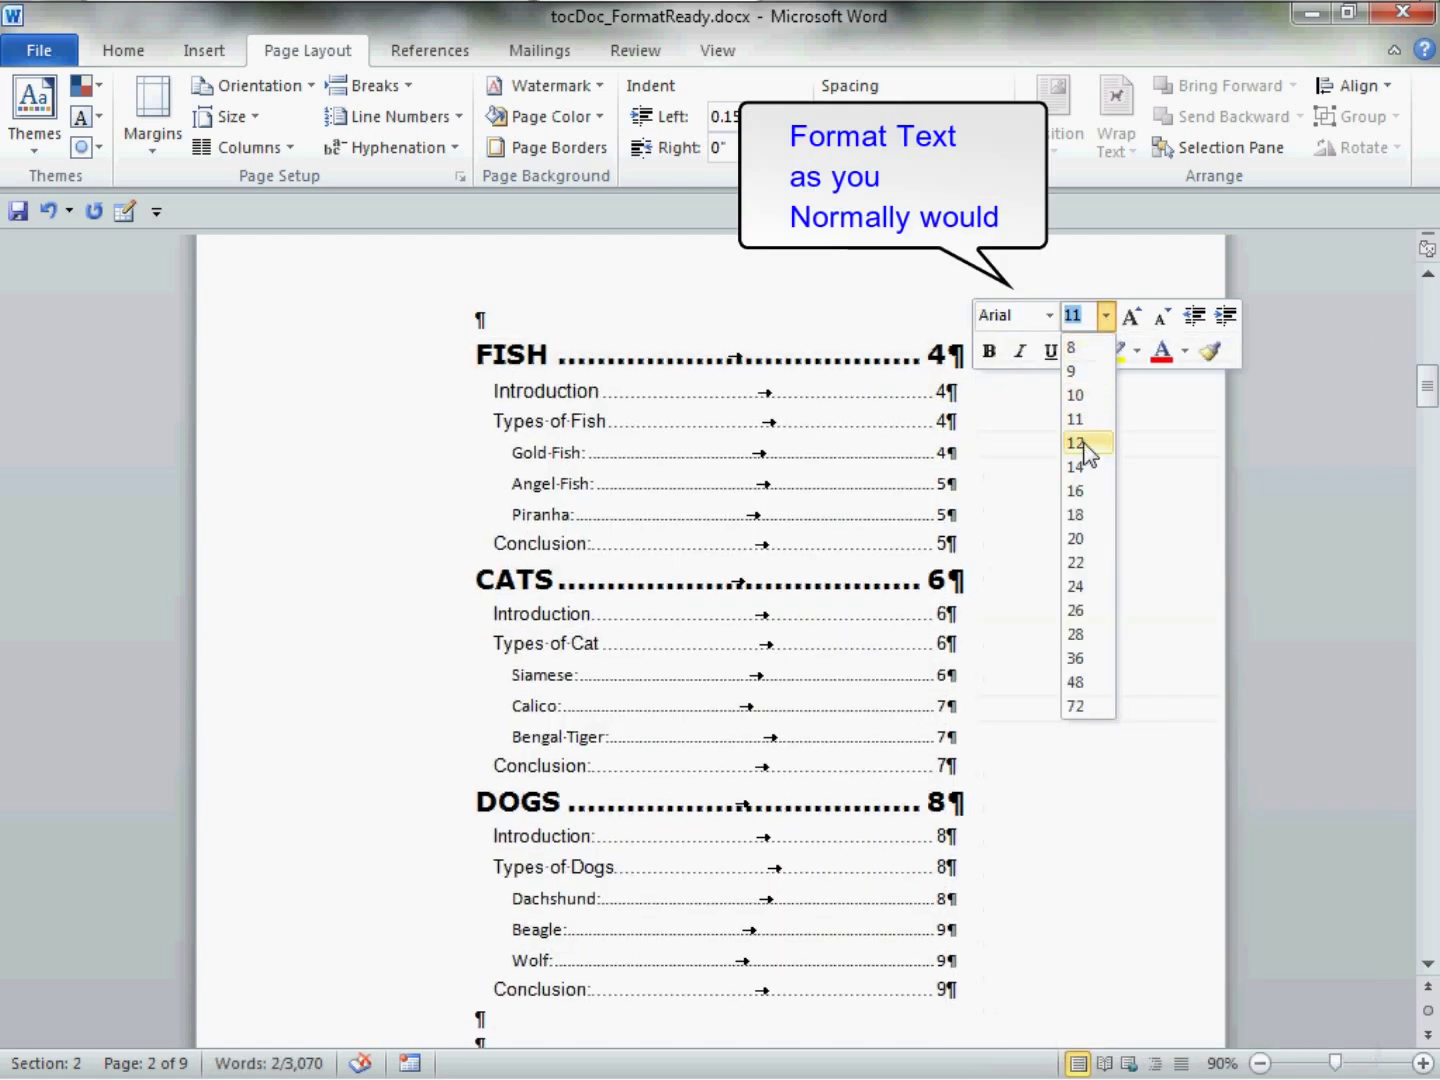
click(1085, 443)
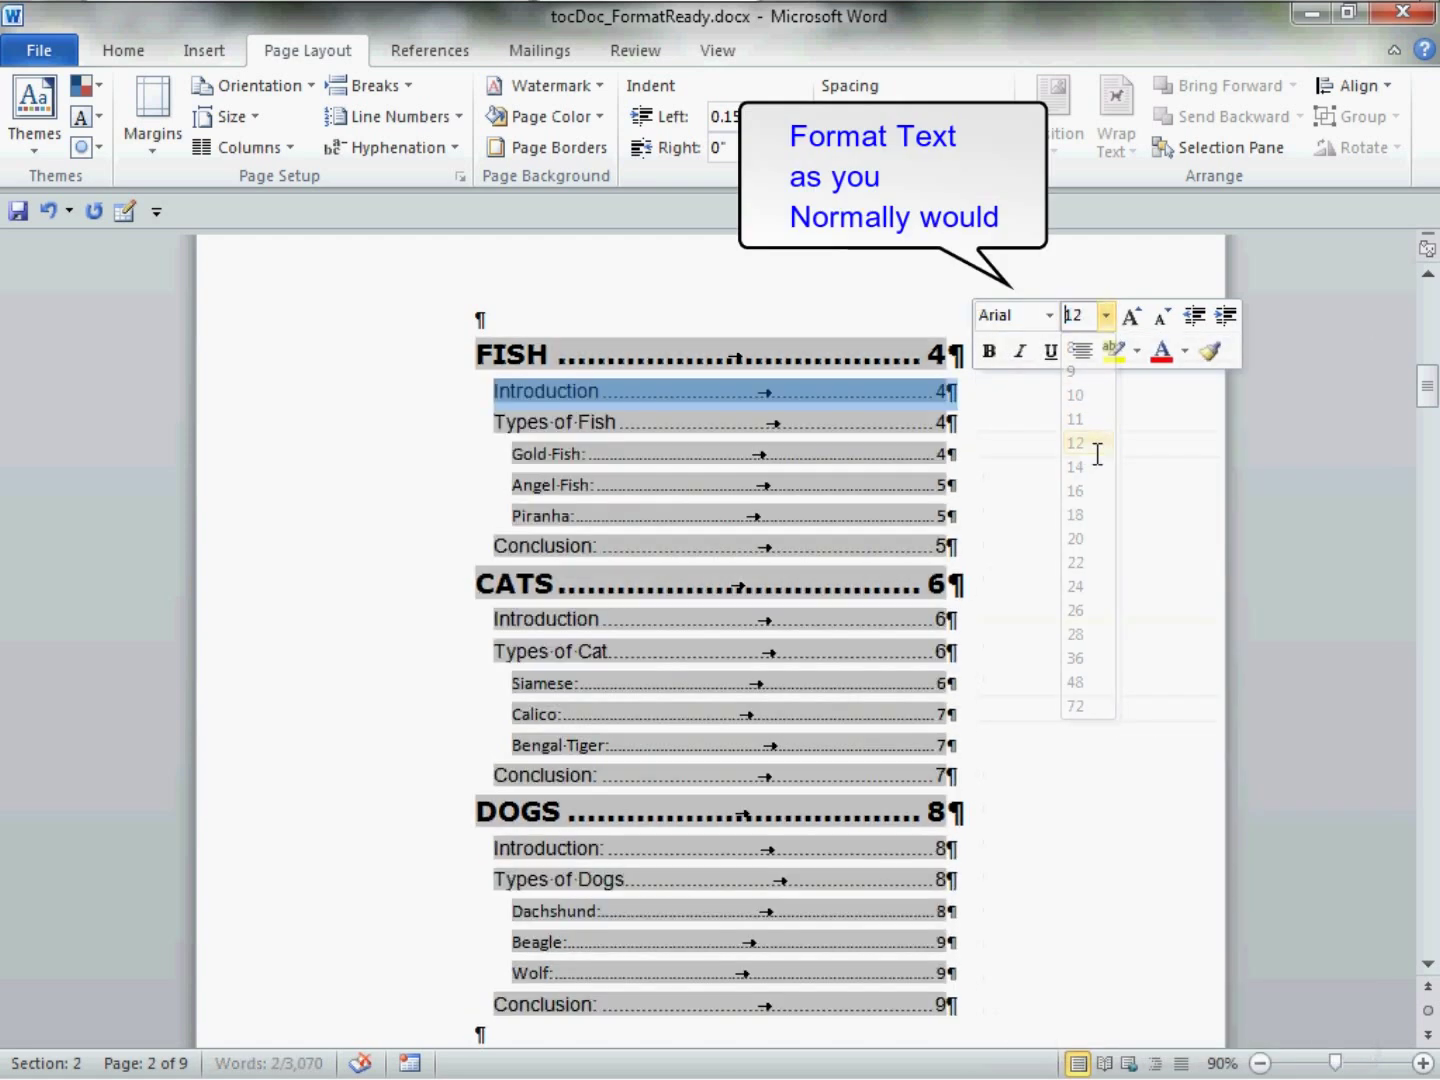
click(529, 315)
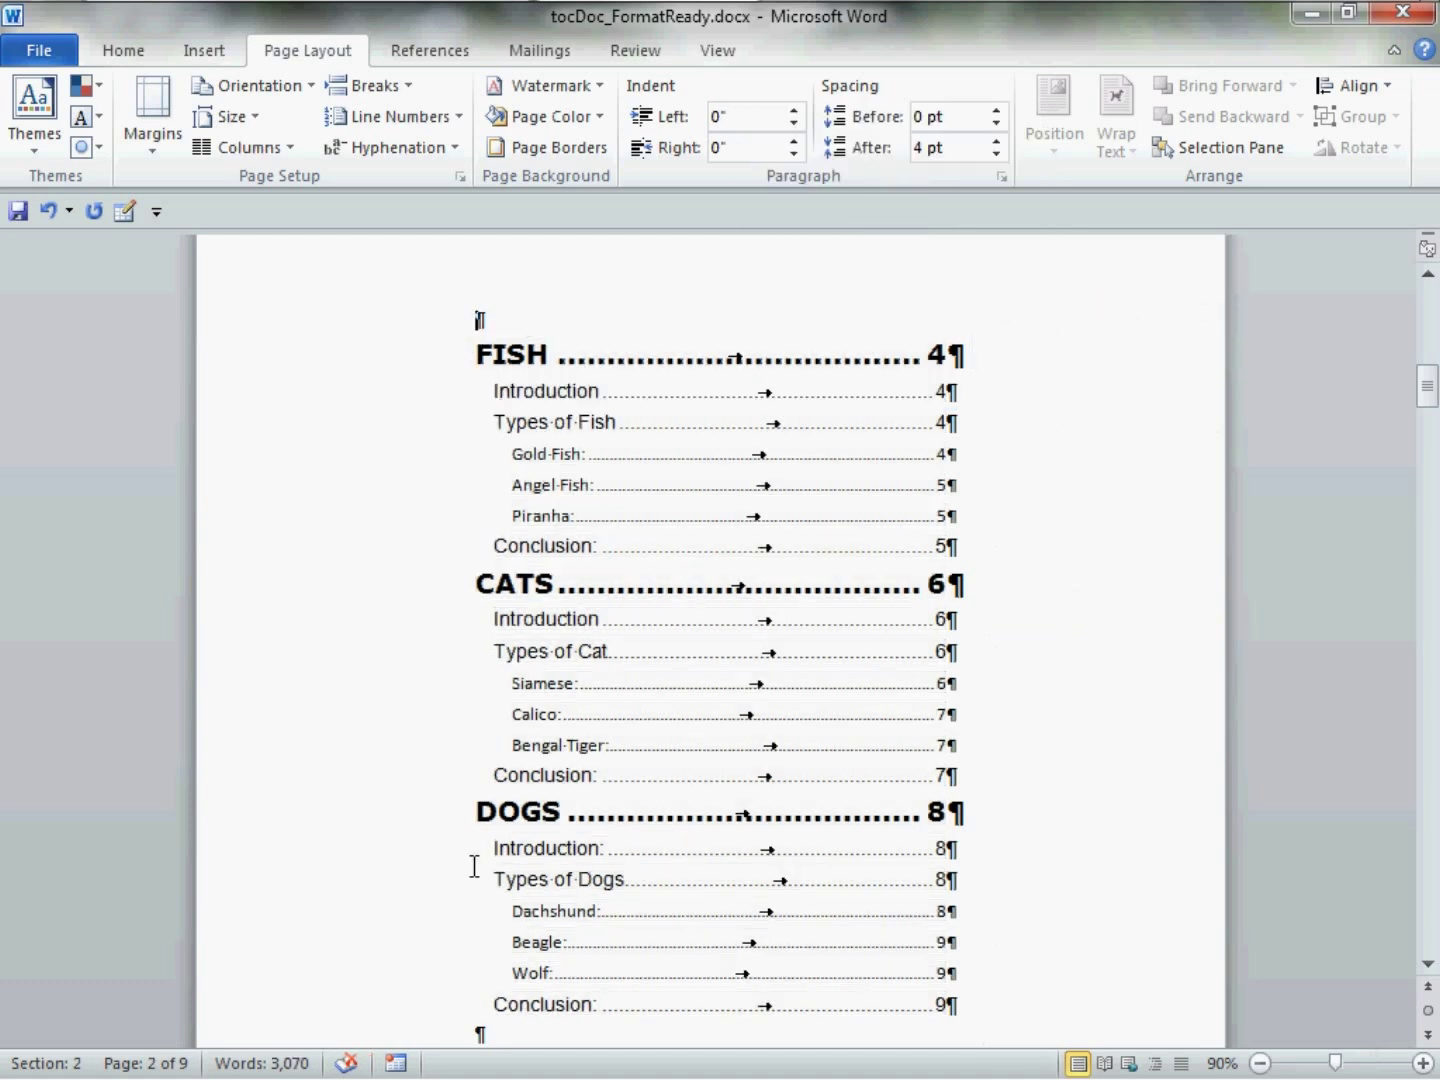
- Change the font of the whole Gold Fish line in the table of contents to Tahoma, including its paragraph mark
double_click(524, 465)
drag(570, 466, 980, 466)
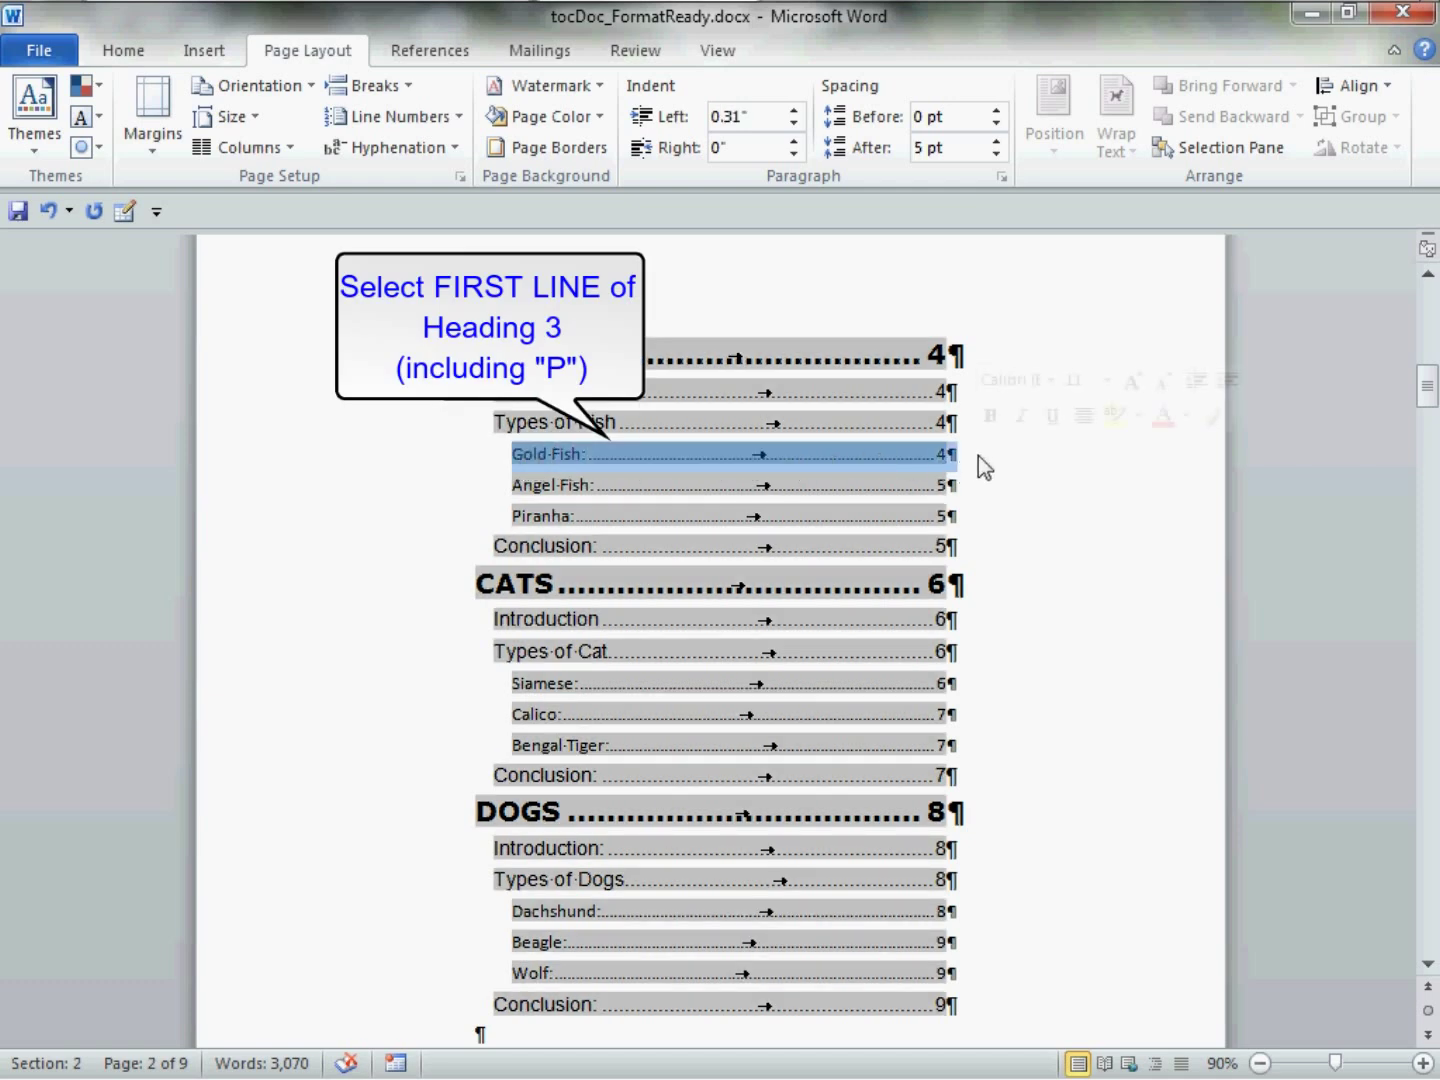
click(1050, 380)
click(1061, 644)
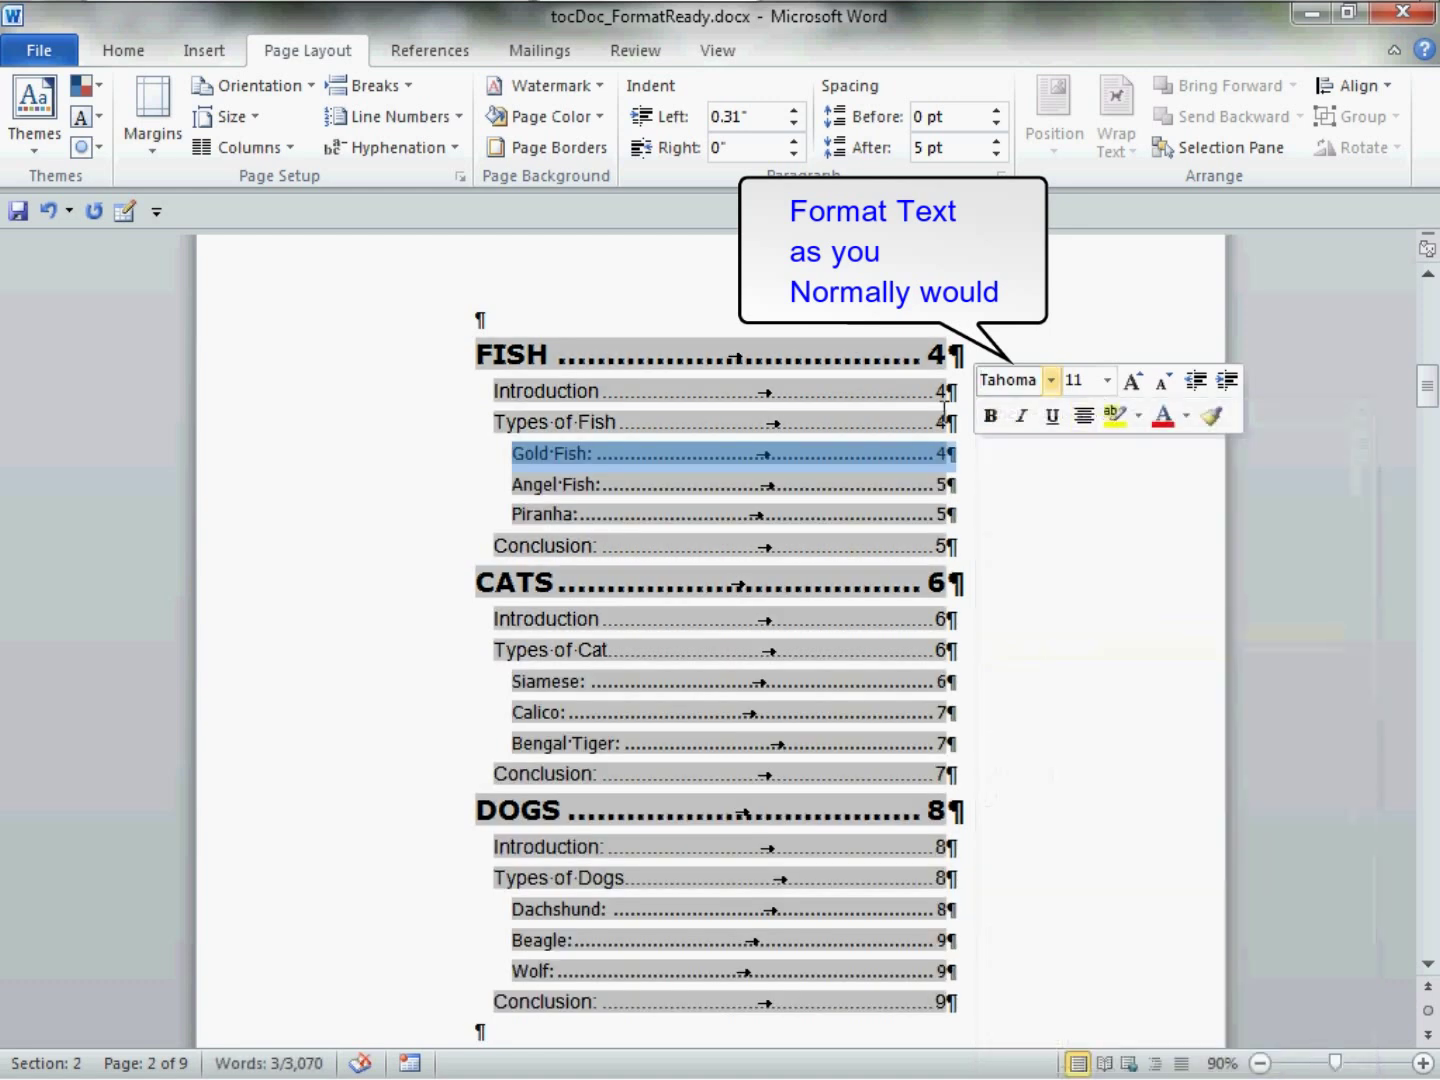
click(510, 319)
scroll(960, 603, down, 1)
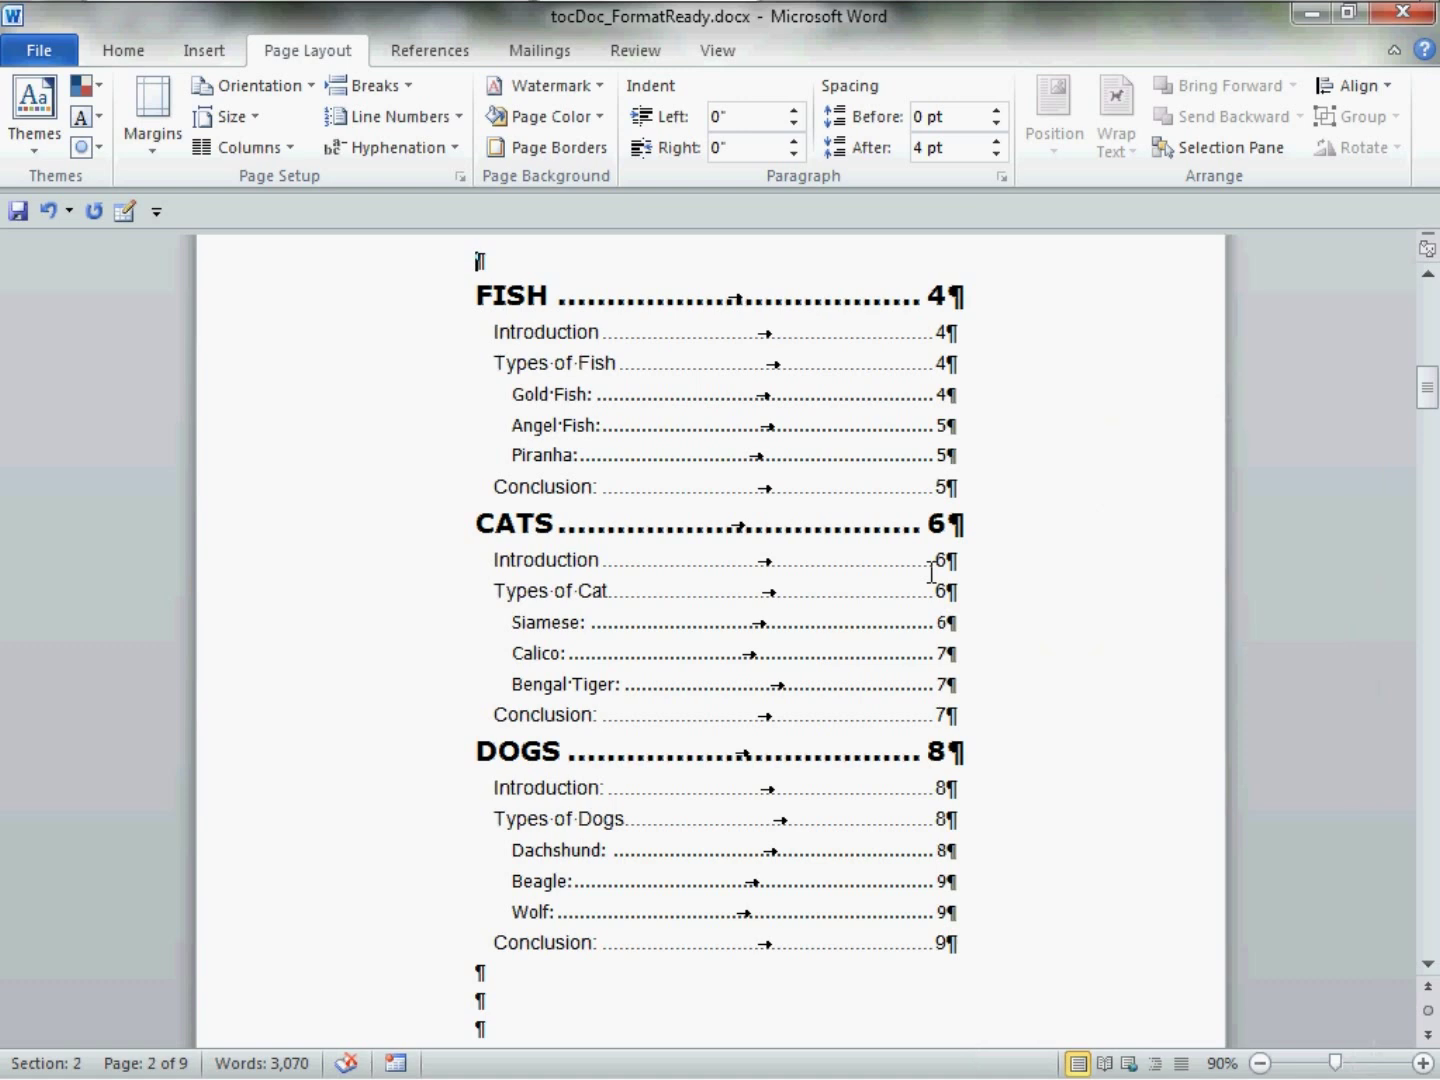
scroll(931, 572, up, 1)
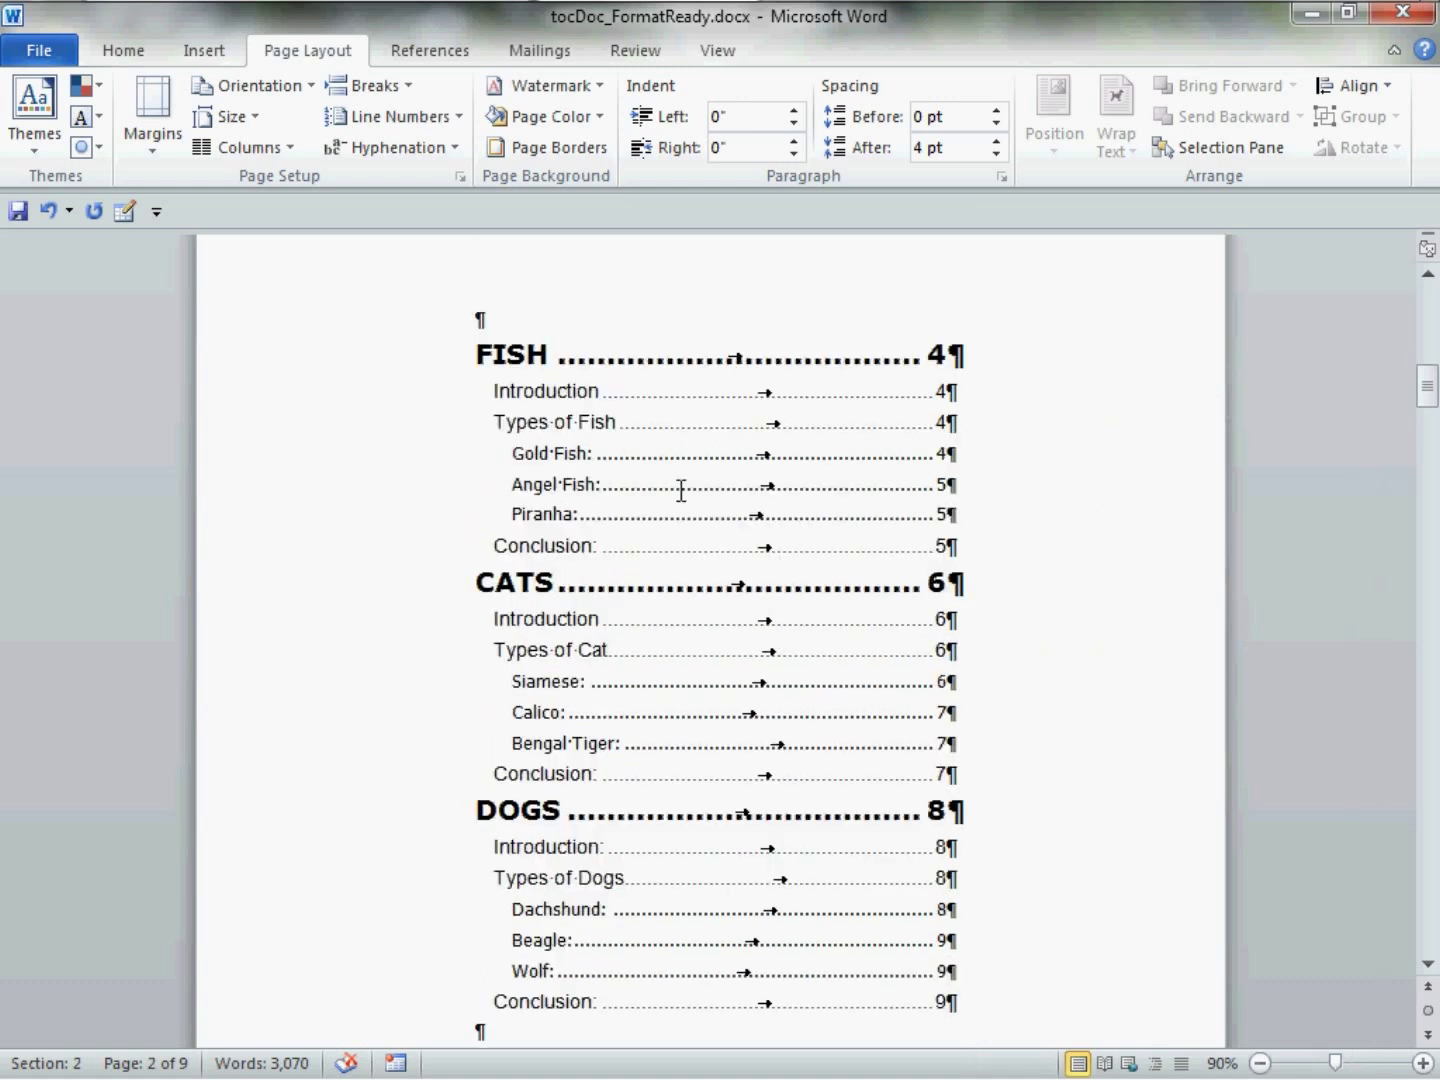
- Set the left indentation of the whole Introduction line under FISH, including its paragraph mark, to 0.3"
click(495, 394)
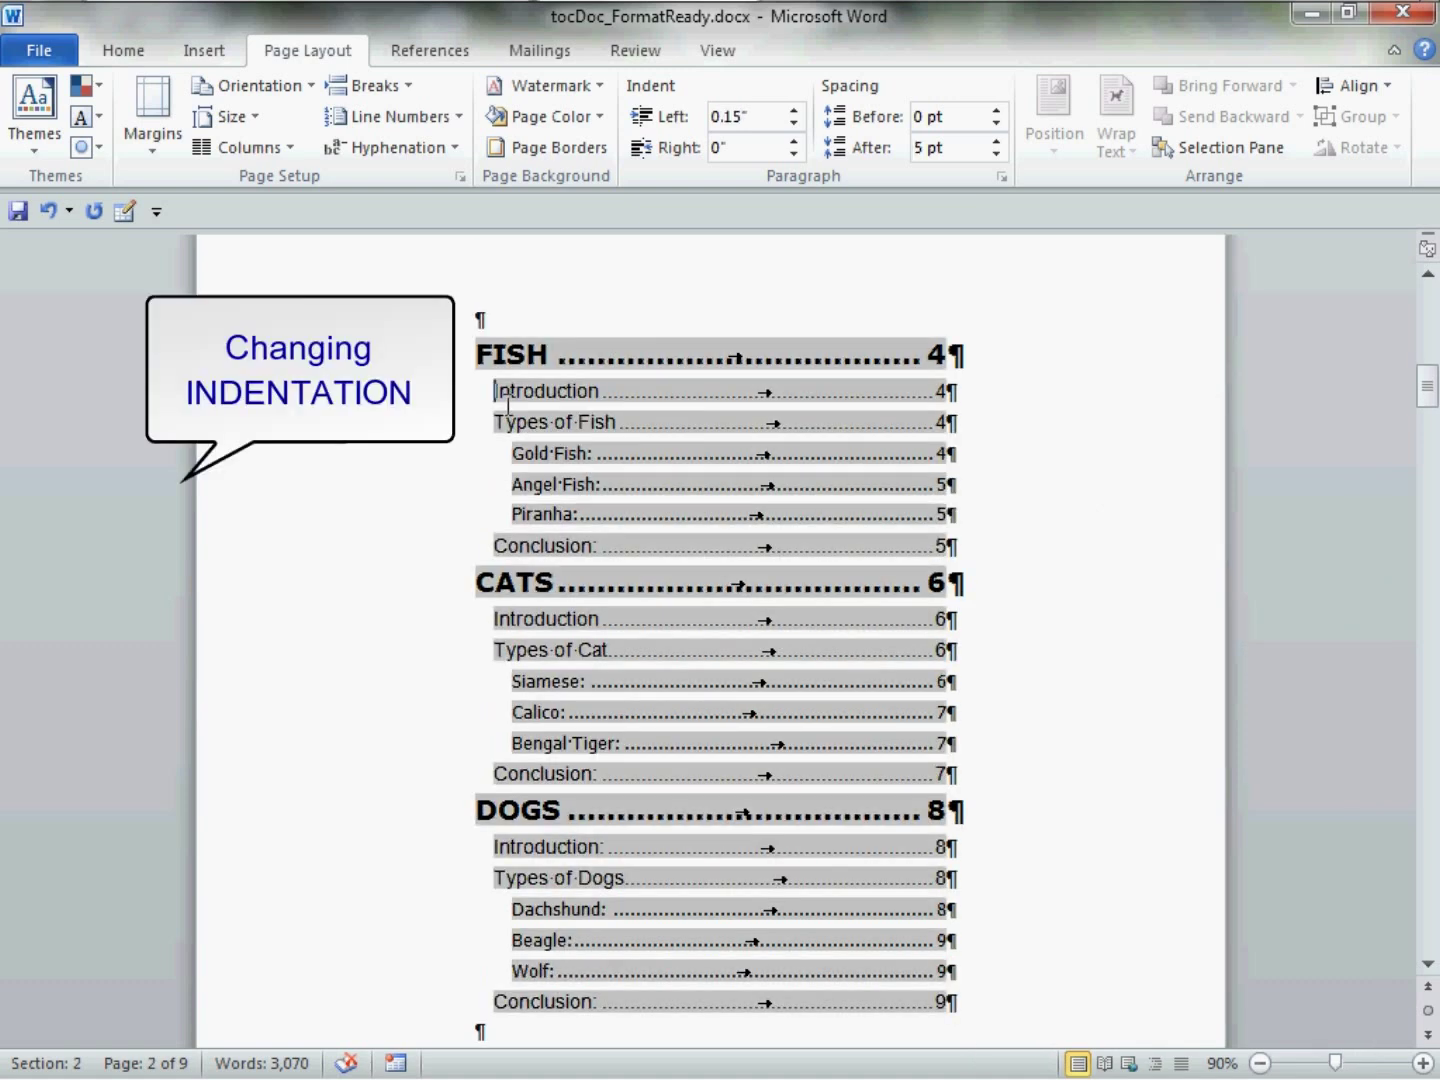
drag(495, 395, 703, 405)
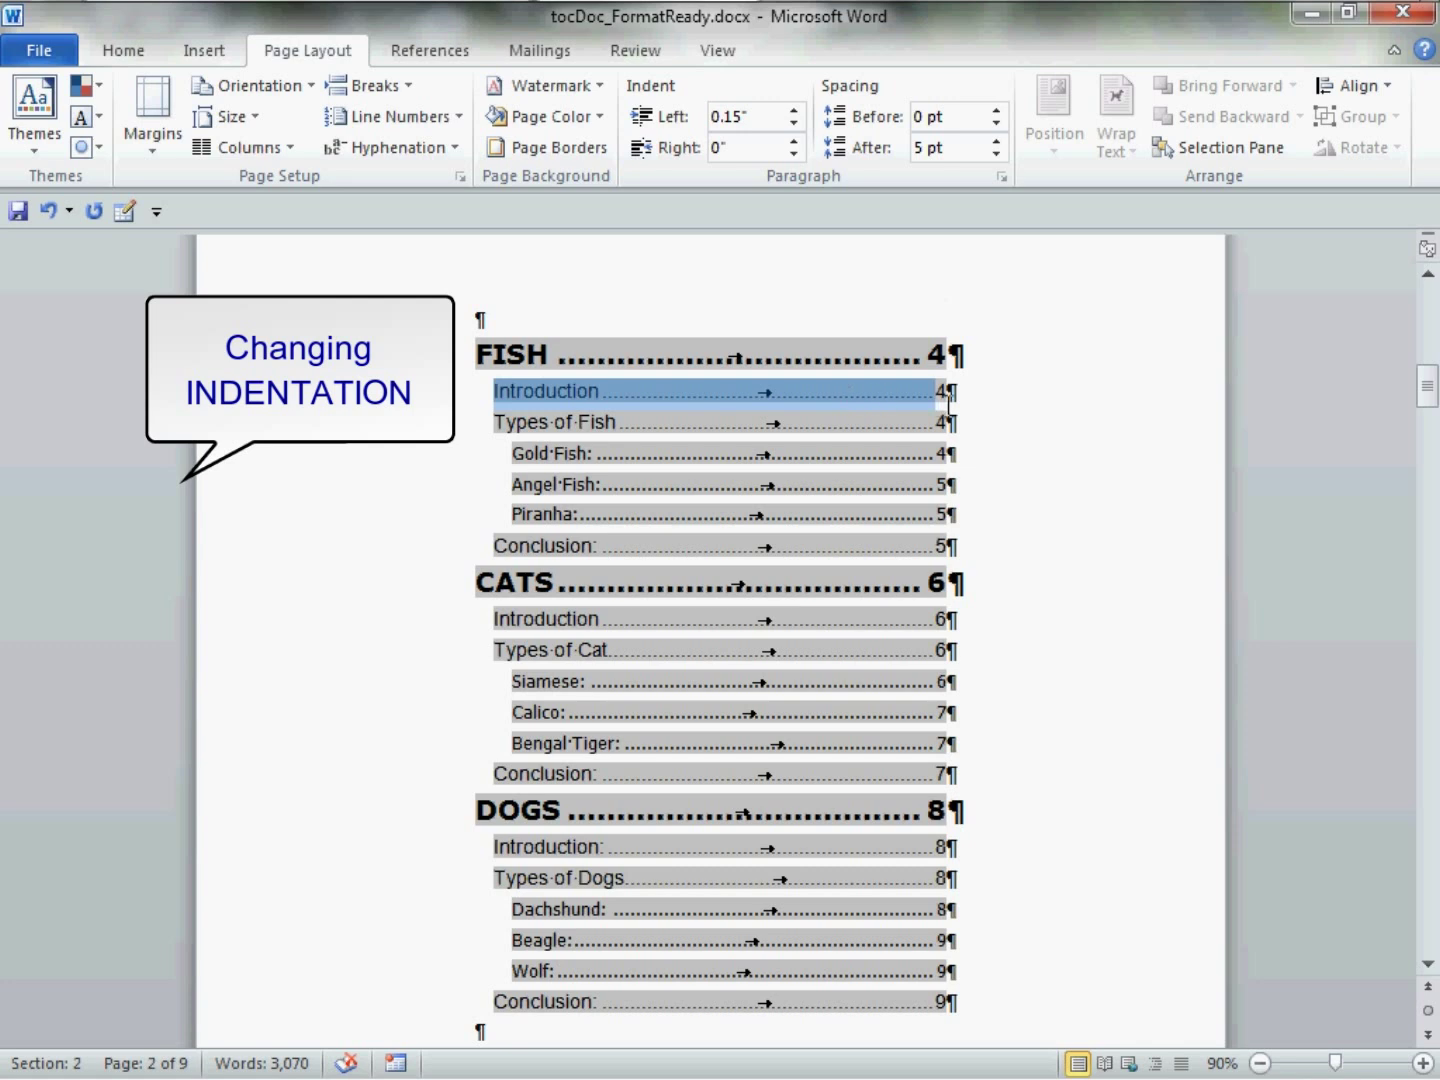
drag(948, 401, 988, 405)
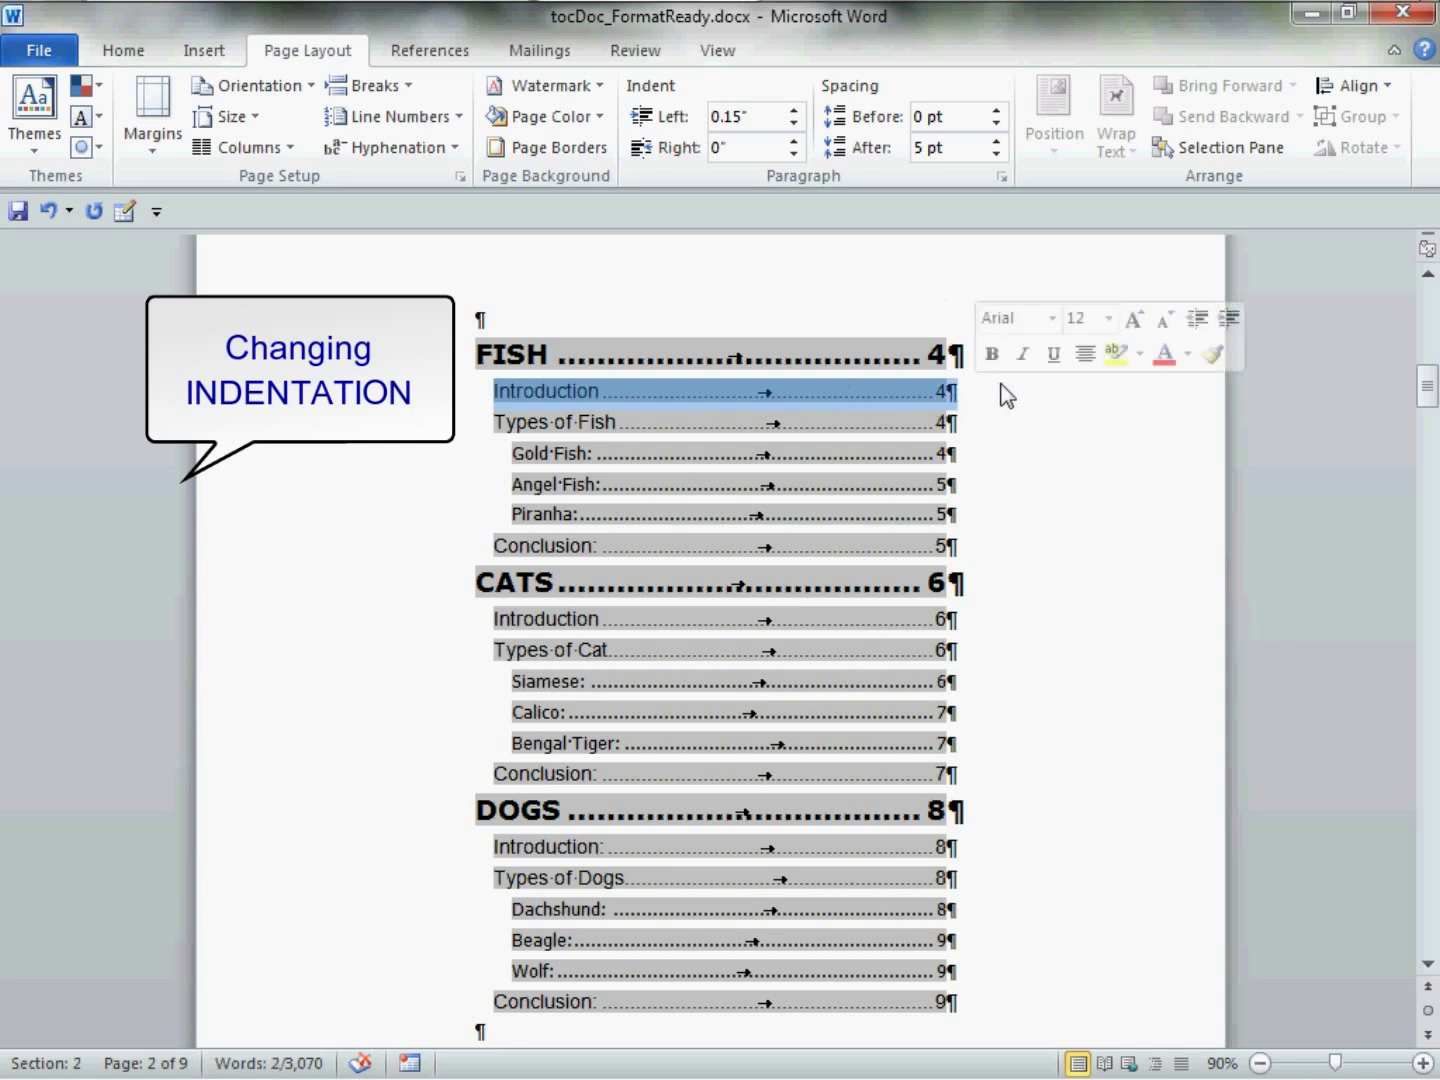
right_click(861, 405)
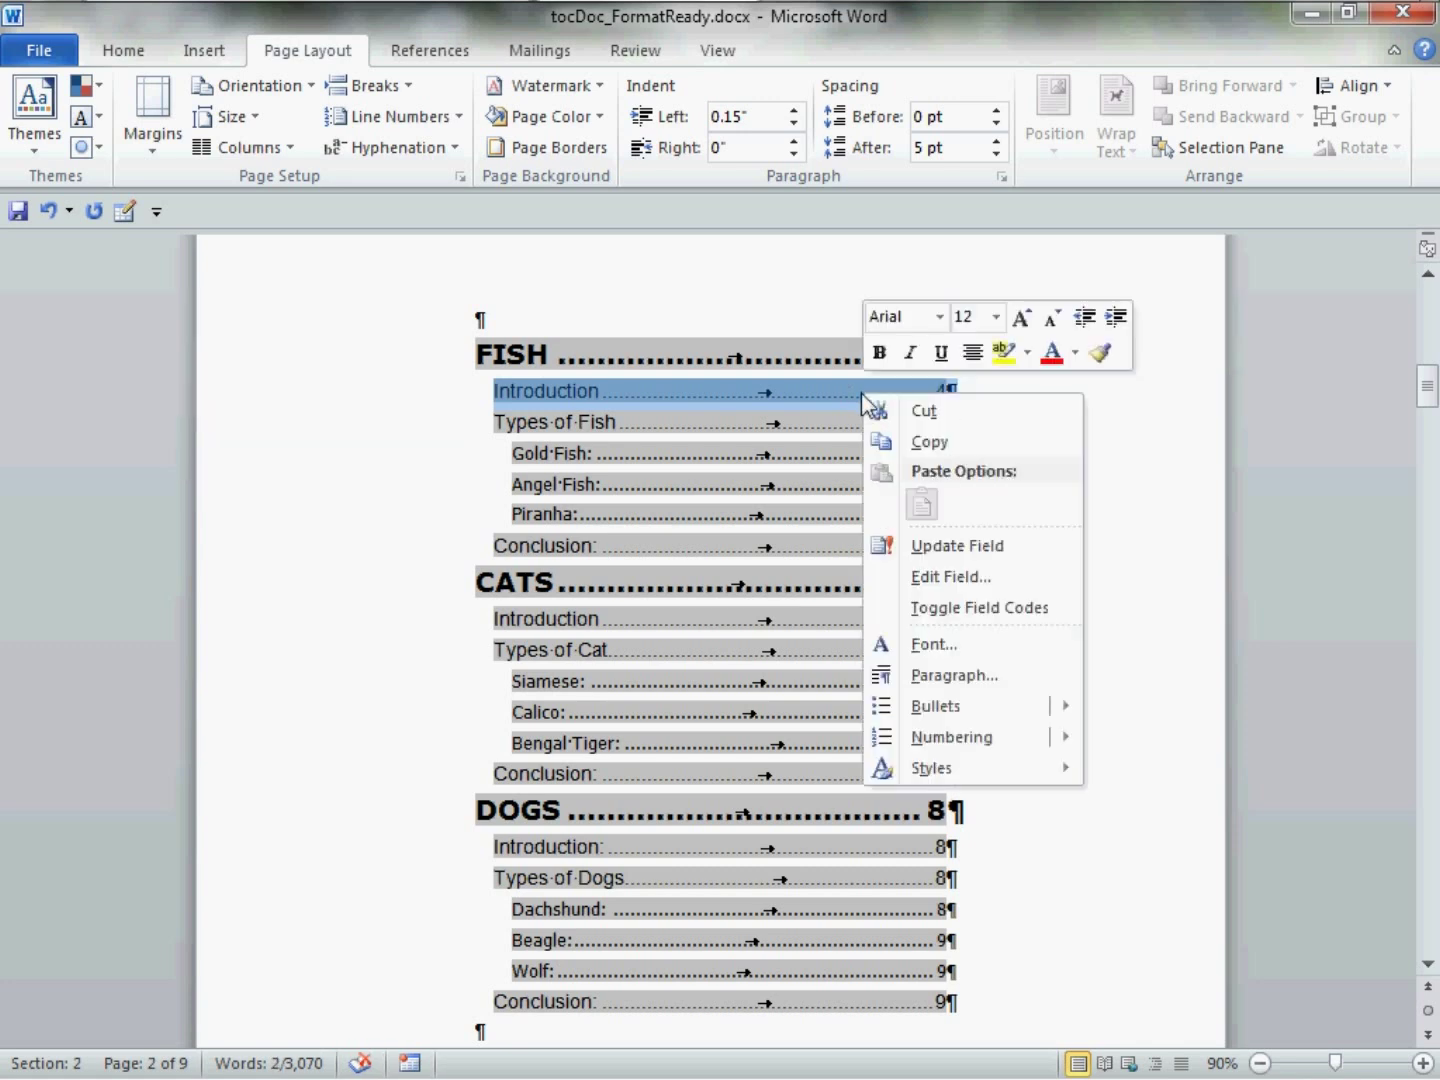
click(1022, 684)
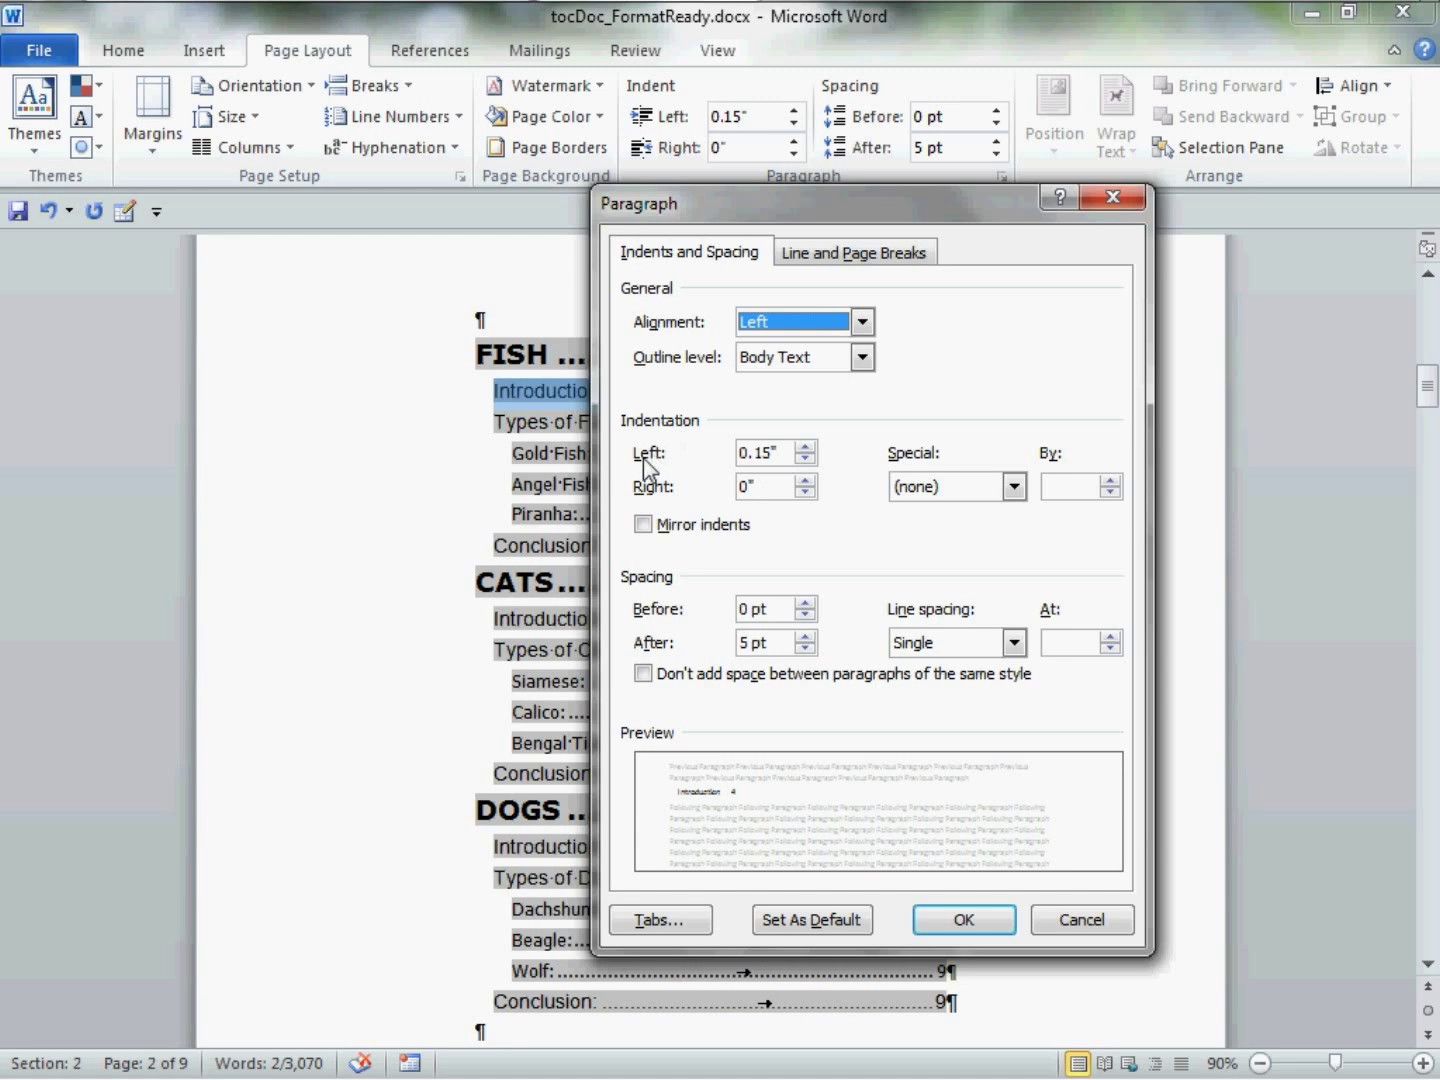
click(806, 449)
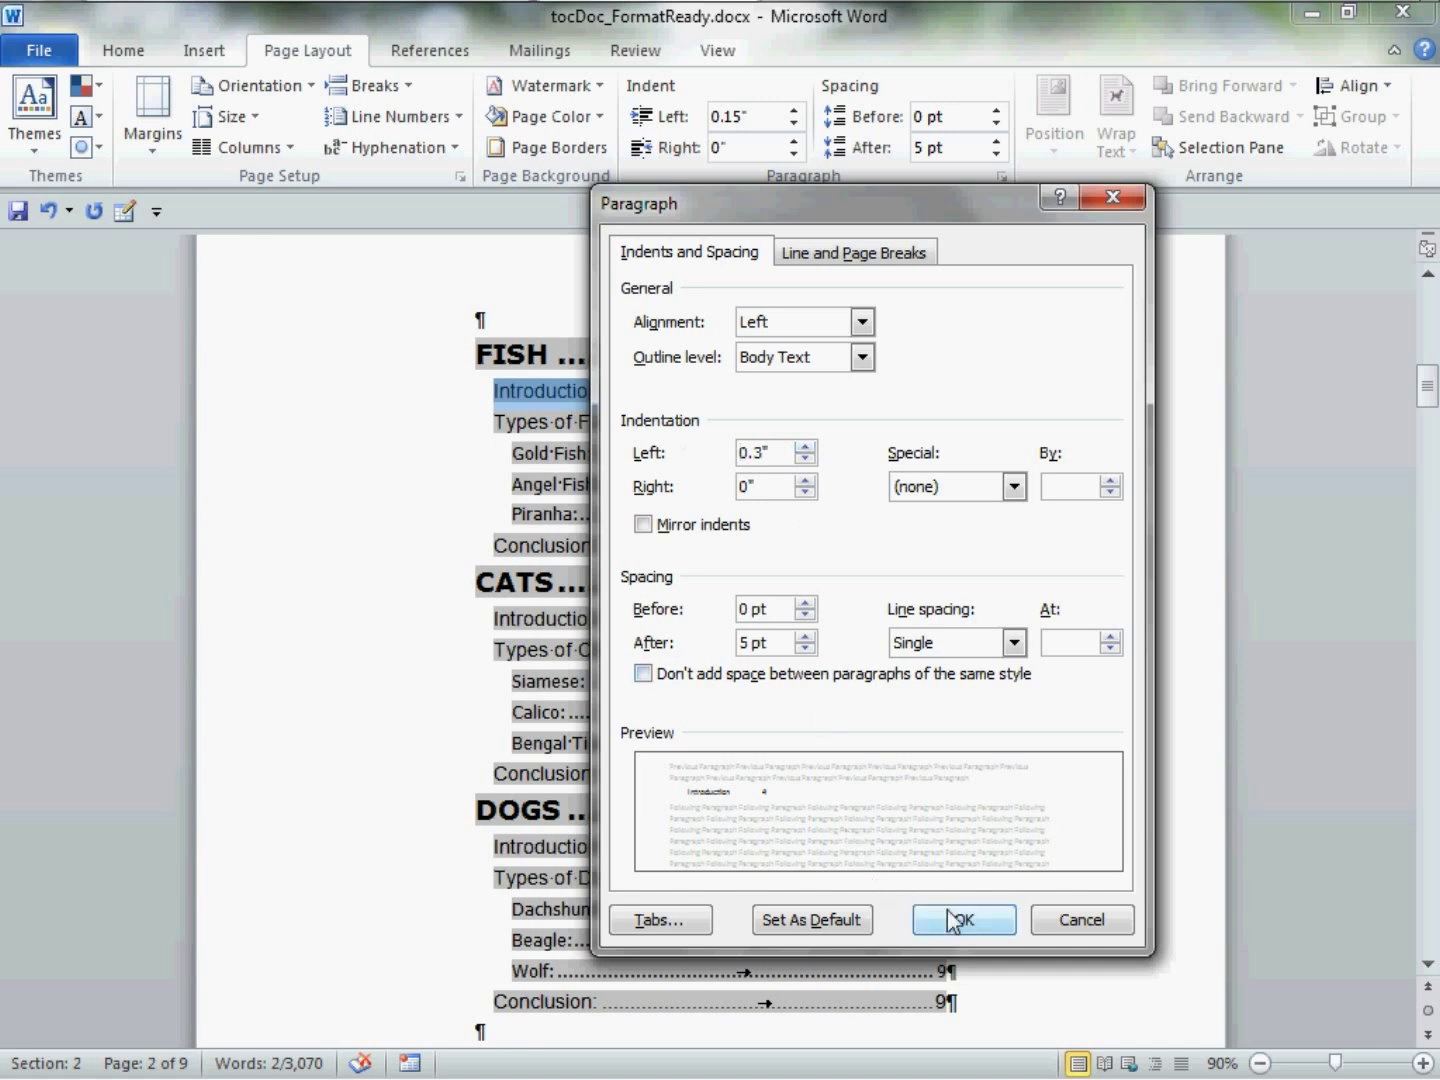
click(994, 917)
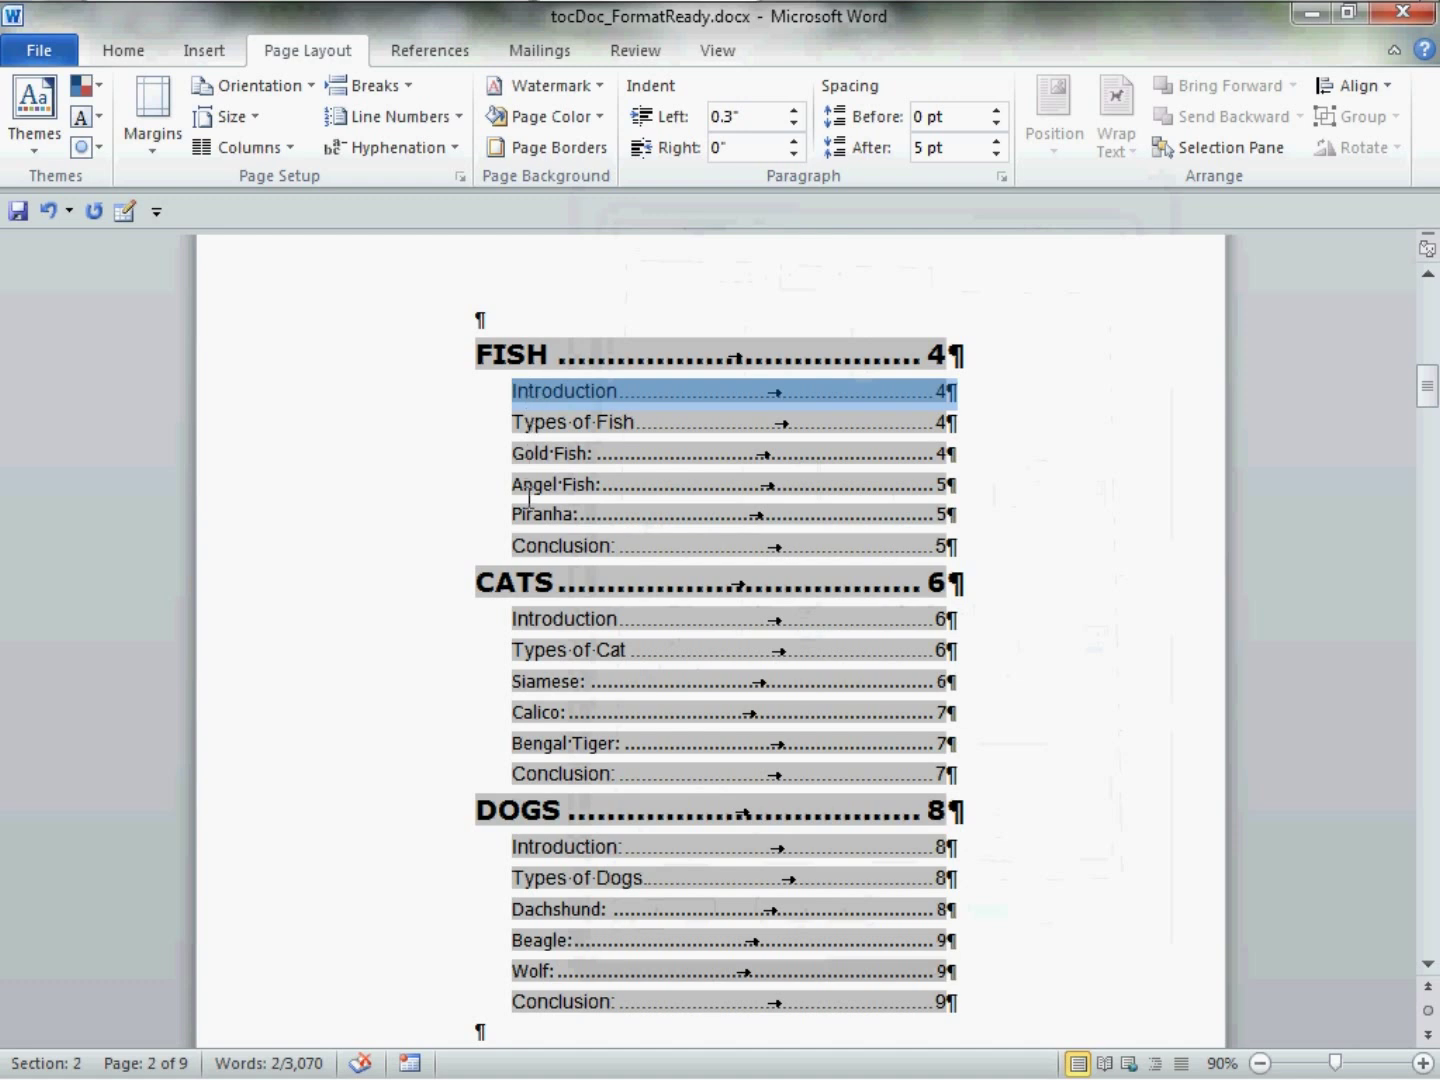
- Set the left indentation of the whole Gold Fish line in the table of contents, including its paragraph mark, to 0.6"
click(529, 464)
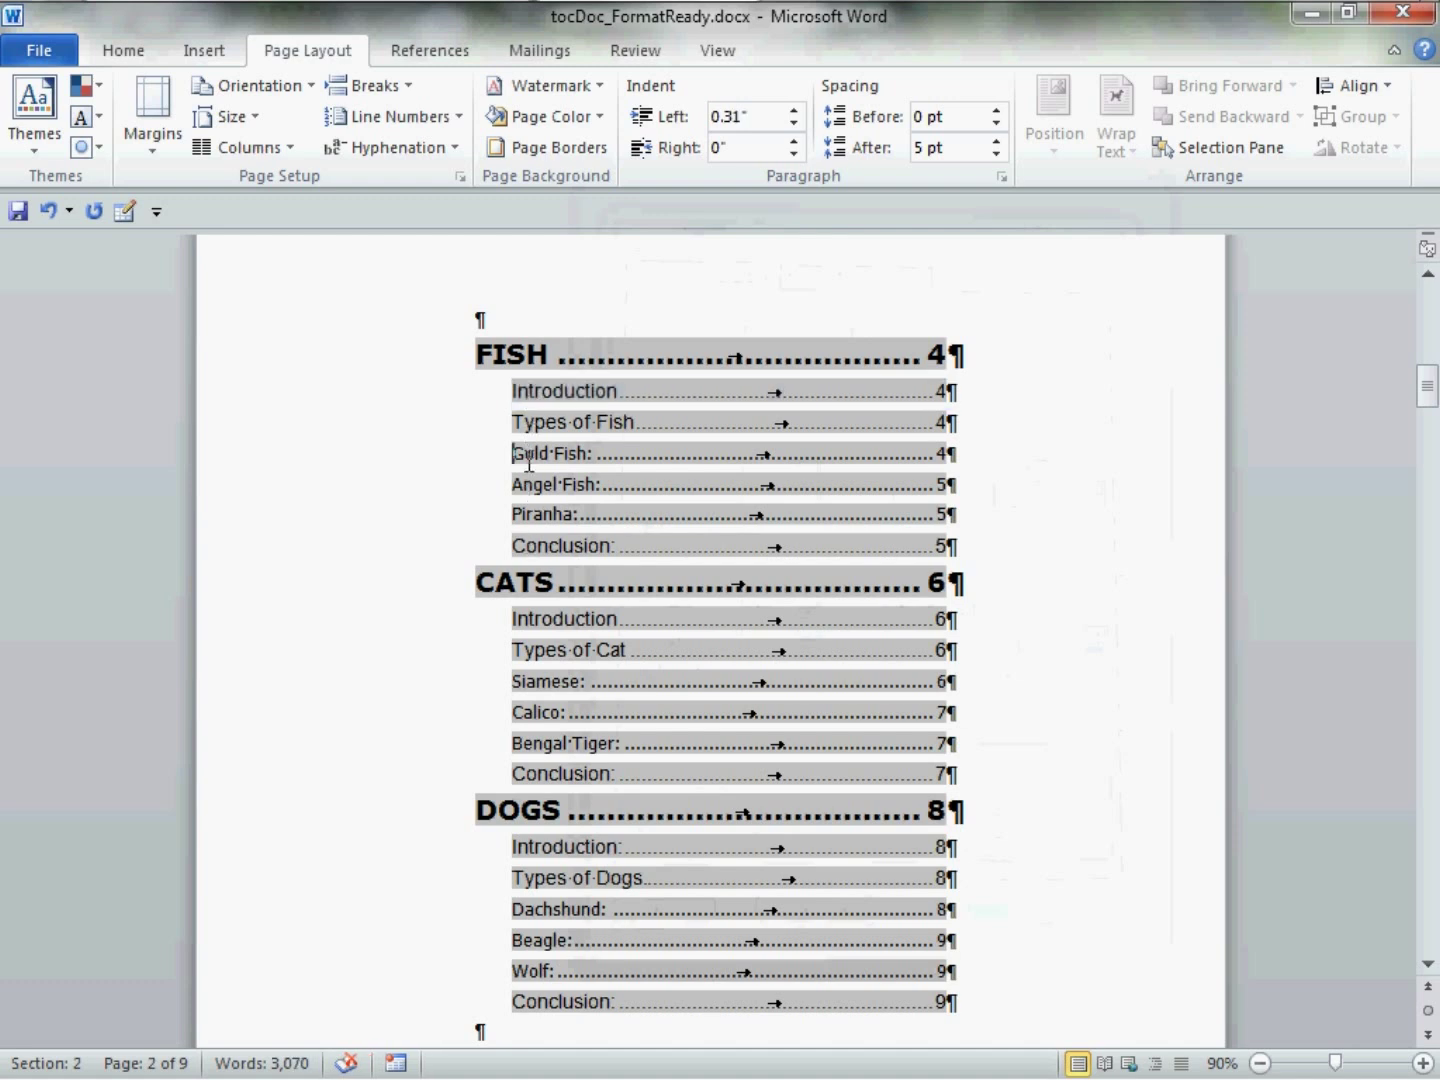
drag(516, 466, 796, 469)
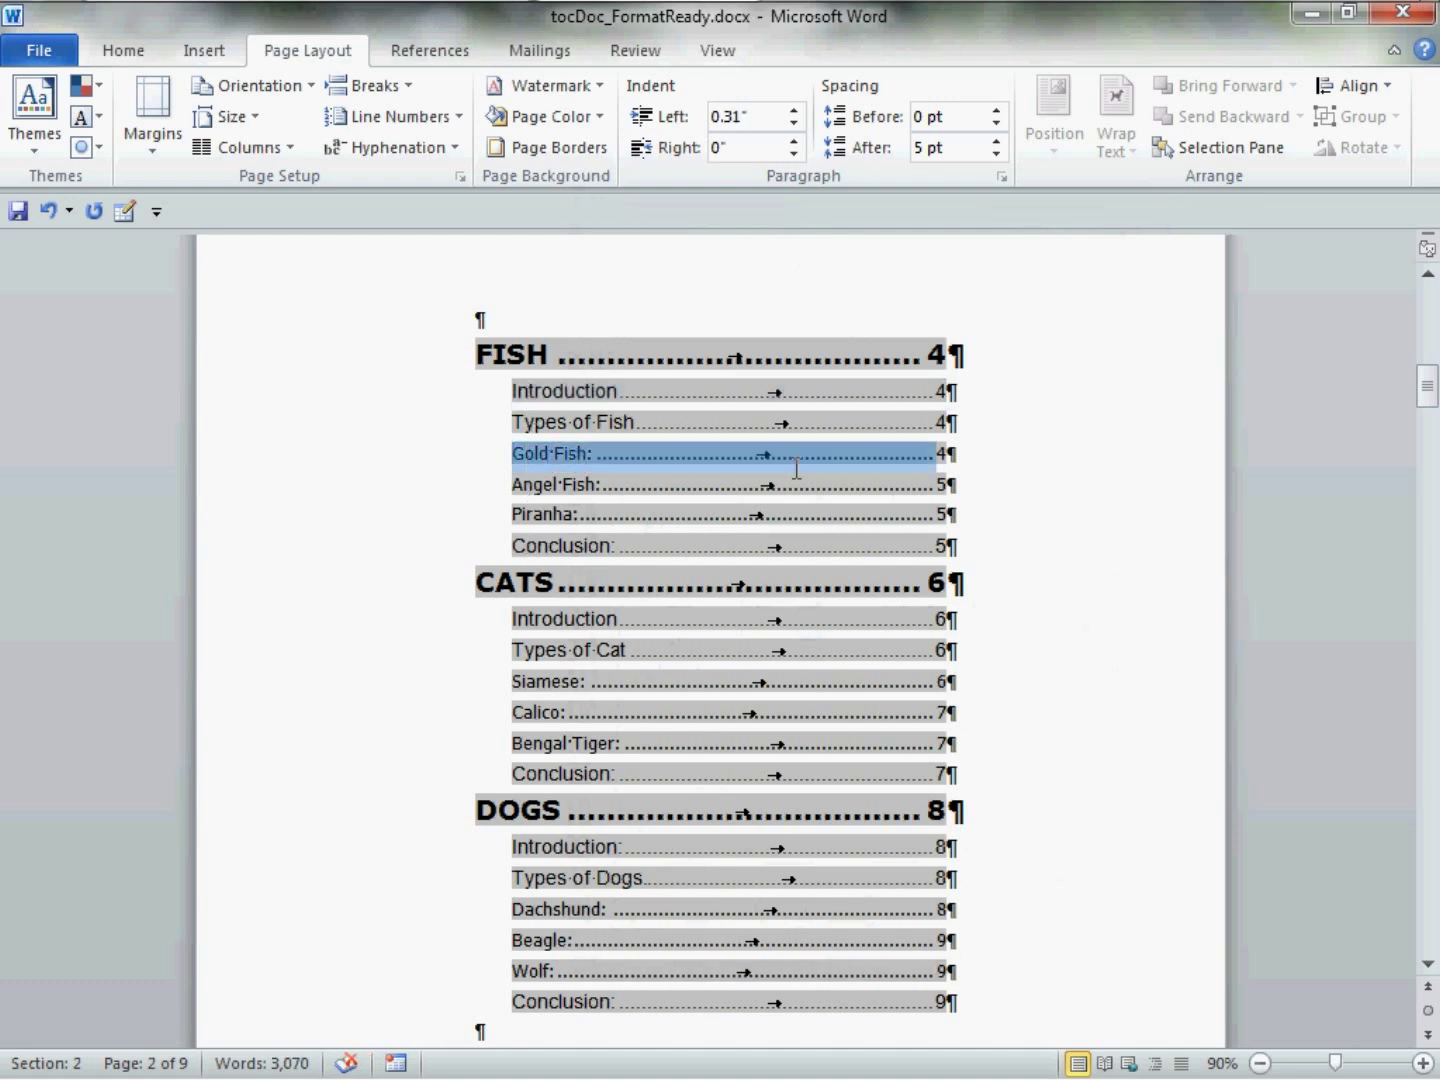
drag(935, 473, 966, 466)
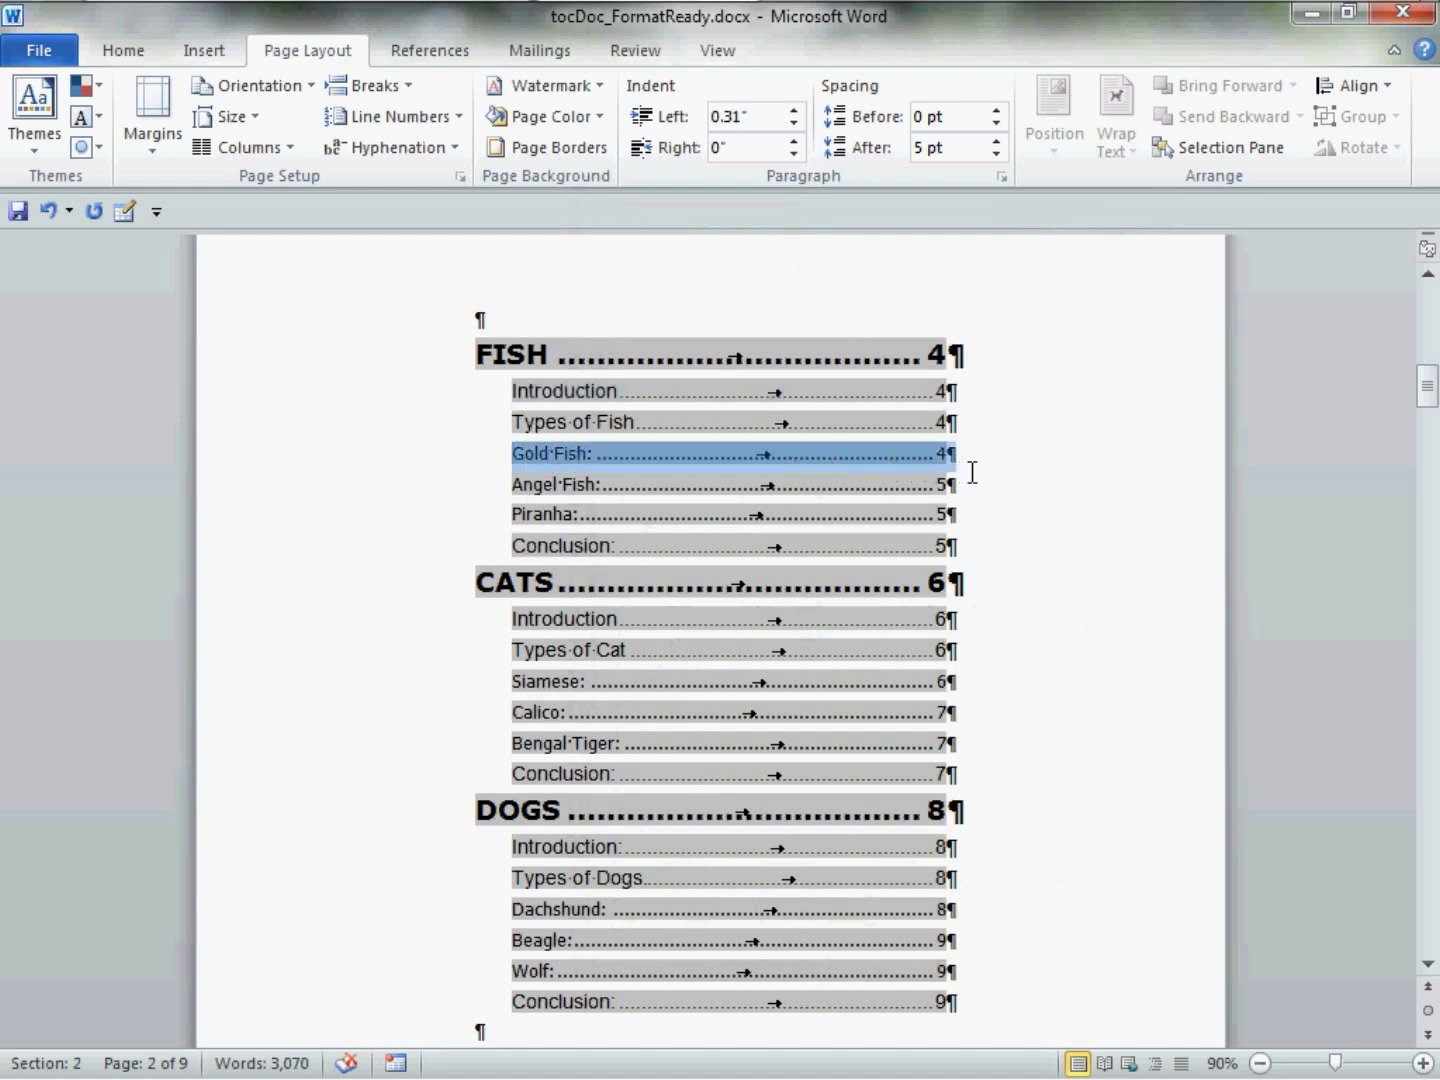
right_click(881, 446)
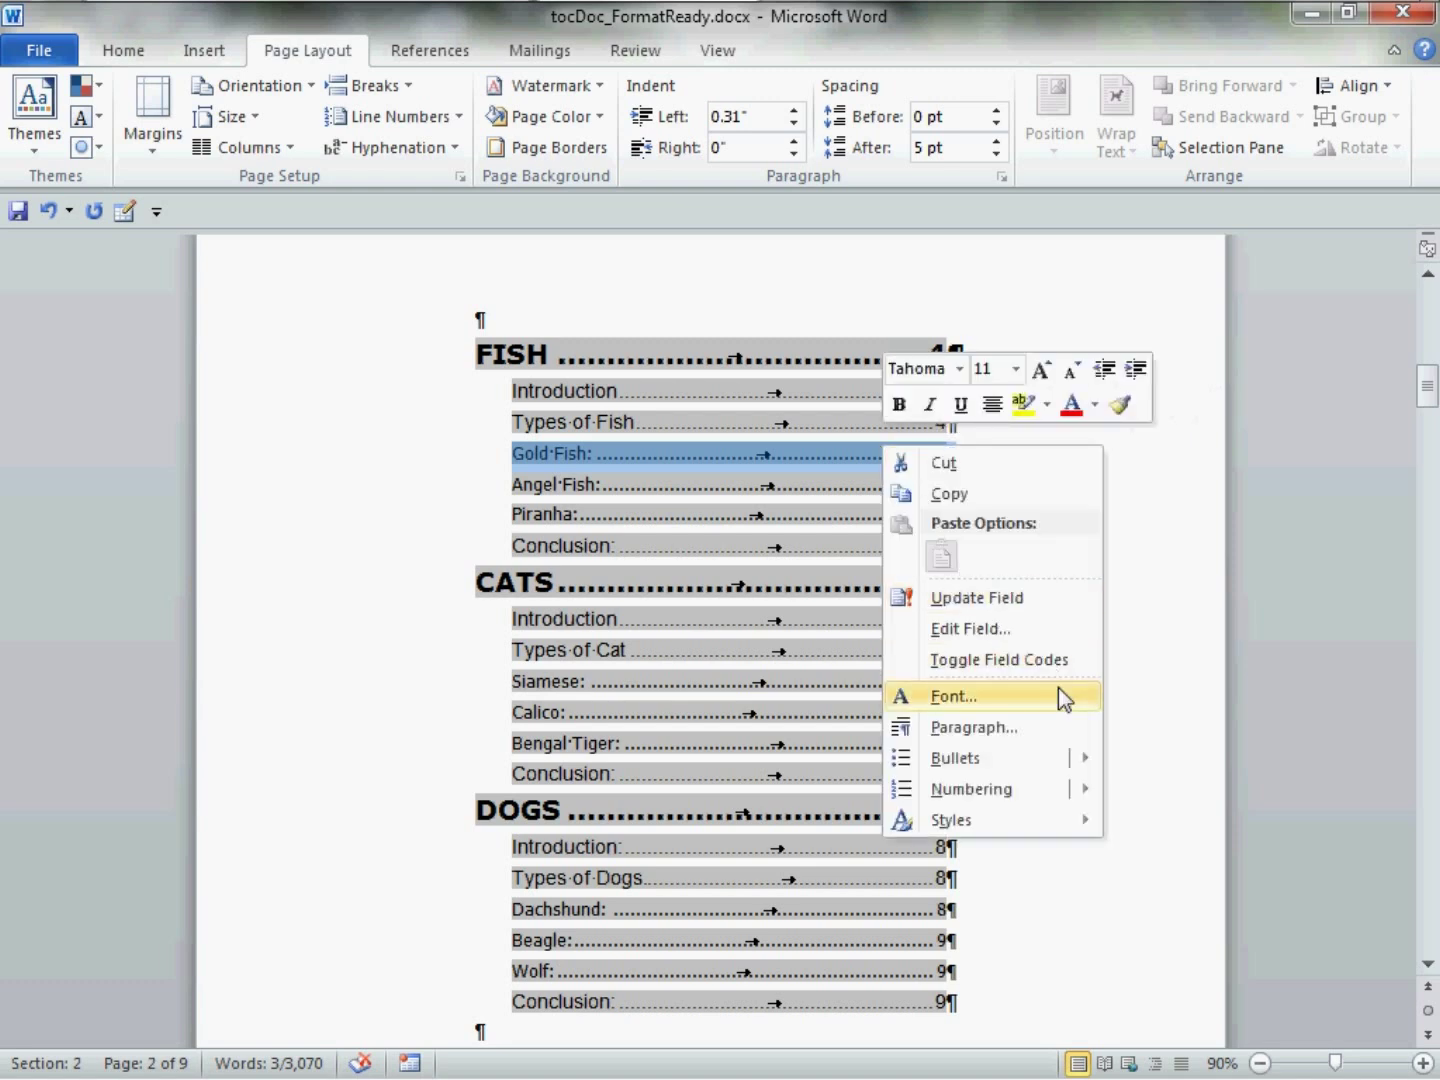
click(1057, 727)
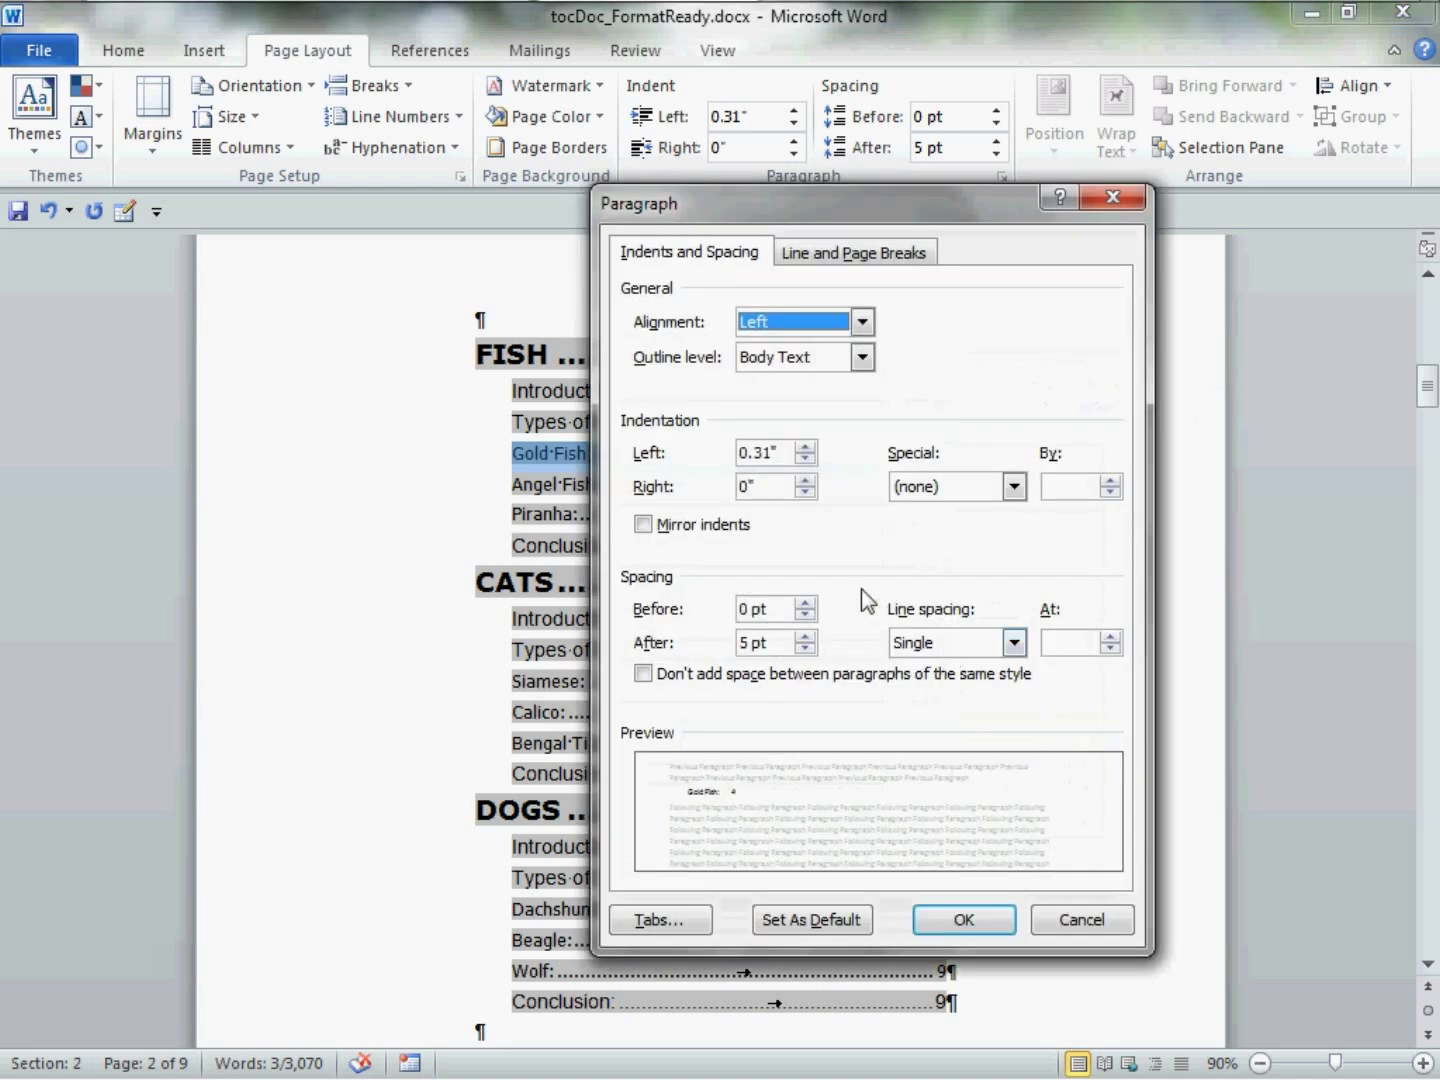
click(806, 447)
click(806, 447)
click(806, 447)
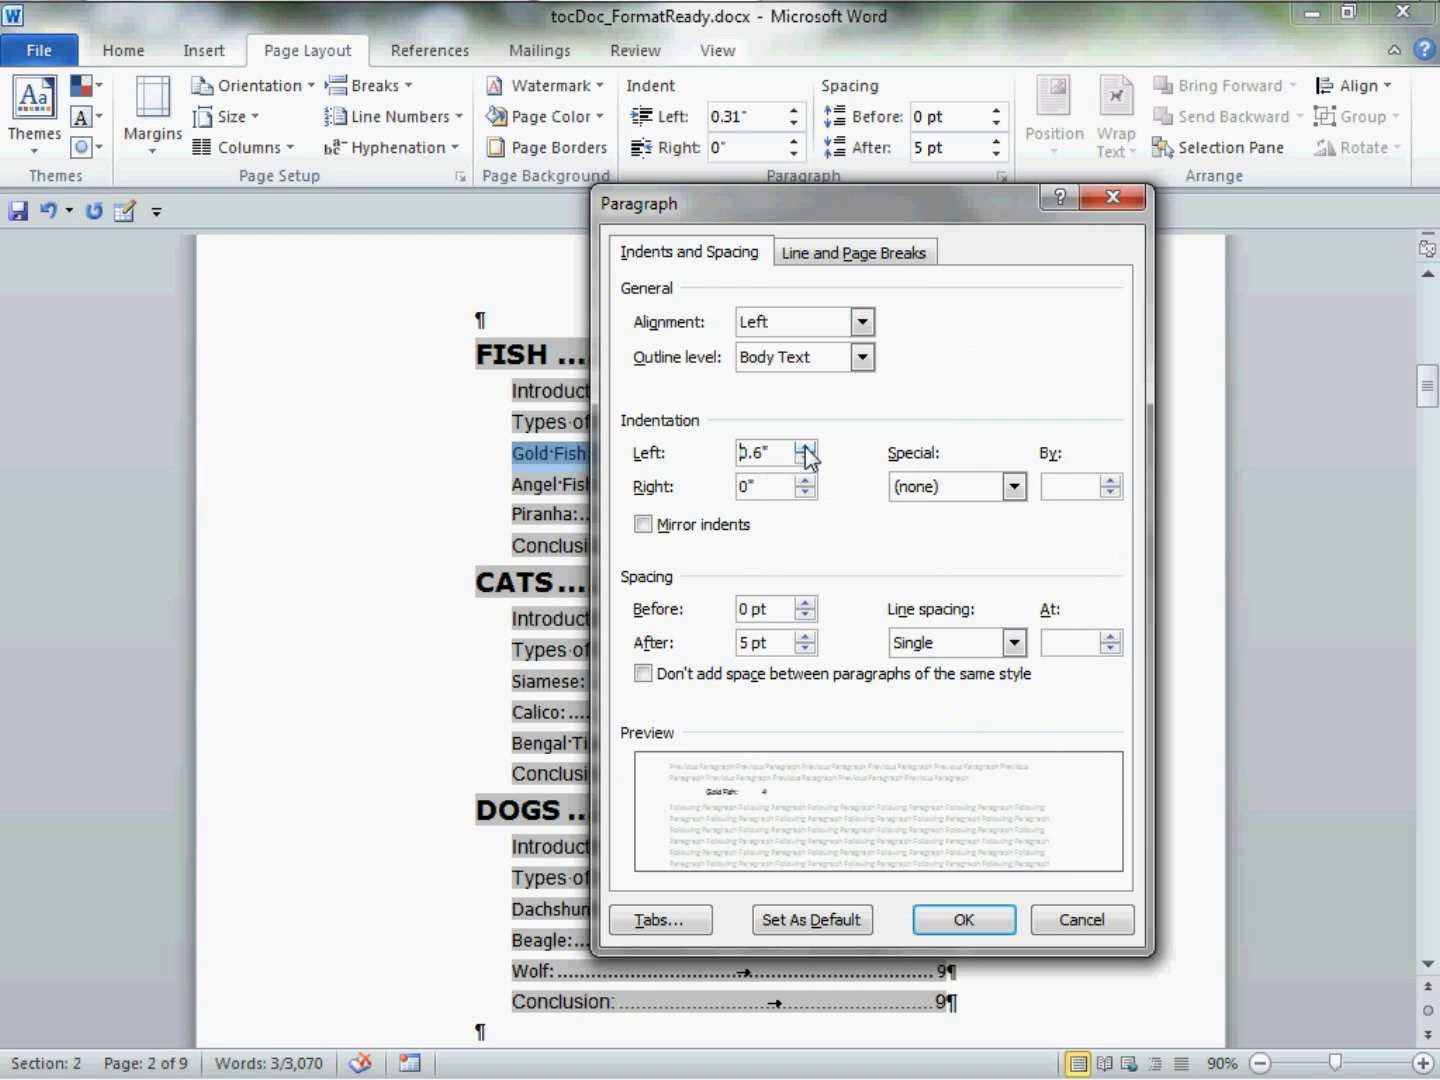
click(1001, 922)
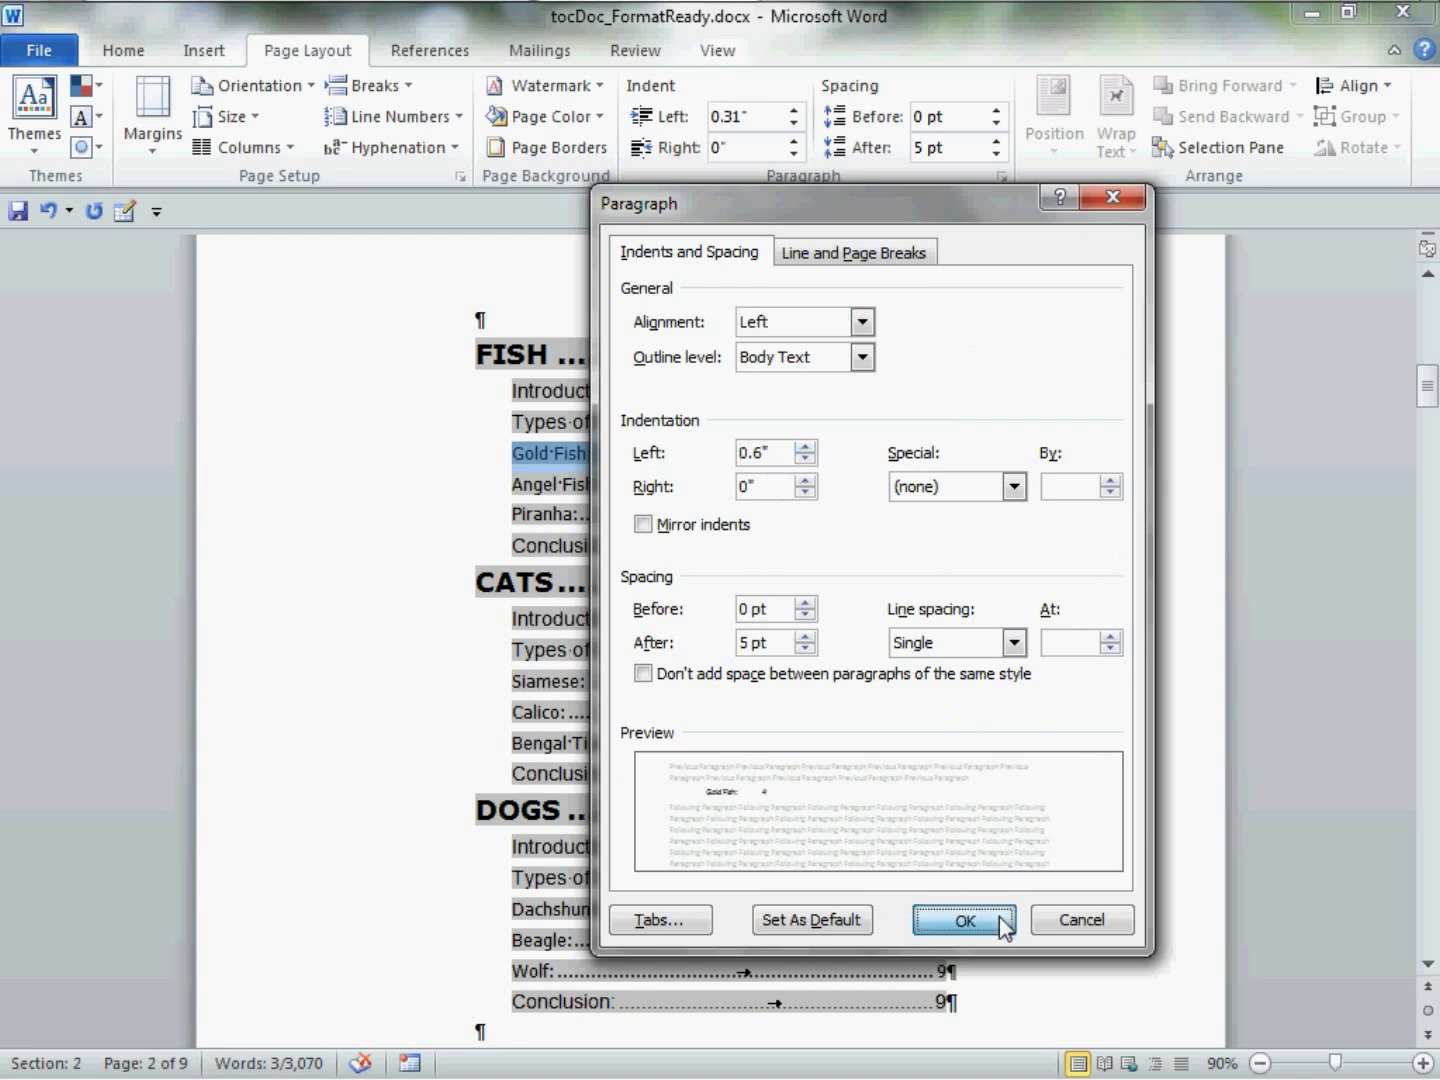
click(636, 333)
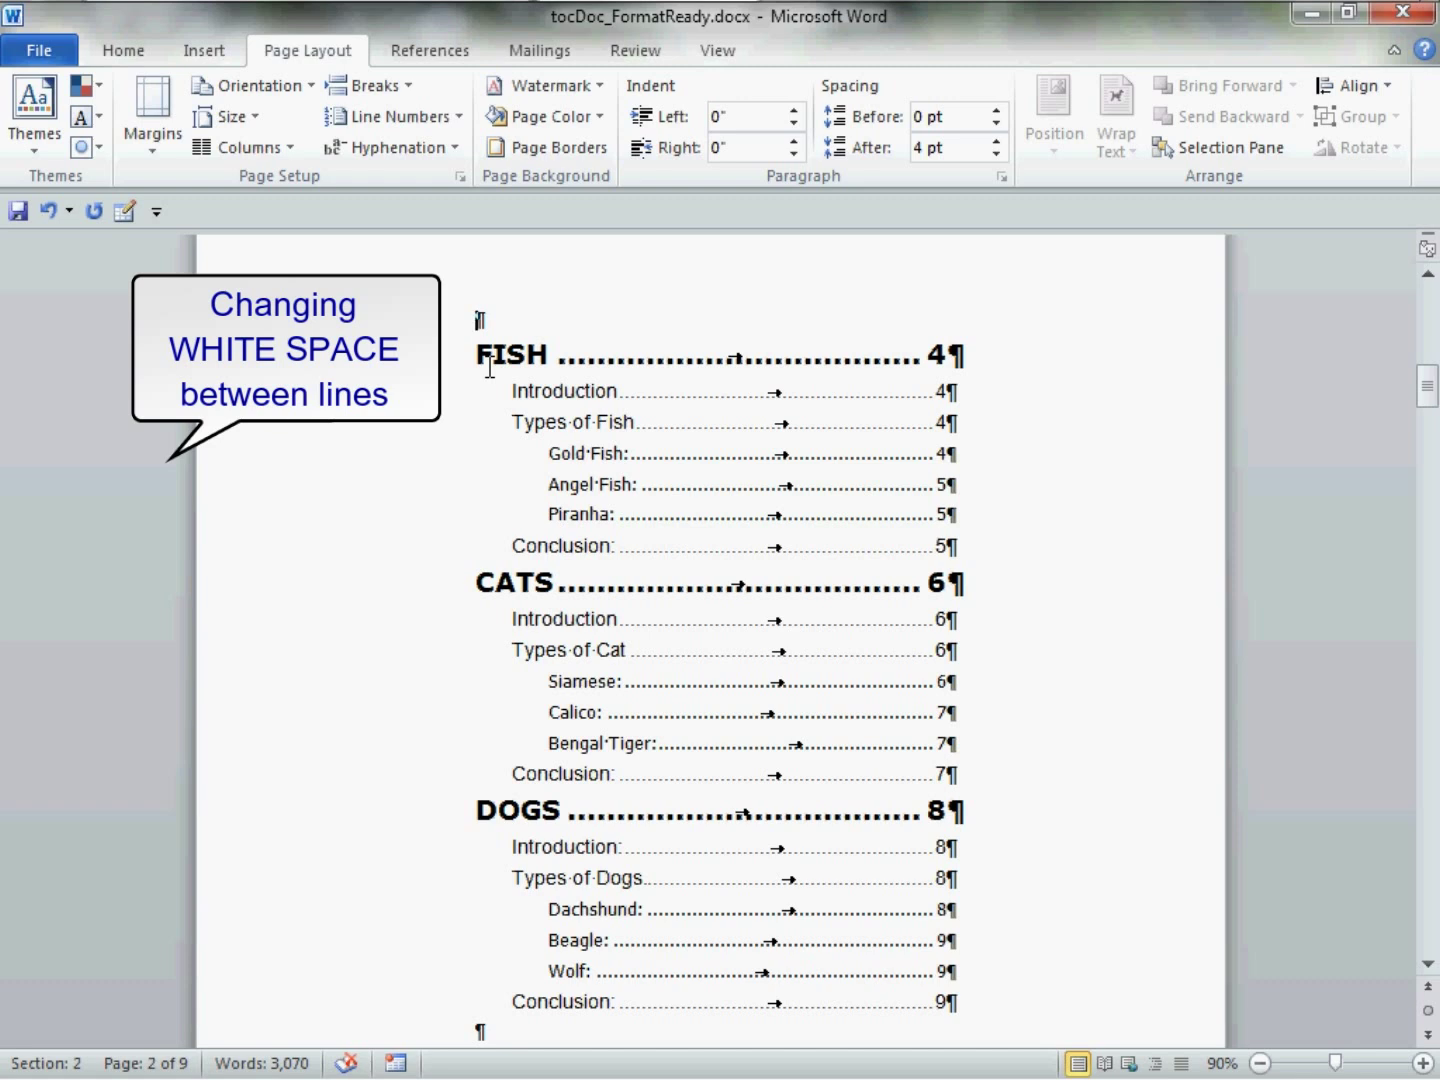
- Set the FISH line's paragraph spacing to 18 pt before and 0 pt after, with single line spacing
mouse_move(490, 365)
mouse_down()
mouse_move(599, 379)
mouse_move(956, 374)
mouse_up()
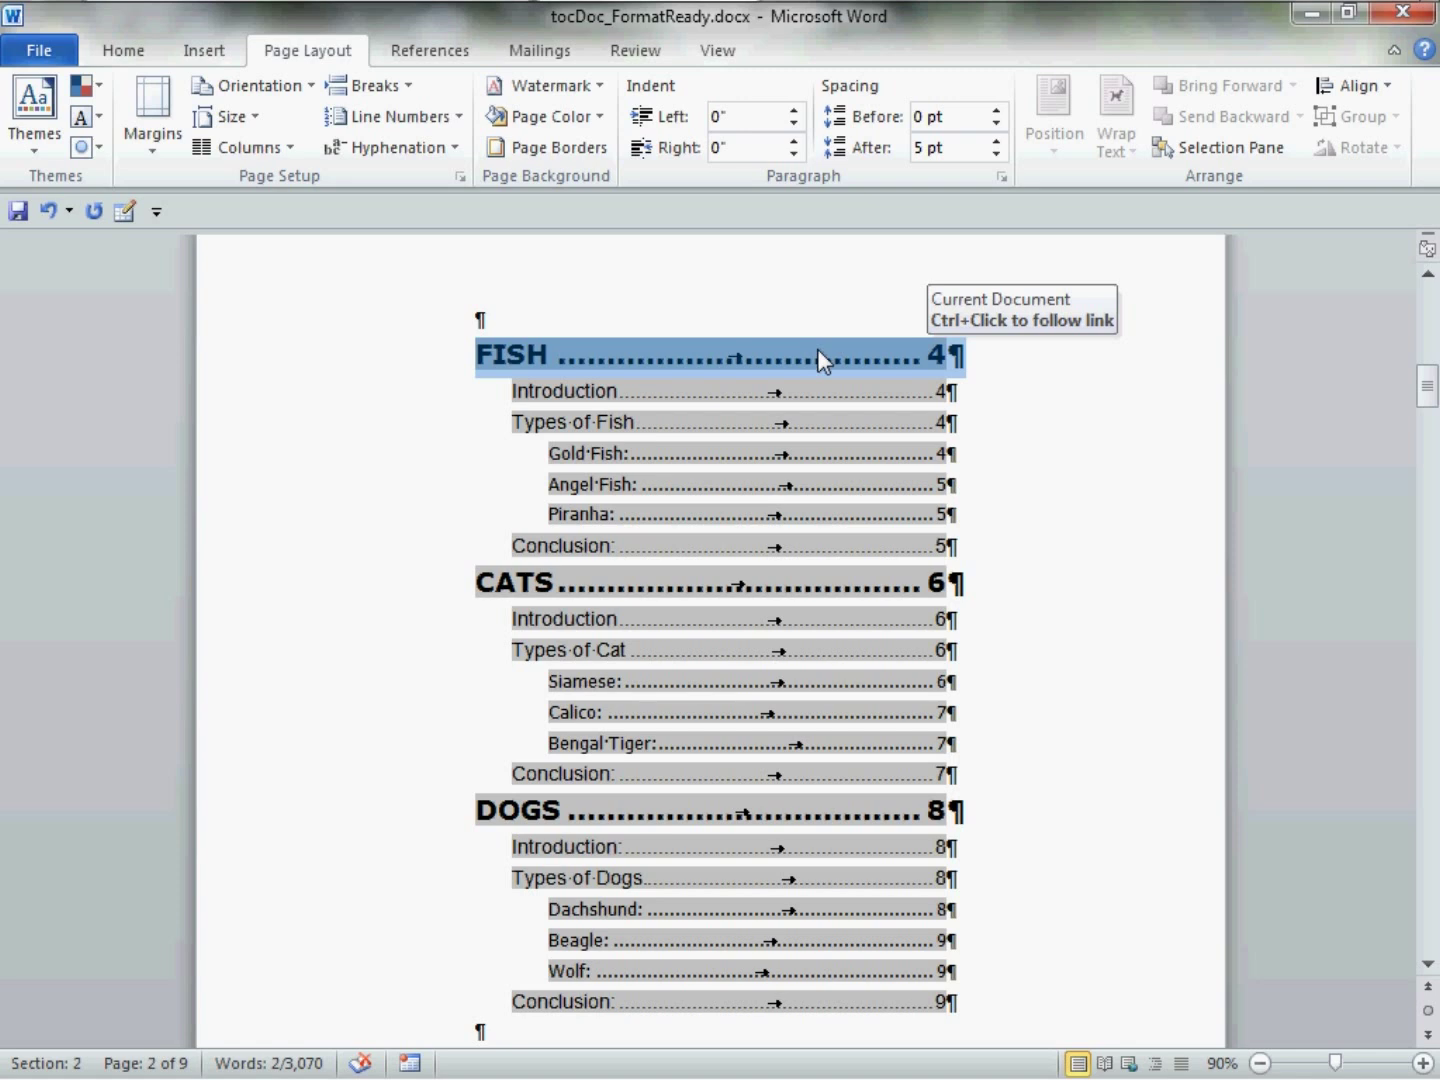
right_click(820, 360)
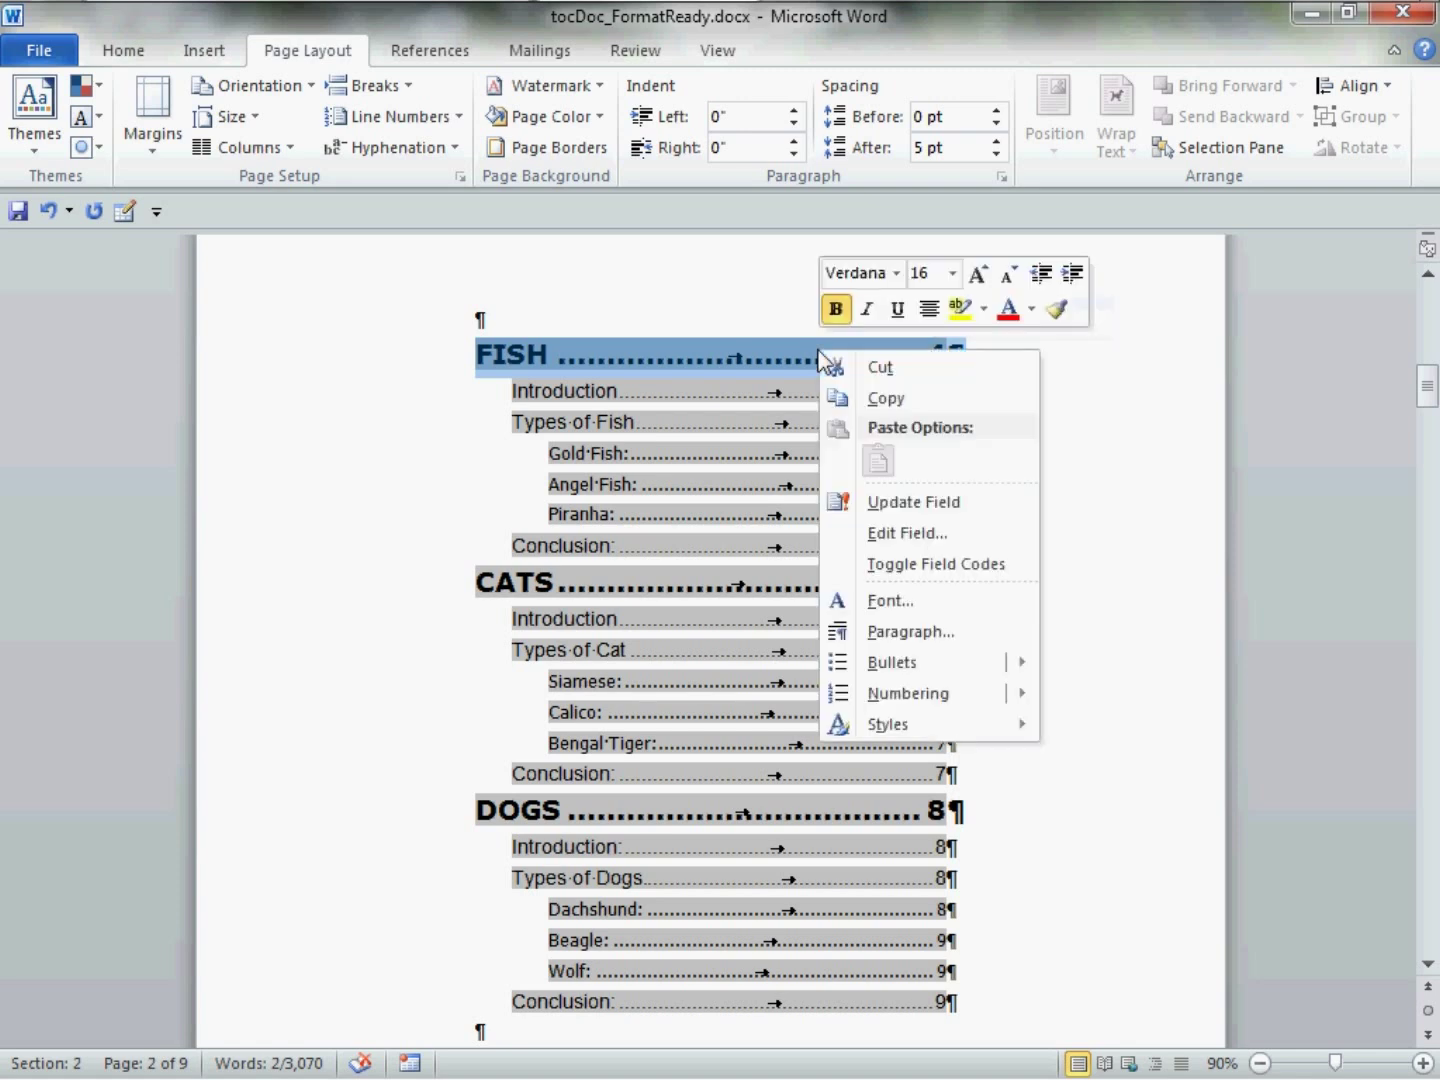
click(995, 630)
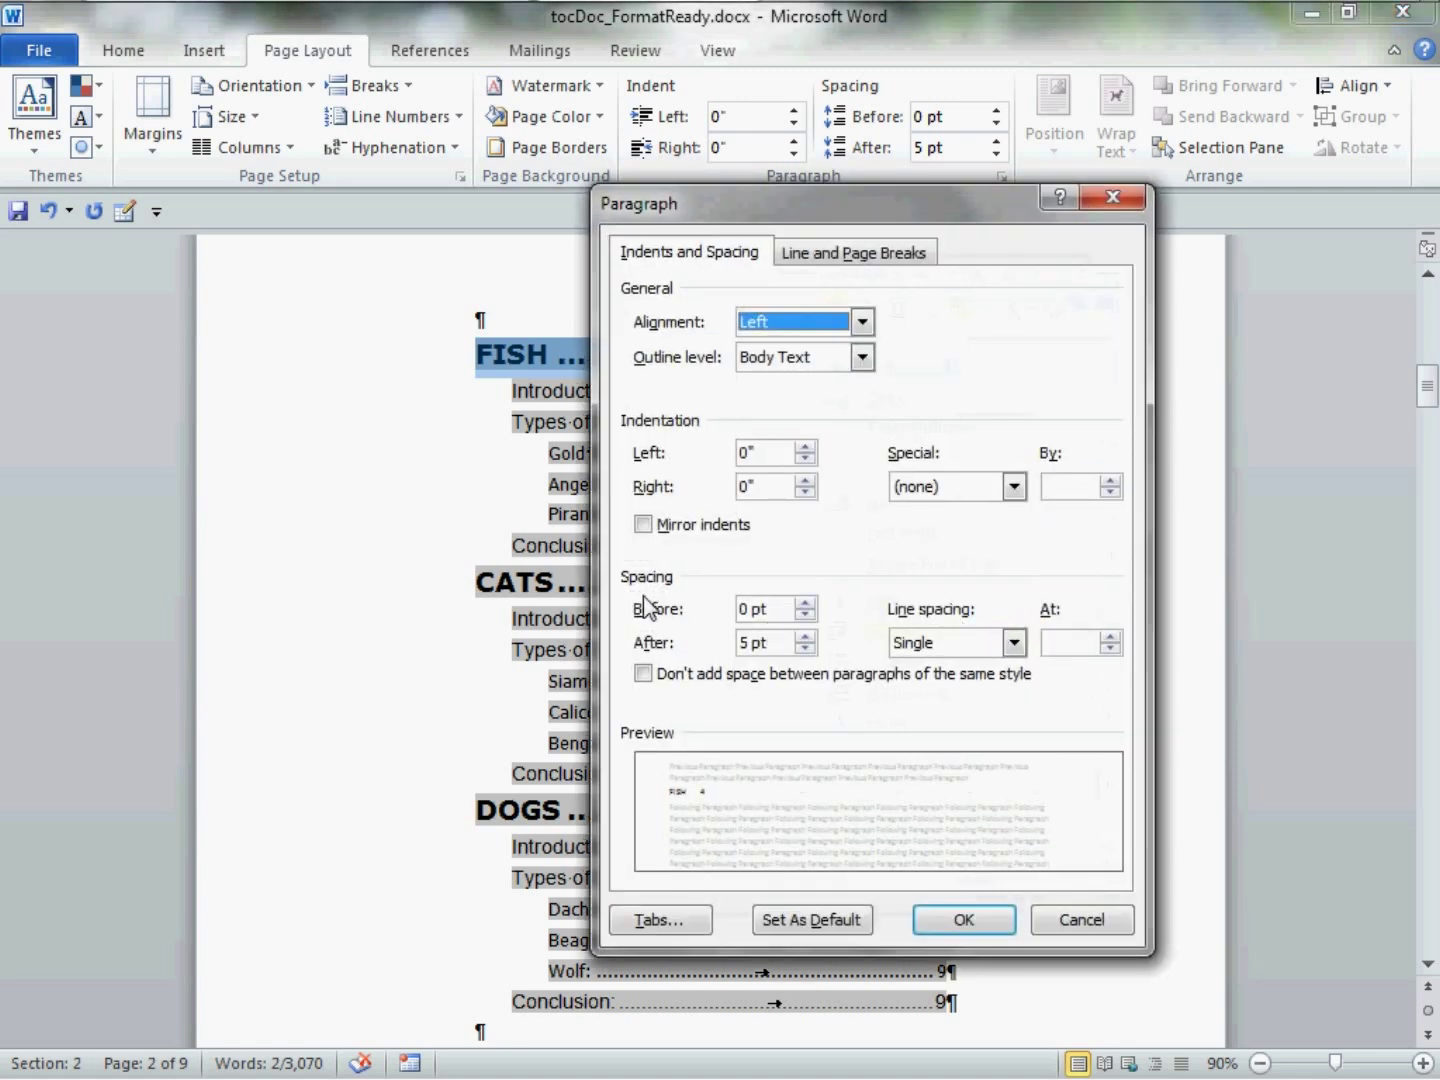
click(963, 646)
click(966, 650)
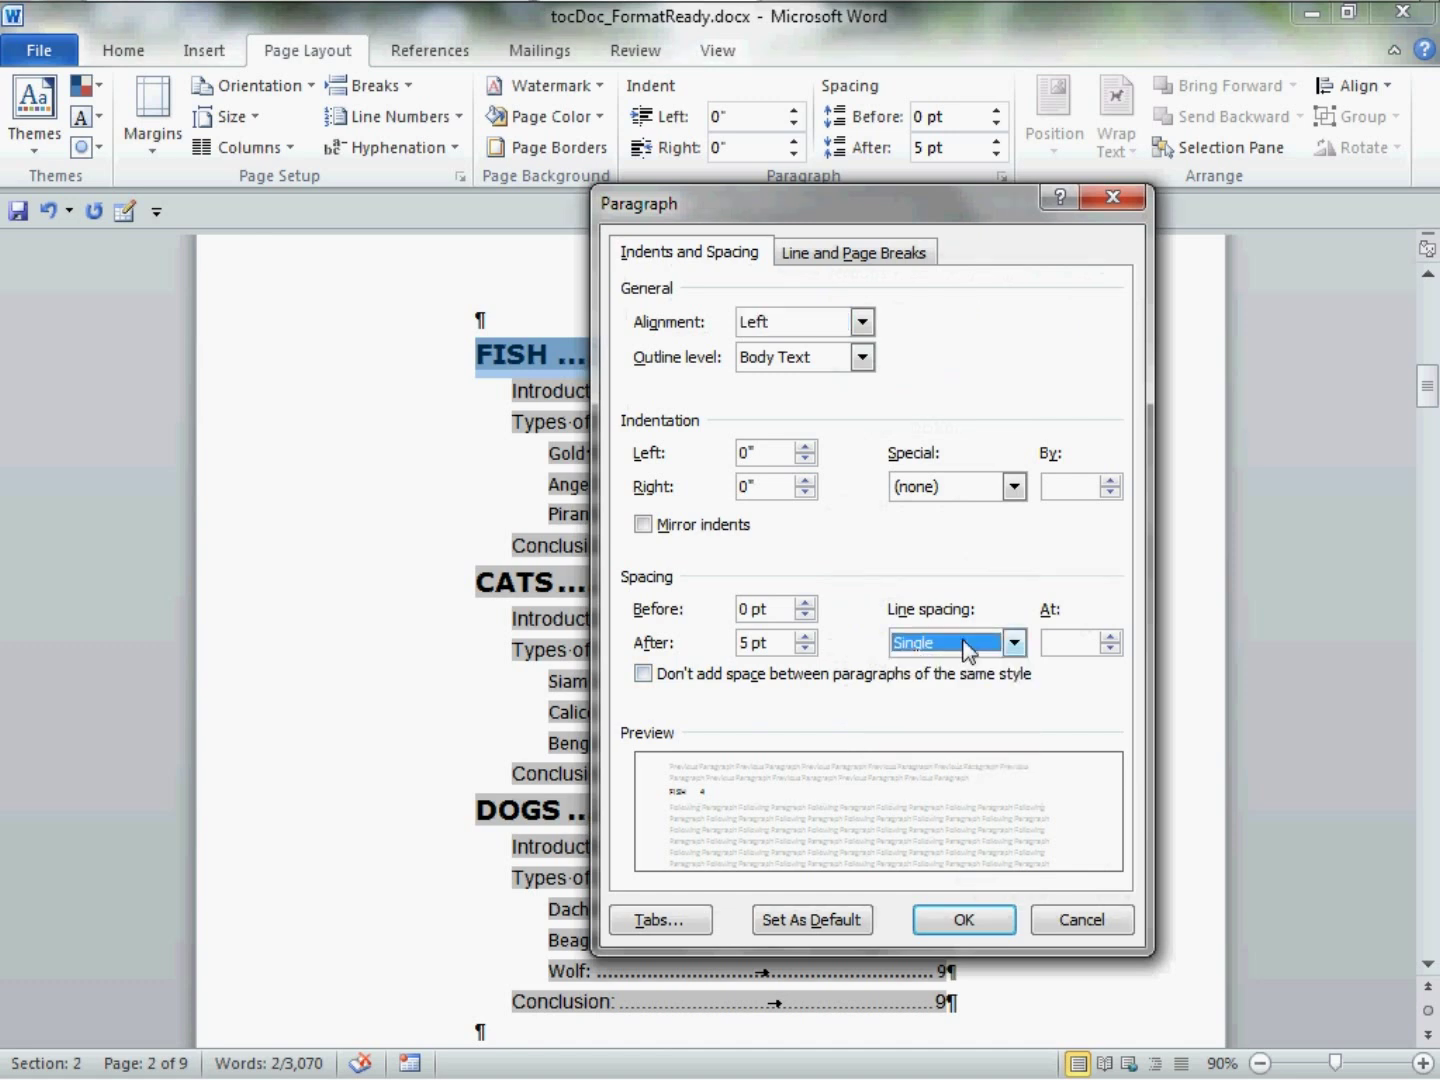
click(805, 648)
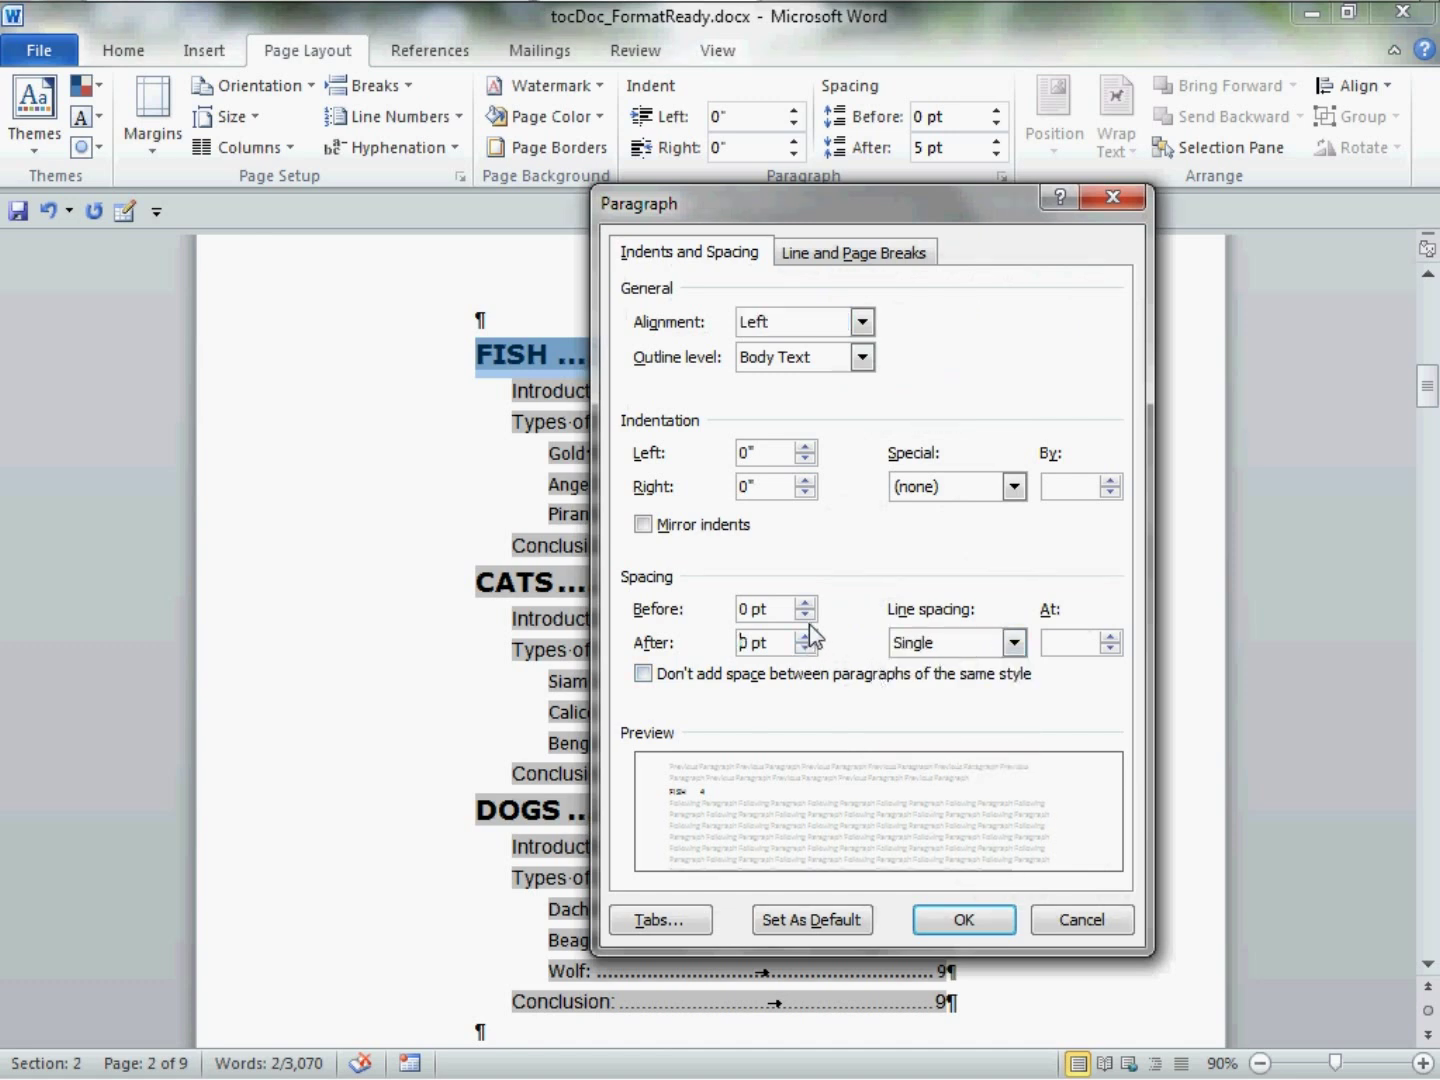
click(806, 603)
click(806, 603)
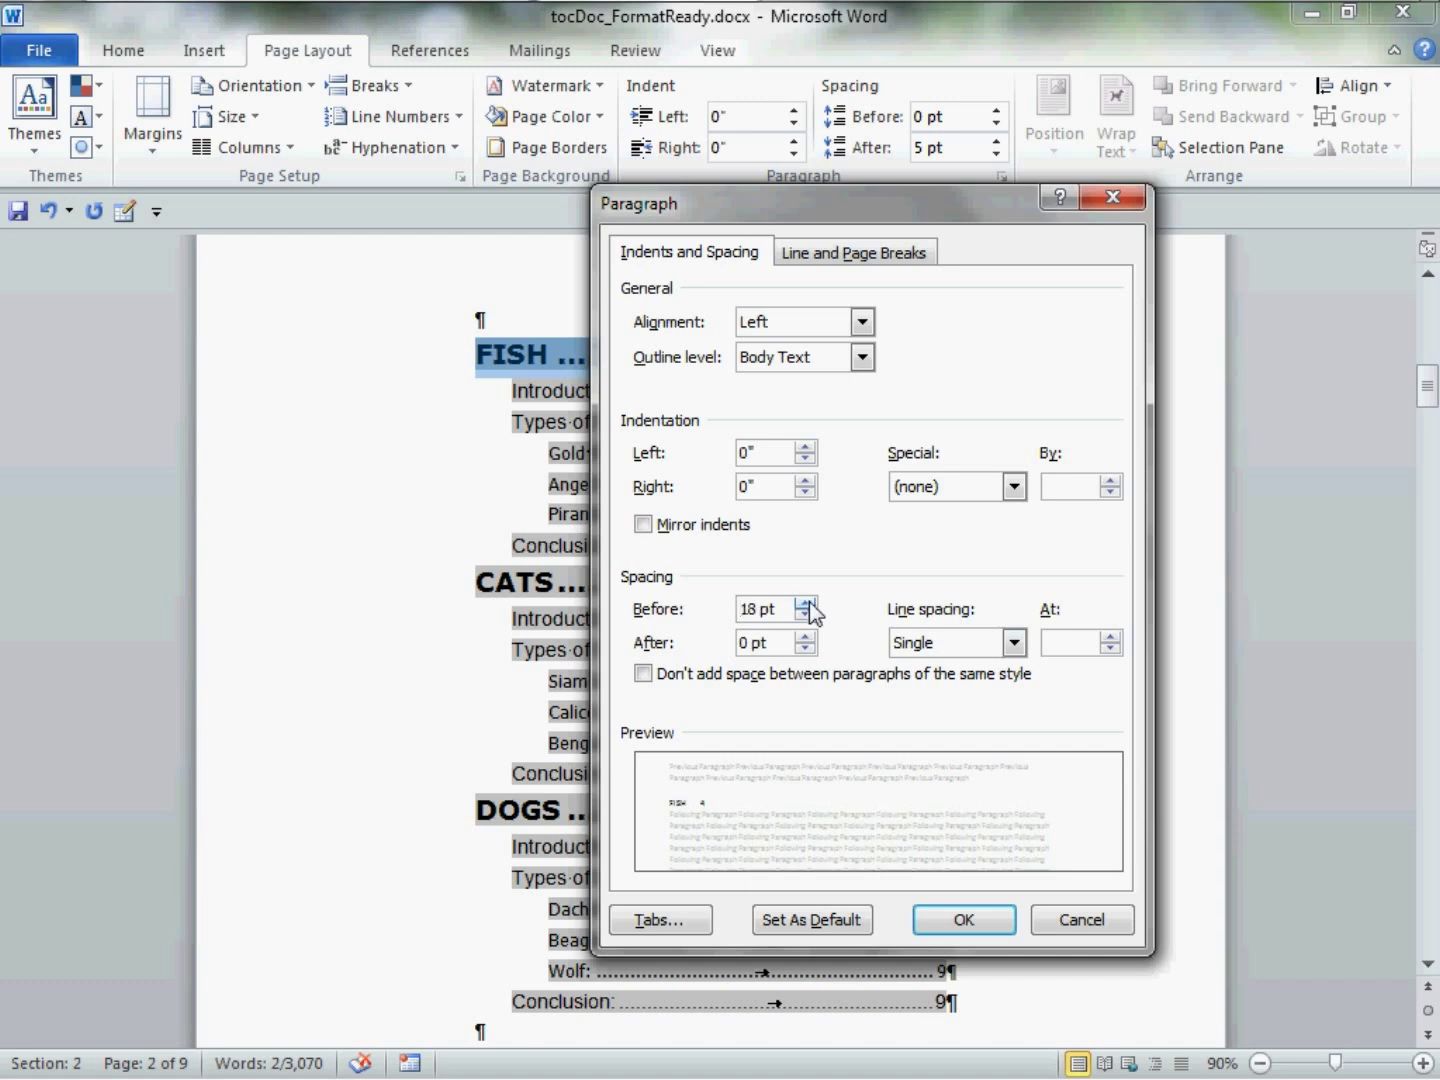
click(1004, 922)
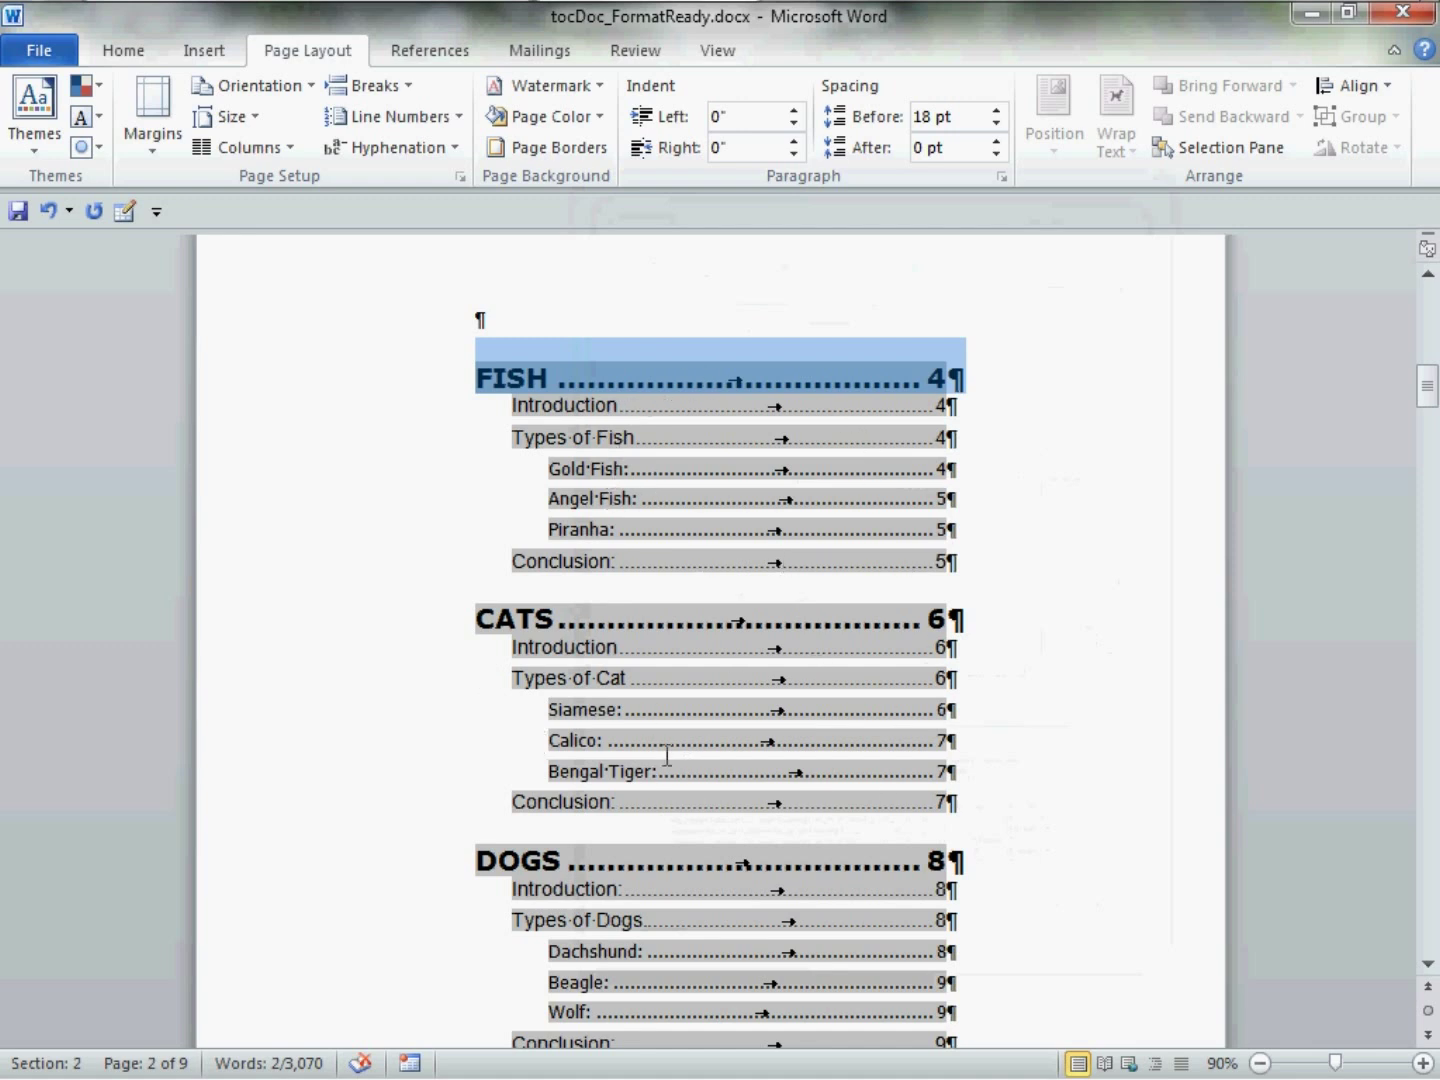
- Set the paragraph spacing of the whole Introduction line under FISH to 4 pt before and 0 pt after
scroll(667, 755, down, 1)
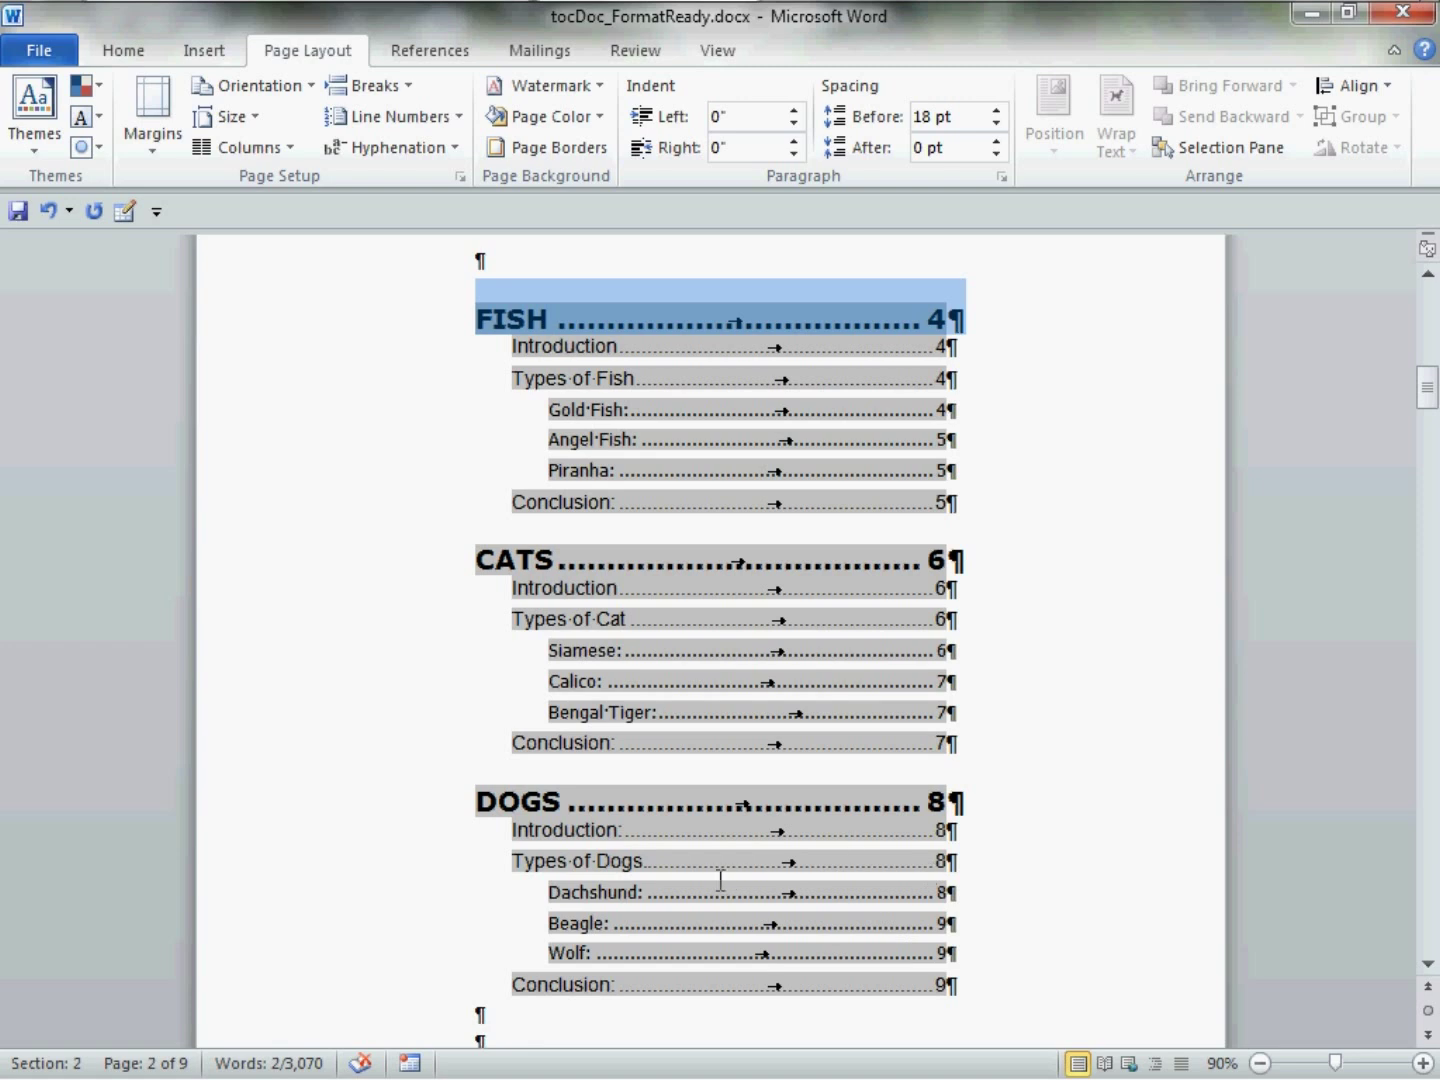
scroll(586, 667, up, 1)
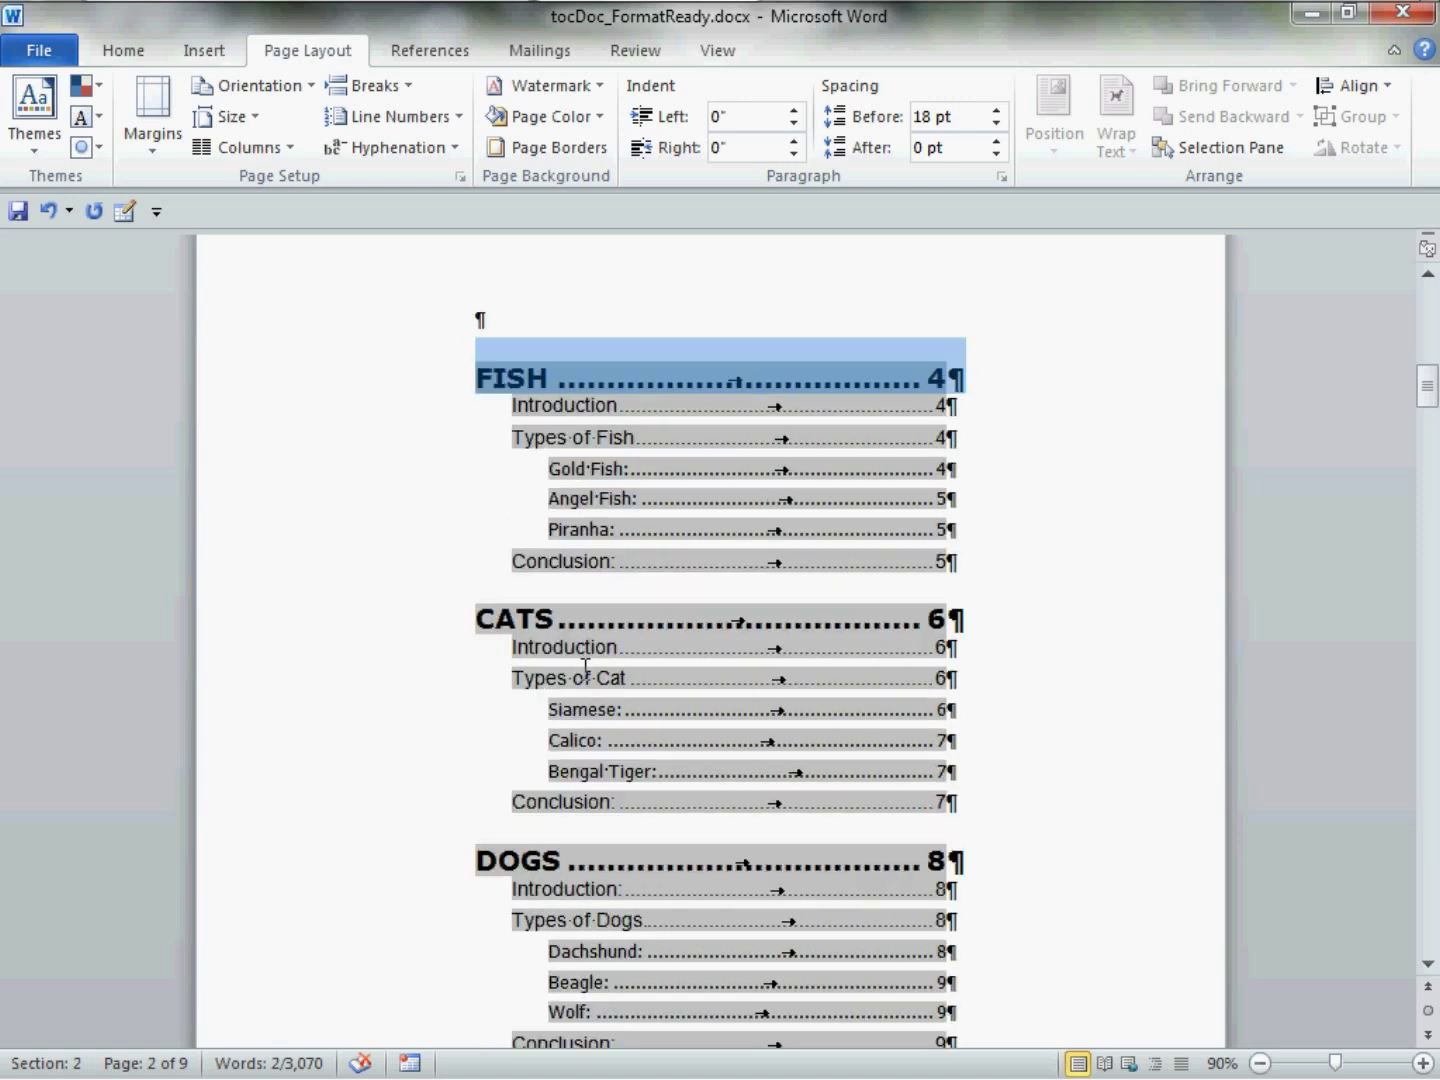
click(519, 414)
double_click(518, 414)
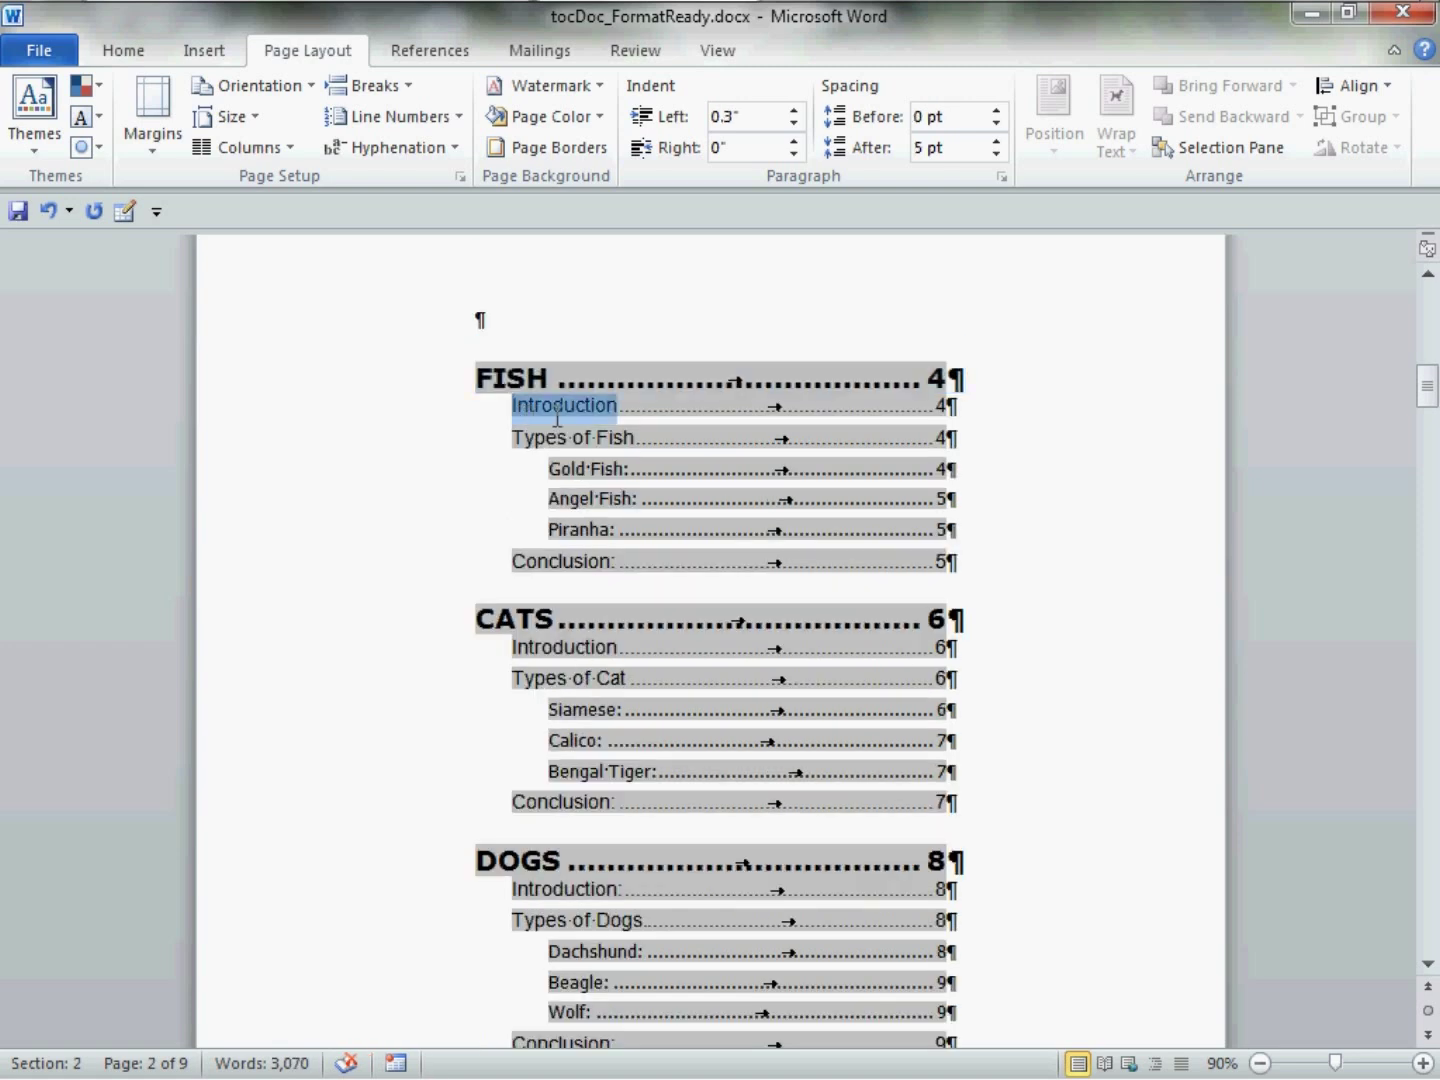
drag(713, 420, 1001, 421)
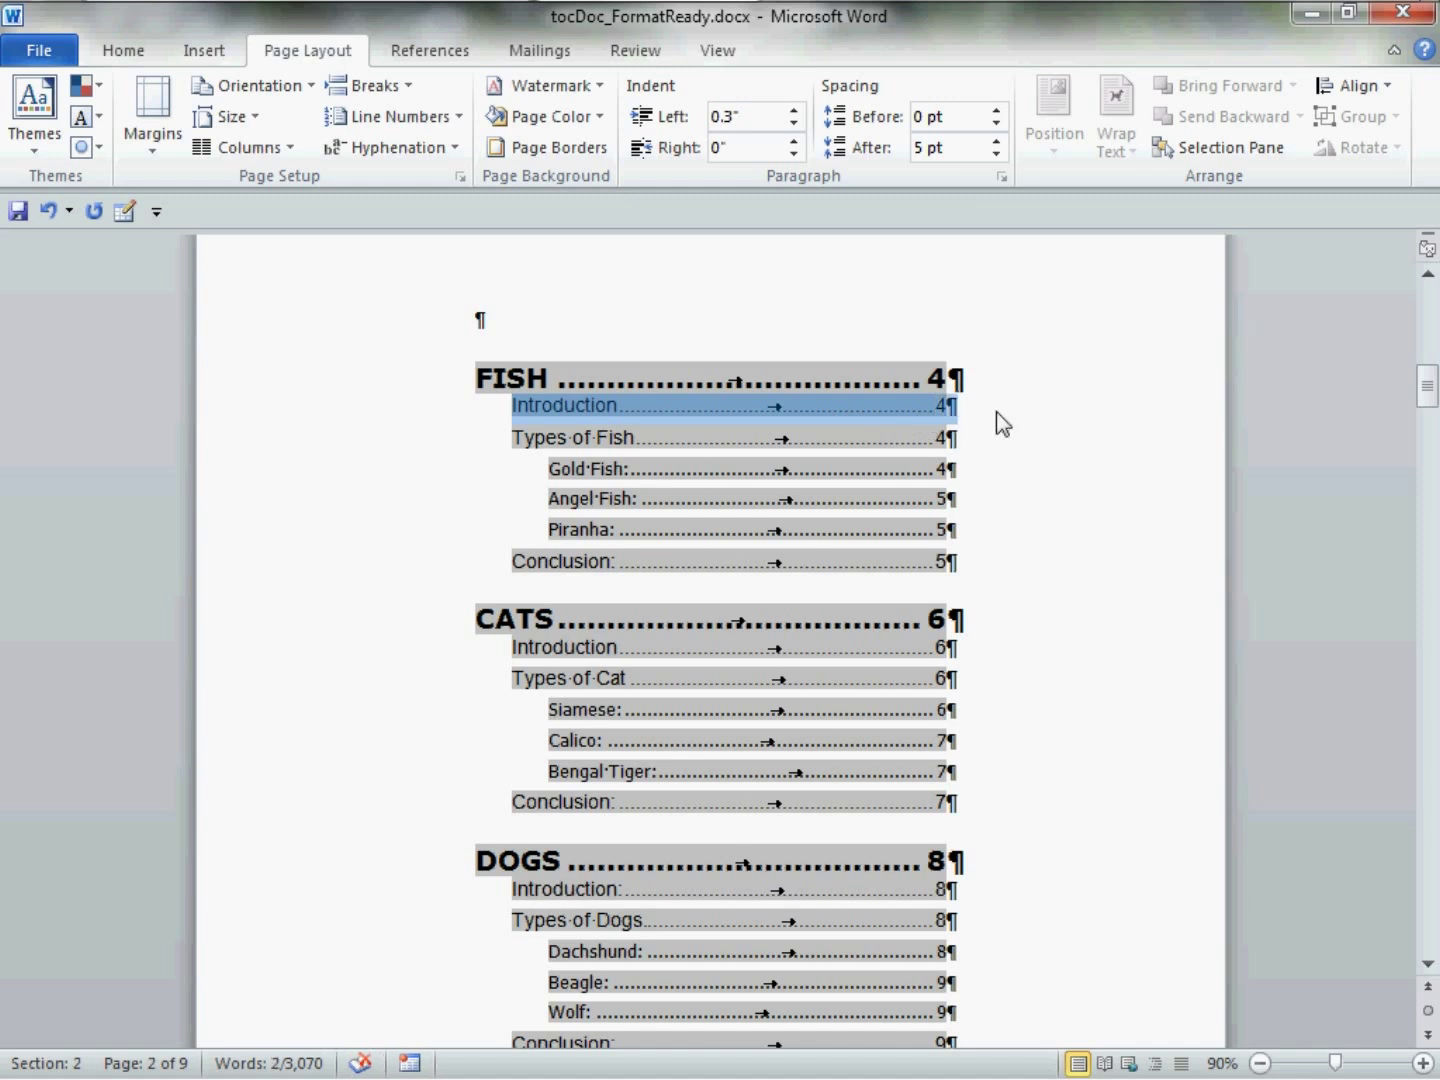
right_click(871, 409)
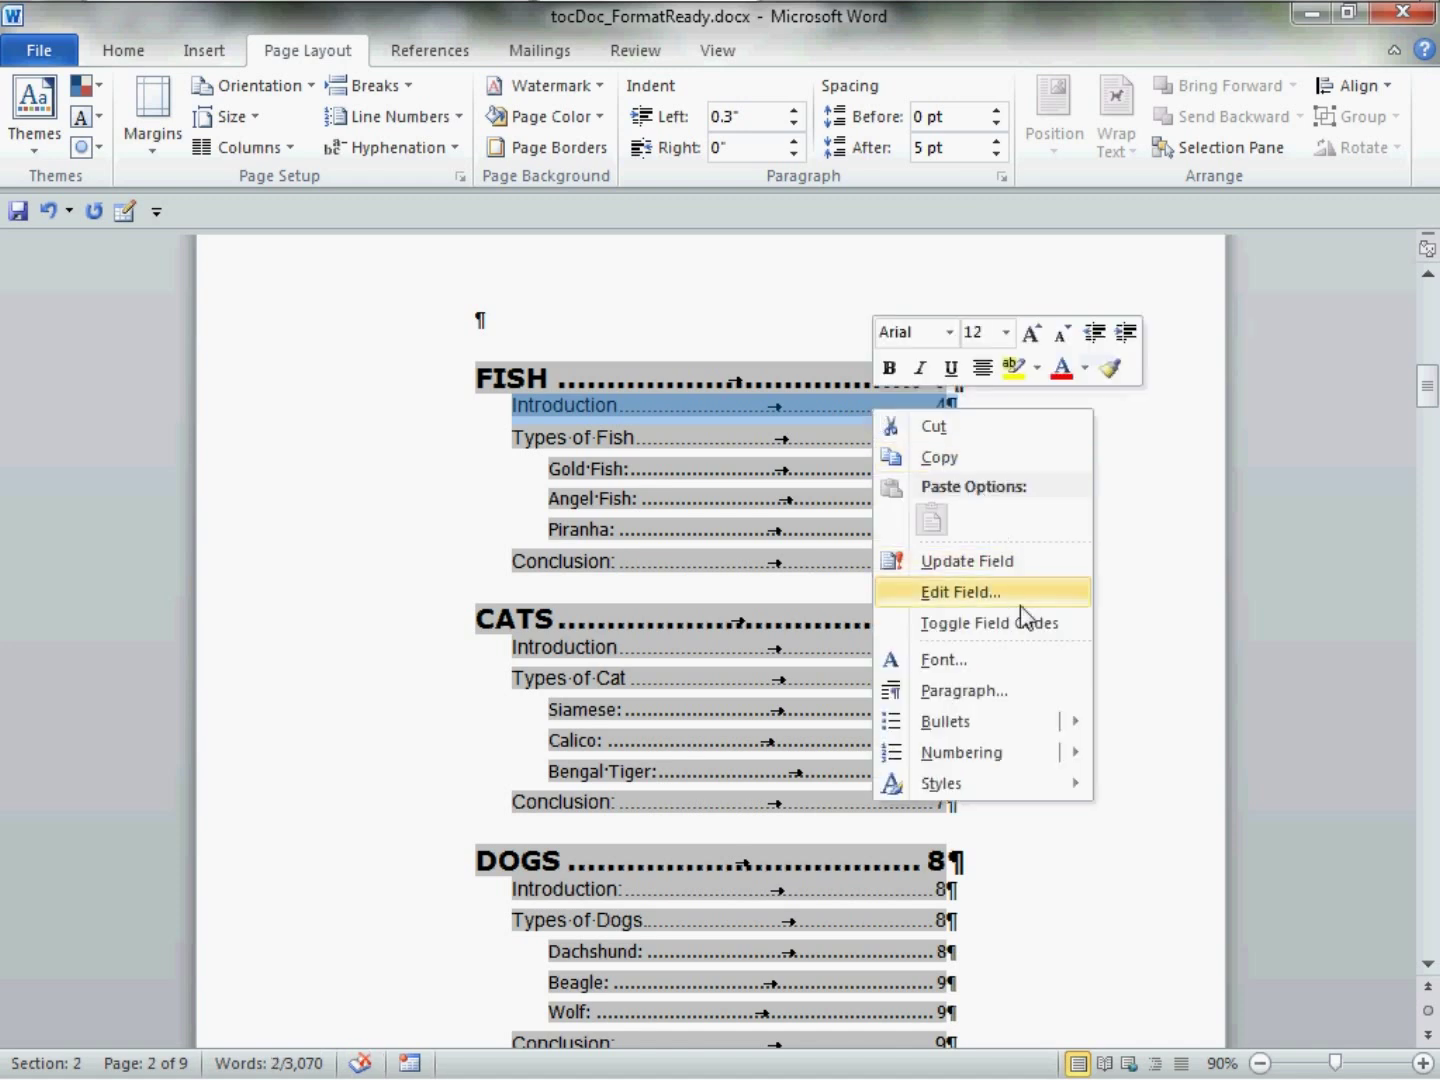
click(1038, 688)
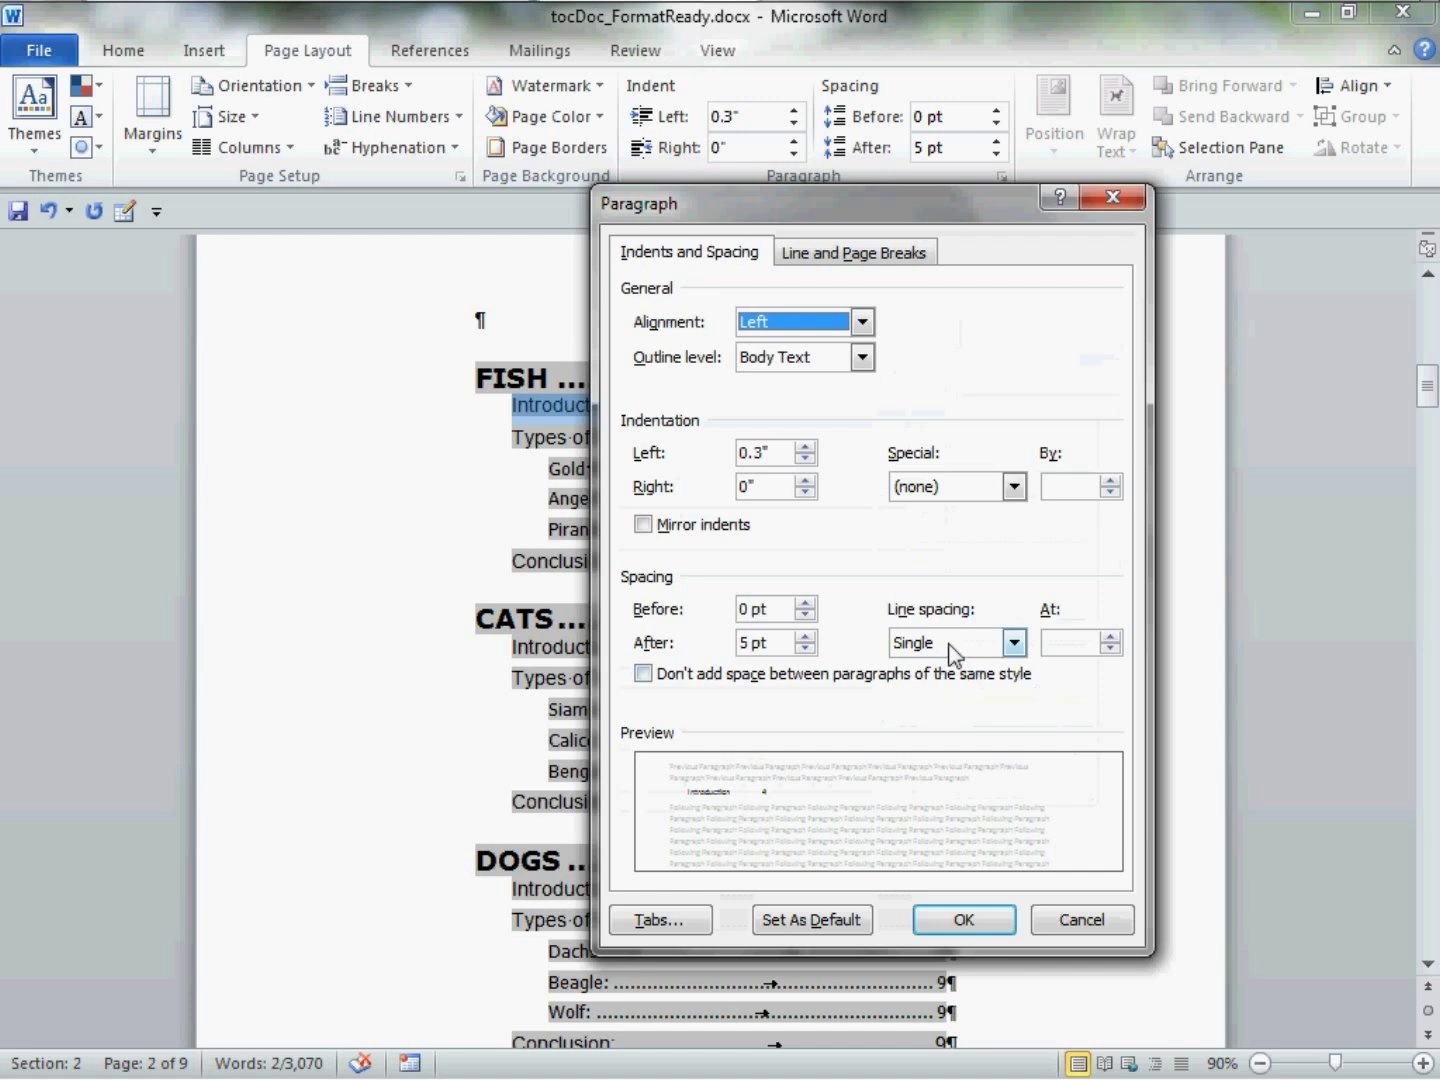
click(808, 645)
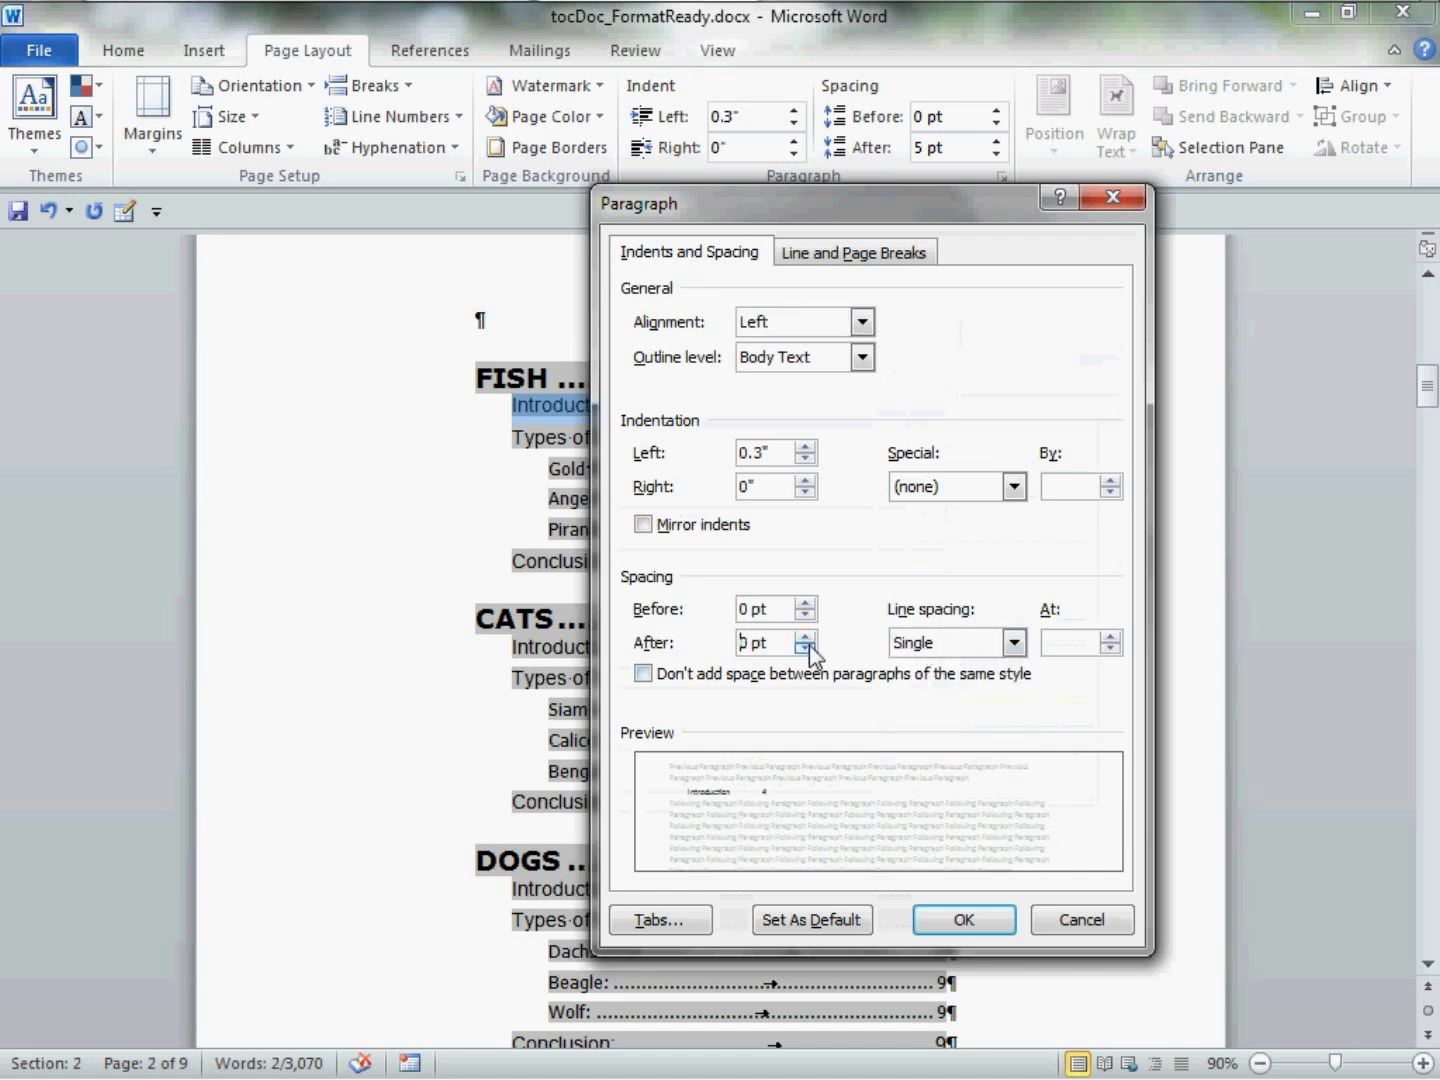
click(806, 648)
key(shift+Tab)
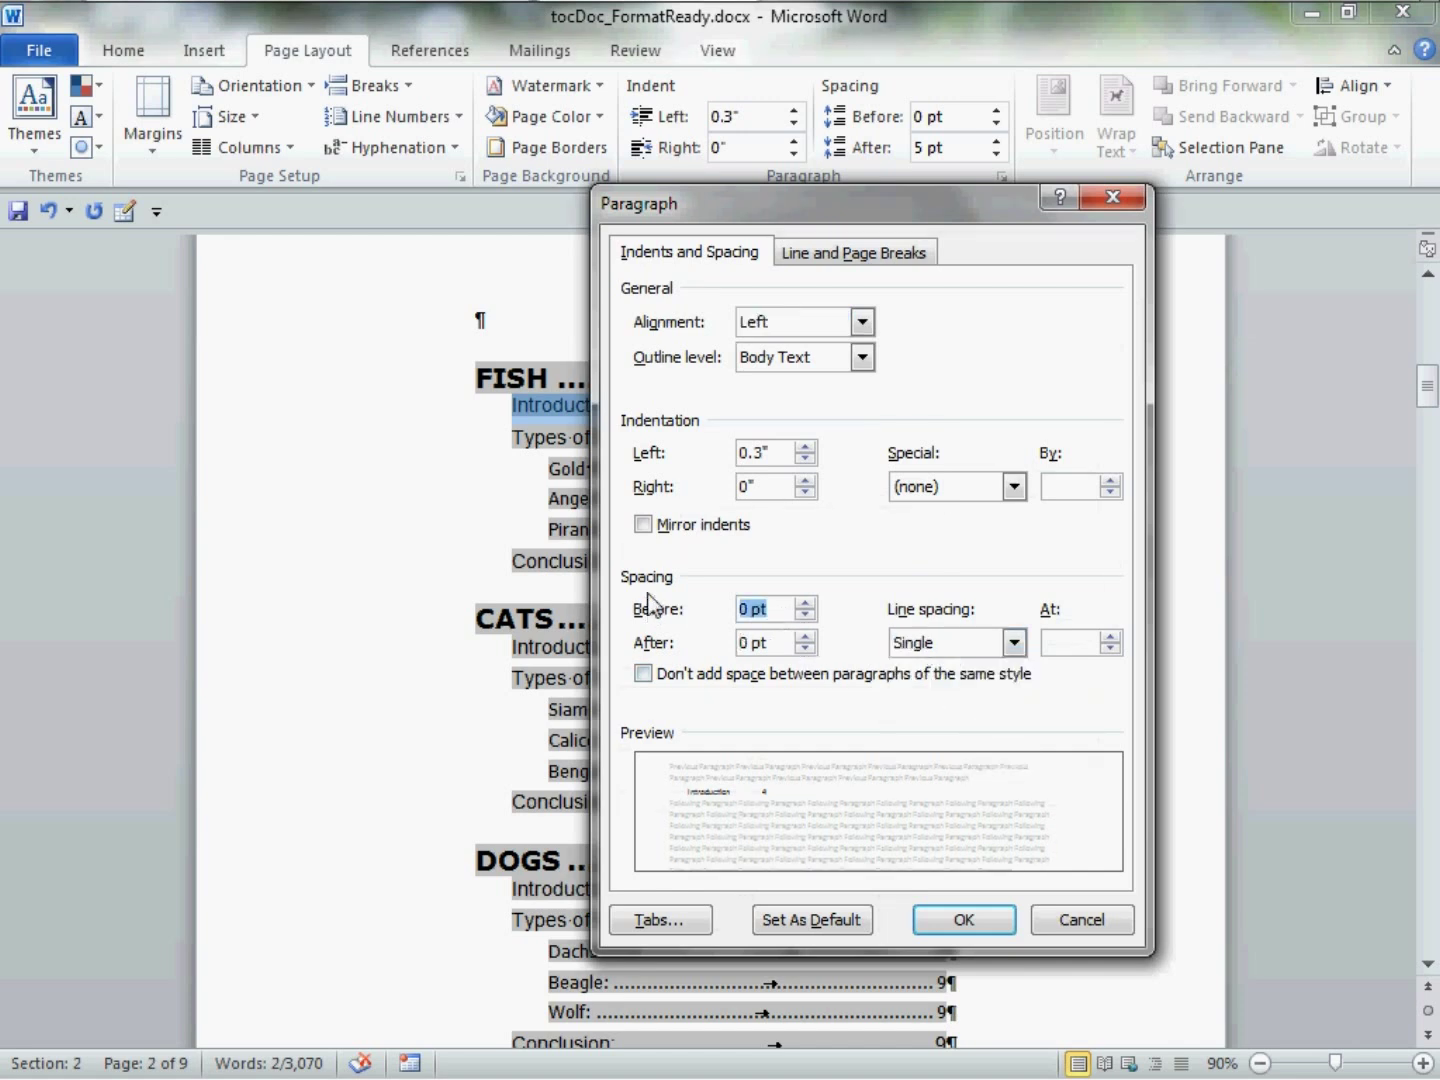
text(4)
click(1000, 928)
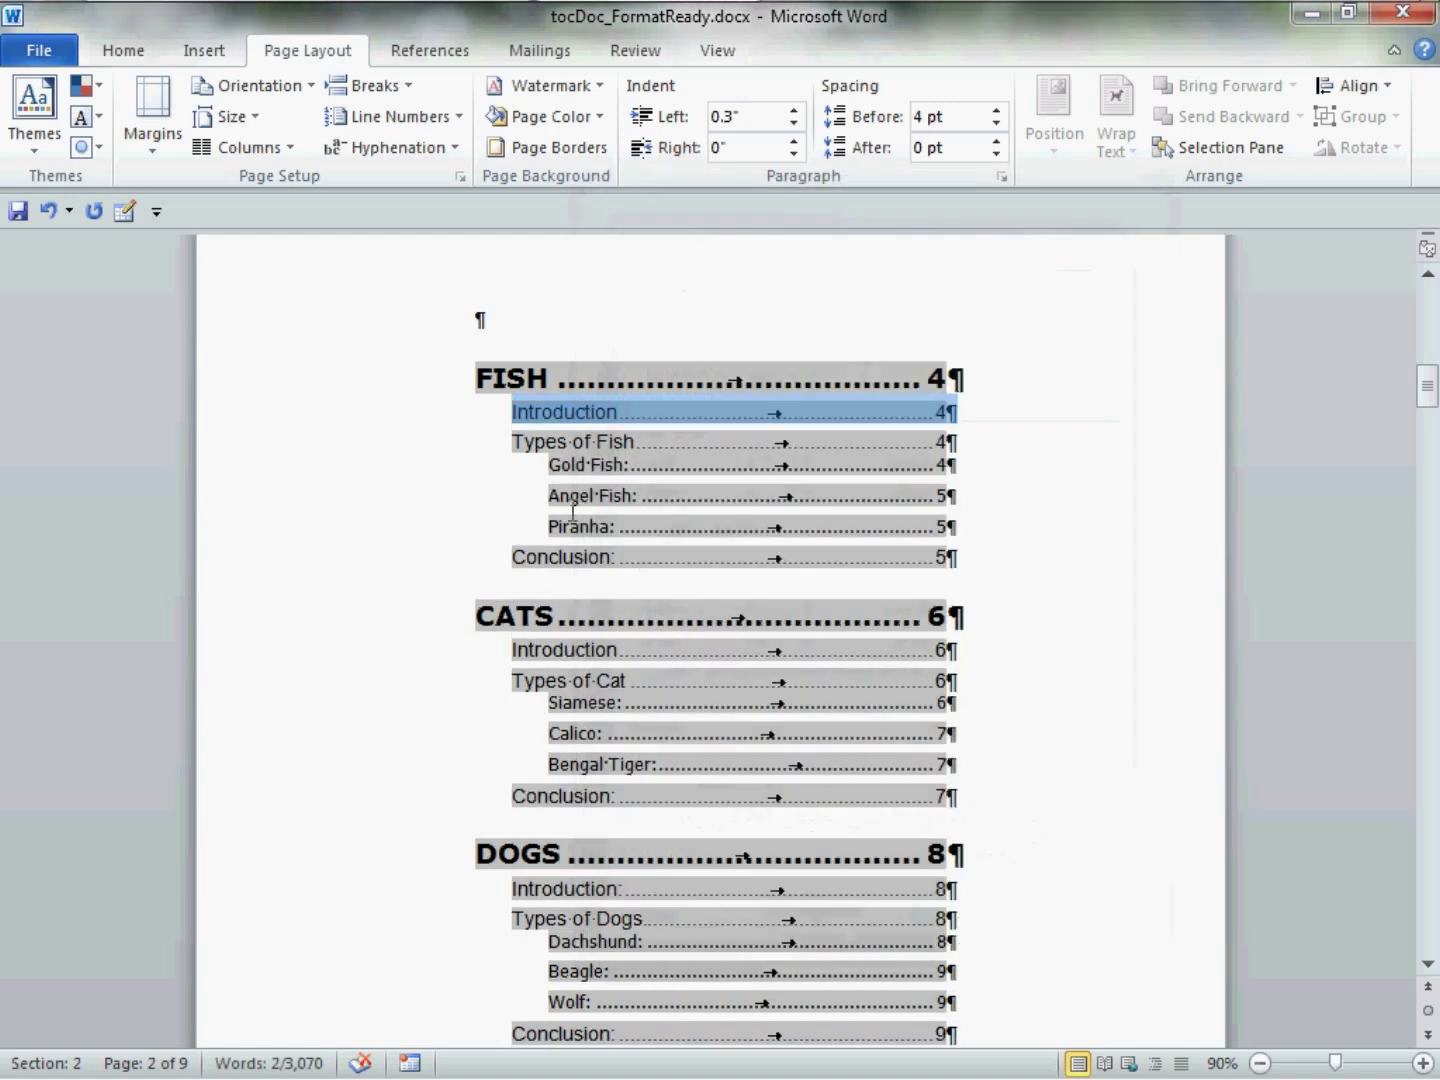
- Set the paragraph spacing of the whole Gold Fish line to 2 pt before and 0 pt after, with single line spacing
drag(553, 468, 868, 483)
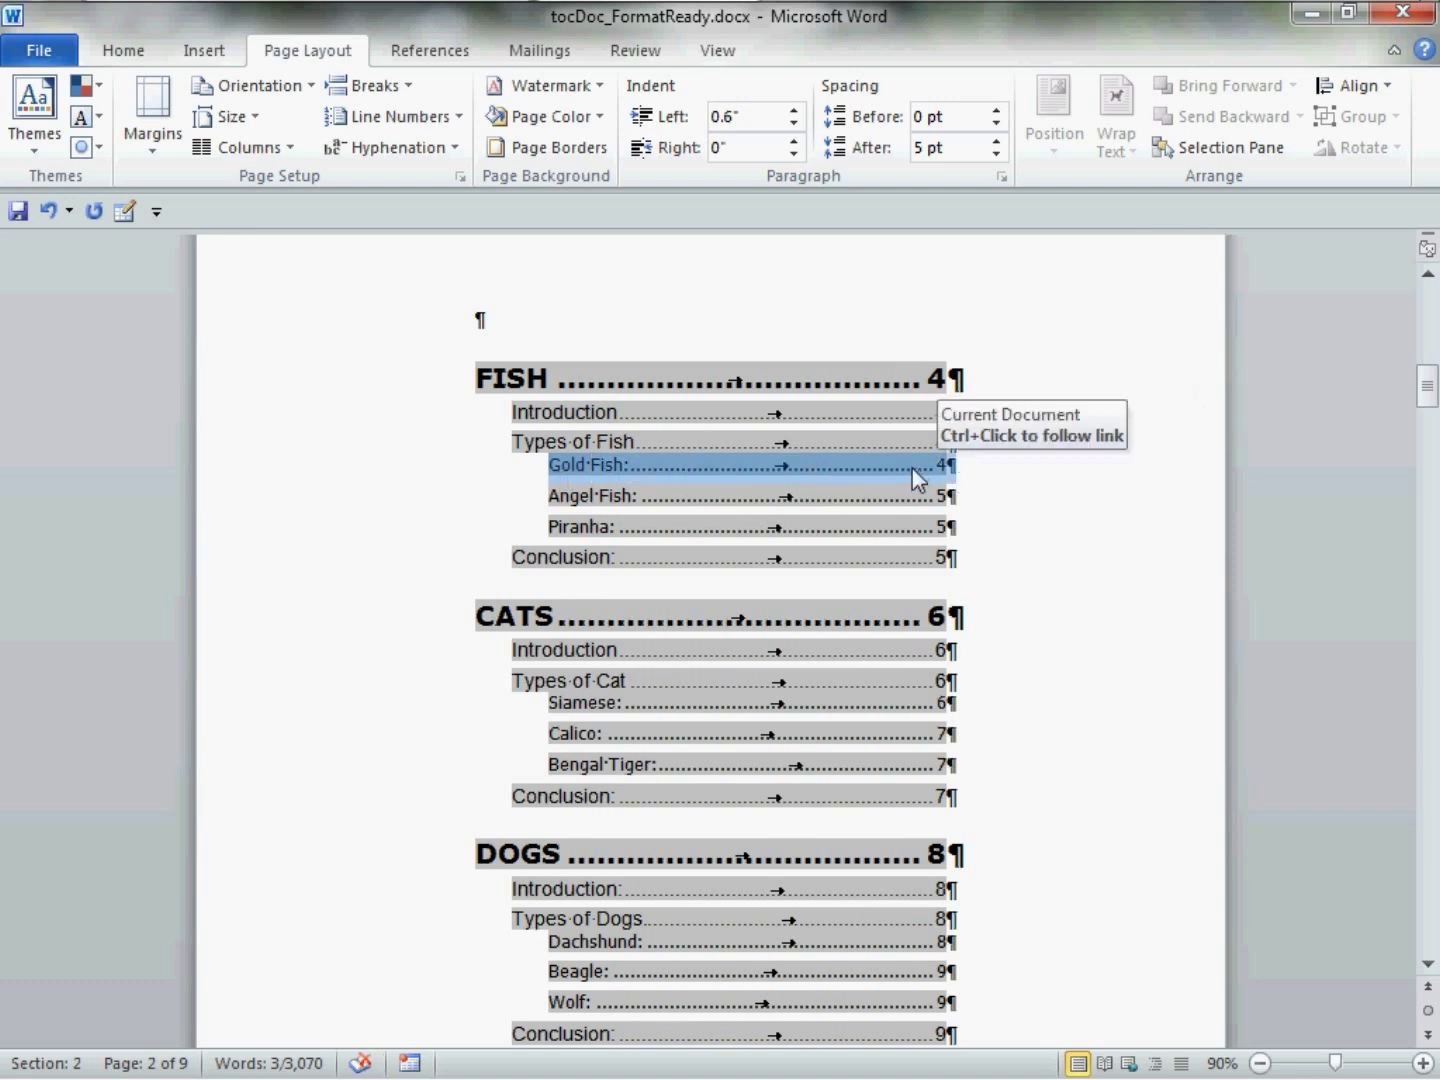
right_click(913, 468)
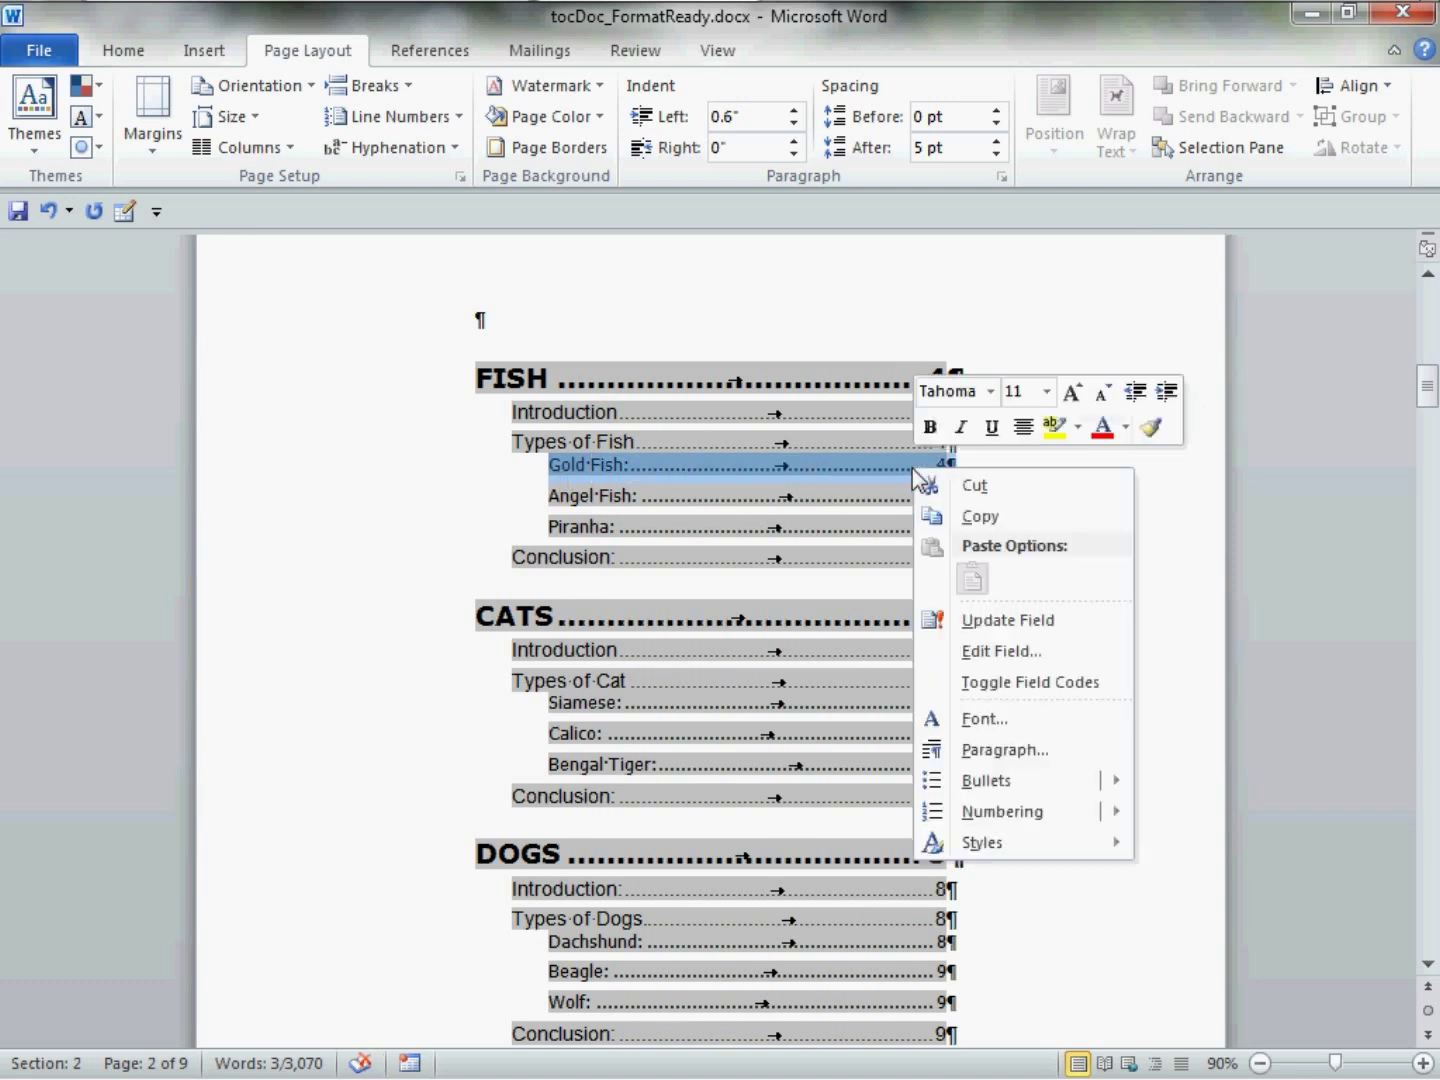
click(1081, 754)
click(1014, 642)
click(913, 669)
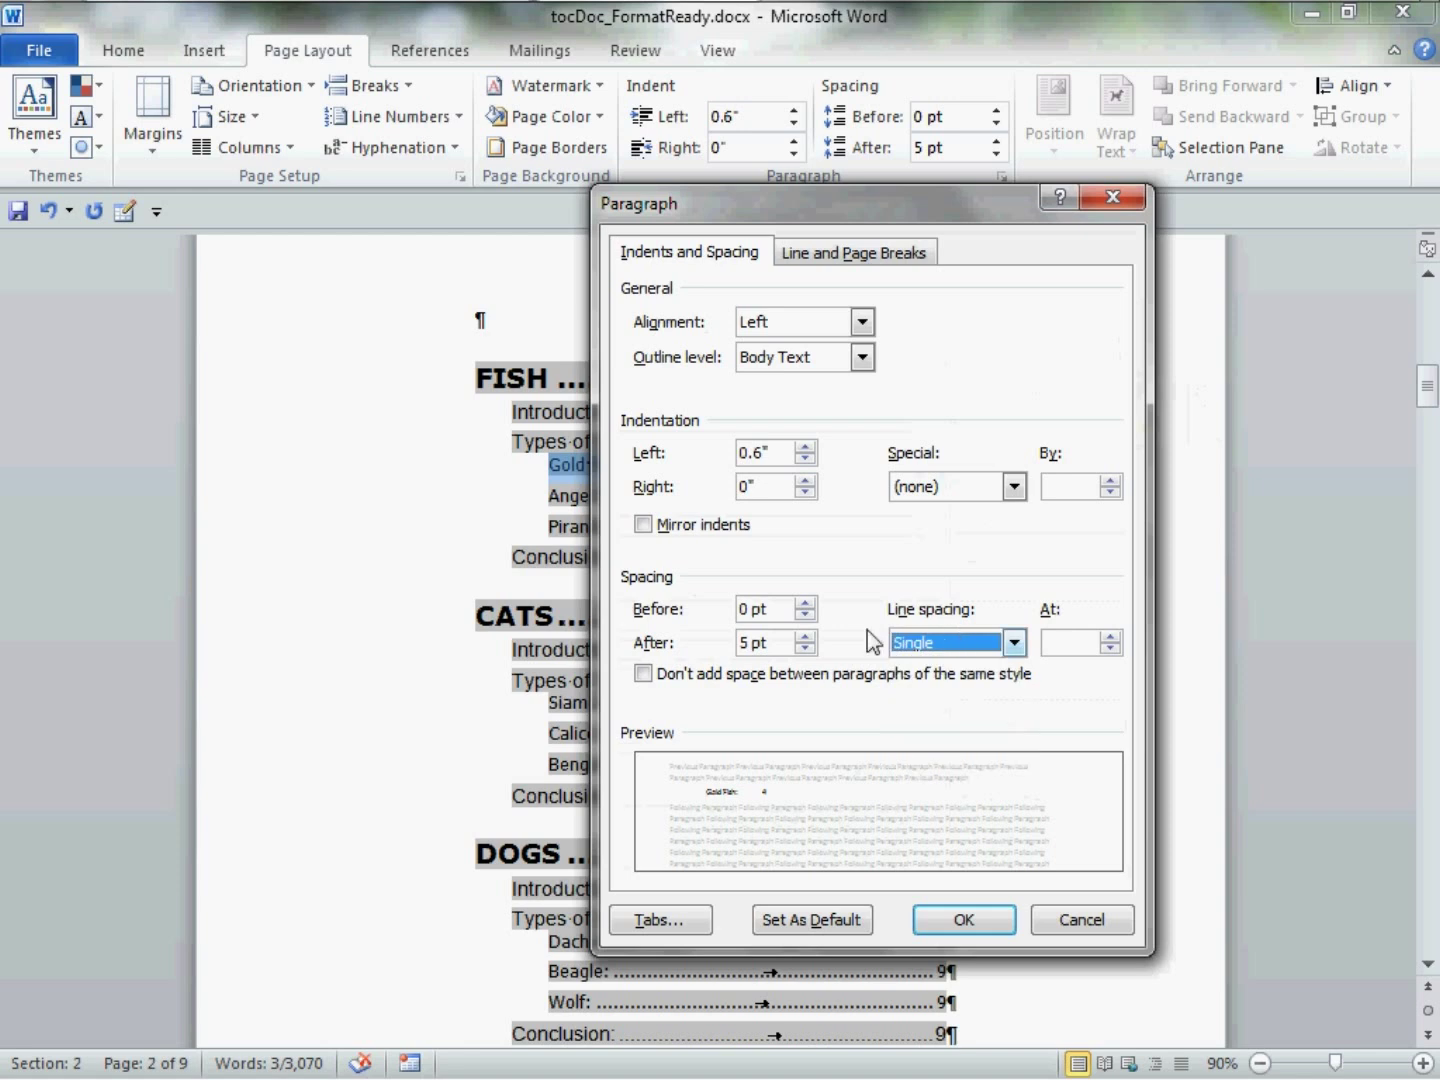
click(806, 649)
double_click(762, 609)
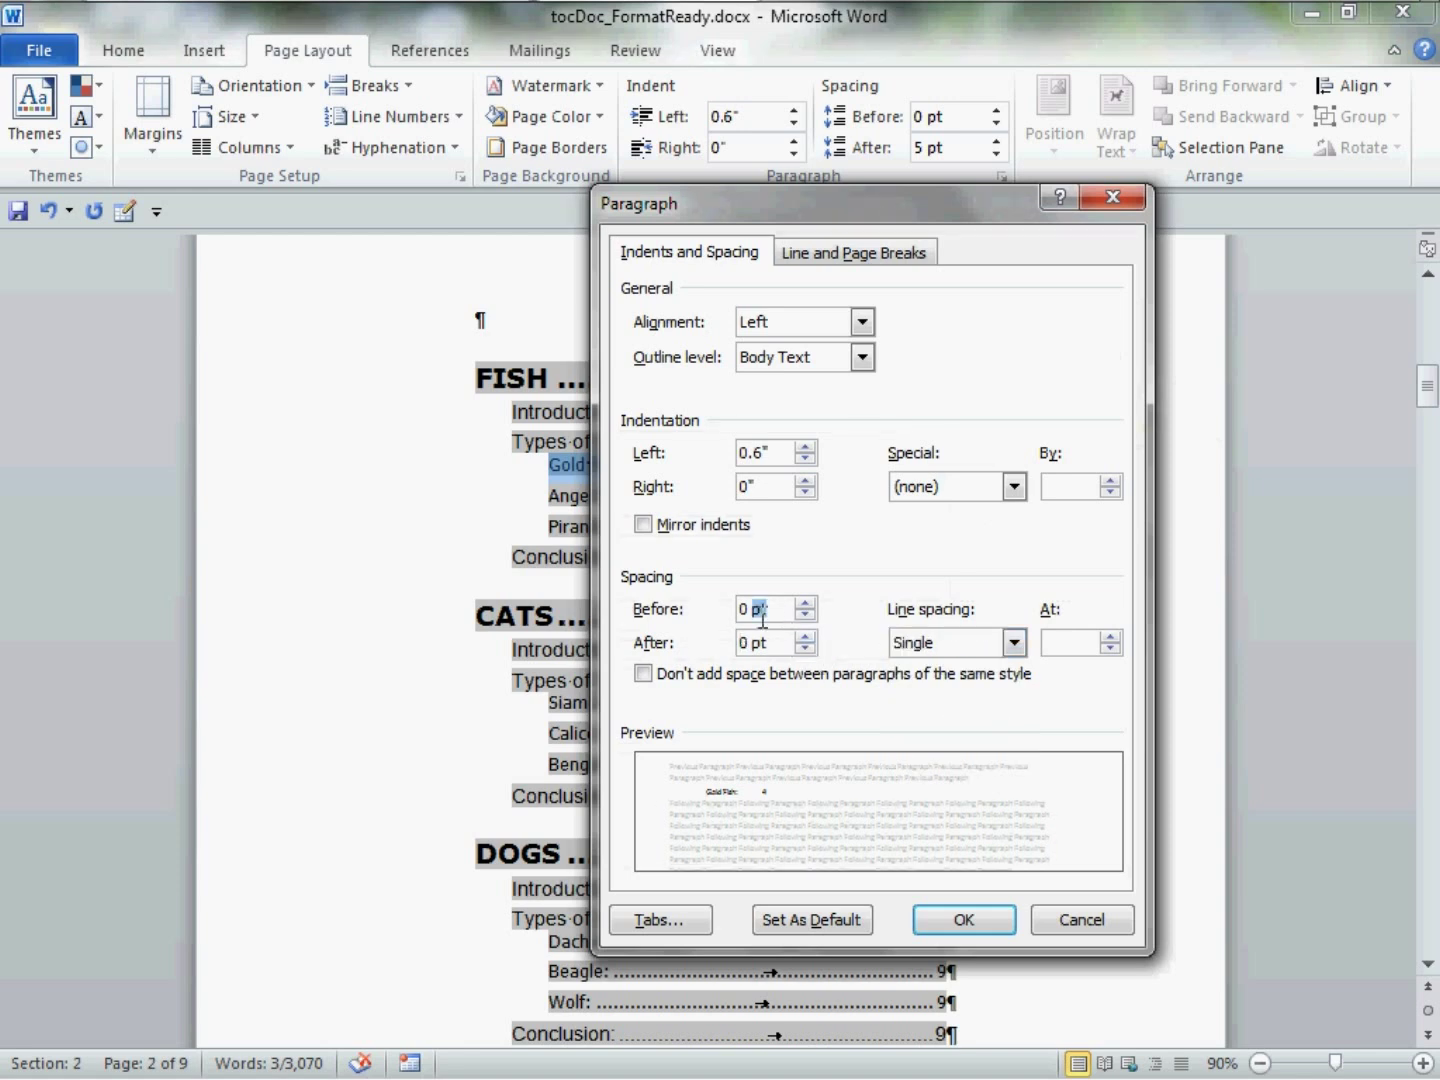
drag(764, 610, 700, 610)
text(2)
click(1005, 924)
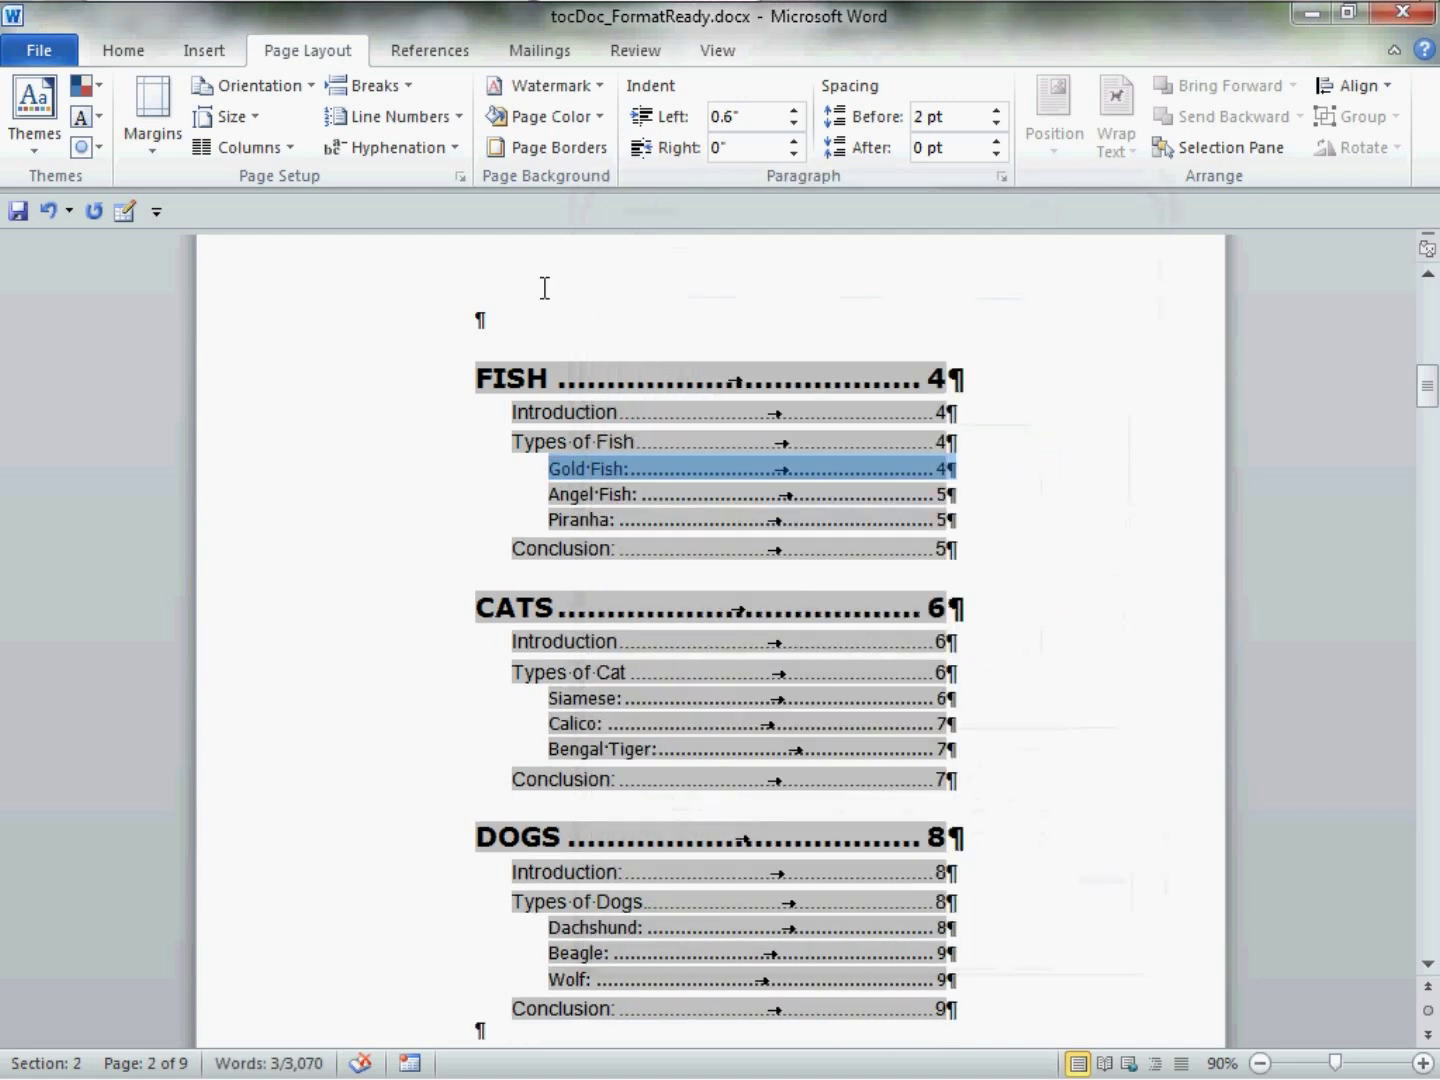
- Hide the formatting marks and enter the title "Table of Contents" on the empty line above FISH
click(540, 331)
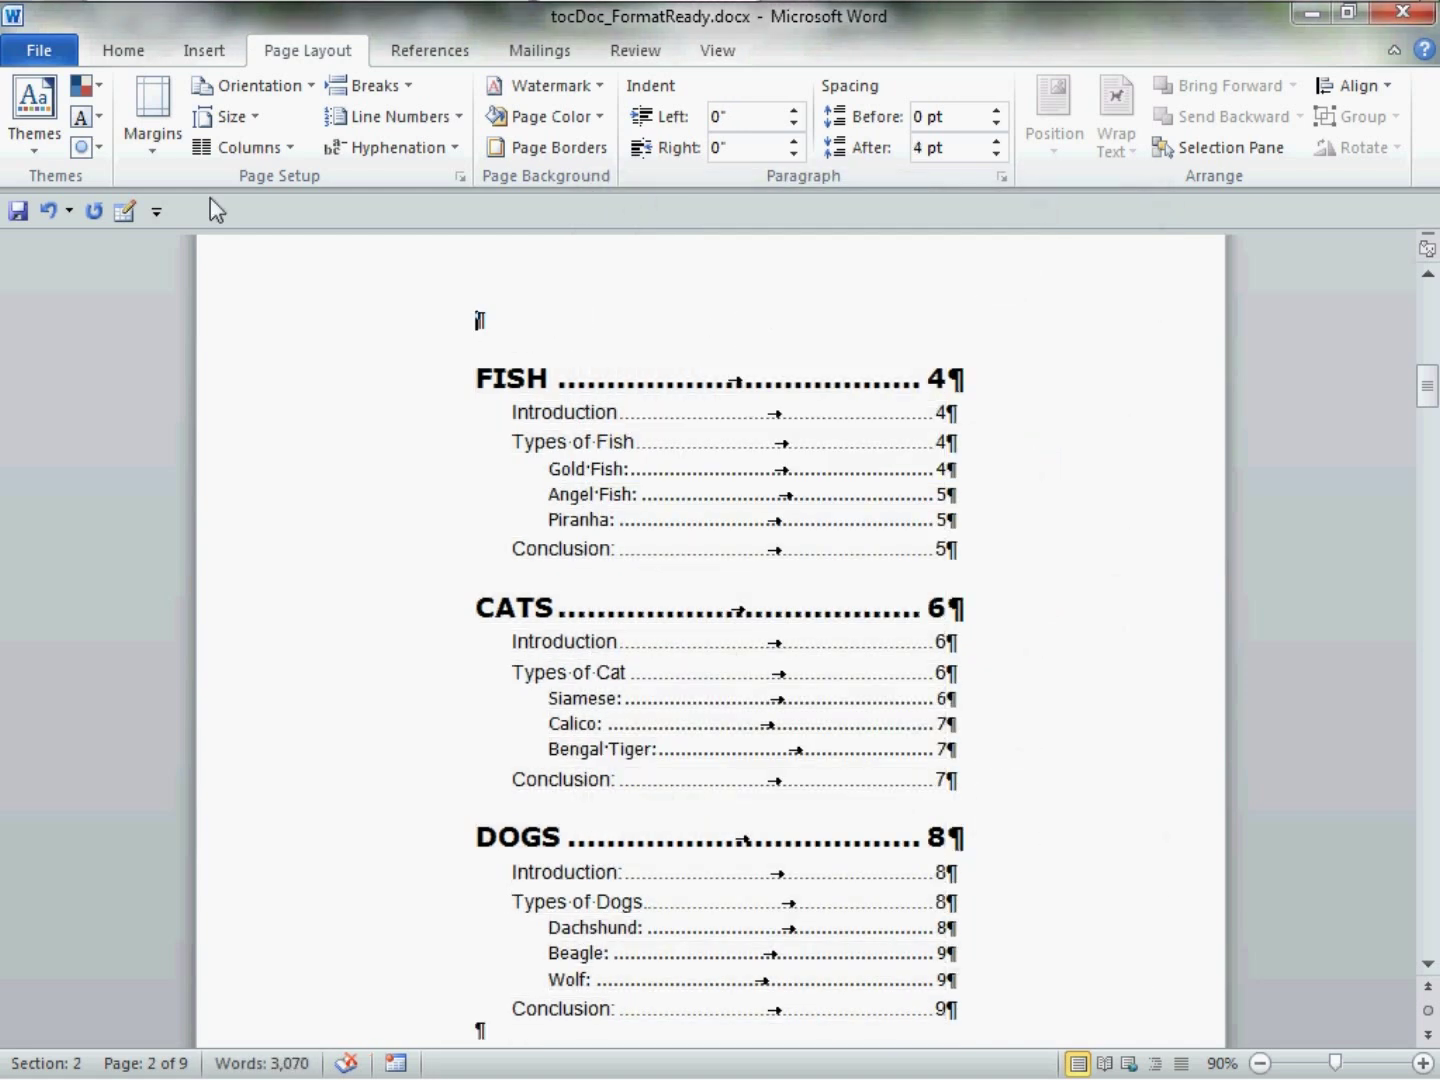
click(121, 49)
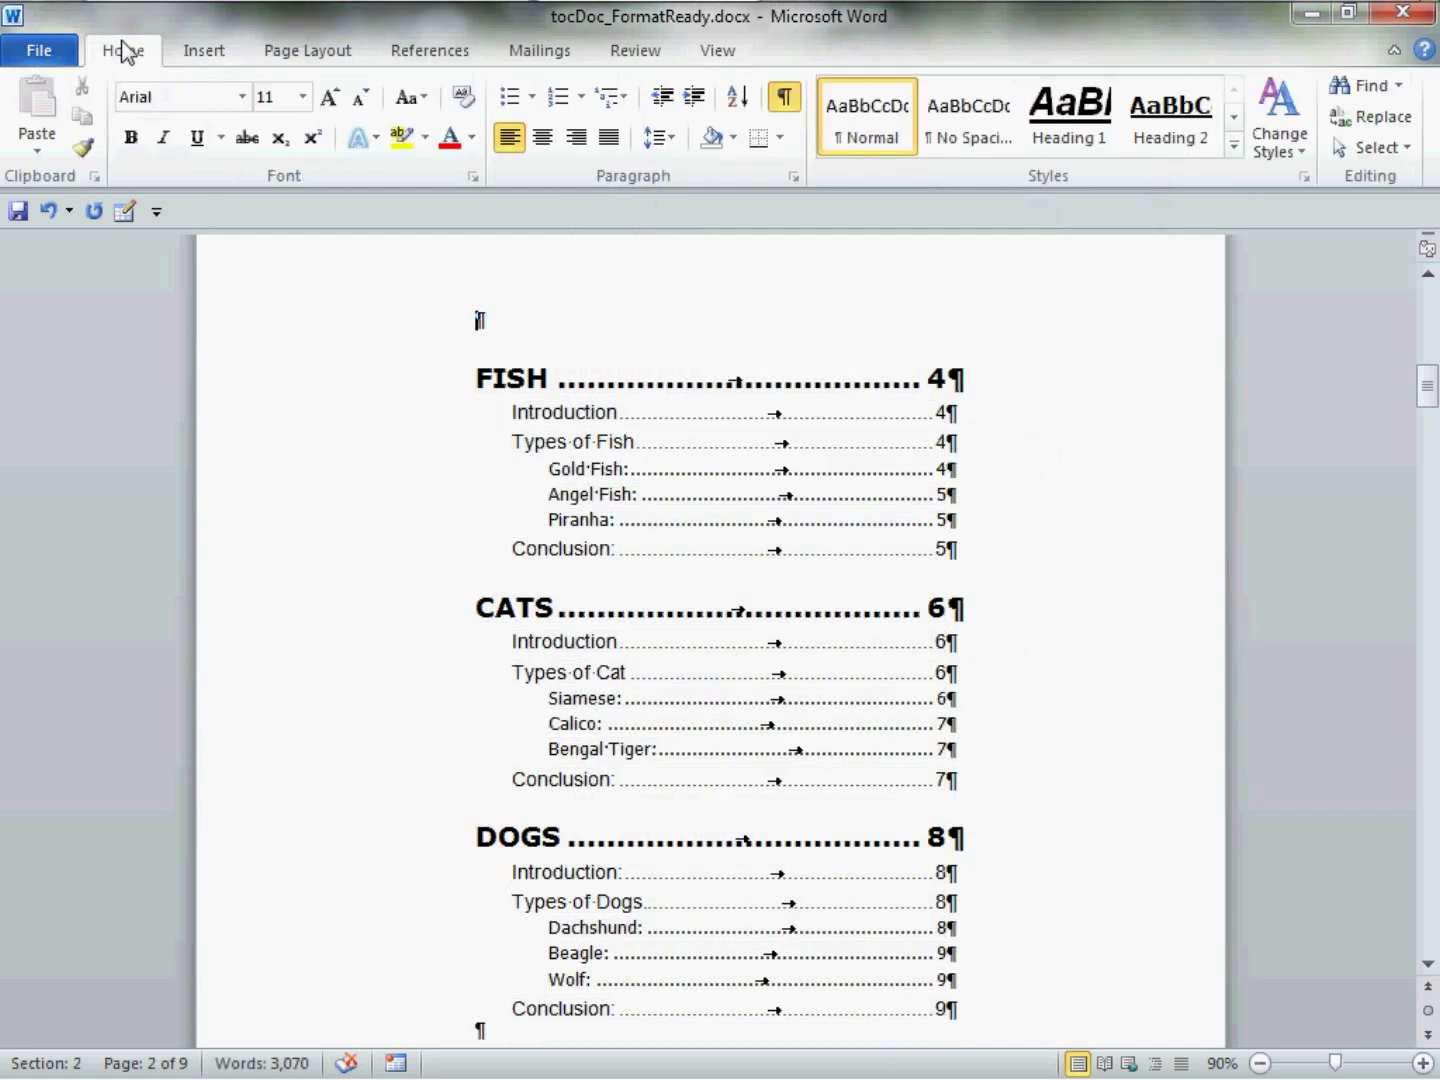
click(783, 97)
key(Delete)
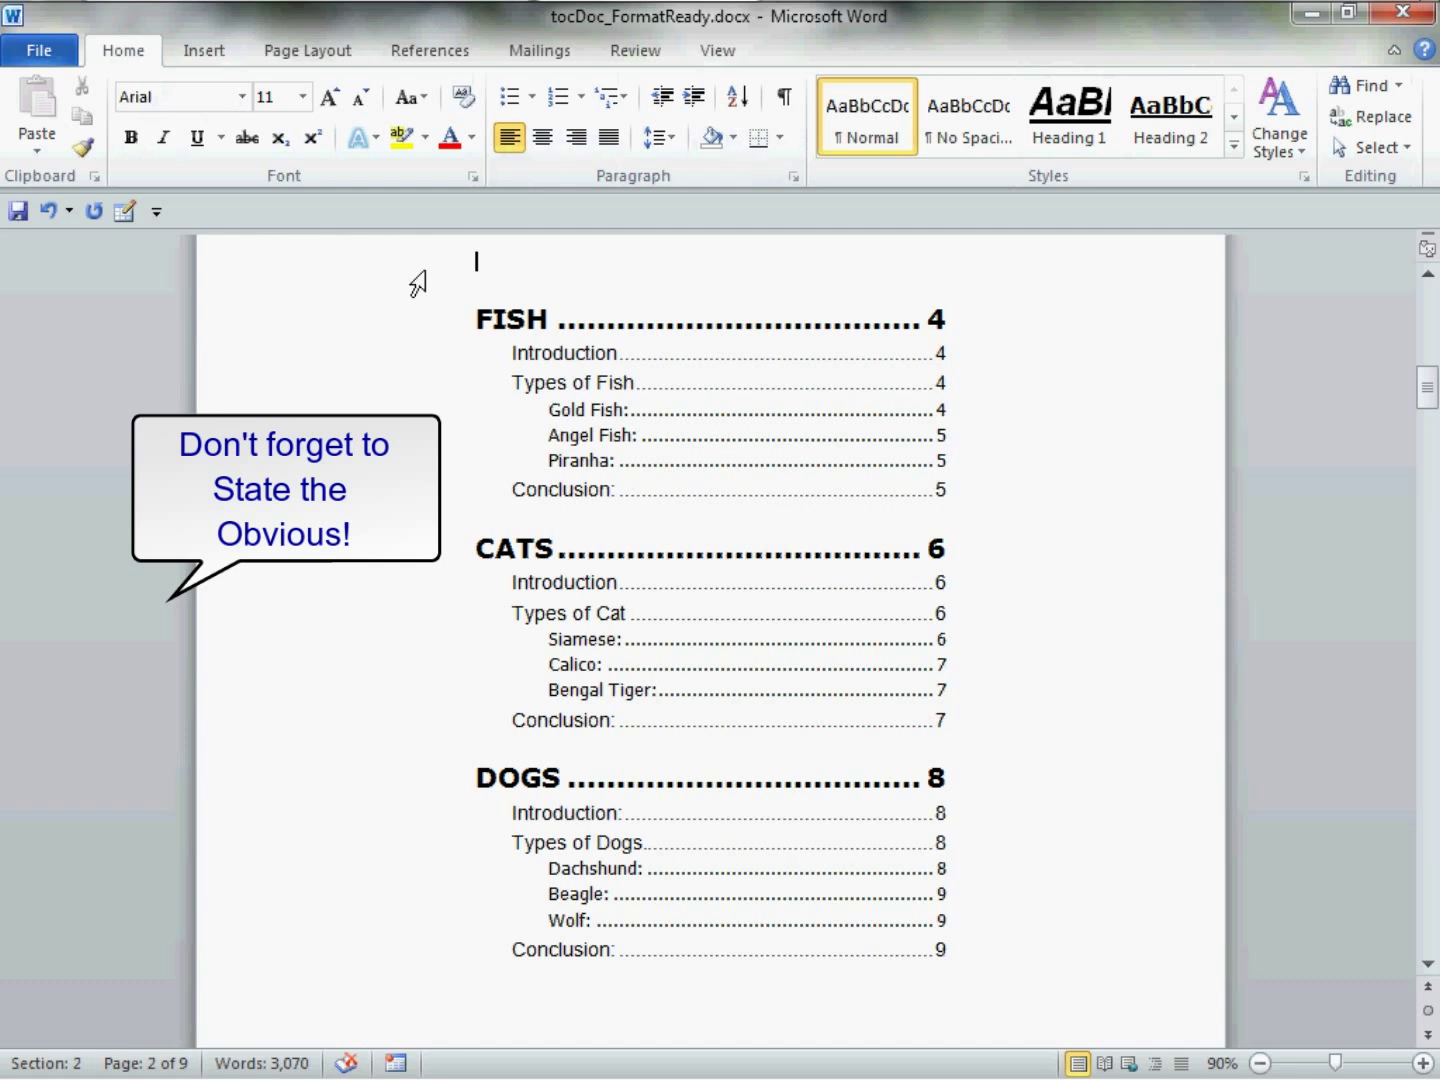
text(Ta)
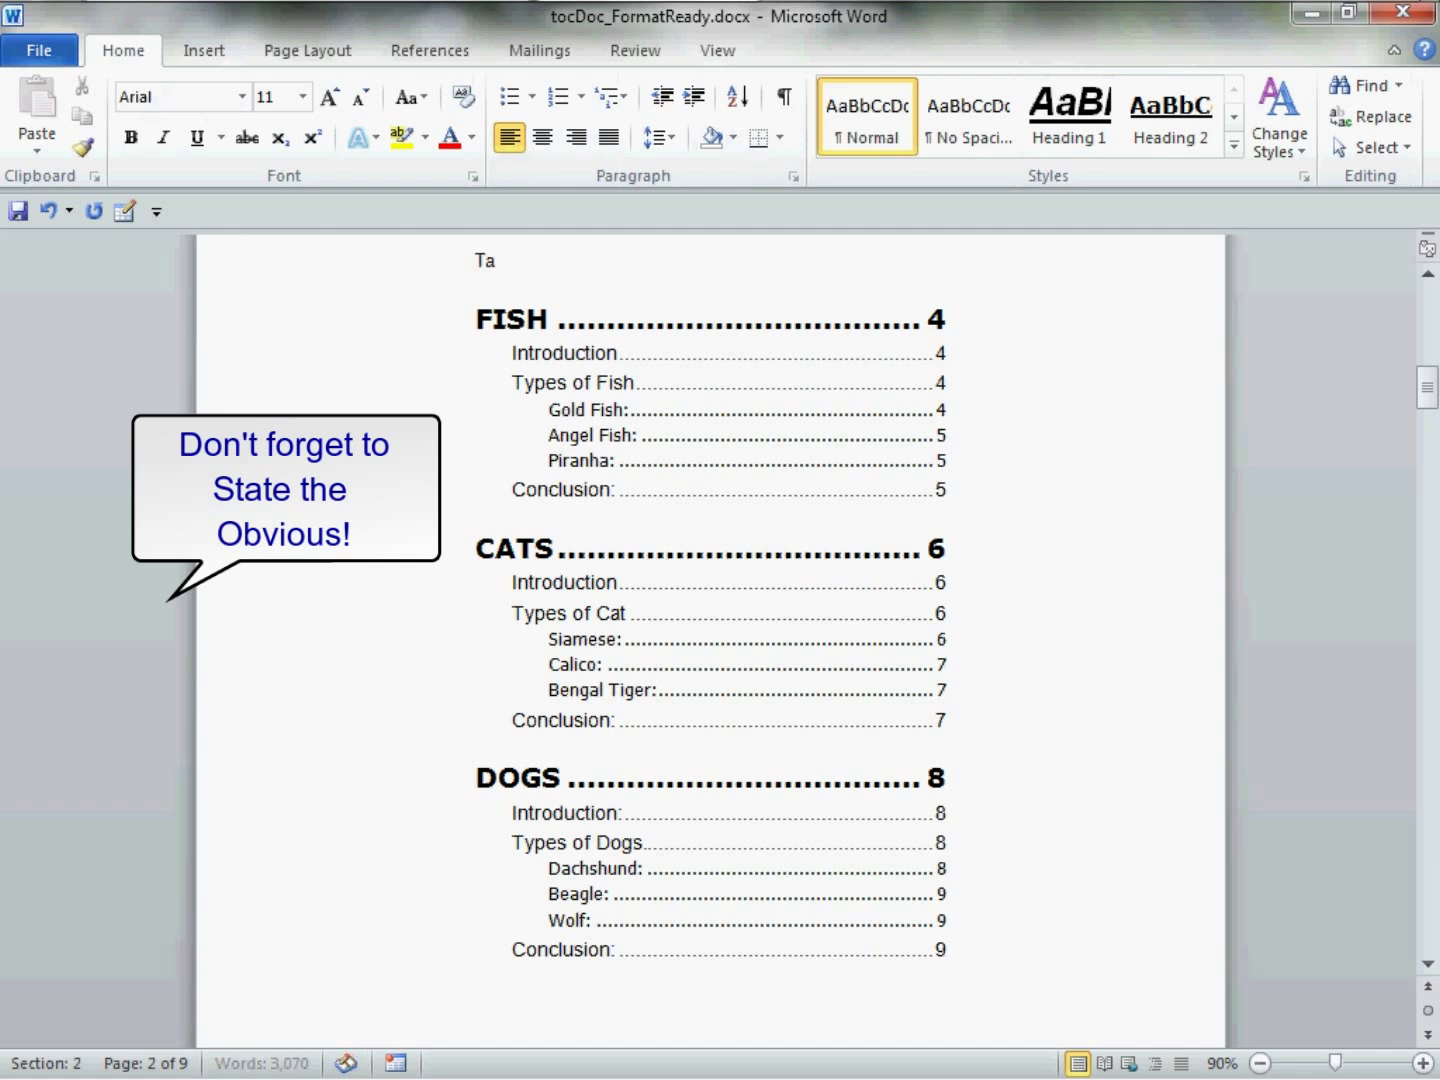
text(ble of)
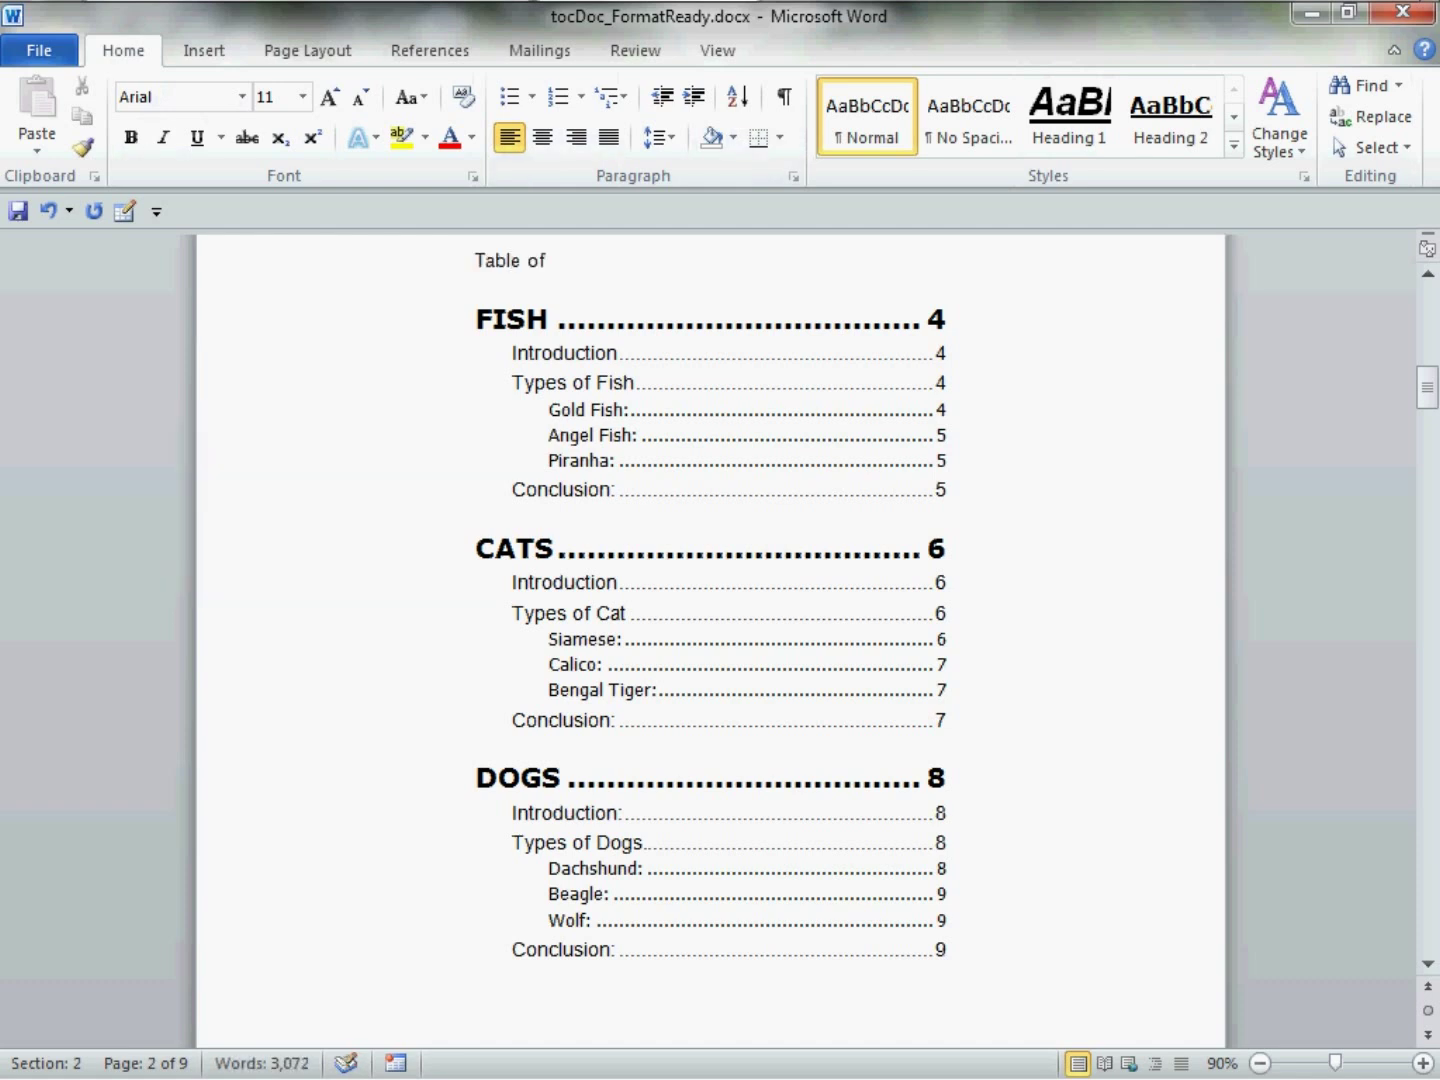
text( Contents)
- Format the Table of Contents title as Bookman Old Style, 16 pt, italic and centred
click(419, 275)
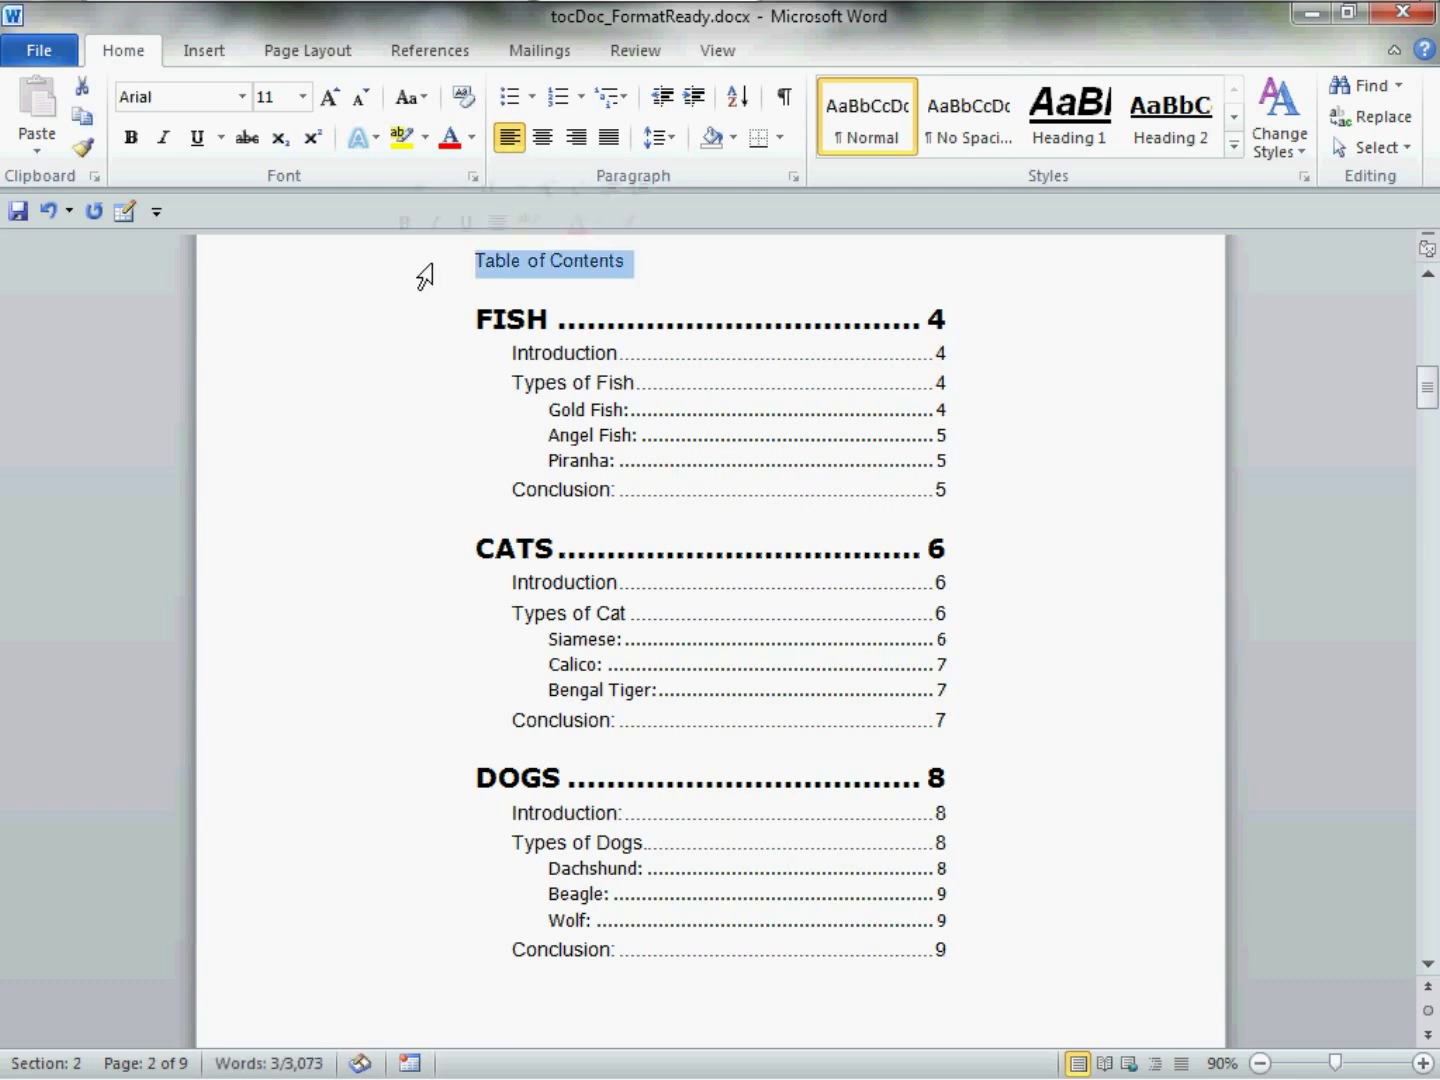
click(464, 185)
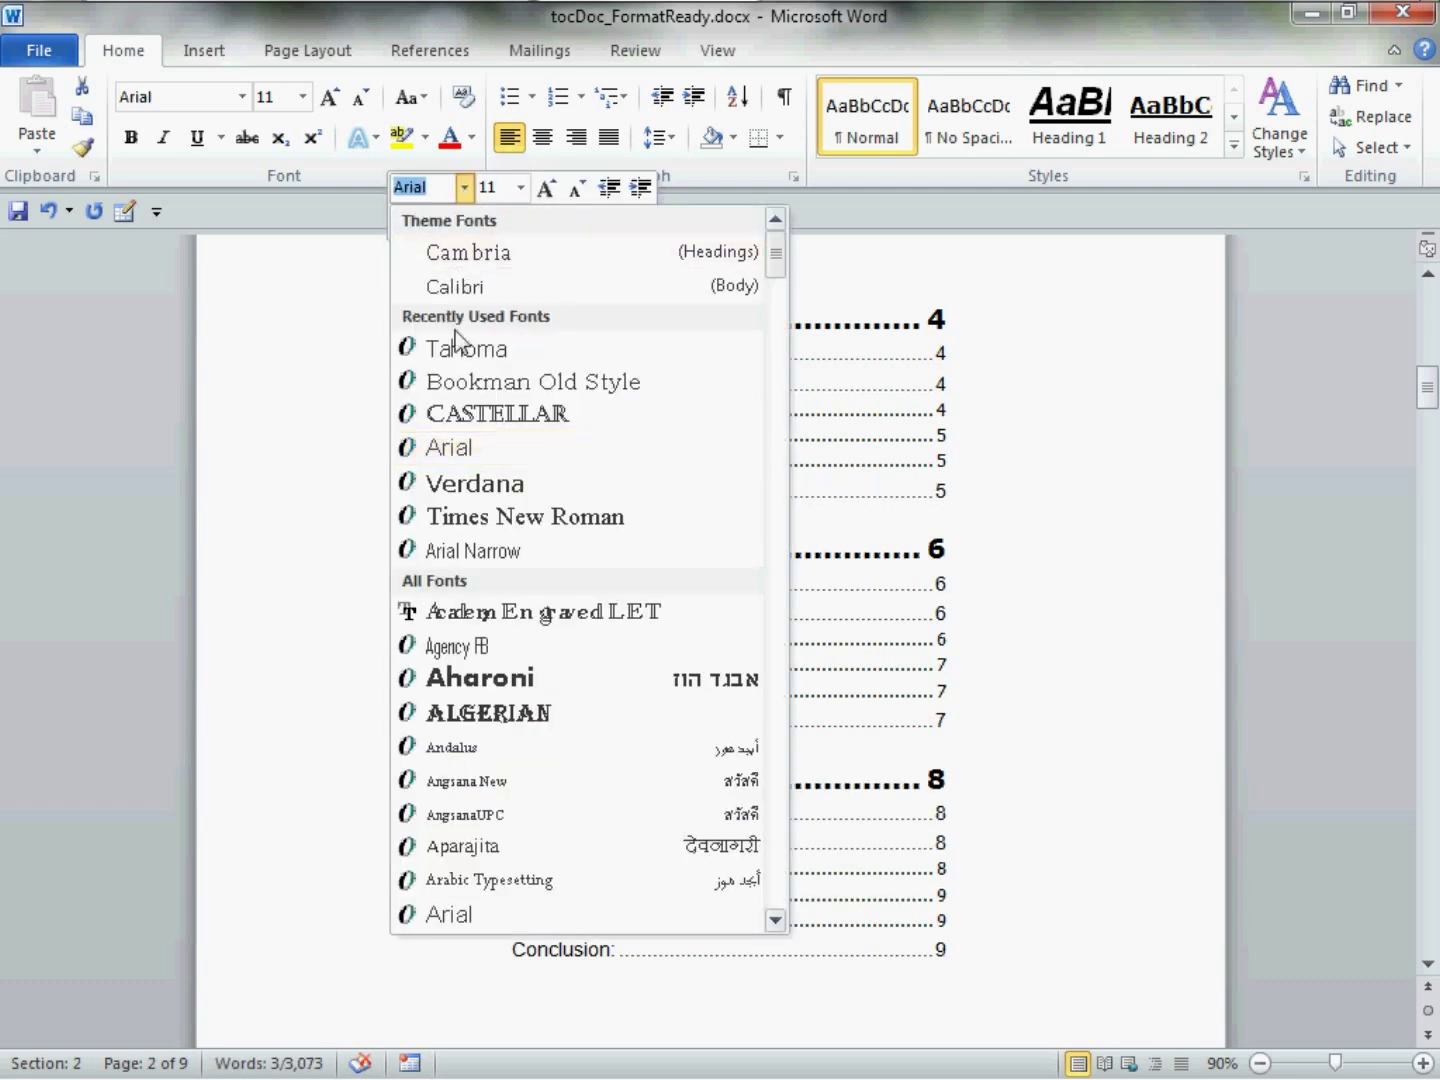
click(496, 378)
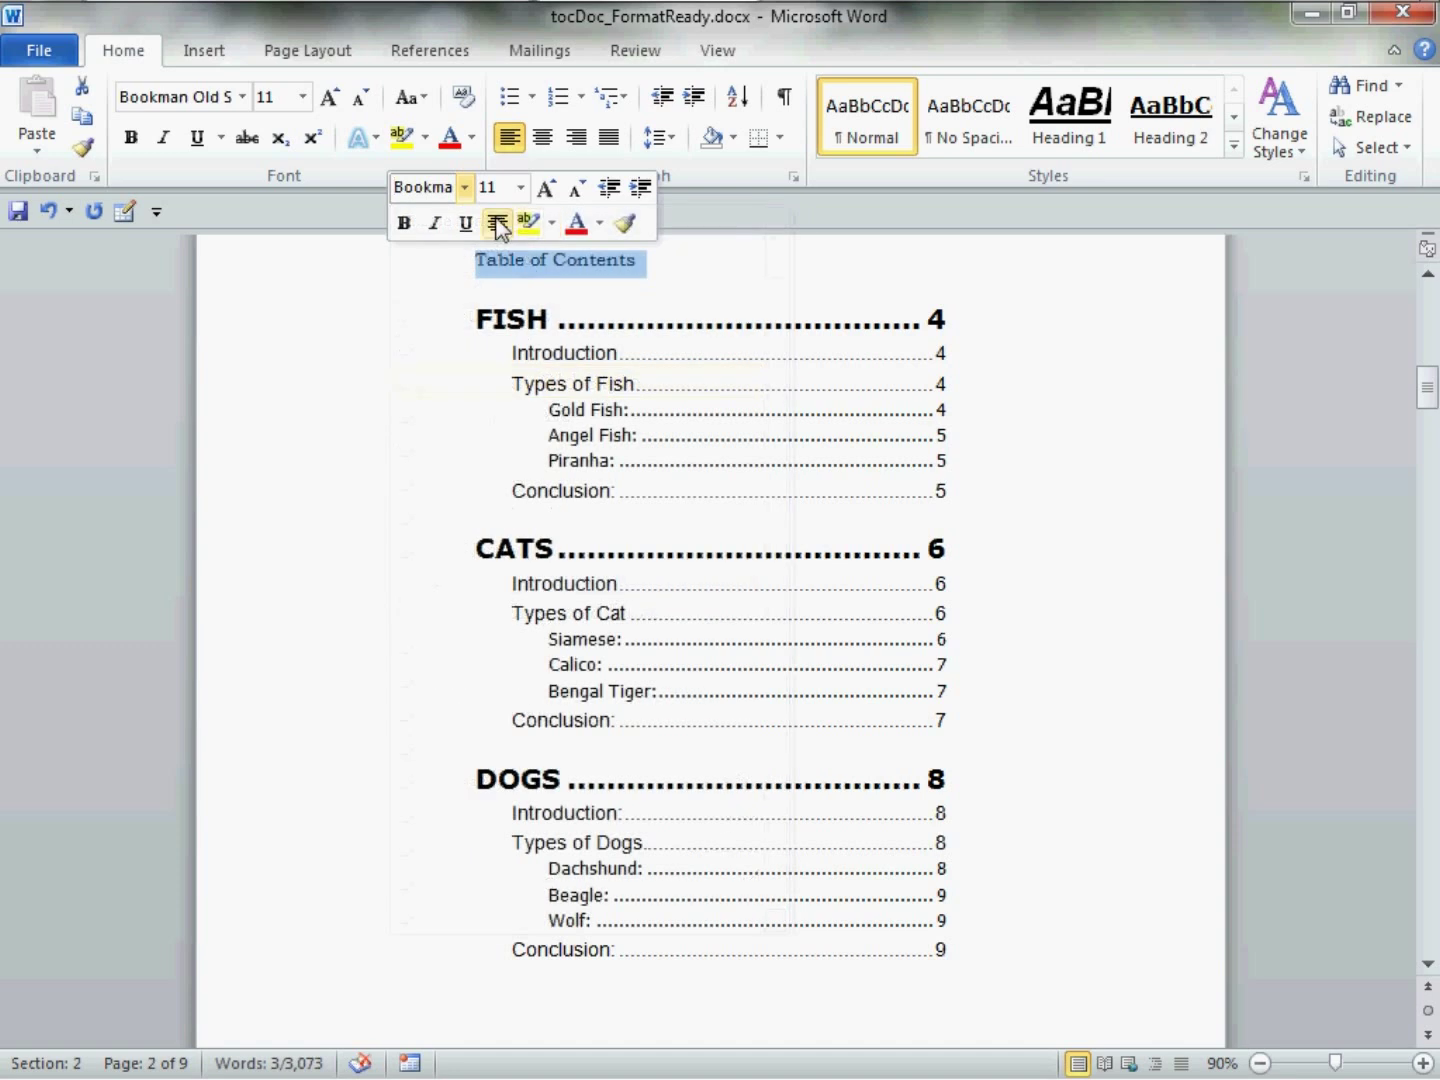
click(520, 187)
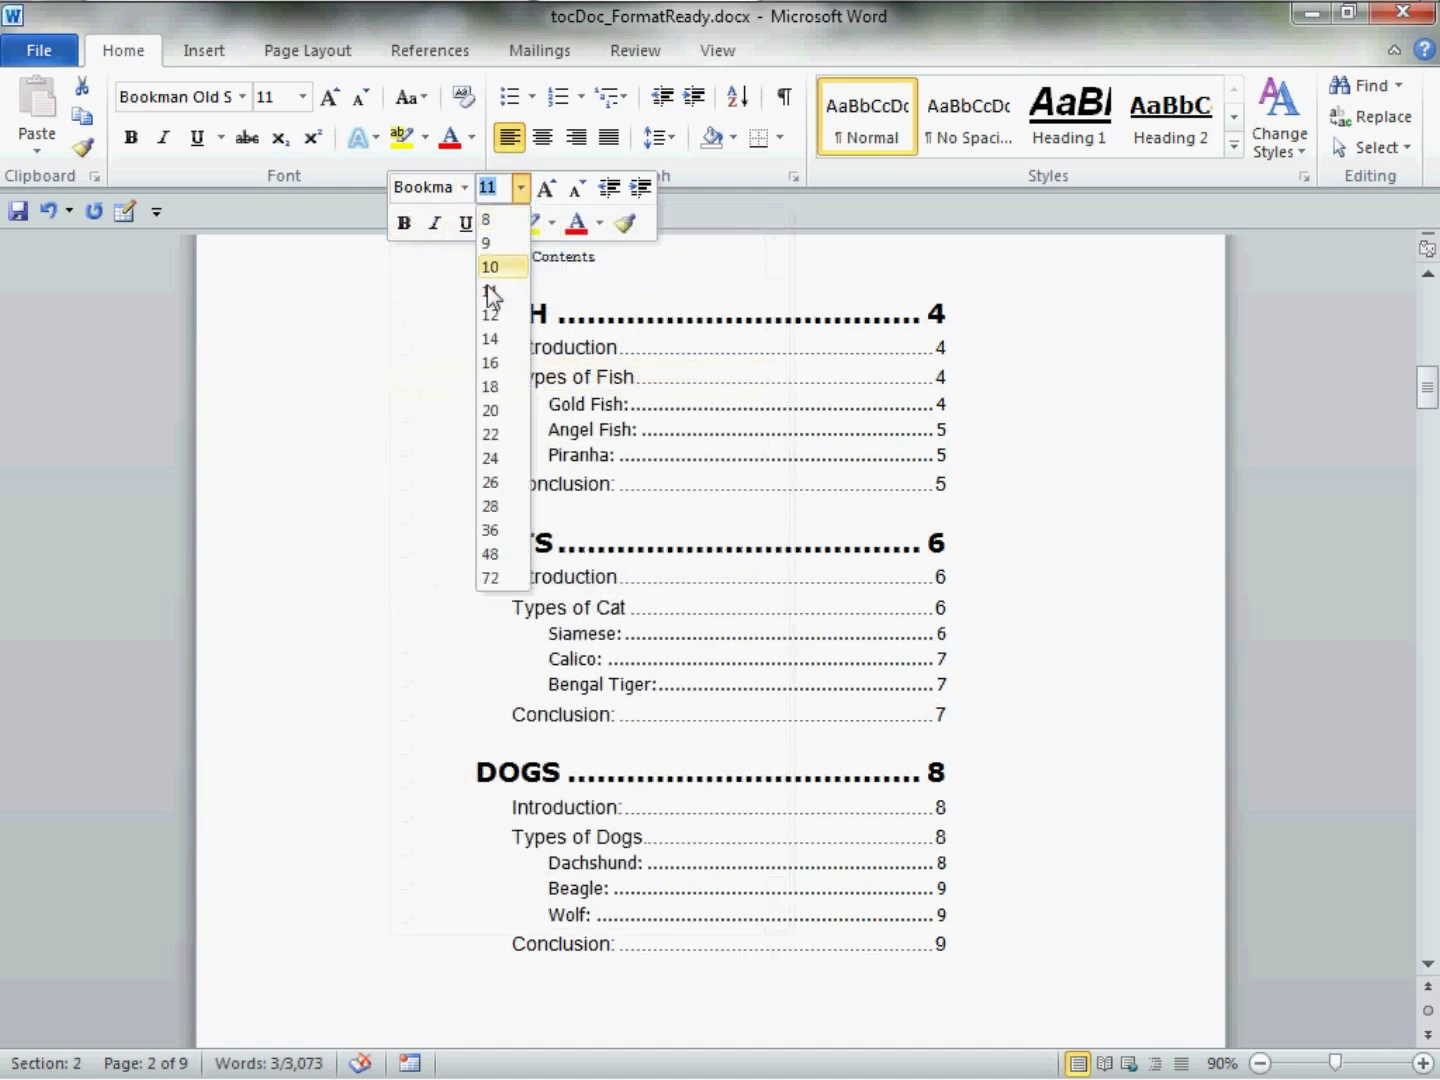
click(496, 364)
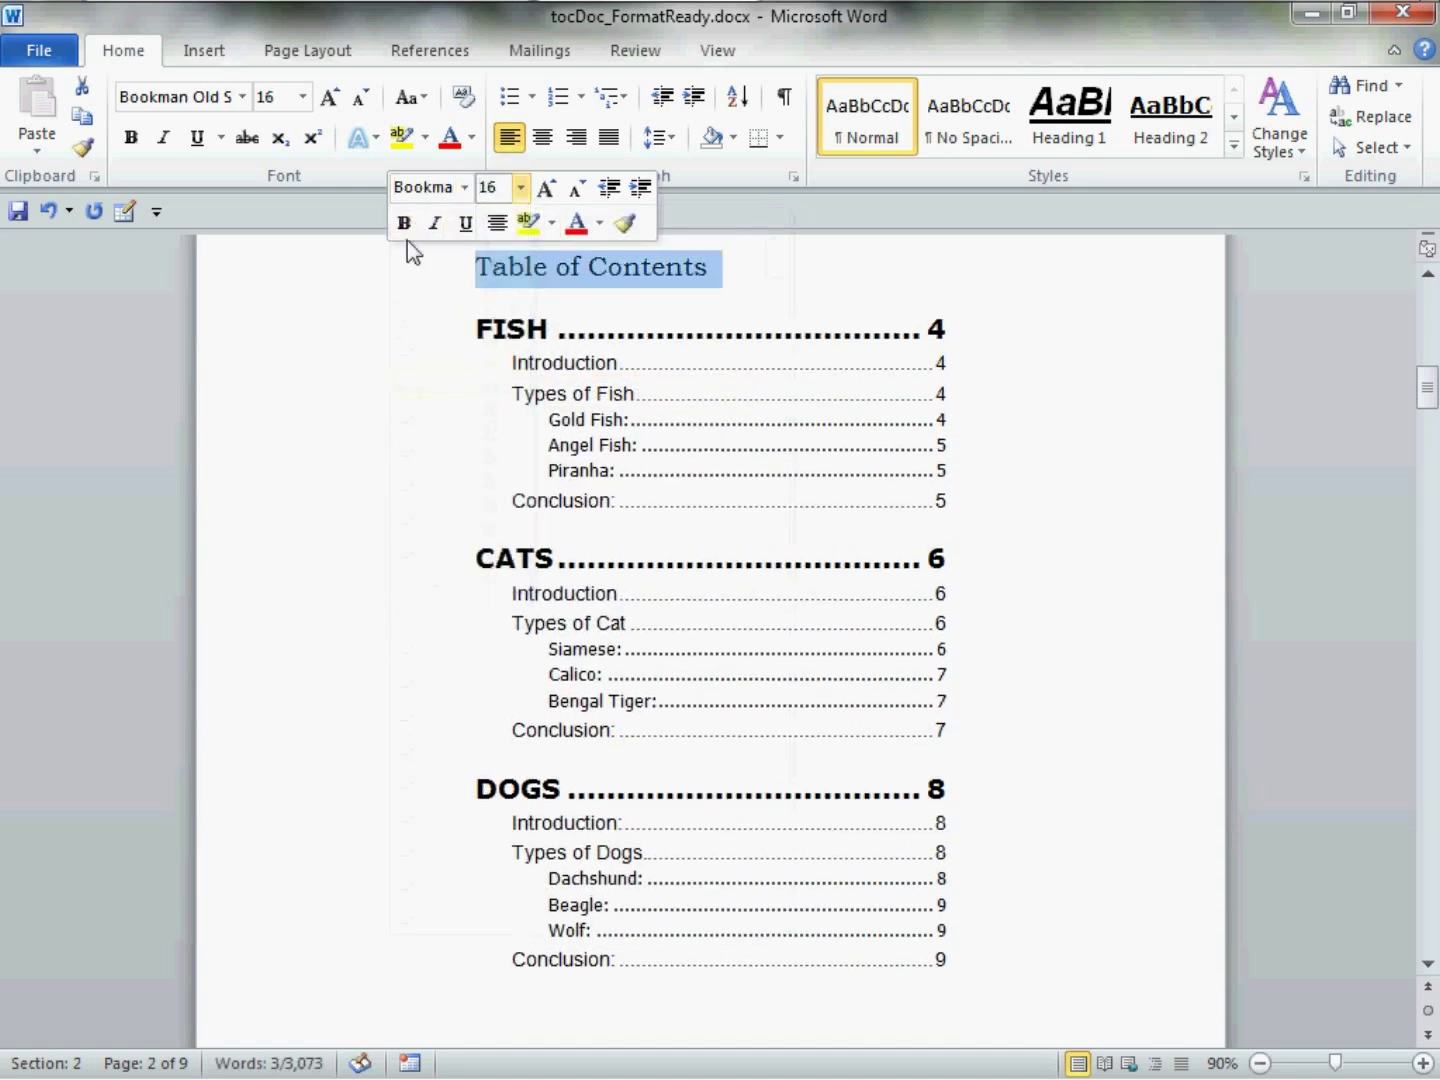
click(434, 223)
click(498, 223)
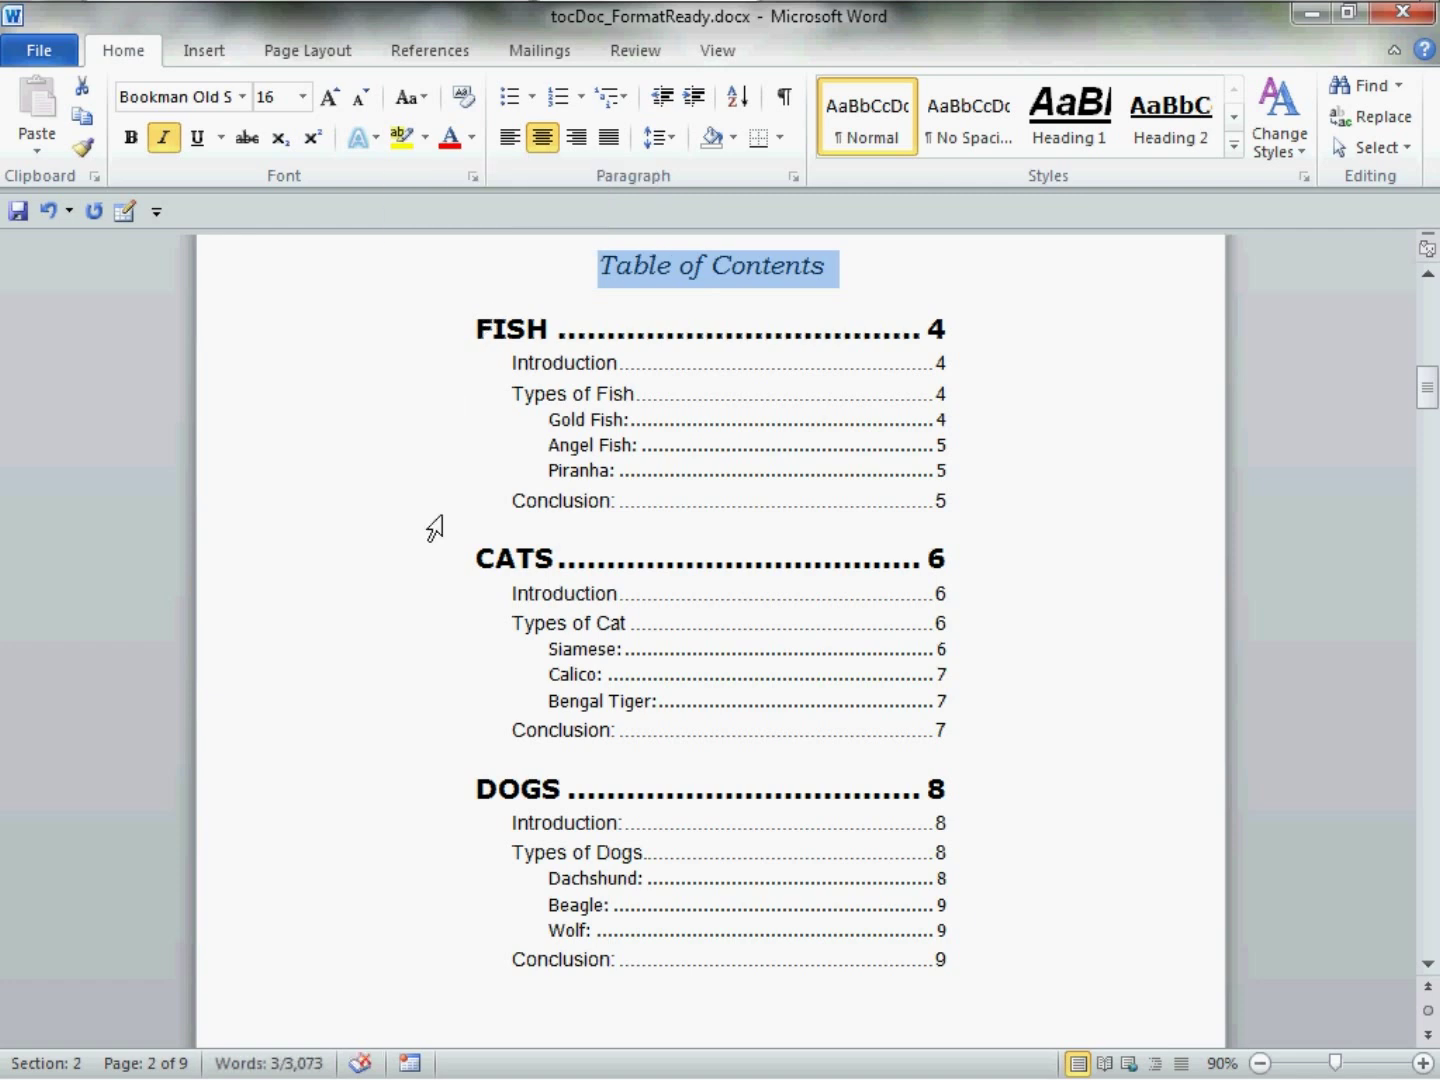
click(1106, 700)
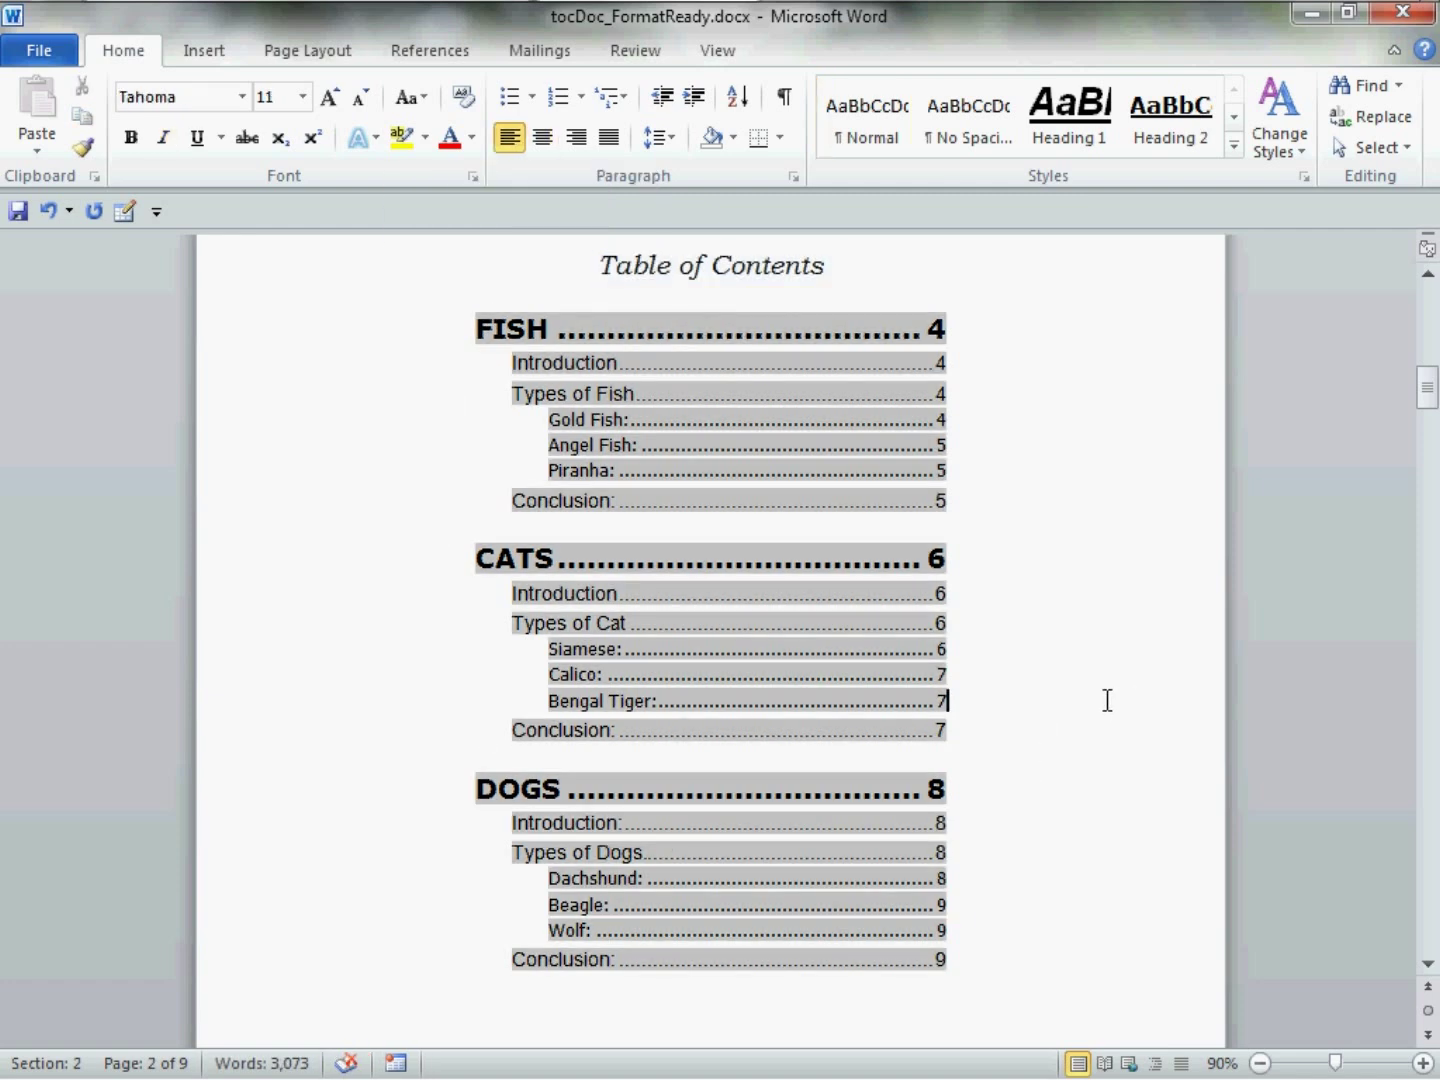
- Show the formatting marks and delete the surplus empty paragraphs that push the section break after the table of contents onto an extra page
scroll(1150, 743, down, 1)
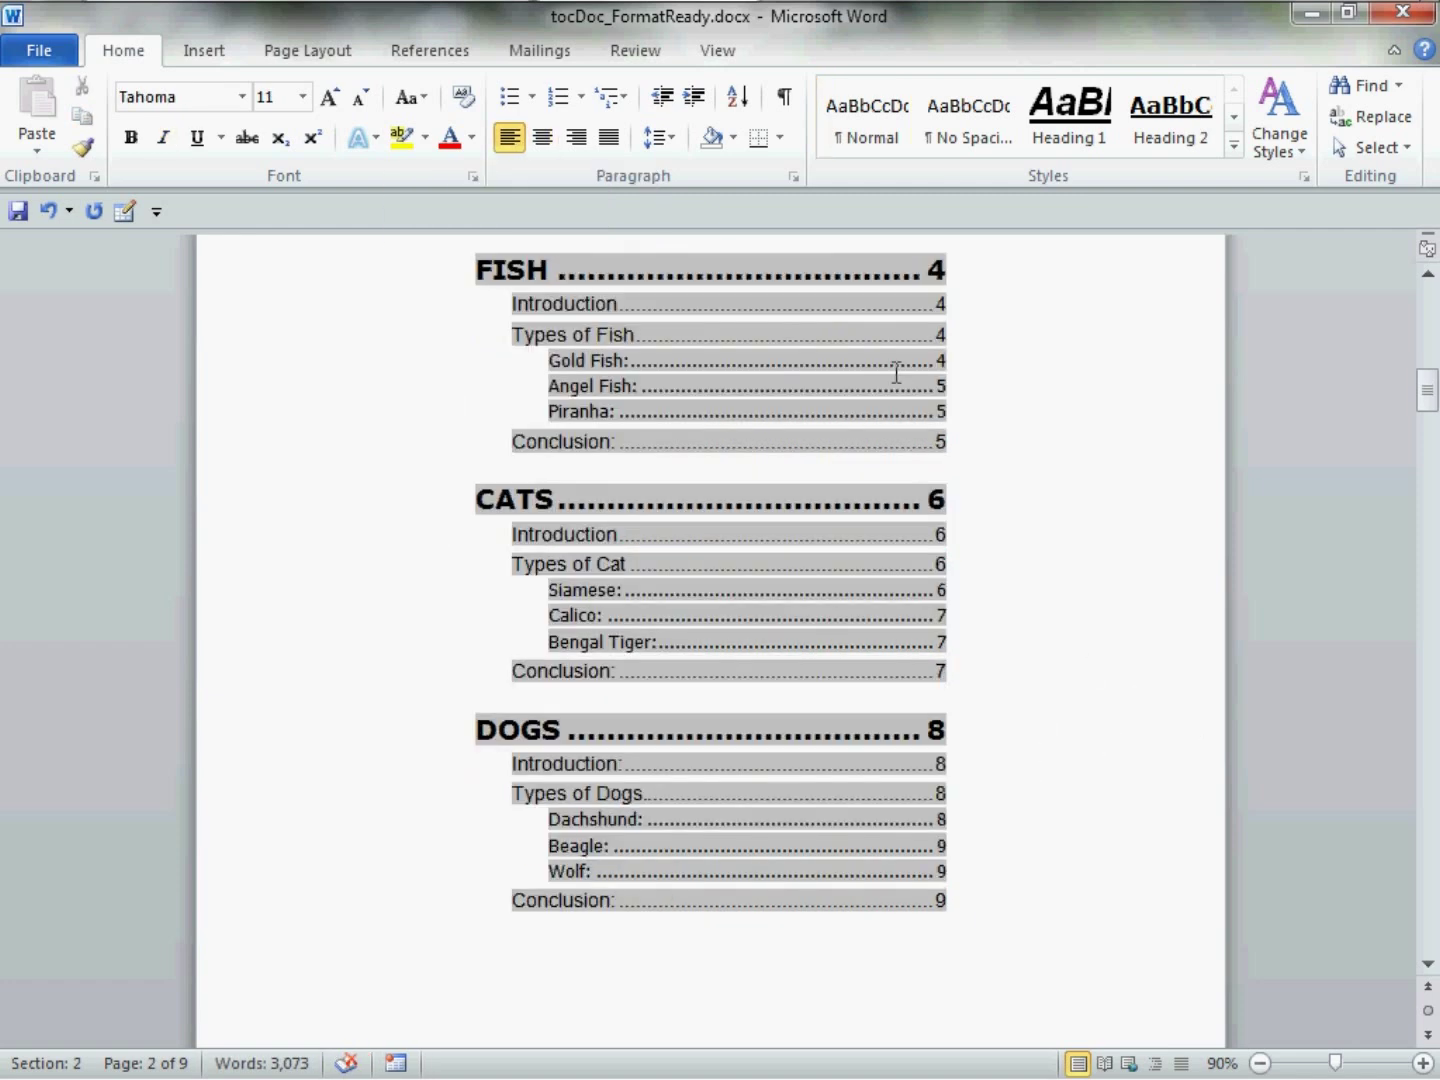
click(785, 97)
scroll(418, 862, down, 15)
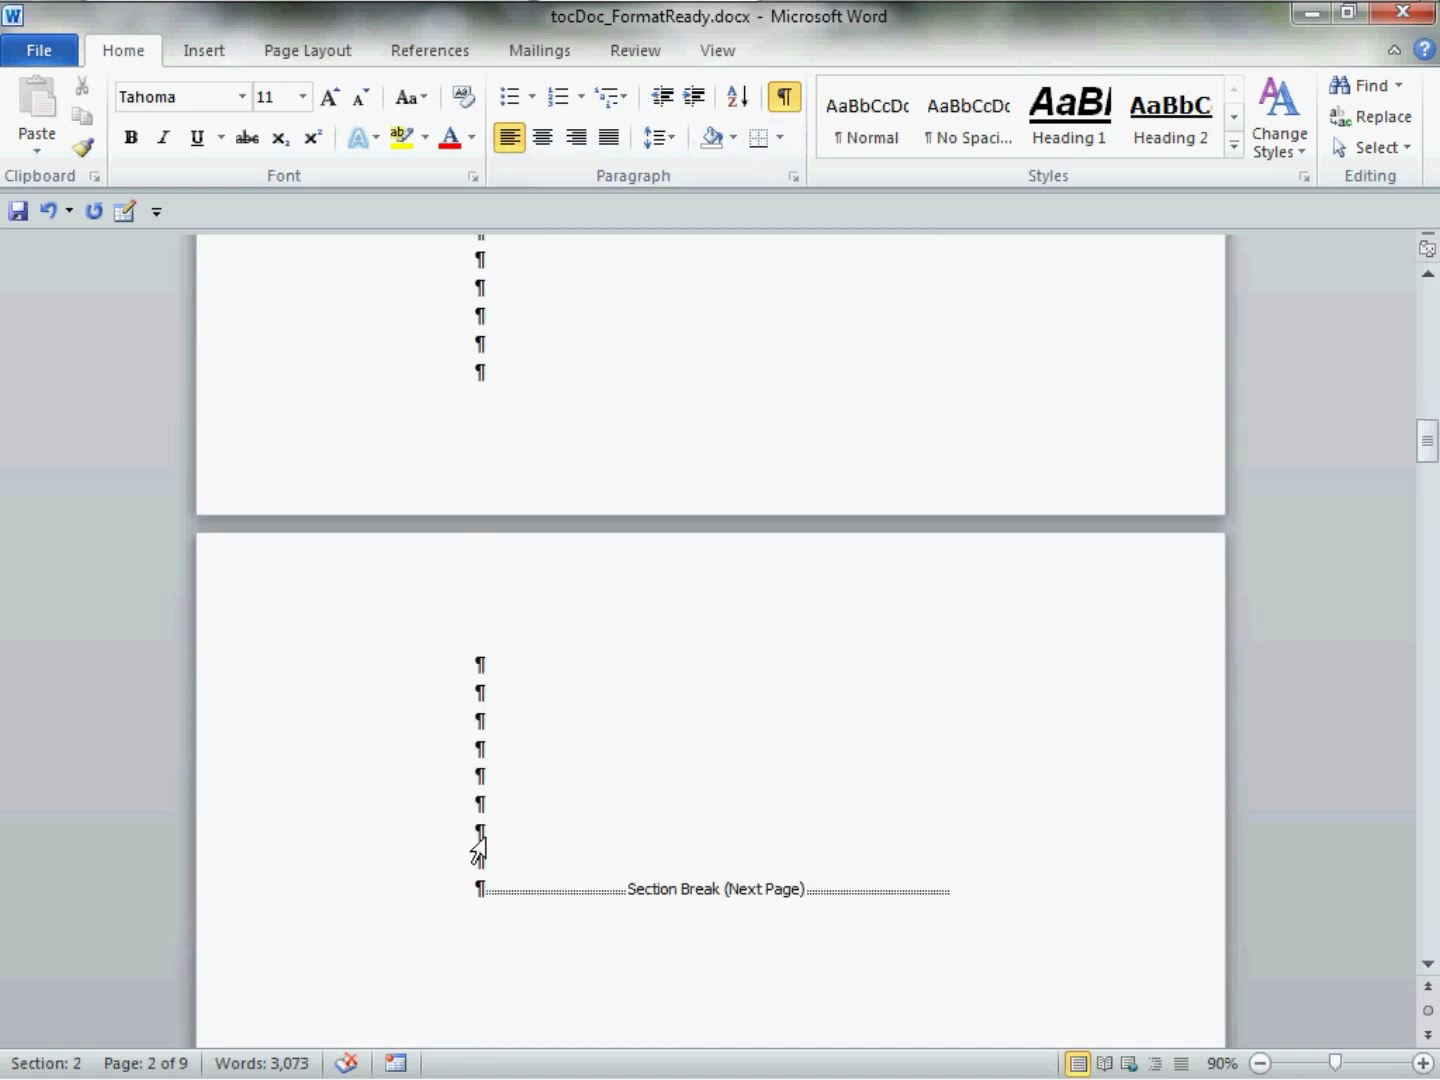
drag(477, 852, 474, 275)
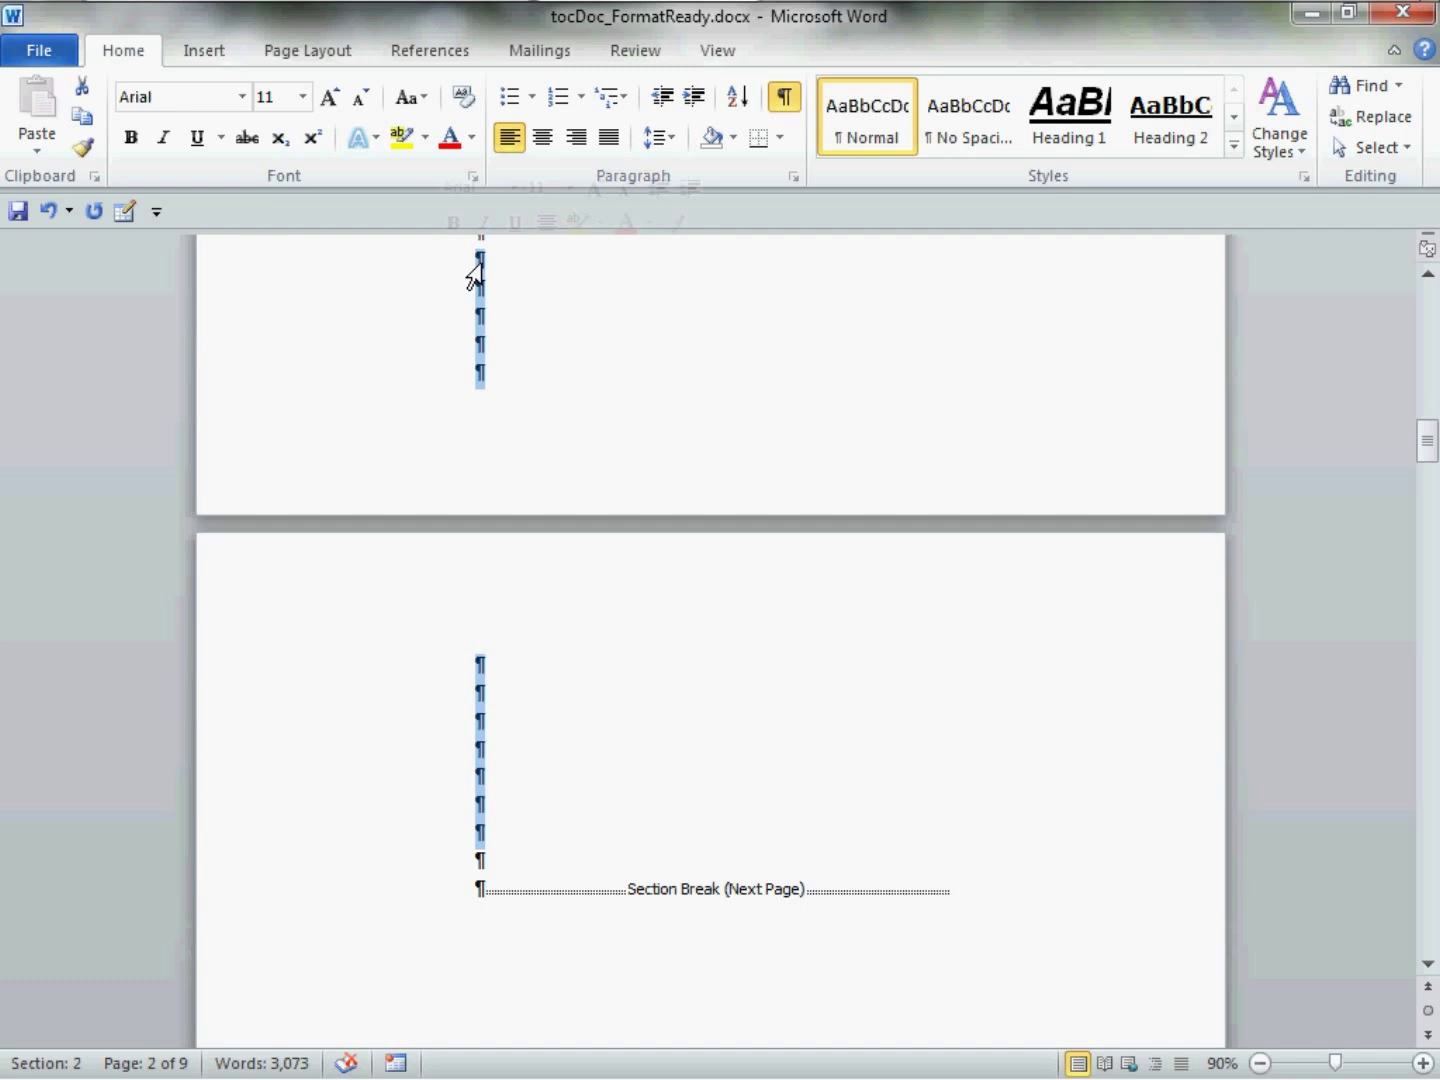
key(Delete)
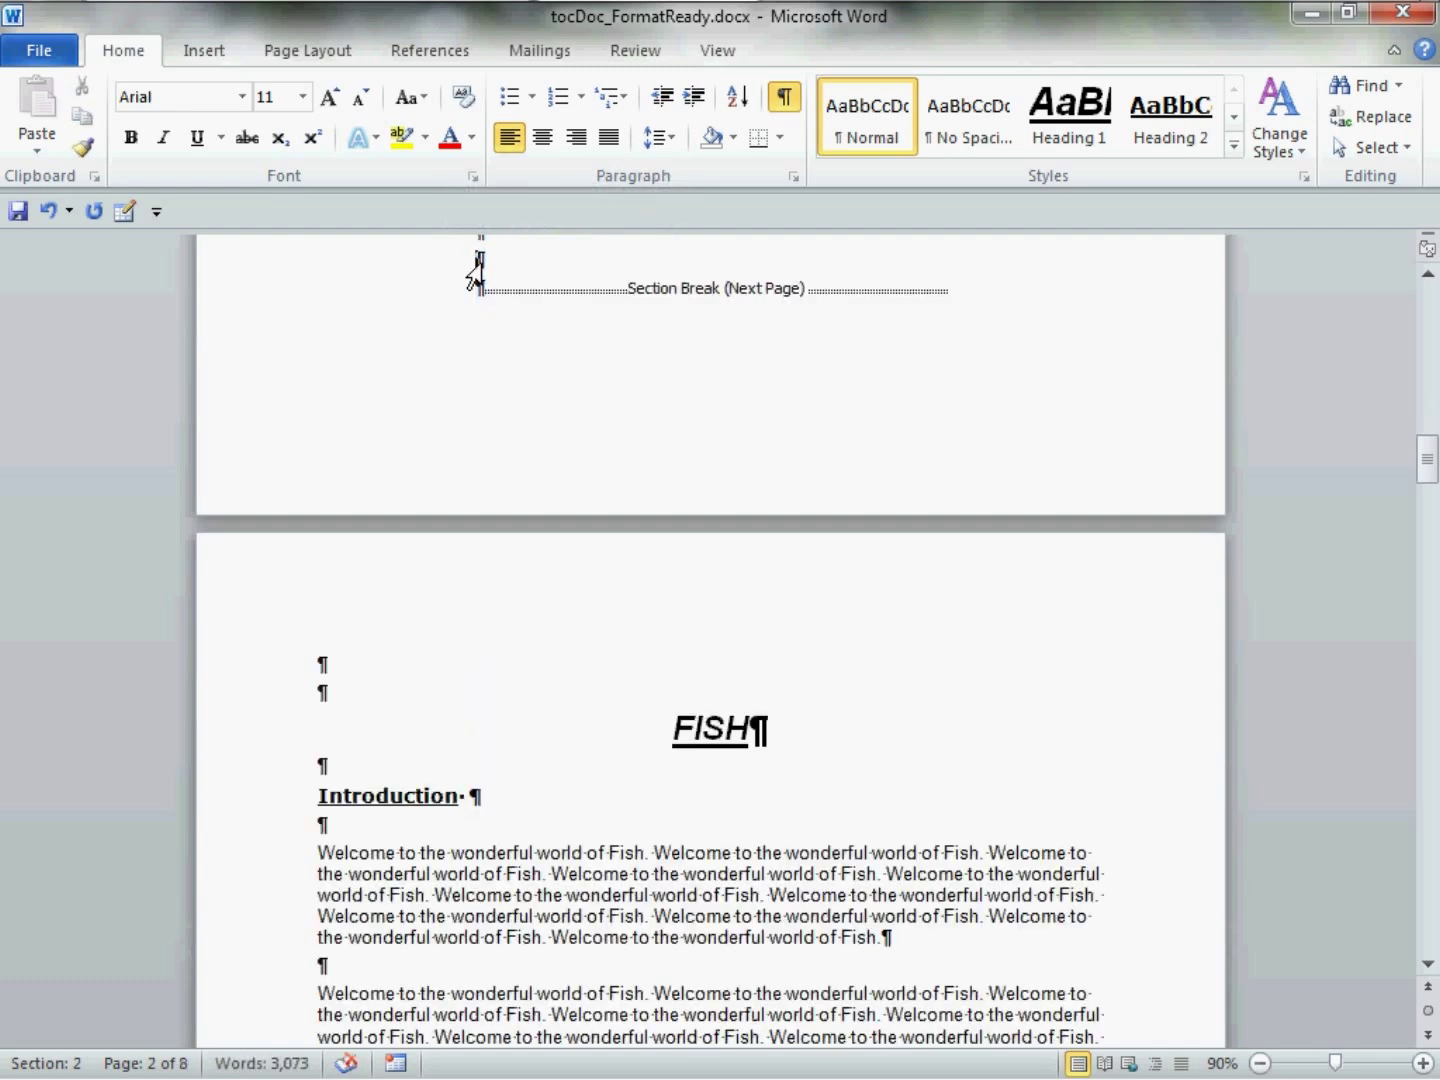
- Hide the formatting marks and show the table of contents page at 80% zoom
scroll(569, 620, up, 10)
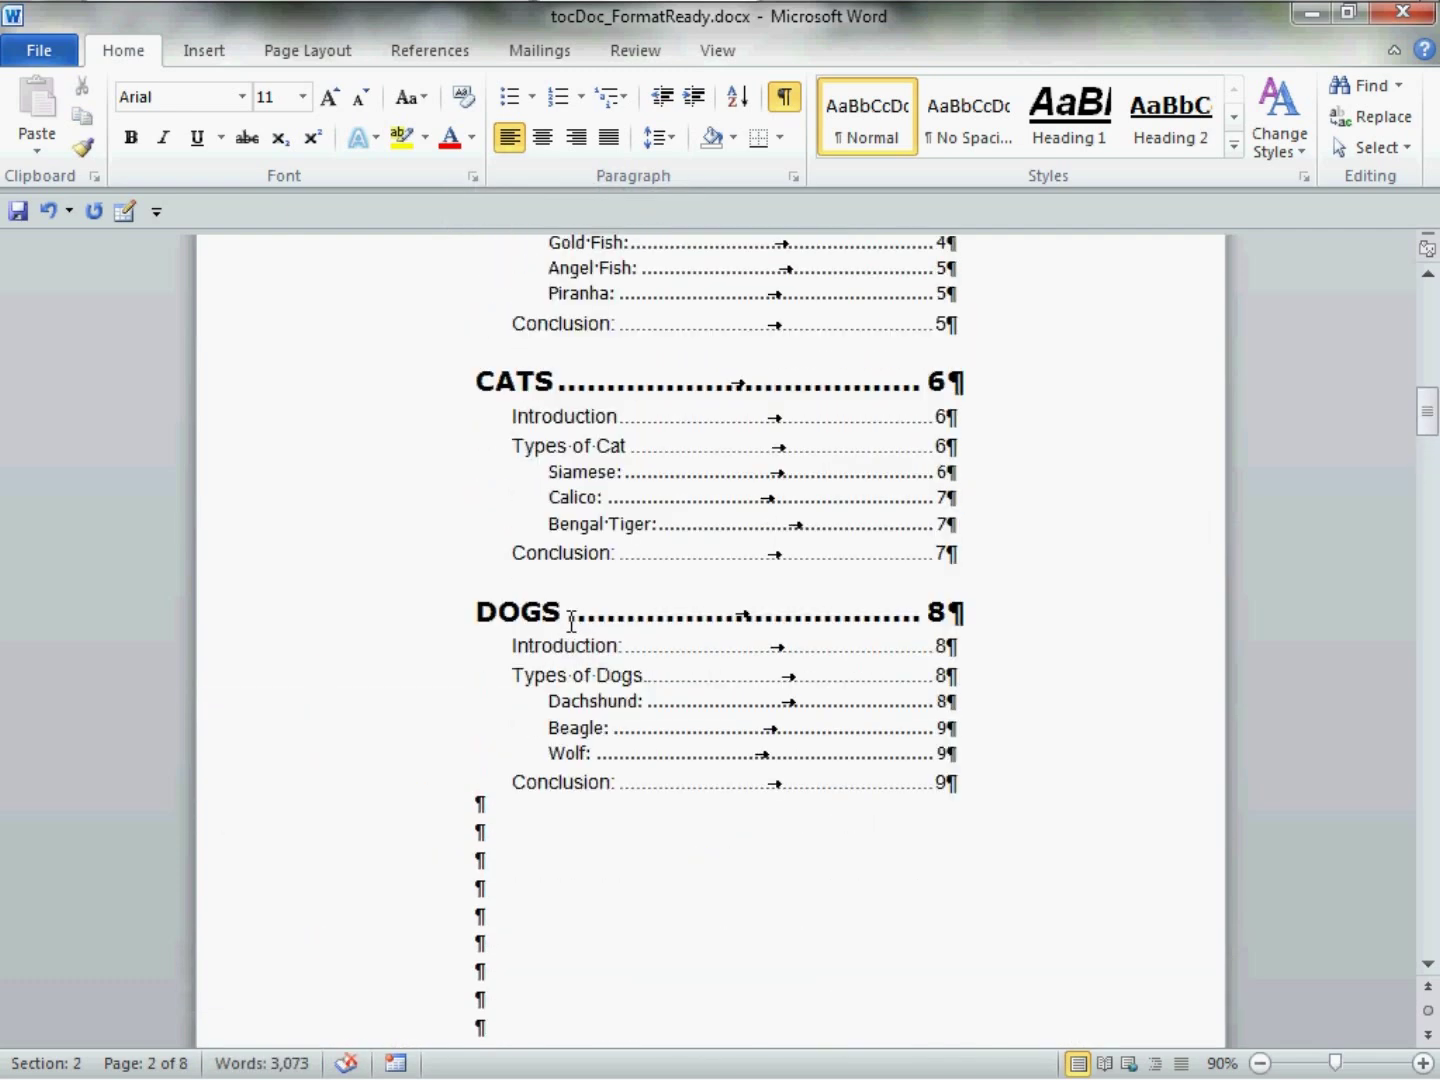
click(785, 97)
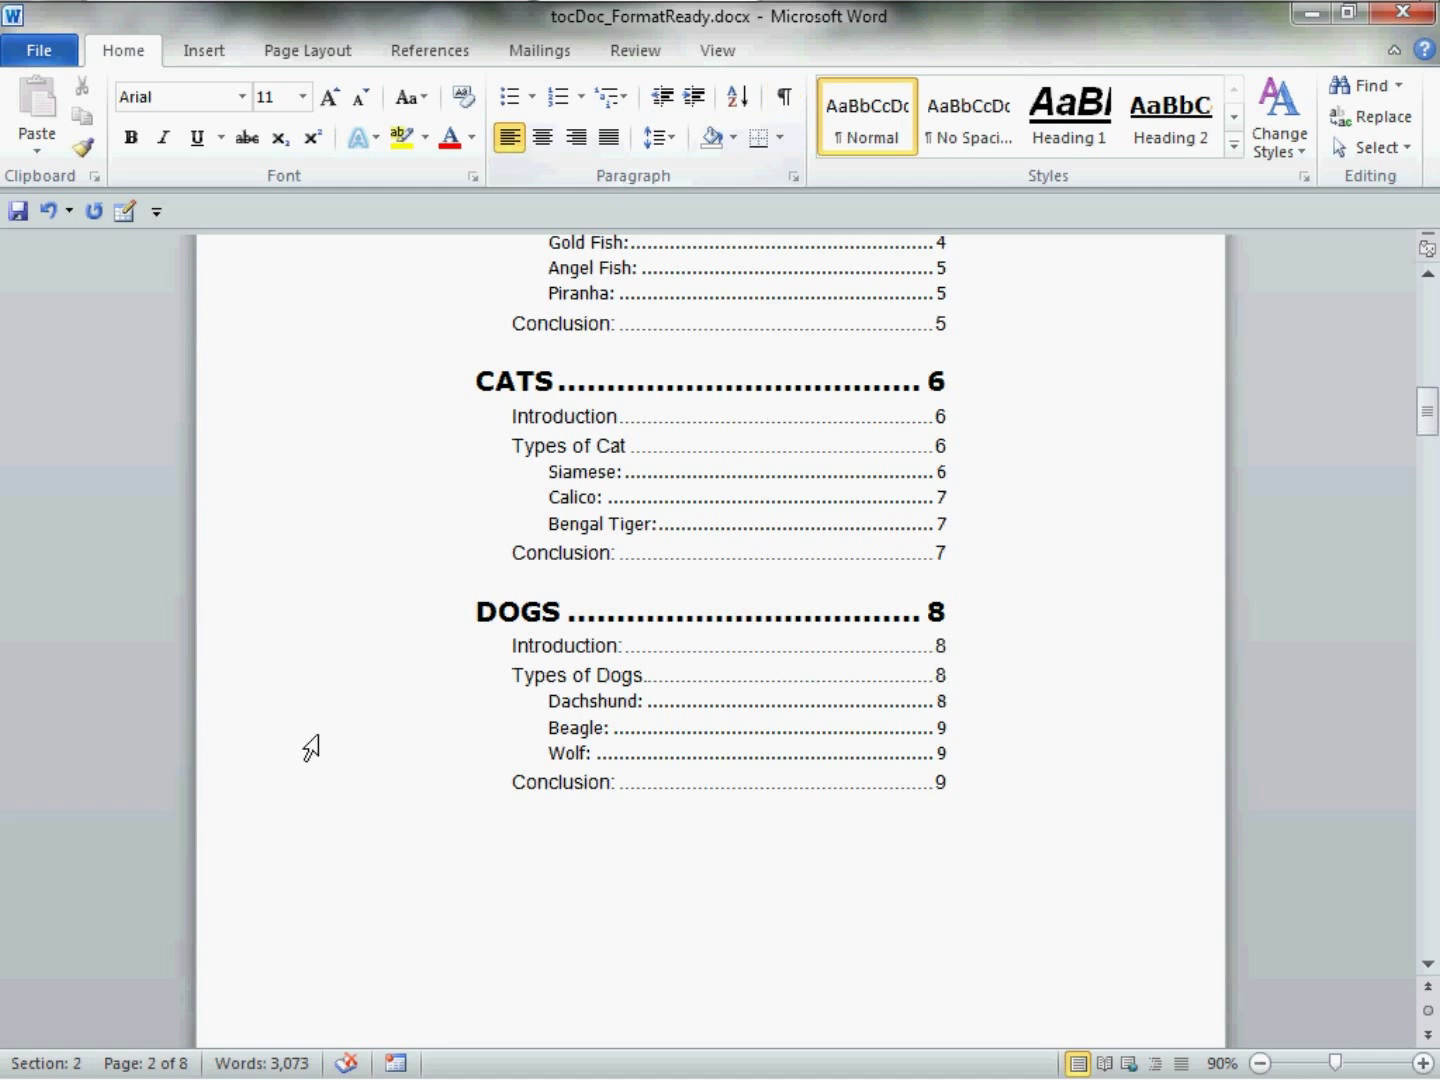
scroll(310, 749, up, 4)
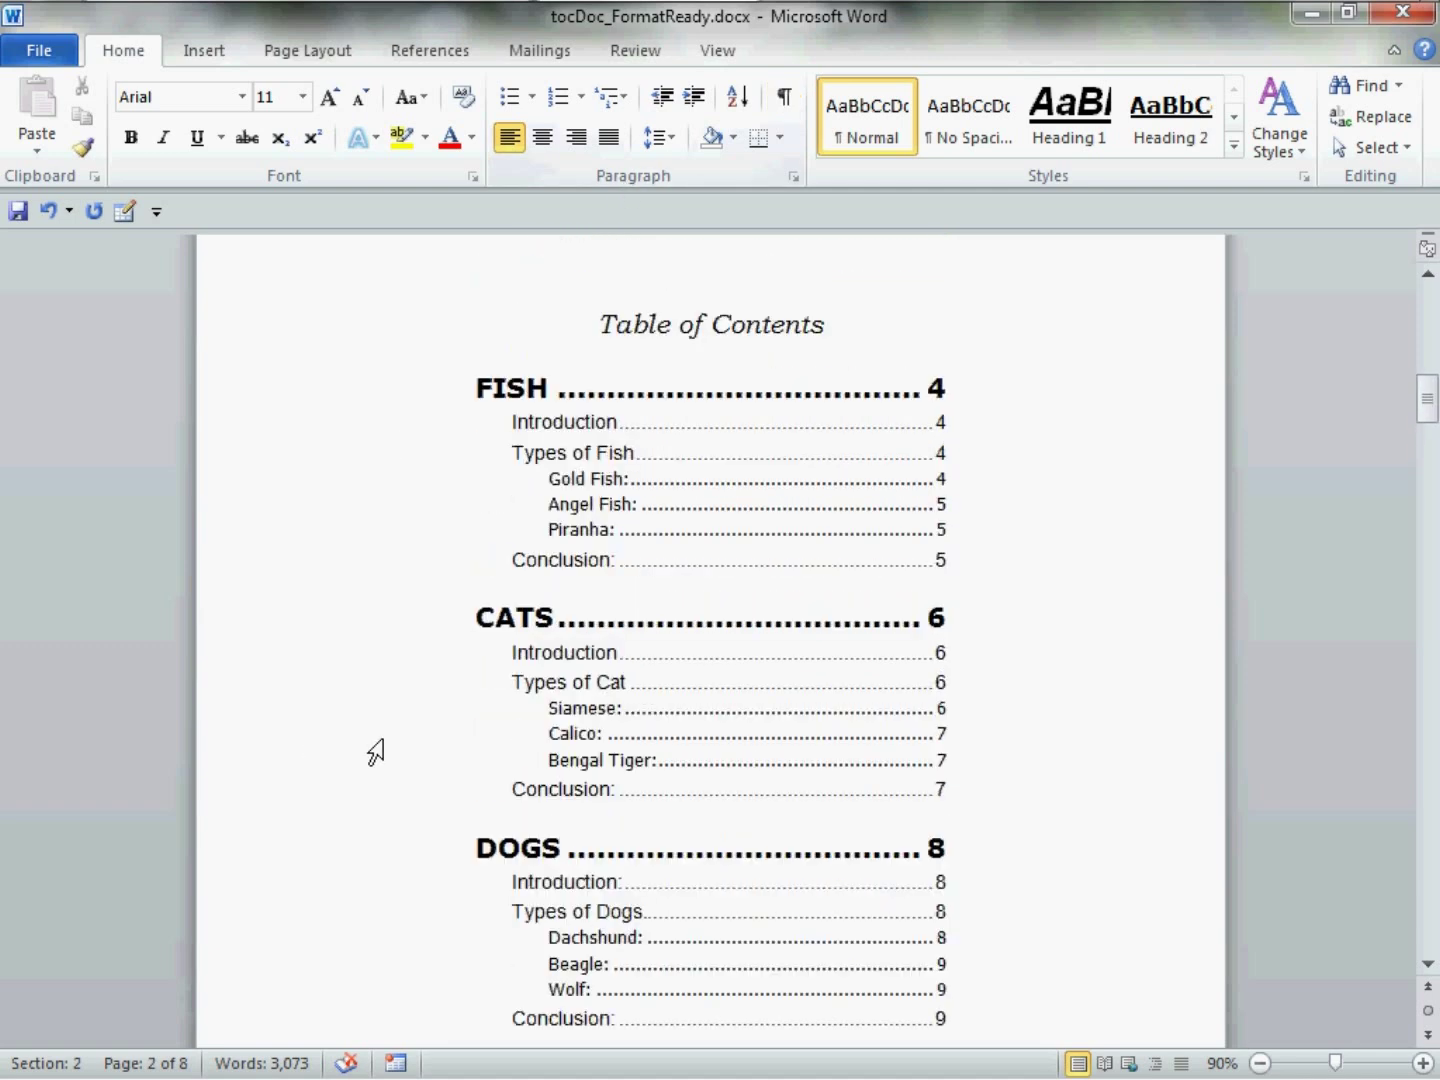
click(1260, 1063)
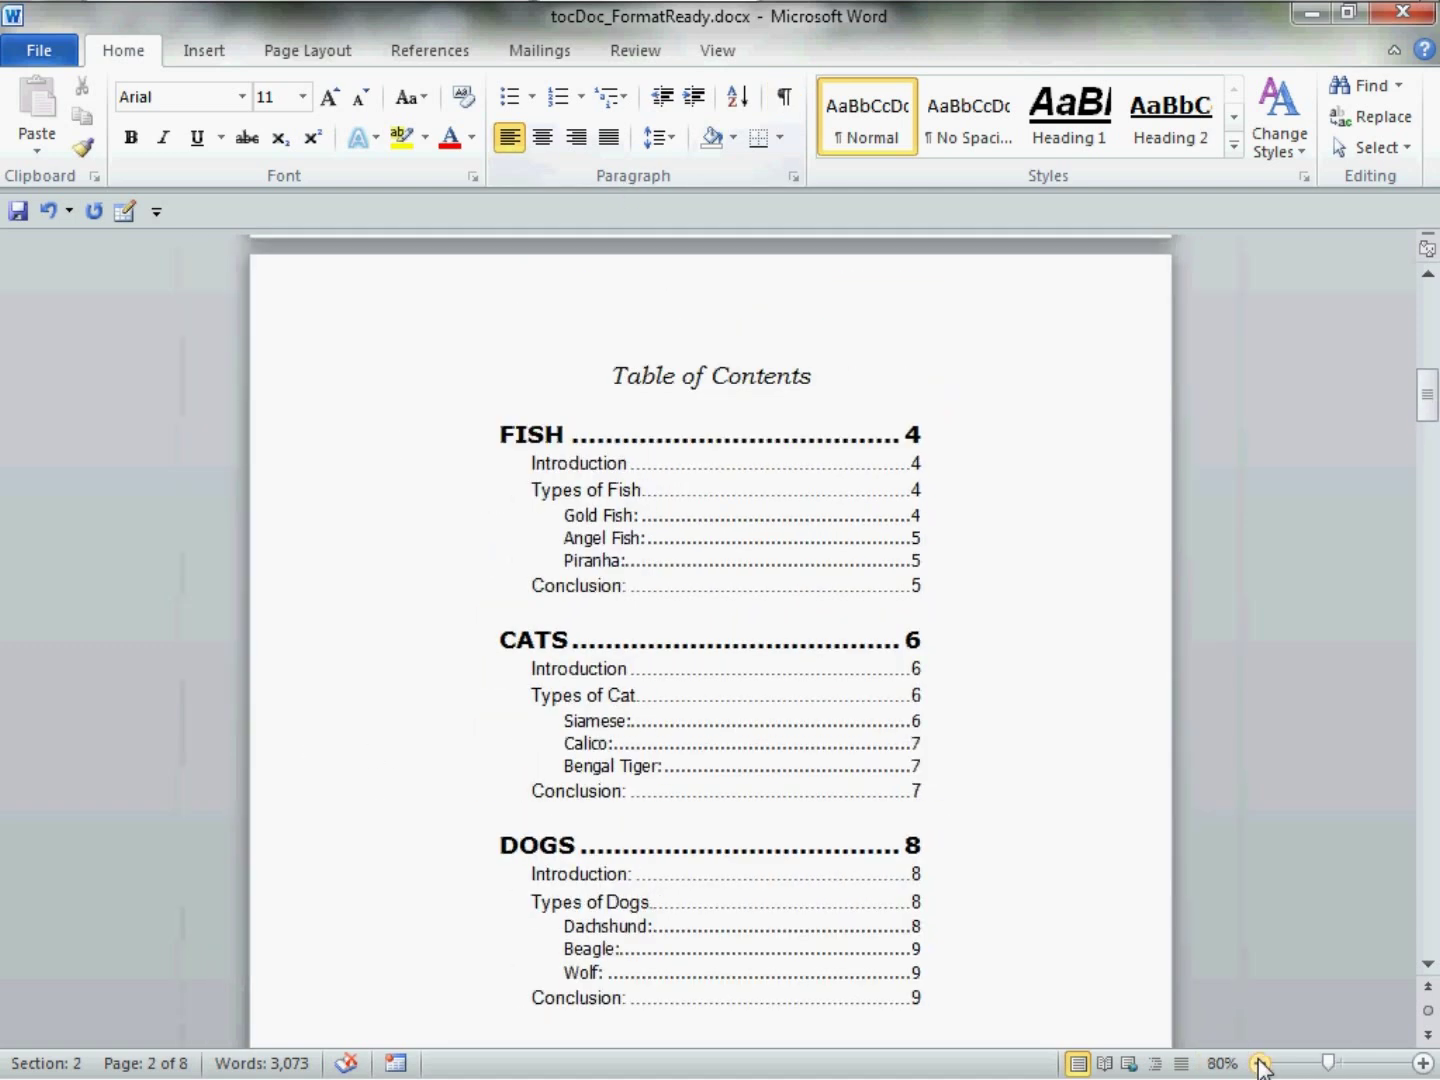
scroll(1103, 913, down, 1)
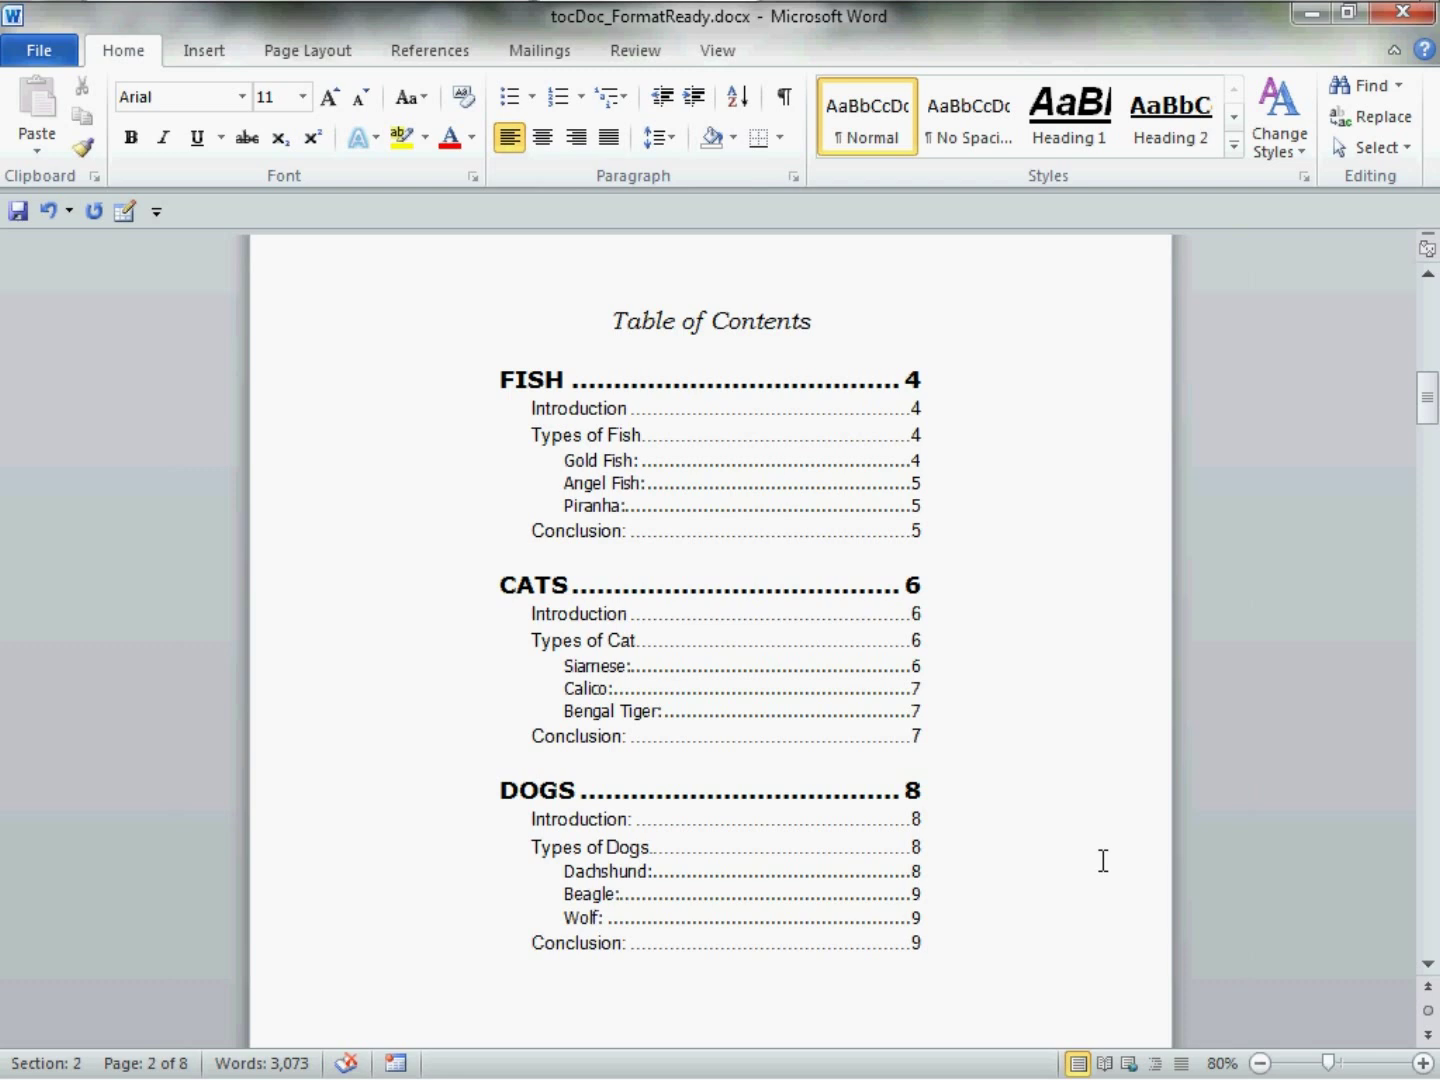